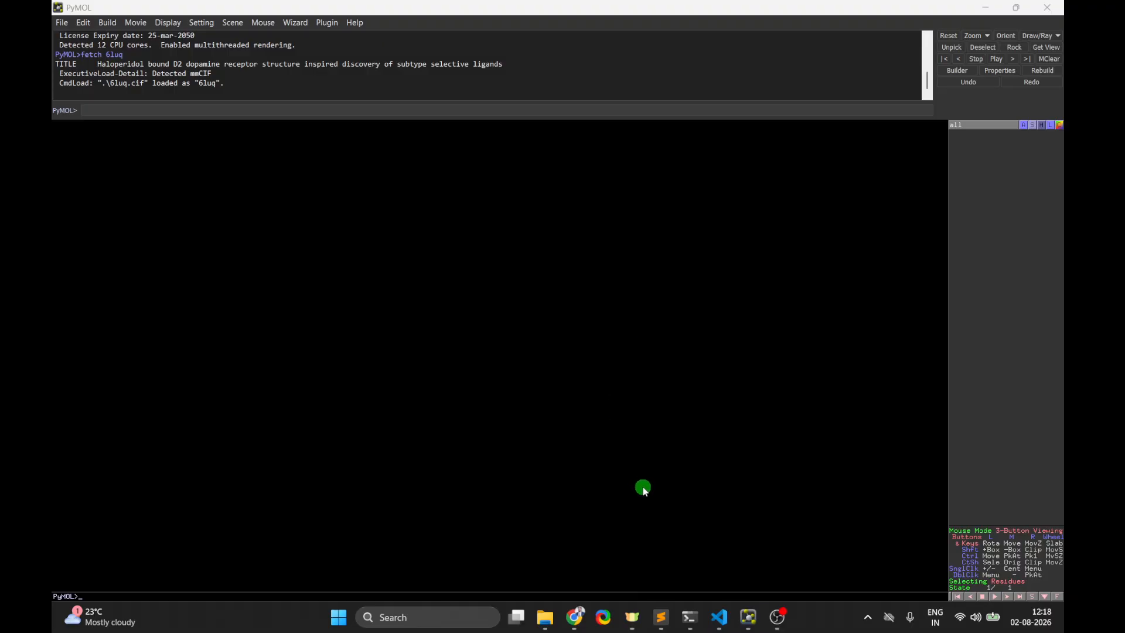
# - Switch to Sublime Text, enlarge the text and copy the command "fetch 6luq"
pyautogui.click(660, 617)
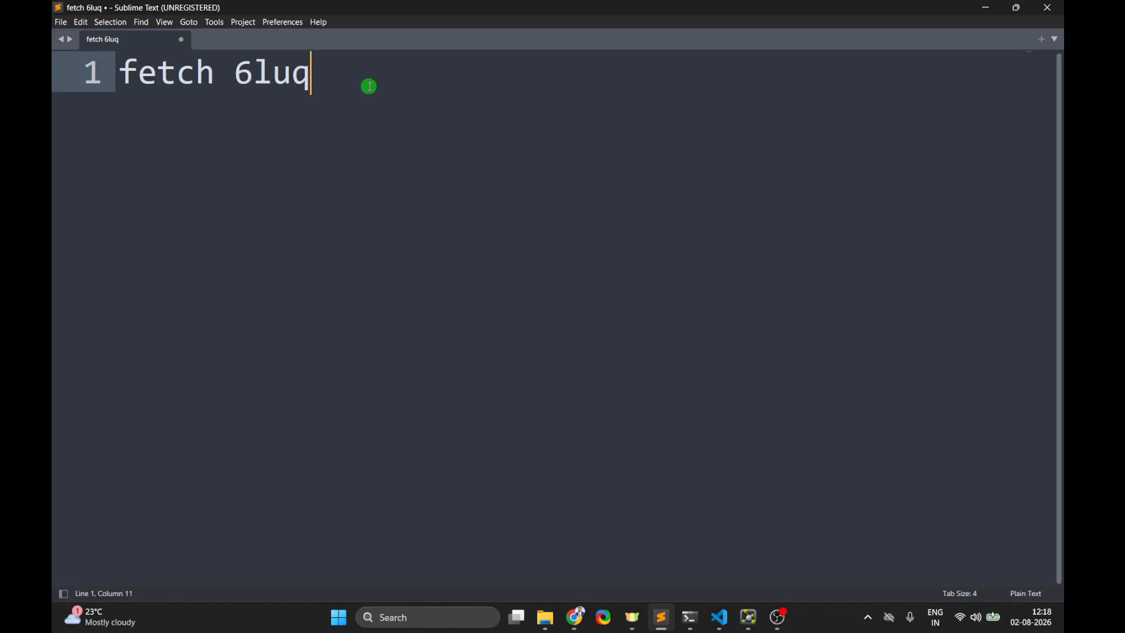
pyautogui.keyDown('ctrl'); pyautogui.scroll(3, 353, 175); pyautogui.keyUp('ctrl')
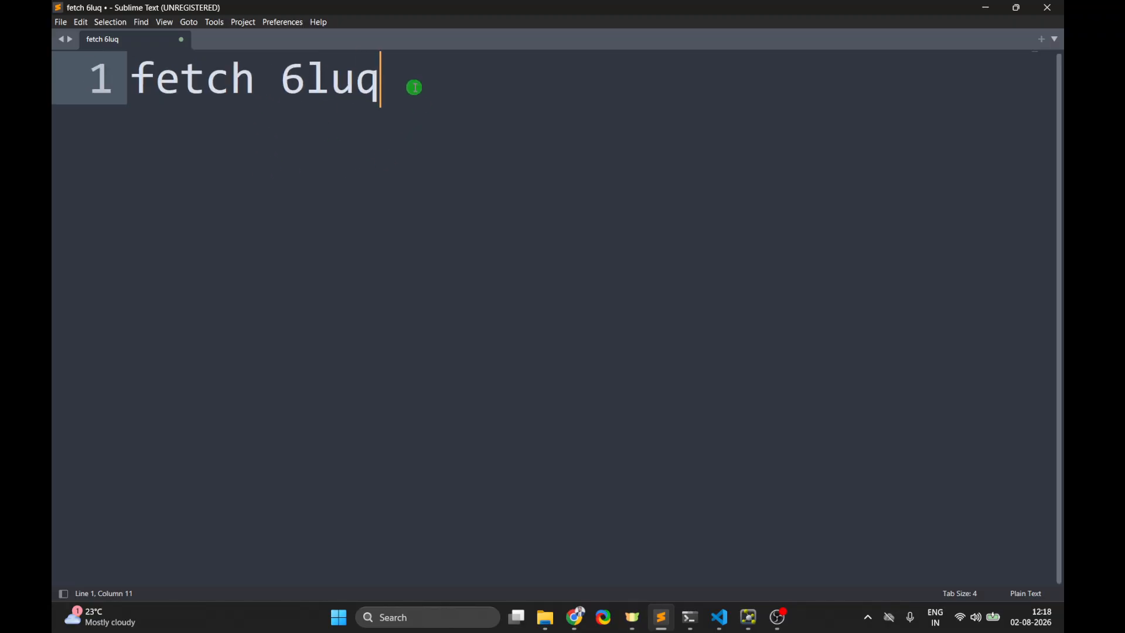
pyautogui.click(63, 88)
pyautogui.click(467, 237)
pyautogui.click(116, 87)
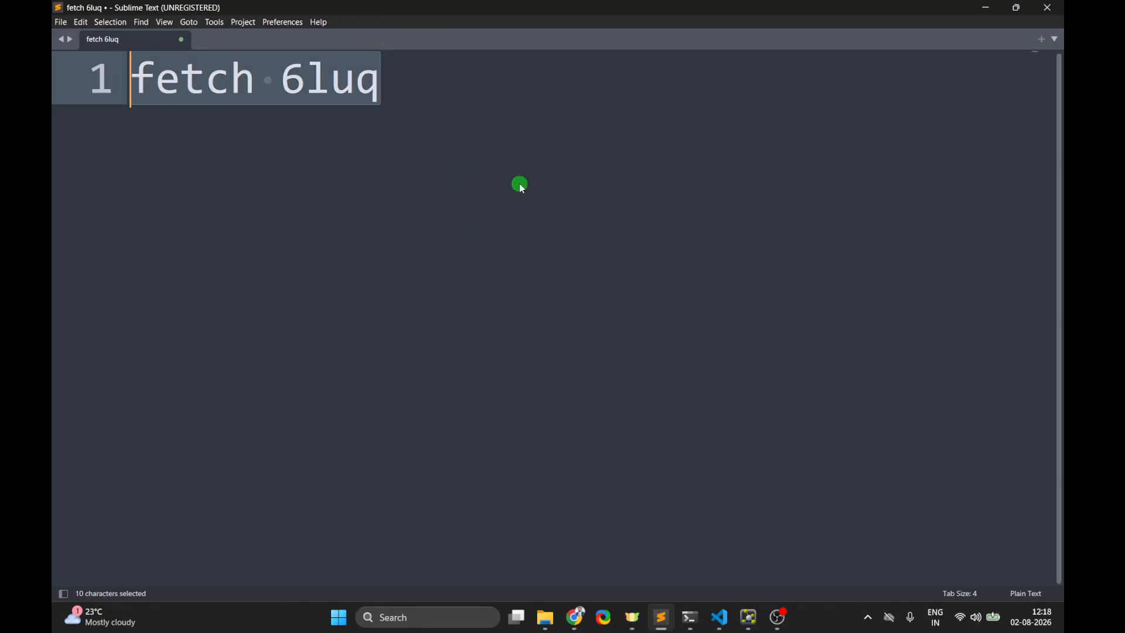
pyautogui.click(429, 161)
pyautogui.moveTo(382, 93); pyautogui.dragTo(283, 95)
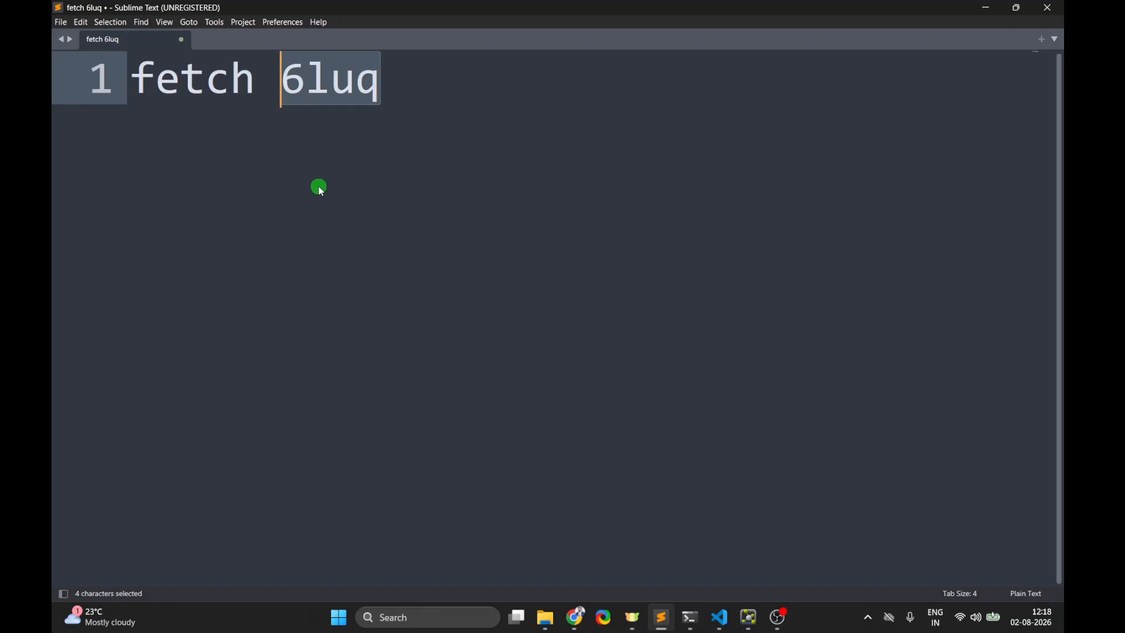
pyautogui.click(379, 170)
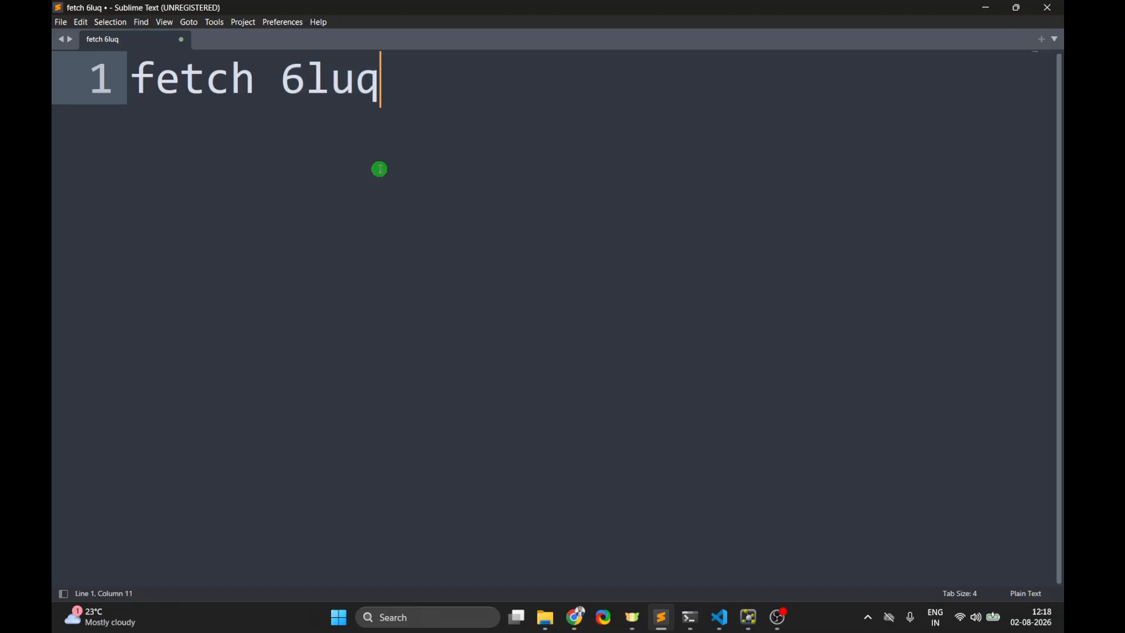
pyautogui.moveTo(389, 93); pyautogui.dragTo(165, 83)
pyautogui.rightClick(166, 85)
pyautogui.click(199, 129)
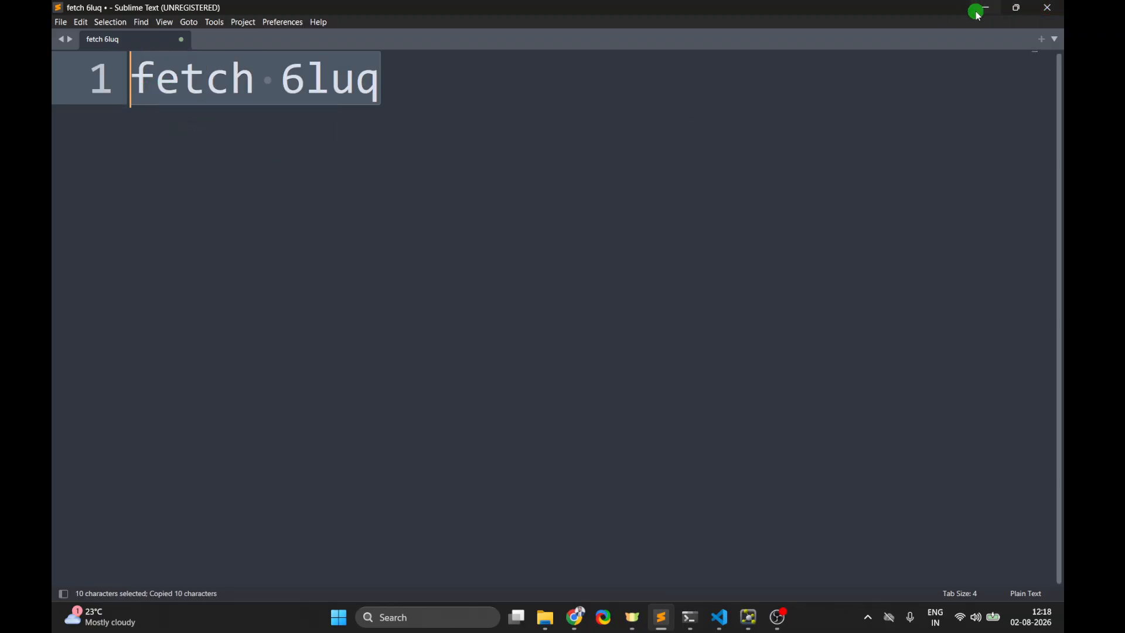
# - Return to PyMOL and run the copied "fetch 6luq" command to load the structure
pyautogui.click(986, 8)
pyautogui.click(153, 111)
pyautogui.hotkey('ctrl', 'v')
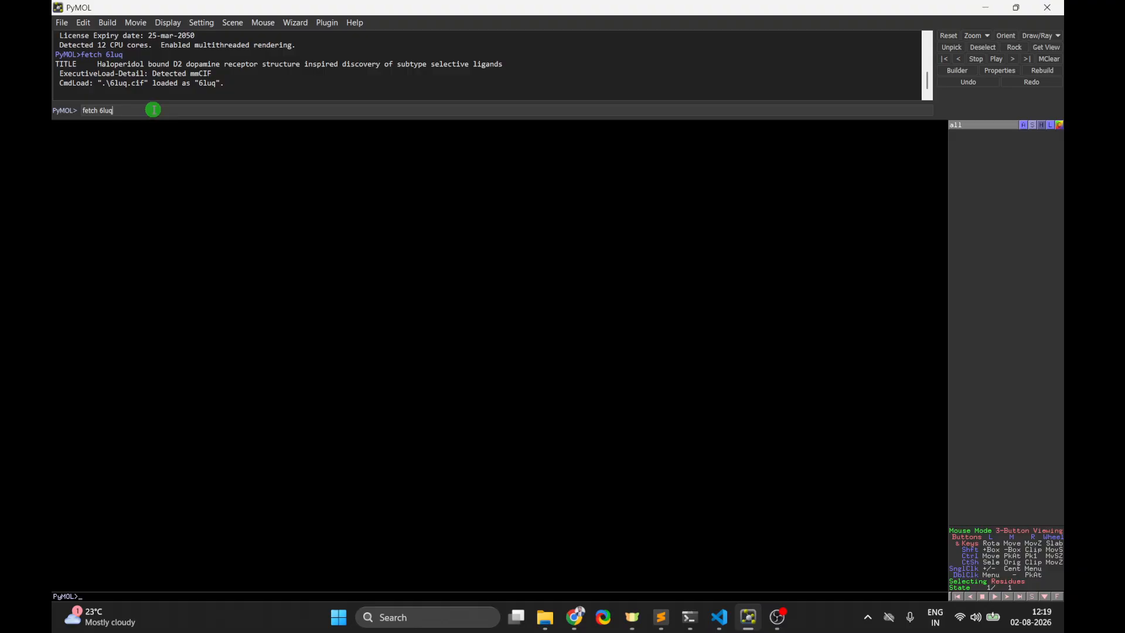
pyautogui.press('Return')
# - Examine the loaded 6luq structure from several angles, including a close-up of the bound ligand and the water molecules
pyautogui.moveTo(543, 281); pyautogui.dragTo(598, 326)
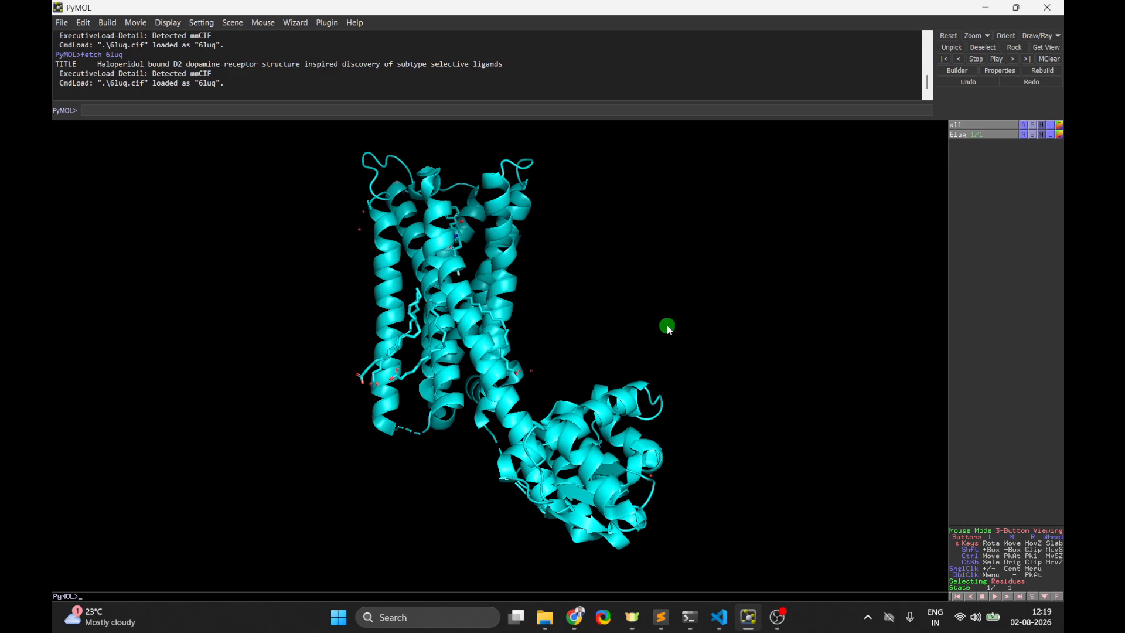
pyautogui.moveTo(550, 219); pyautogui.dragTo(540, 442)
pyautogui.moveTo(610, 289); pyautogui.dragTo(605, 504, button='right')
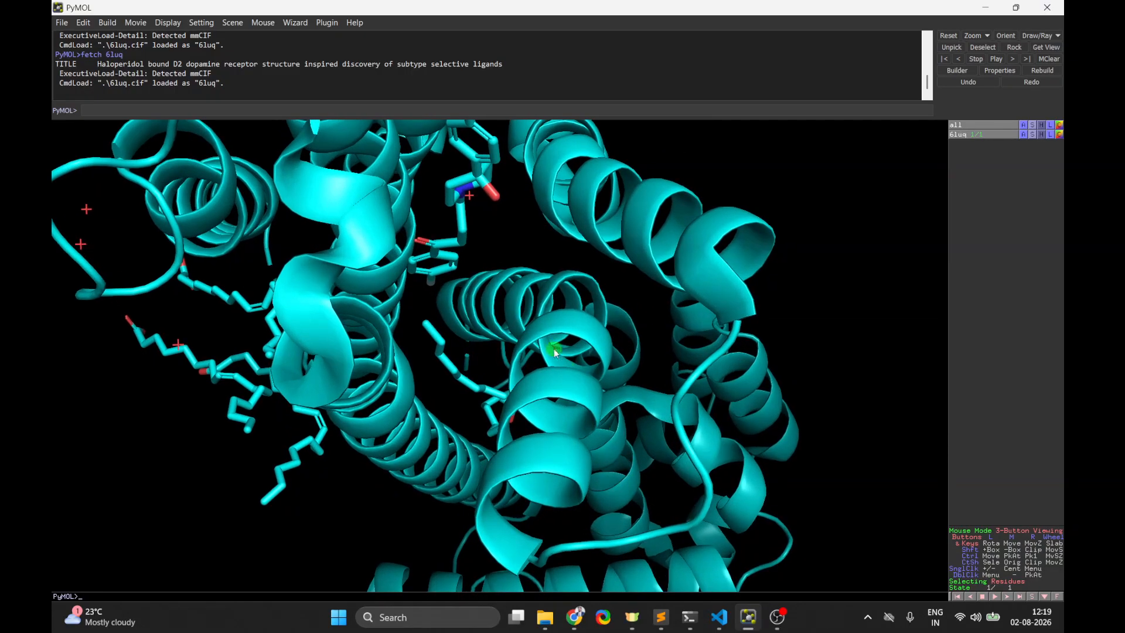
pyautogui.moveTo(492, 283); pyautogui.dragTo(586, 375)
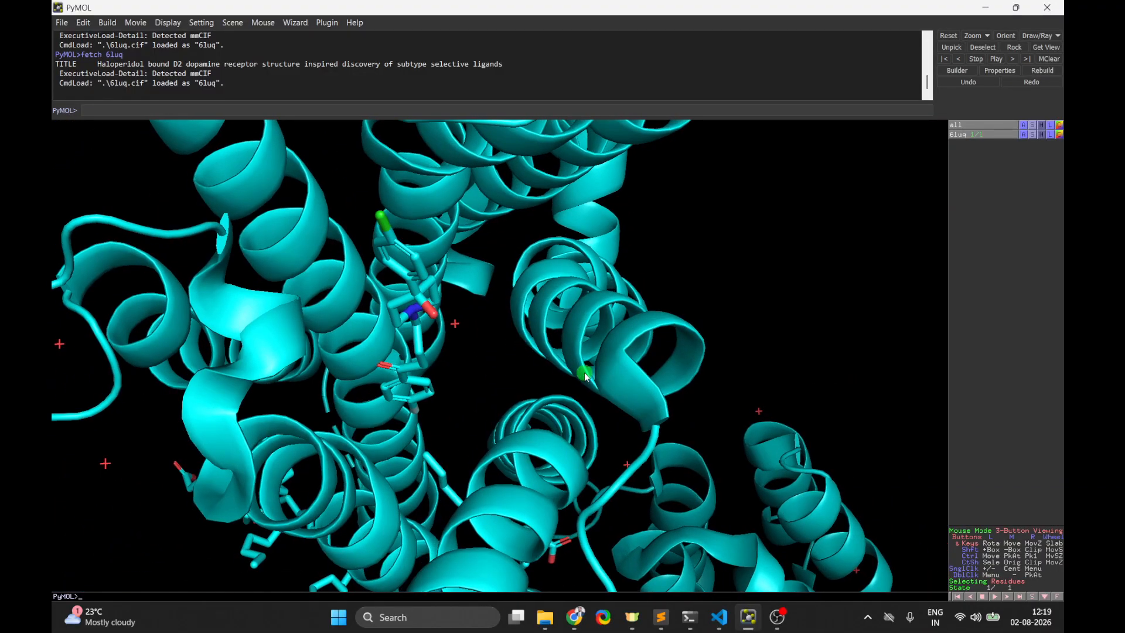
pyautogui.moveTo(586, 375); pyautogui.dragTo(720, 195, button='right')
pyautogui.moveTo(673, 366); pyautogui.dragTo(552, 371)
pyautogui.moveTo(458, 434); pyautogui.dragTo(485, 385)
pyautogui.moveTo(468, 354); pyautogui.dragTo(564, 354, button='middle')
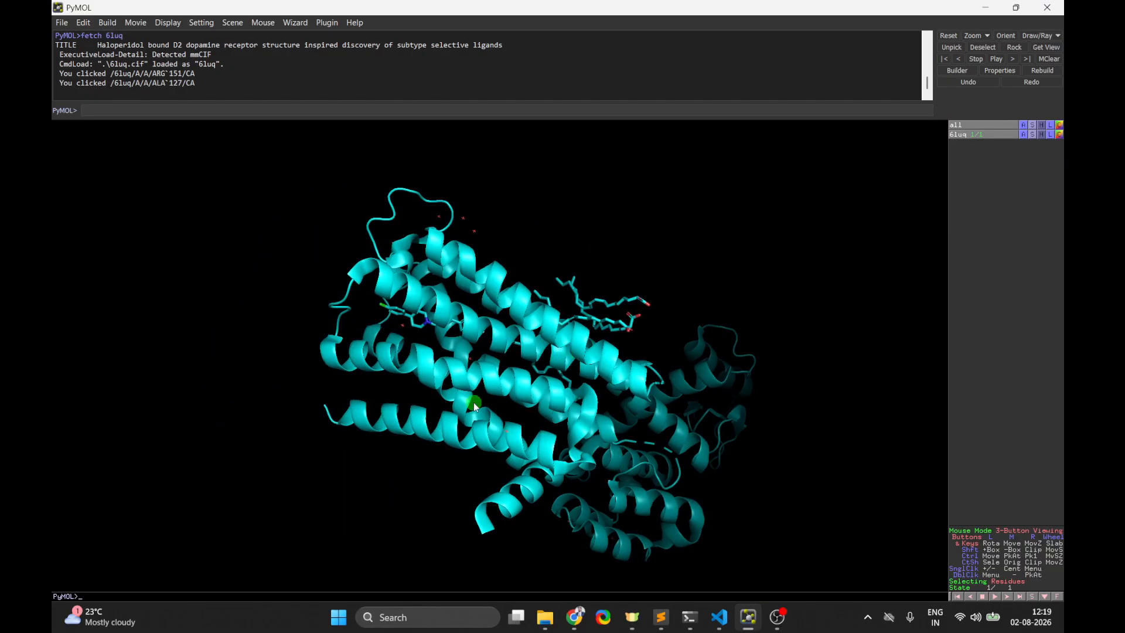
pyautogui.moveTo(473, 402); pyautogui.dragTo(578, 322)
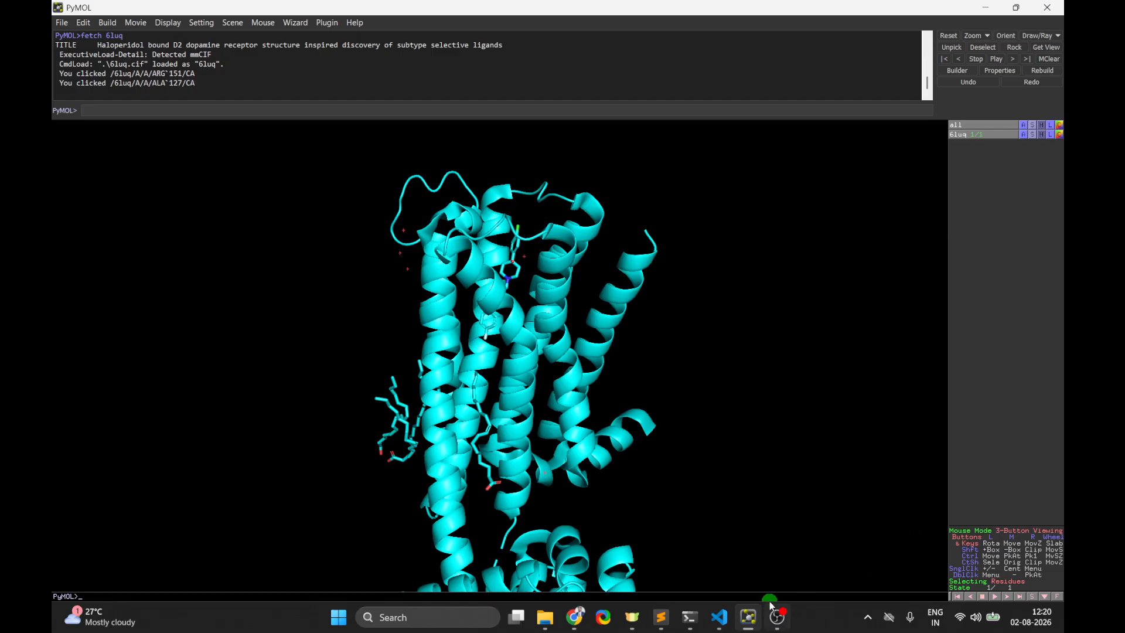
# - Switch to Sublime Text and add "remove solvent" on a new line below the fetch command
pyautogui.moveTo(755, 627)
pyautogui.click(661, 617)
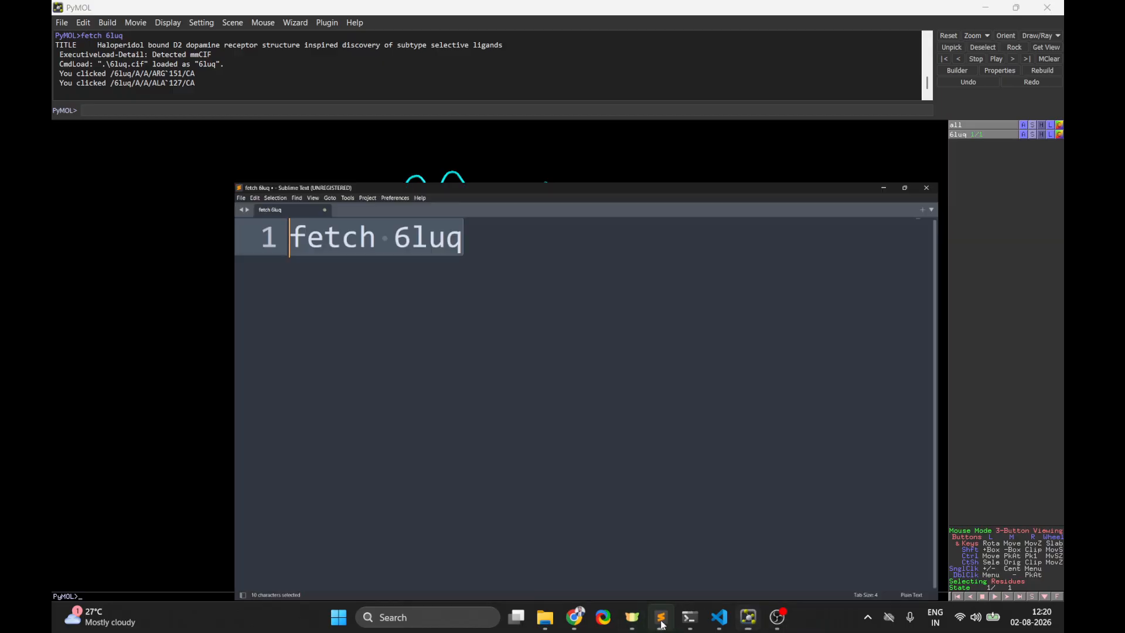
pyautogui.click(407, 94)
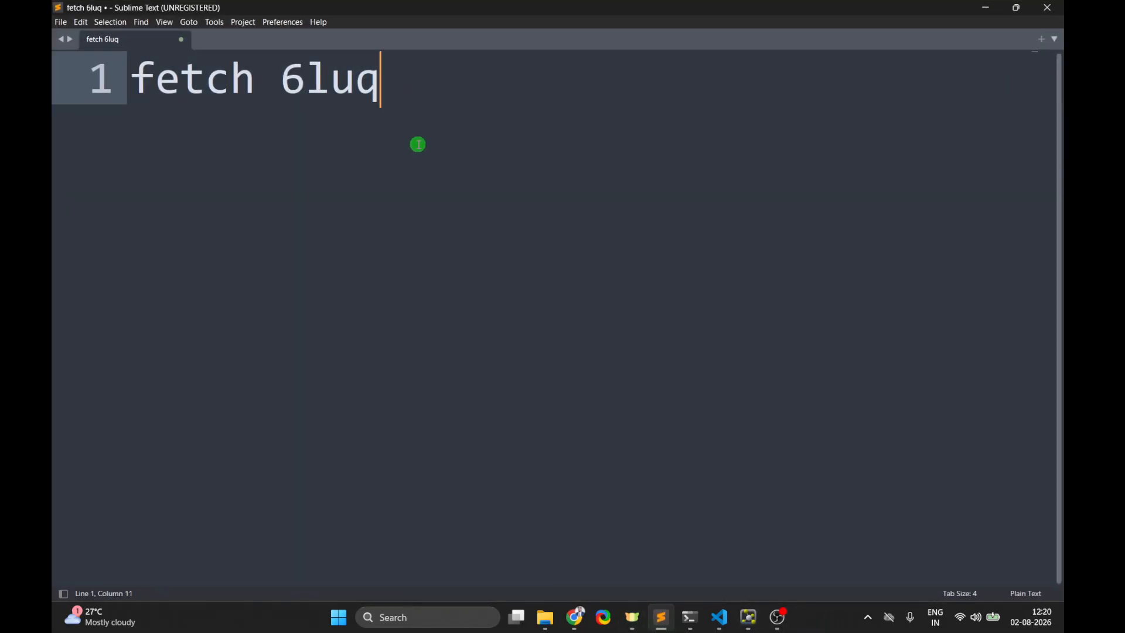
pyautogui.press('Return')
pyautogui.hotkey('alt', 'Tab')
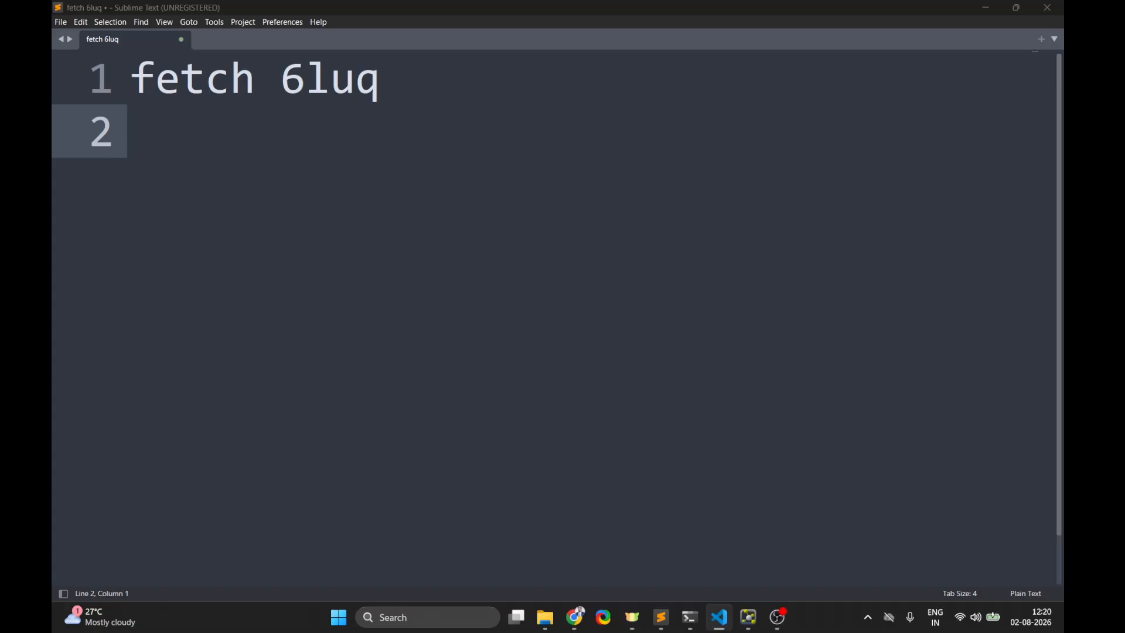
pyautogui.click(240, 161)
pyautogui.write('remove solvent')
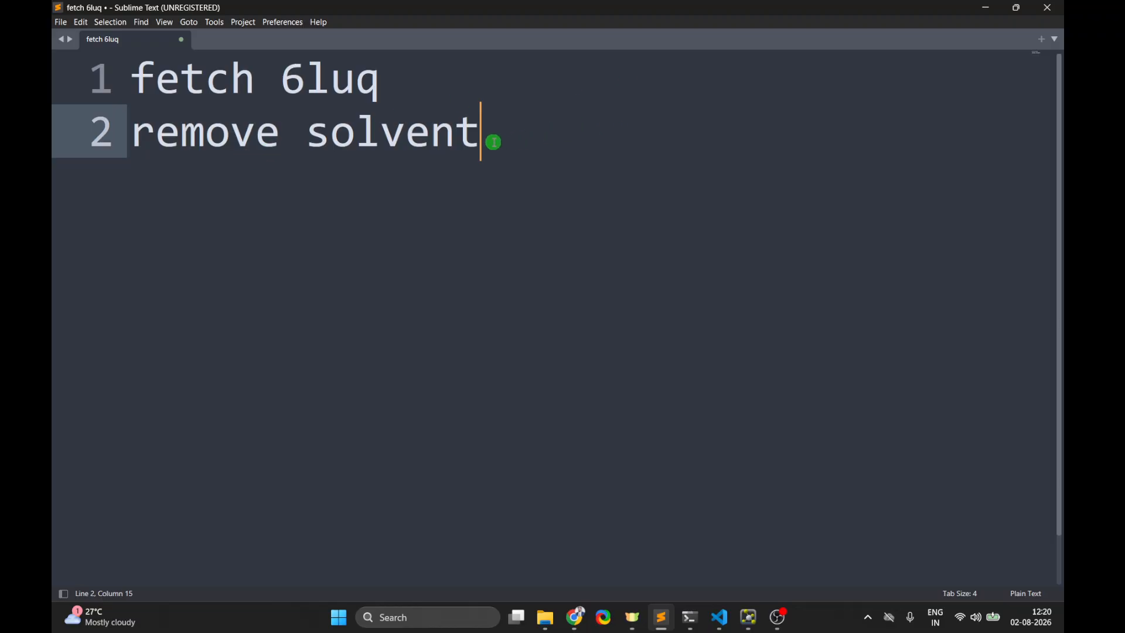
# - Copy the "remove solvent" command and run it in PyMOL to delete the water molecules from 6luq
pyautogui.moveTo(494, 140); pyautogui.dragTo(136, 141)
pyautogui.rightClick(177, 141)
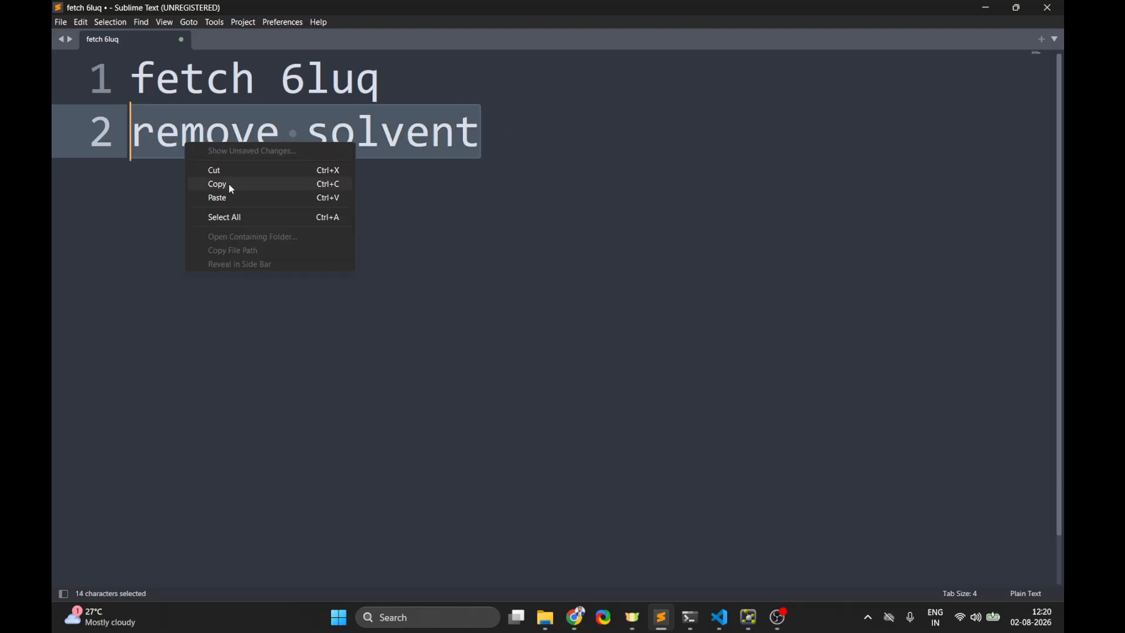
pyautogui.click(228, 184)
pyautogui.click(985, 8)
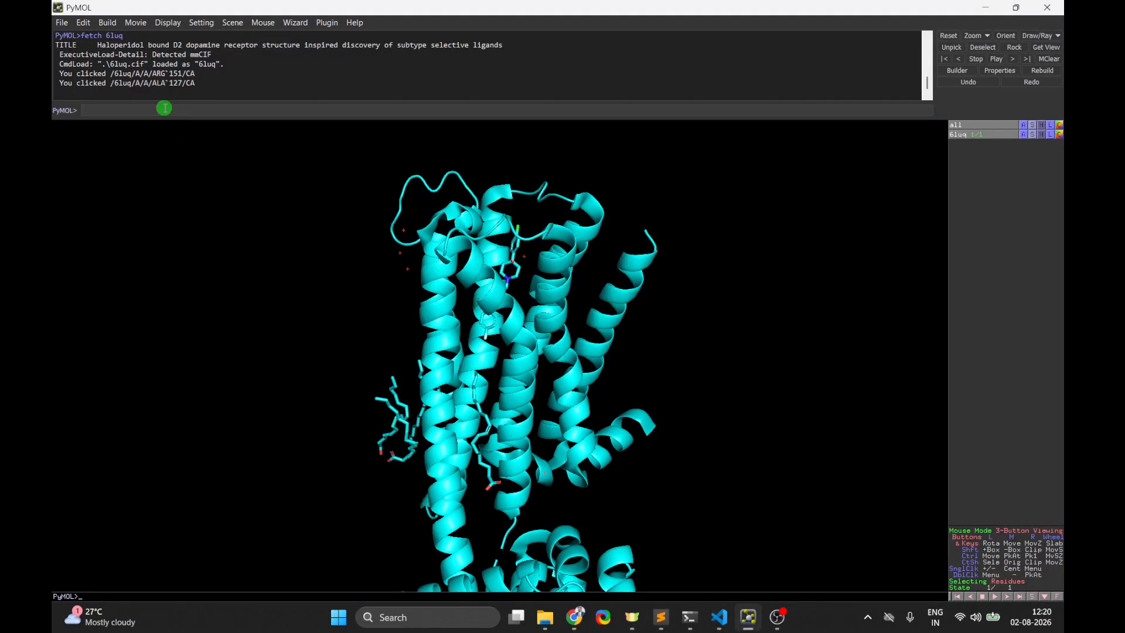
pyautogui.hotkey('ctrl', 'v')
pyautogui.moveTo(648, 166); pyautogui.dragTo(670, 379, button='right')
pyautogui.moveTo(669, 379); pyautogui.dragTo(557, 520)
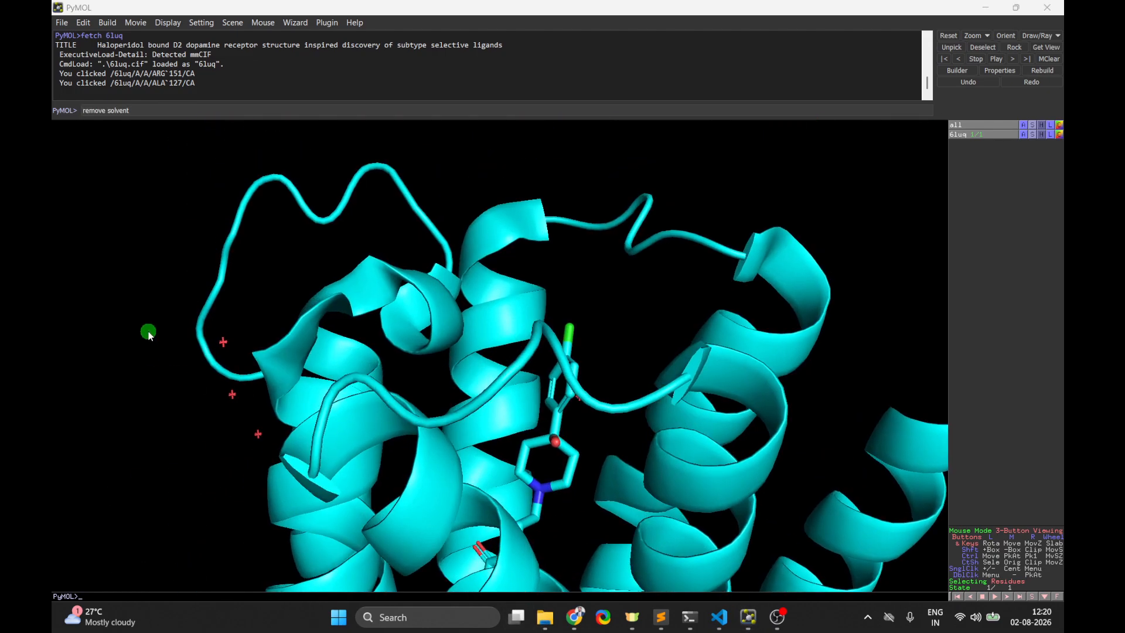
pyautogui.moveTo(276, 419); pyautogui.dragTo(391, 395)
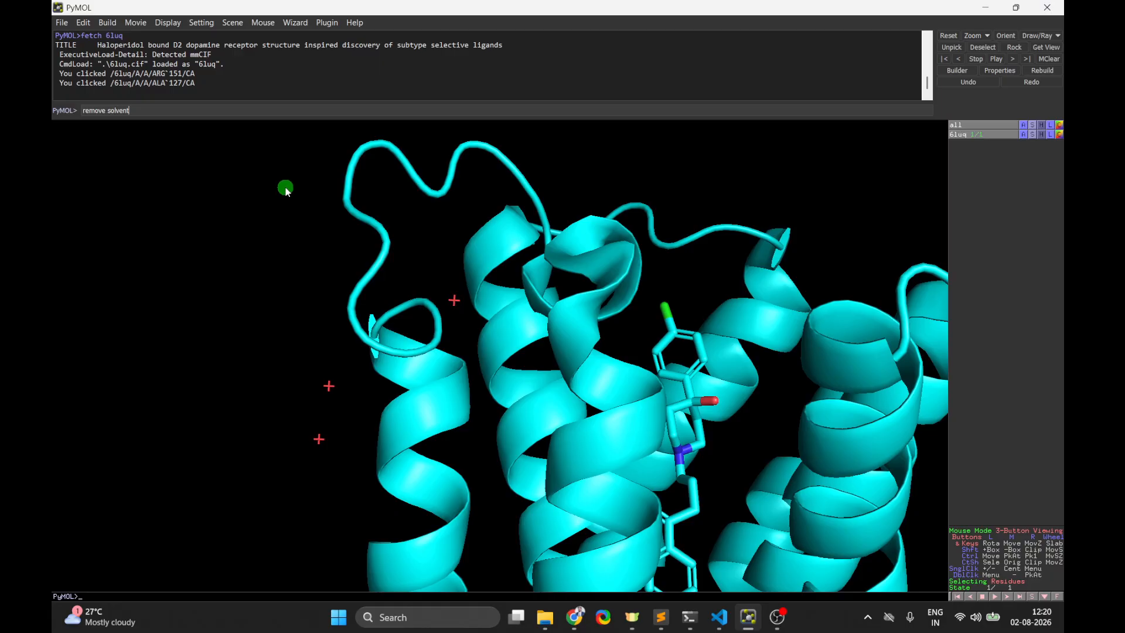
pyautogui.press('Return')
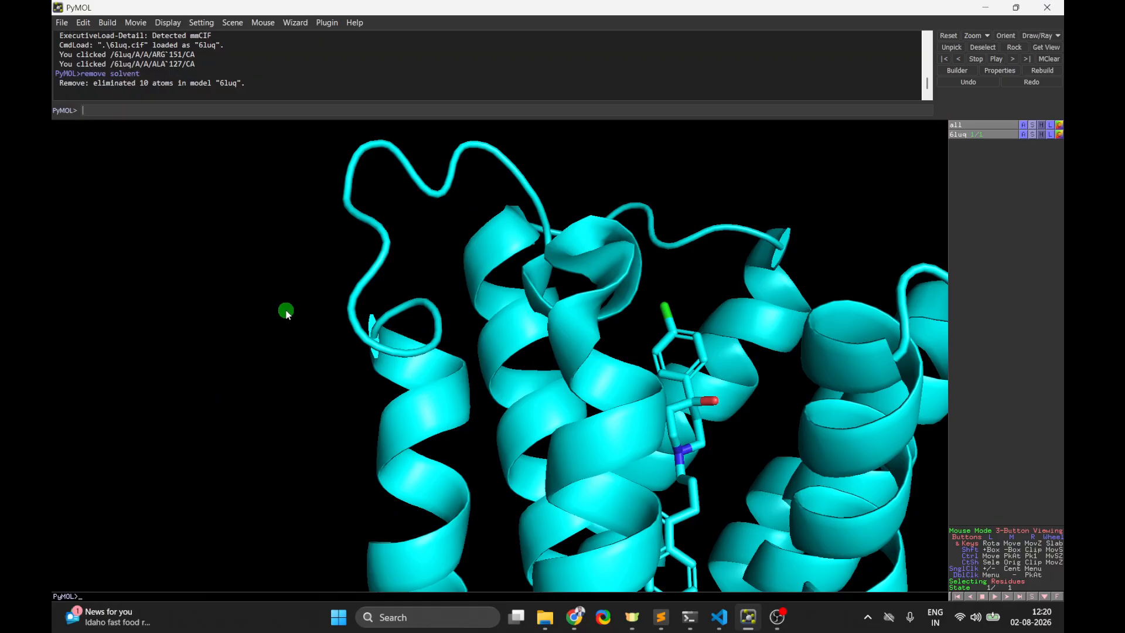
# - Show the residue sequence of 6luq and go to the ligand entries at its end
pyautogui.moveTo(287, 314); pyautogui.dragTo(261, 198, button='right')
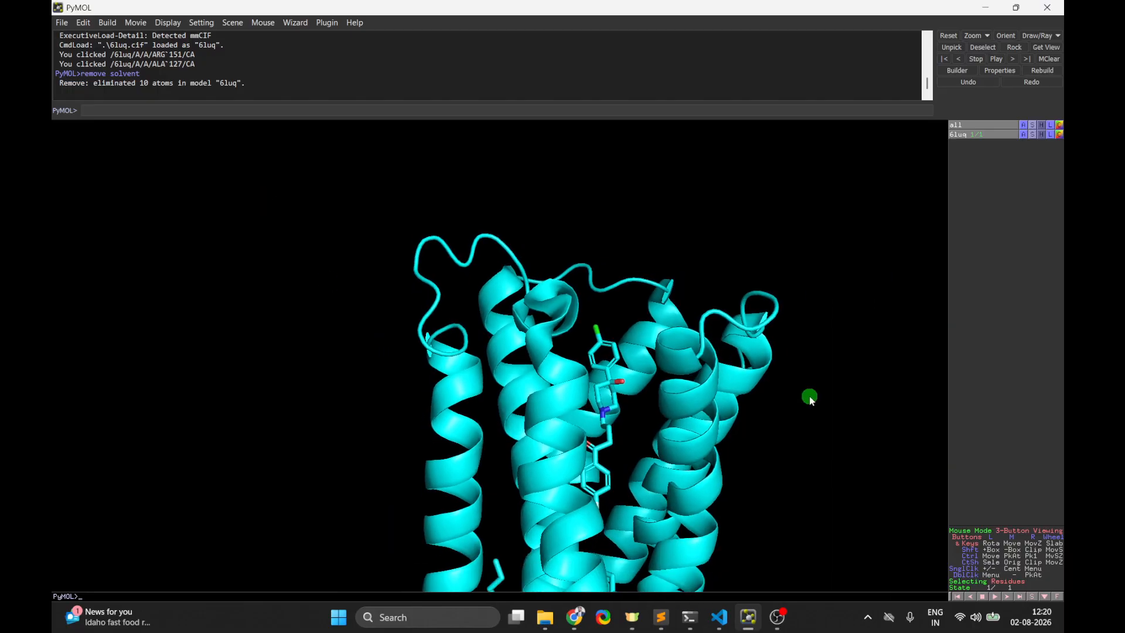
pyautogui.moveTo(808, 394)
pyautogui.mouseDown()
pyautogui.moveTo(673, 409)
pyautogui.moveTo(543, 377)
pyautogui.moveTo(582, 357)
pyautogui.moveTo(667, 356)
pyautogui.mouseUp()
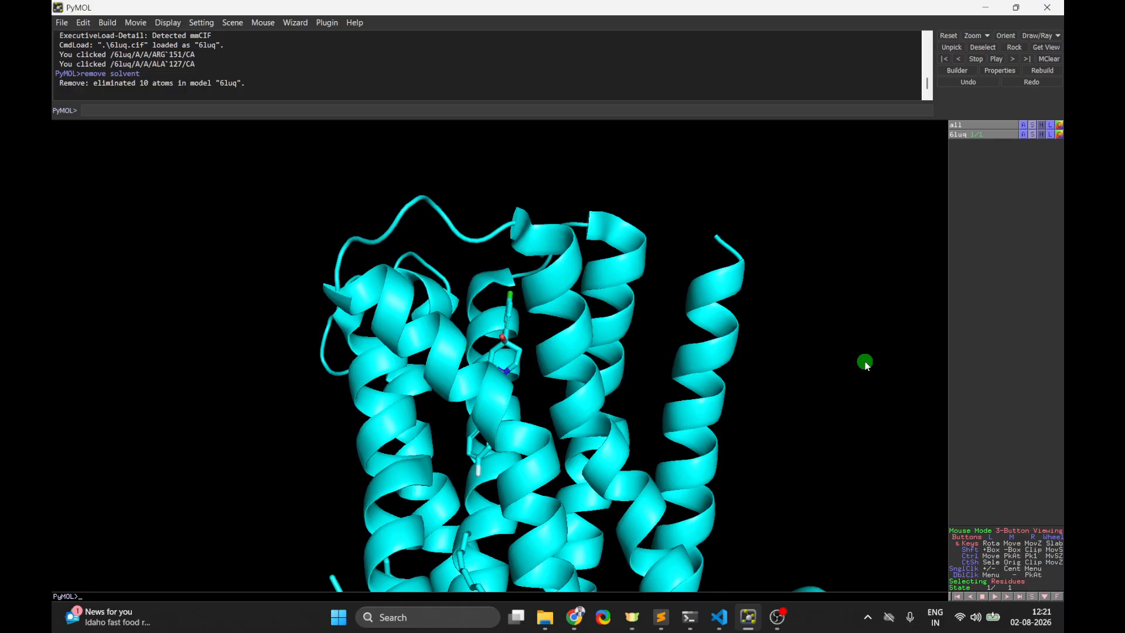
pyautogui.moveTo(701, 378); pyautogui.dragTo(667, 349, button='middle')
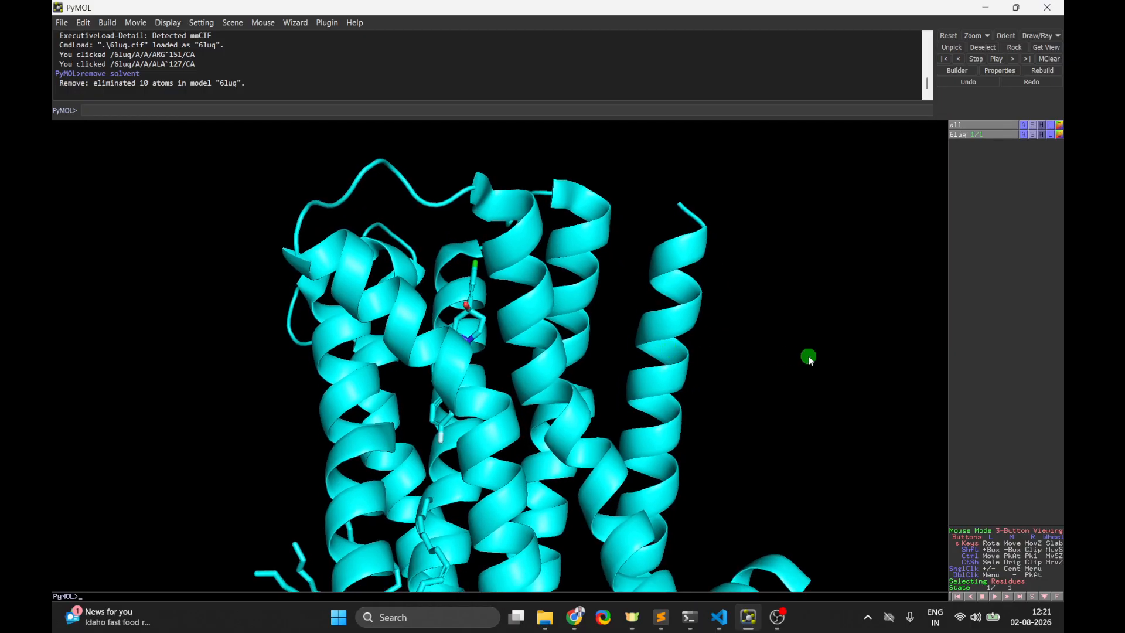
pyautogui.hotkey('alt', 'Tab')
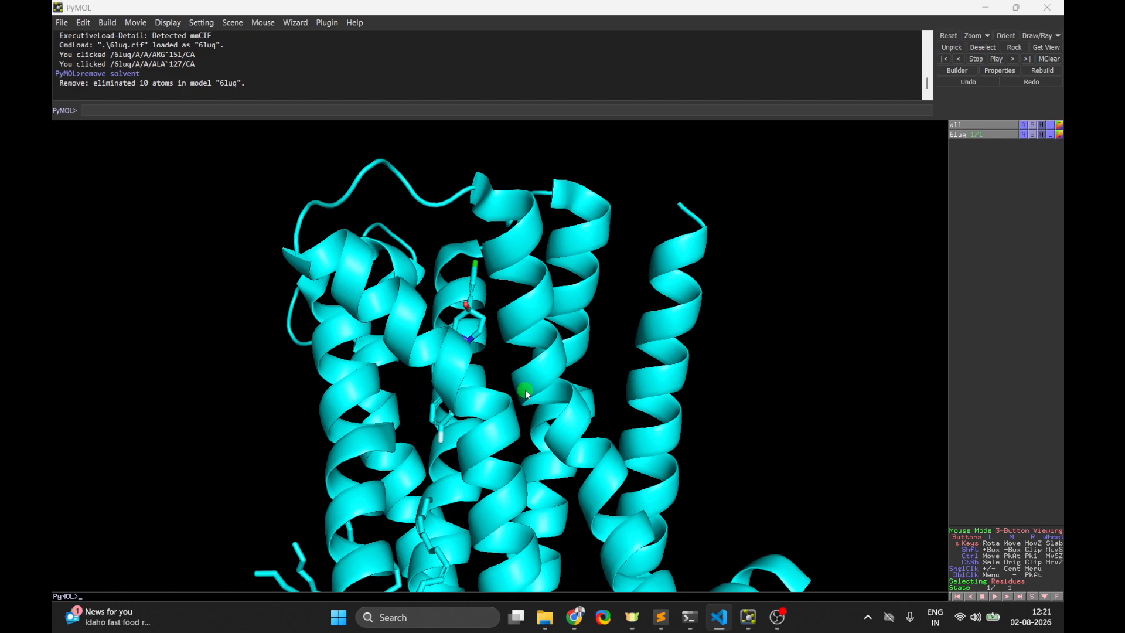
pyautogui.click(1032, 598)
pyautogui.click(1035, 596)
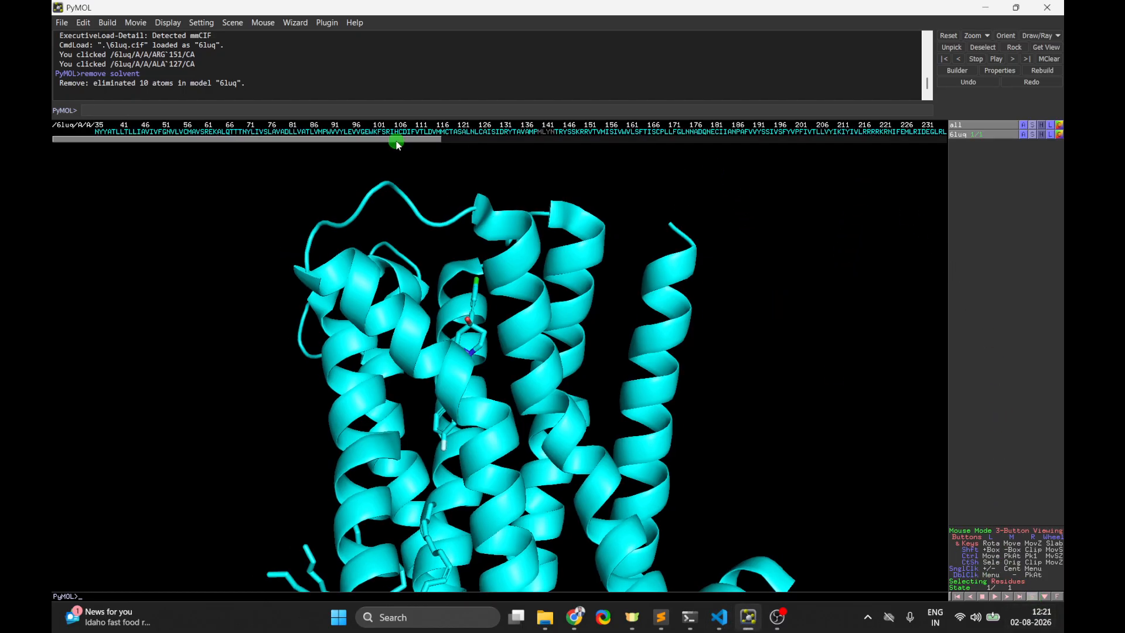
pyautogui.moveTo(396, 143); pyautogui.dragTo(944, 139)
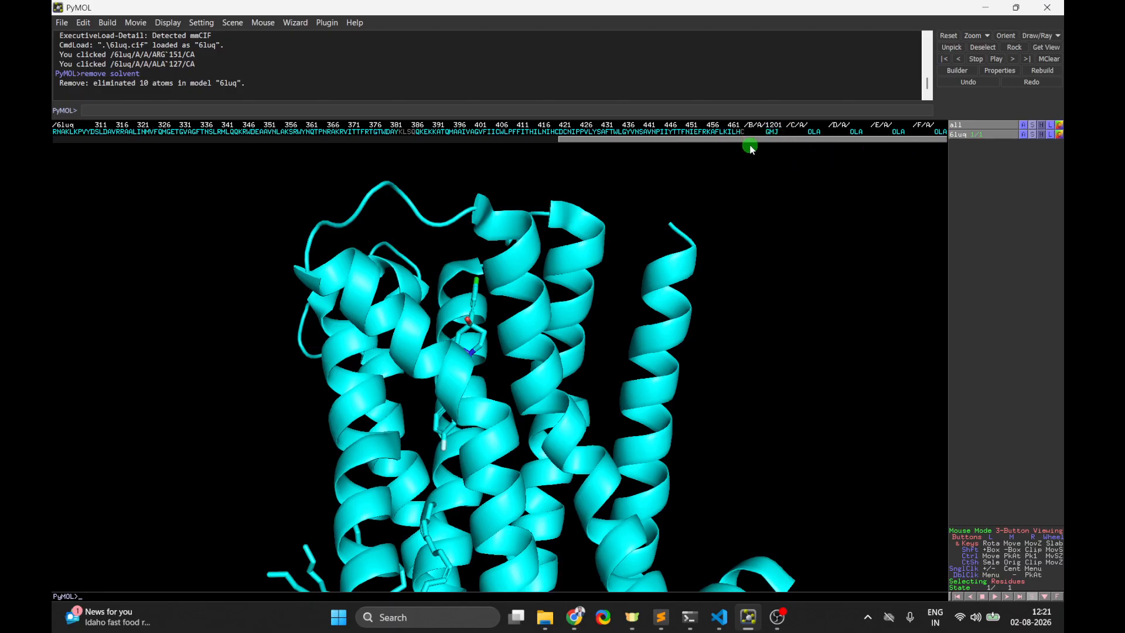
# - Locate the GMJ ligand of chain B in the structure by selecting it in the sequence
pyautogui.click(775, 133)
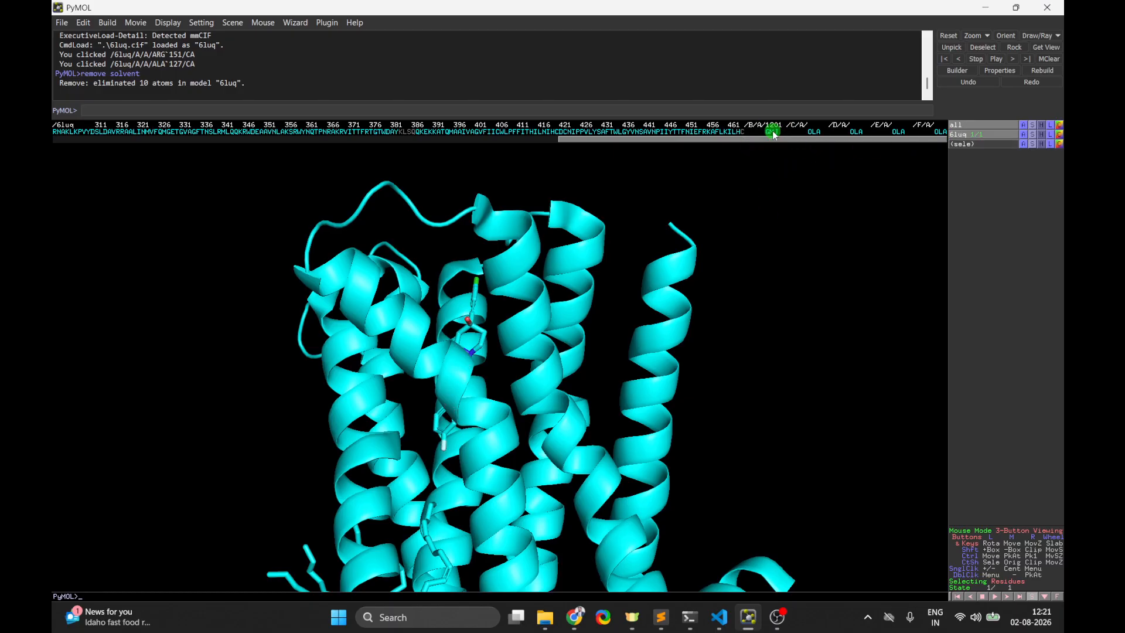
pyautogui.moveTo(539, 290); pyautogui.dragTo(547, 422, button='right')
pyautogui.moveTo(674, 247); pyautogui.dragTo(675, 241, button='right')
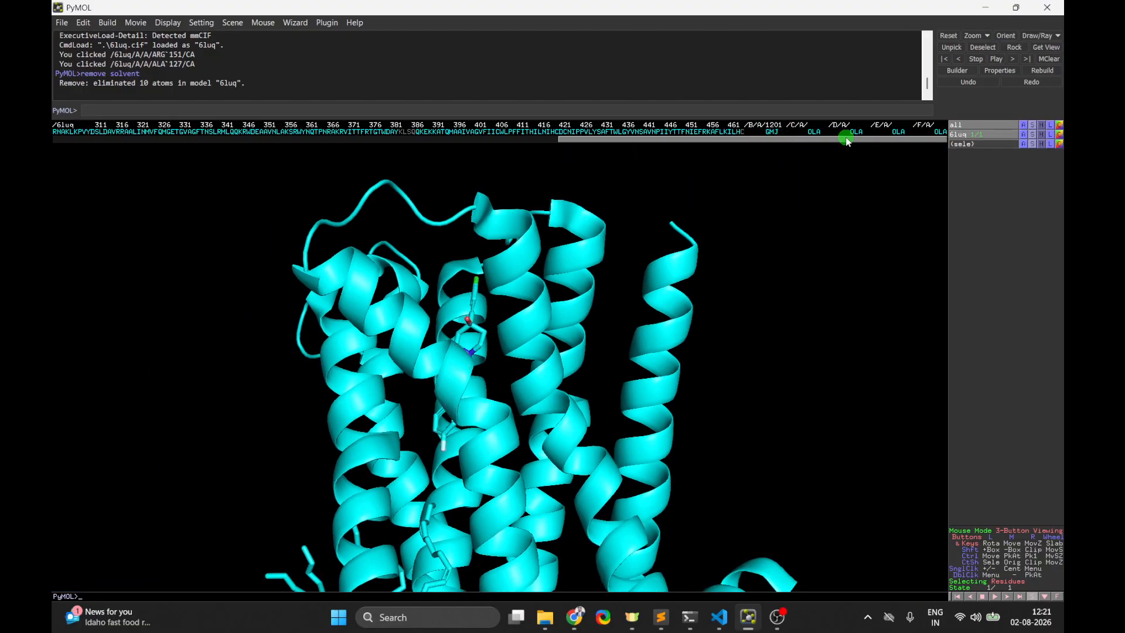
# - Select the four OLA residues of chains C, D, E and F in the sequence and remove their atoms
pyautogui.click(813, 132)
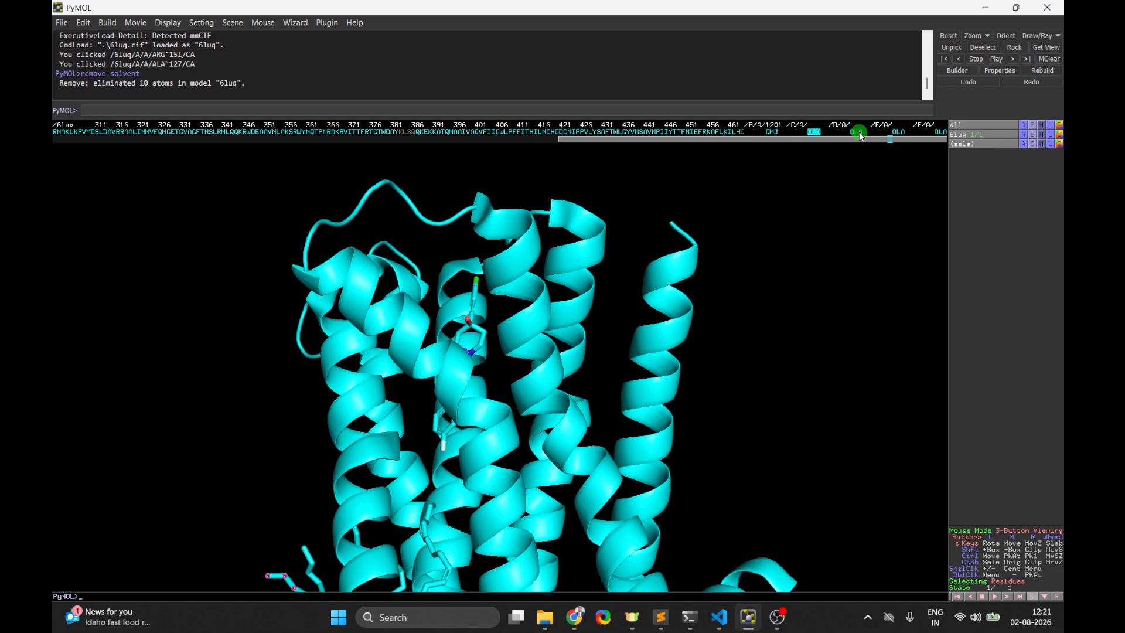
pyautogui.click(857, 132)
pyautogui.click(898, 131)
pyautogui.click(941, 132)
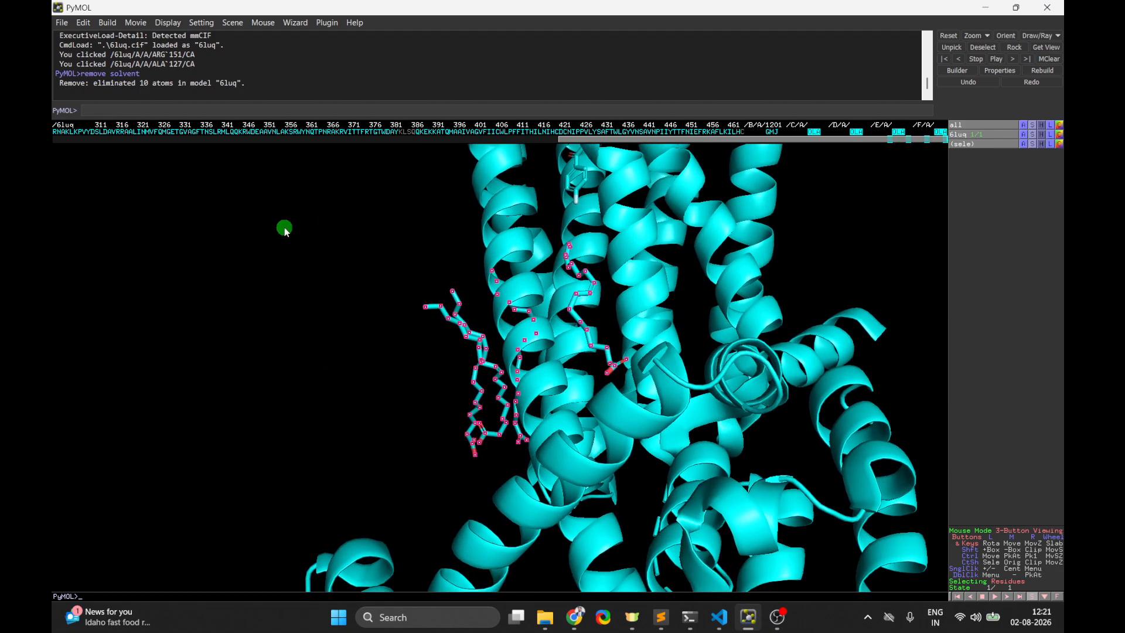
pyautogui.moveTo(673, 368)
pyautogui.mouseDown()
pyautogui.moveTo(704, 378)
pyautogui.moveTo(680, 381)
pyautogui.mouseUp()
pyautogui.click(1023, 145)
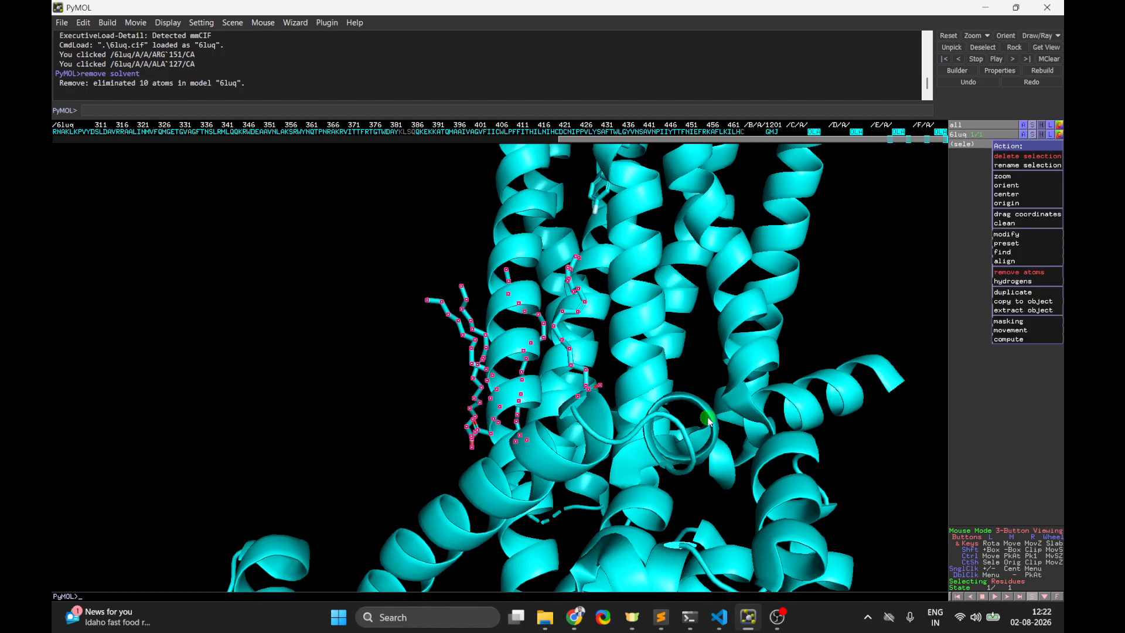
pyautogui.click(1016, 272)
# - Inspect the remaining ligand inside the receptor's binding pocket, looking down along the helices
pyautogui.moveTo(911, 261); pyautogui.dragTo(628, 233, button='right')
pyautogui.moveTo(628, 233); pyautogui.dragTo(512, 377, button='middle')
pyautogui.moveTo(512, 377); pyautogui.dragTo(496, 484)
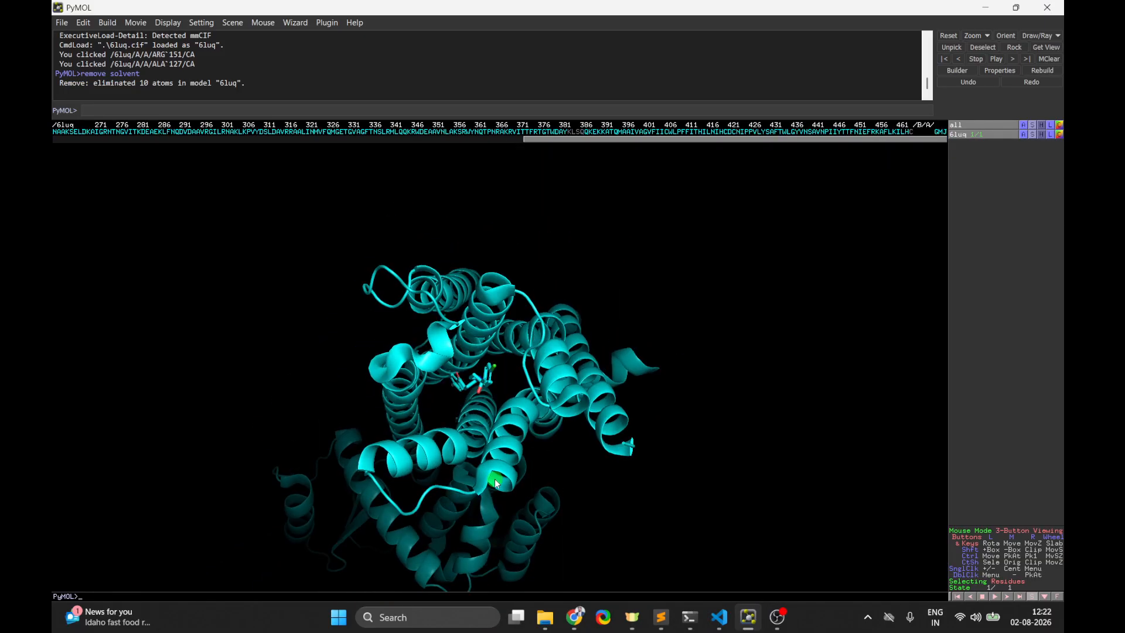
pyautogui.moveTo(656, 346); pyautogui.dragTo(712, 438, button='right')
pyautogui.moveTo(493, 419); pyautogui.dragTo(518, 401, button='middle')
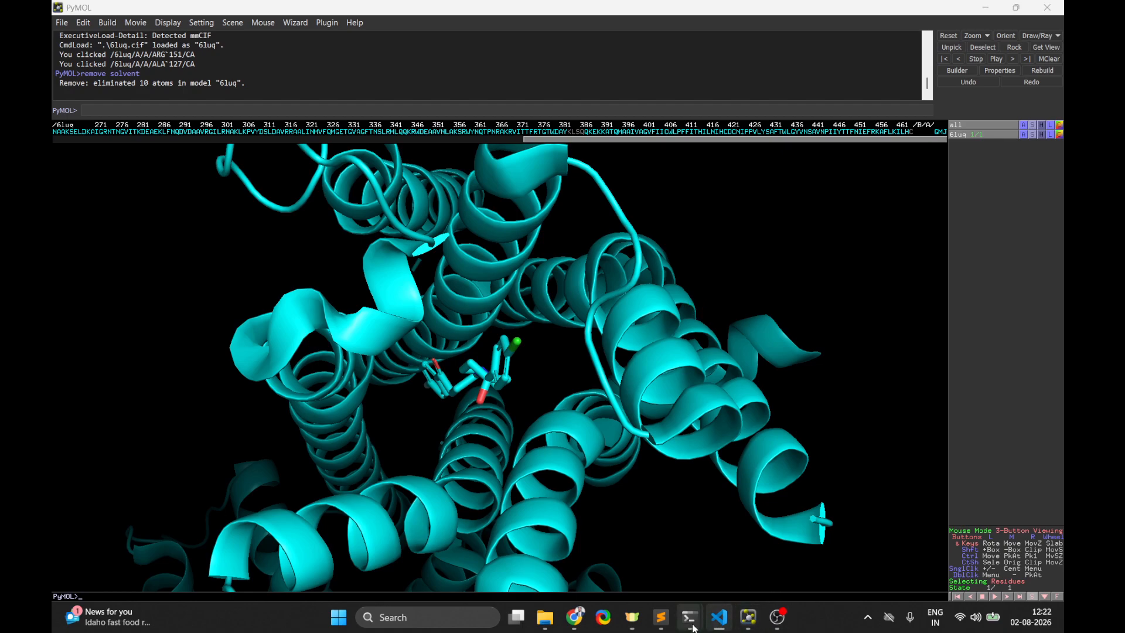
# - Switch to the command notes in Sublime Text and add "hide everything" as line 3
pyautogui.click(661, 617)
pyautogui.click(259, 182)
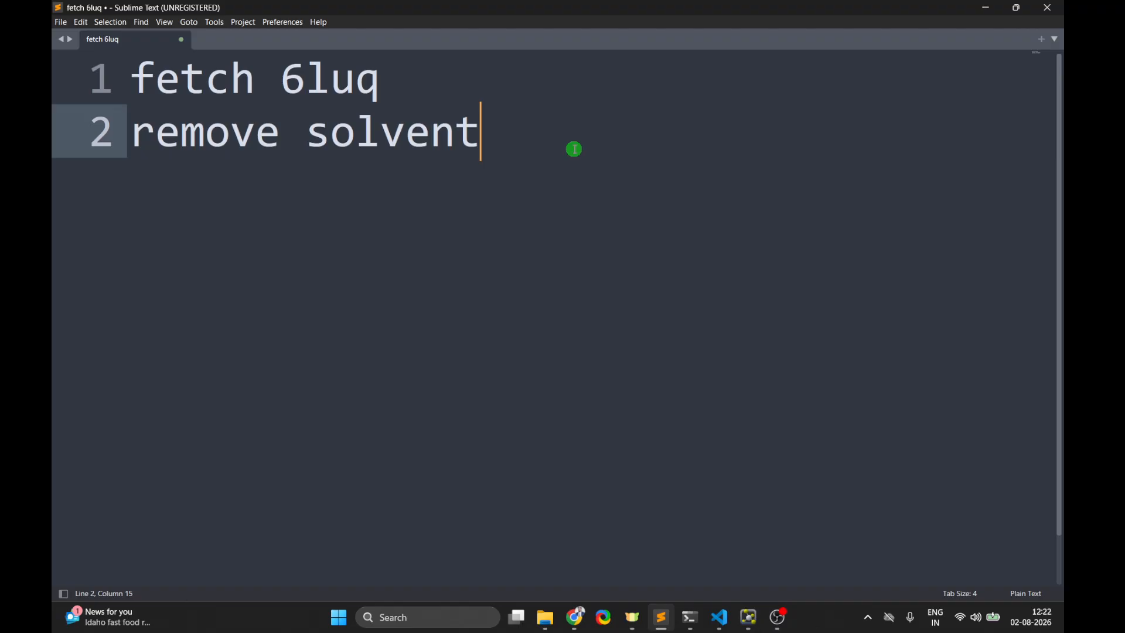
pyautogui.press('Return')
pyautogui.write('hide everything')
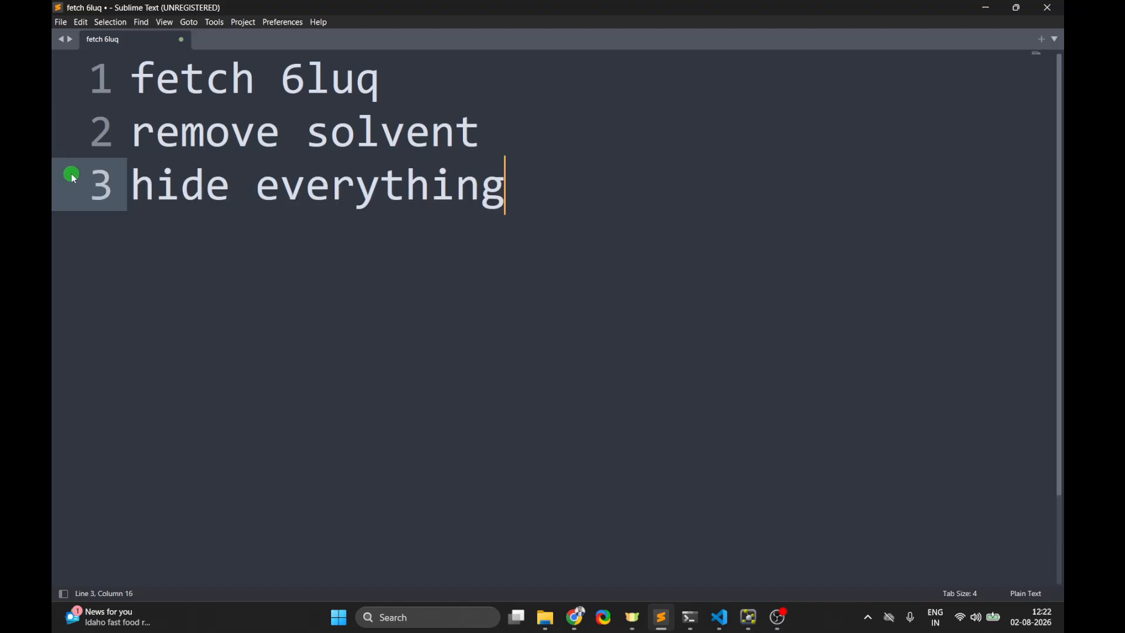
# - Return to PyMOL and run "hide everything" to hide all representations of 6luq
pyautogui.click(986, 8)
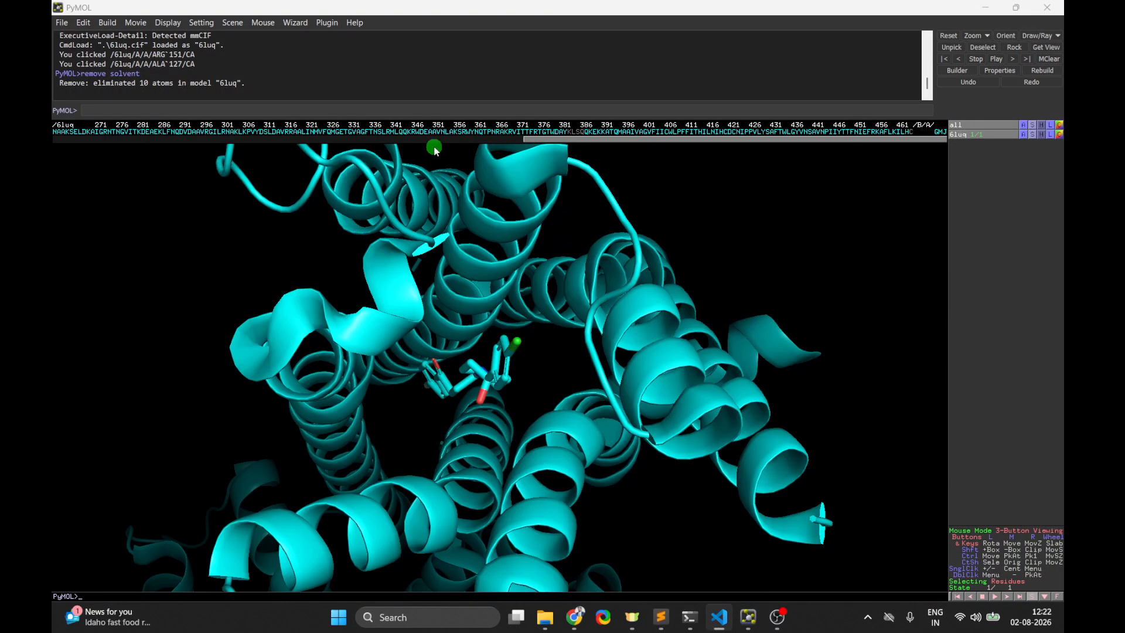
pyautogui.click(336, 112)
pyautogui.hotkey('ctrl', 'v')
pyautogui.press('Return')
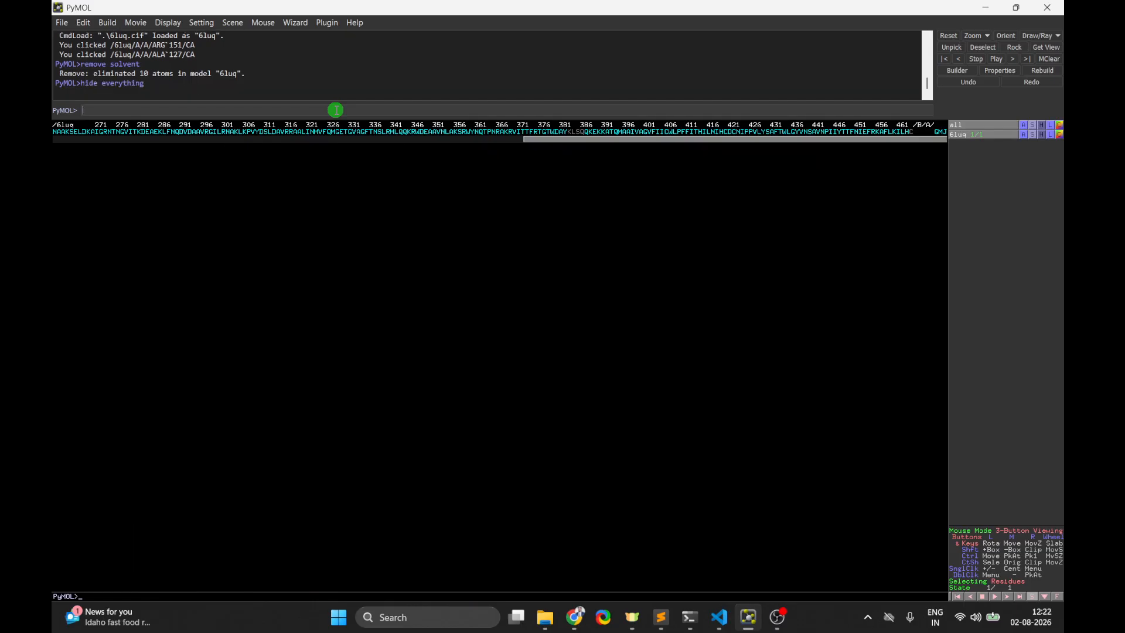
# - Try to zoom the view to the visible atoms and mark the resulting message in the command log
pyautogui.rightClick(609, 316)
pyautogui.rightClick(456, 273)
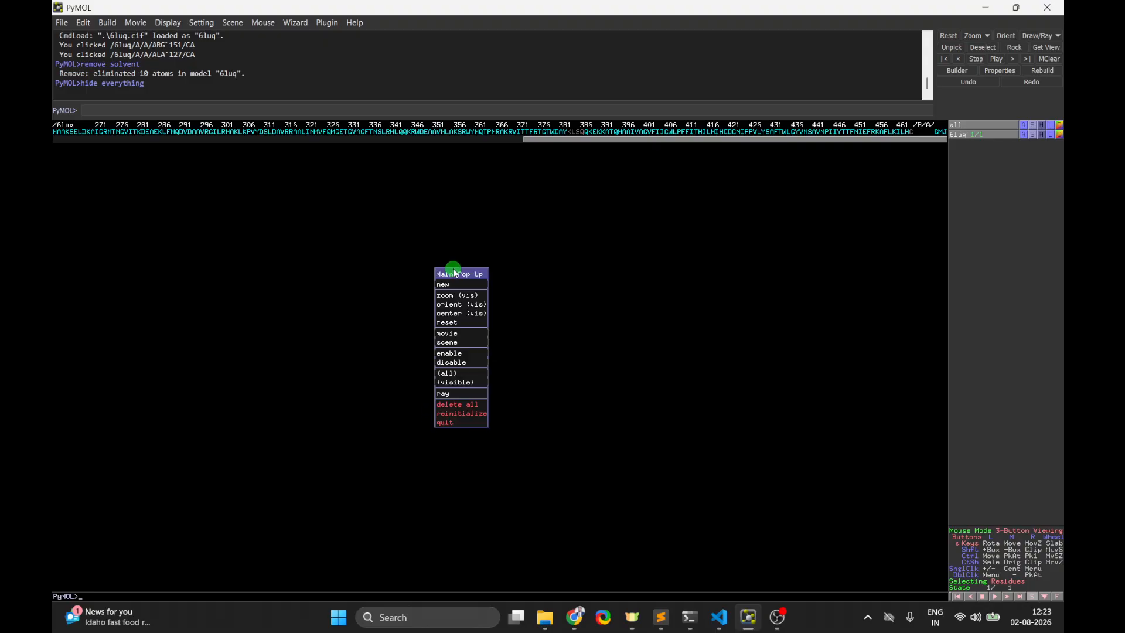
pyautogui.click(476, 297)
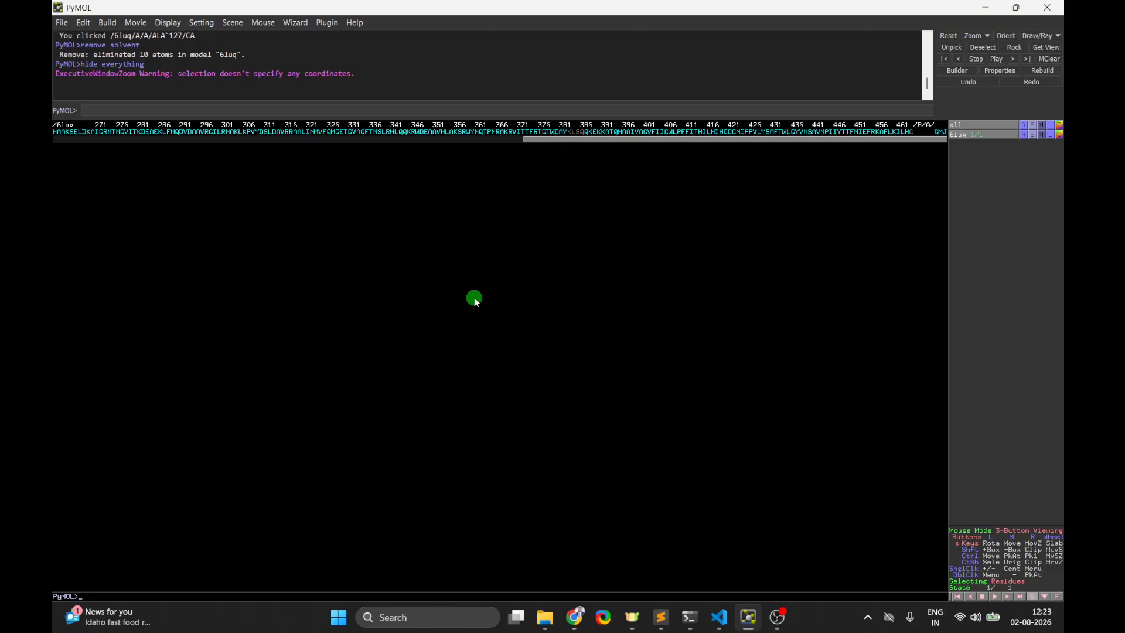
pyautogui.moveTo(357, 73); pyautogui.dragTo(69, 81)
# - Switch to the Sublime Text notes and add "show cartoon" as line 4
pyautogui.hotkey('alt', 'Tab')
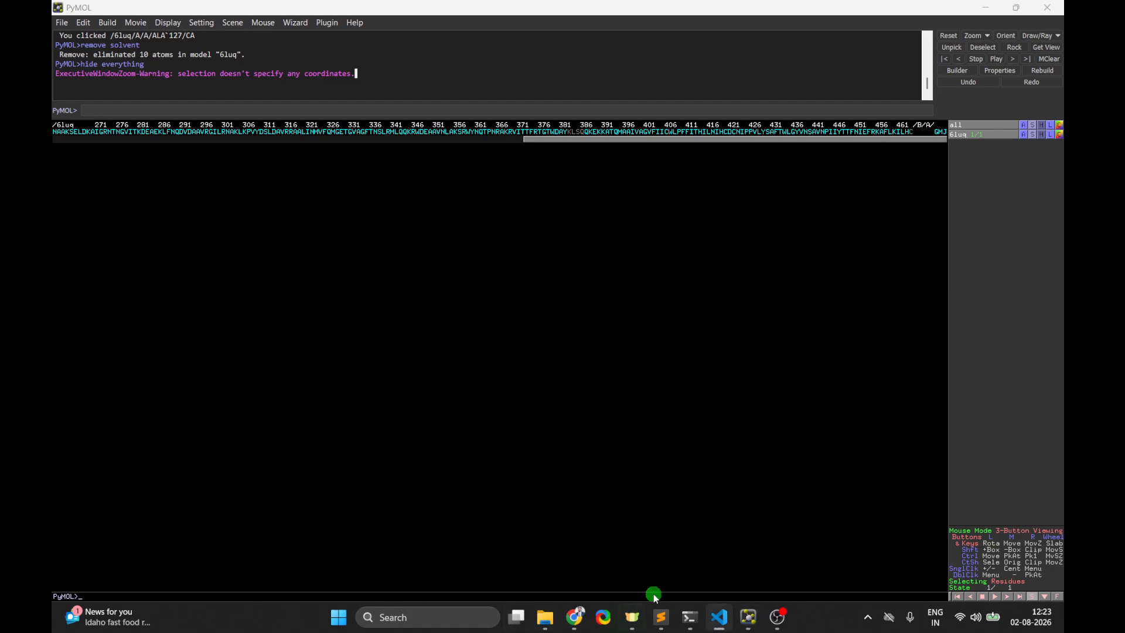
pyautogui.click(660, 617)
pyautogui.click(362, 363)
pyautogui.click(533, 193)
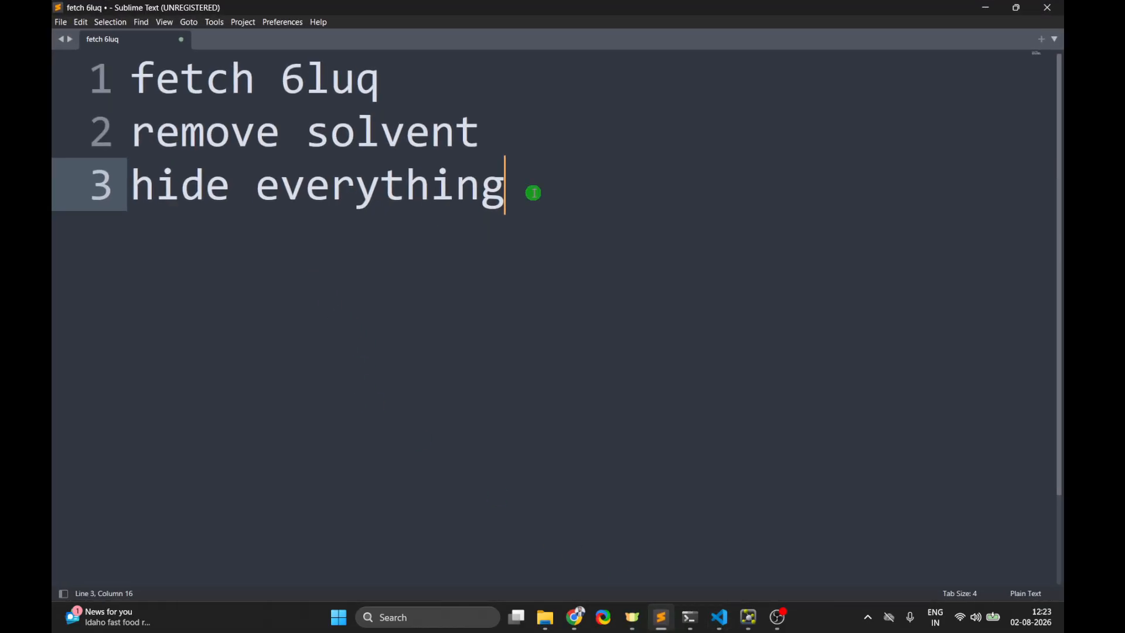
pyautogui.press('Return')
pyautogui.write('show cartoon')
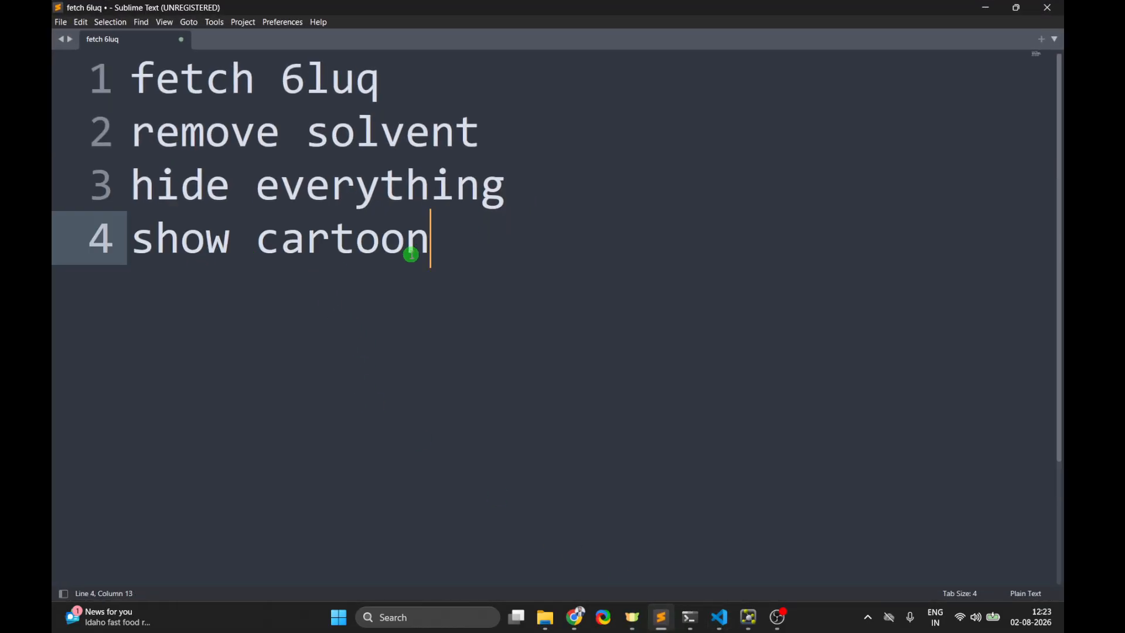
# - Return to PyMOL, run "show cartoon" to display the protein as a cartoon, and view its helices
pyautogui.click(1002, 9)
pyautogui.click(334, 110)
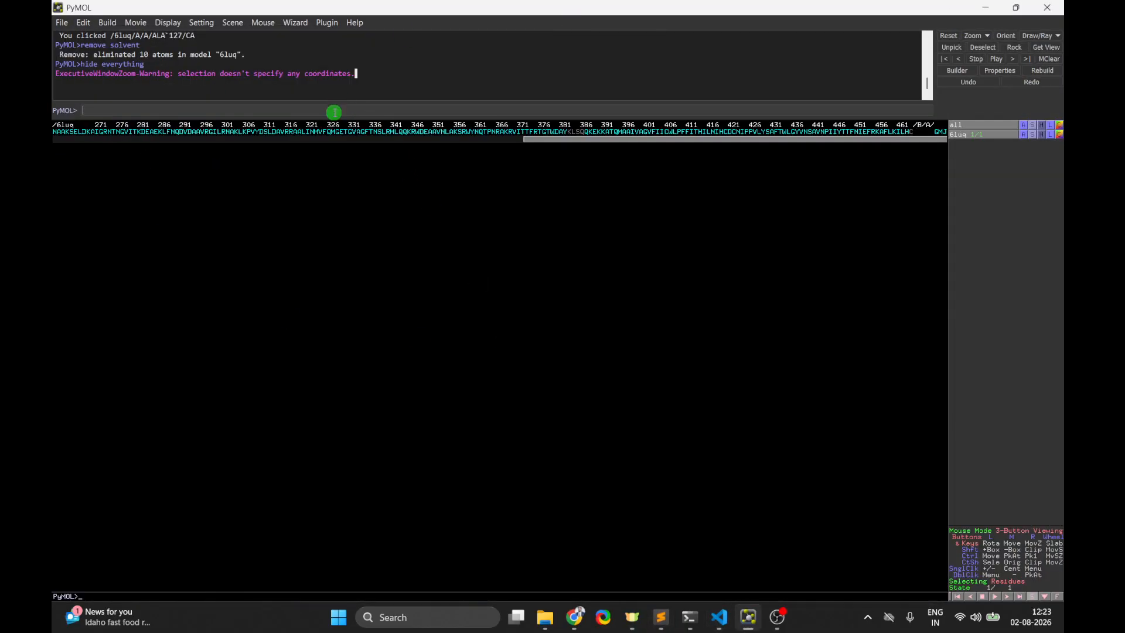
pyautogui.write('show cartoon')
pyautogui.press('Return')
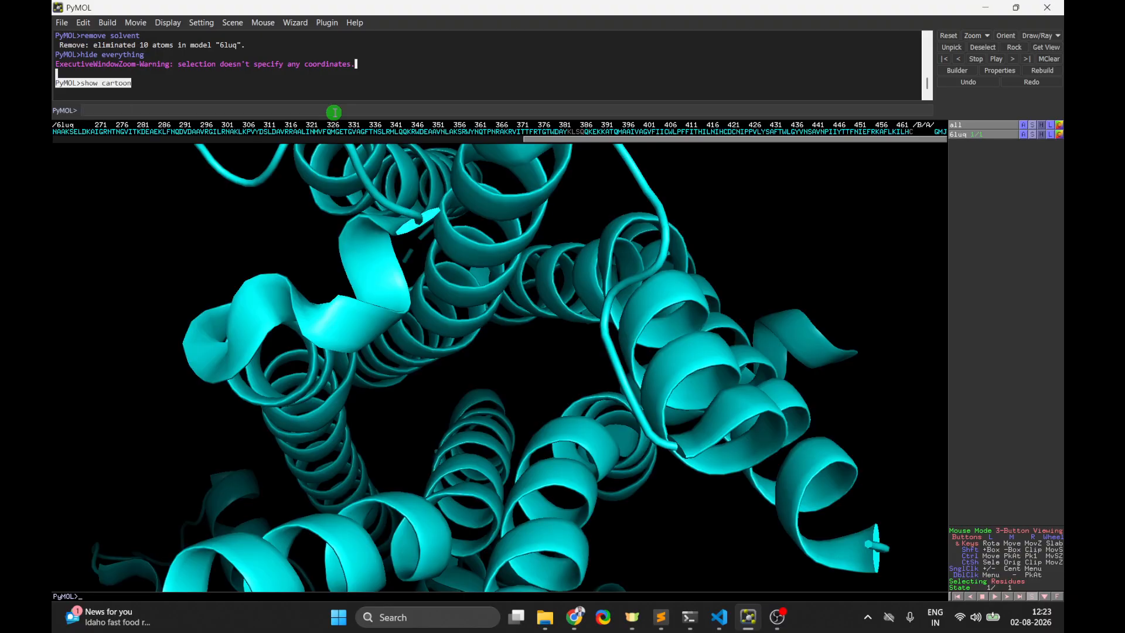
pyautogui.moveTo(736, 243); pyautogui.dragTo(664, 5, button='right')
pyautogui.moveTo(498, 489)
pyautogui.mouseDown()
pyautogui.moveTo(510, 498)
pyautogui.moveTo(510, 473)
pyautogui.mouseUp()
pyautogui.moveTo(639, 339); pyautogui.dragTo(650, 491, button='right')
pyautogui.moveTo(437, 361); pyautogui.dragTo(519, 414)
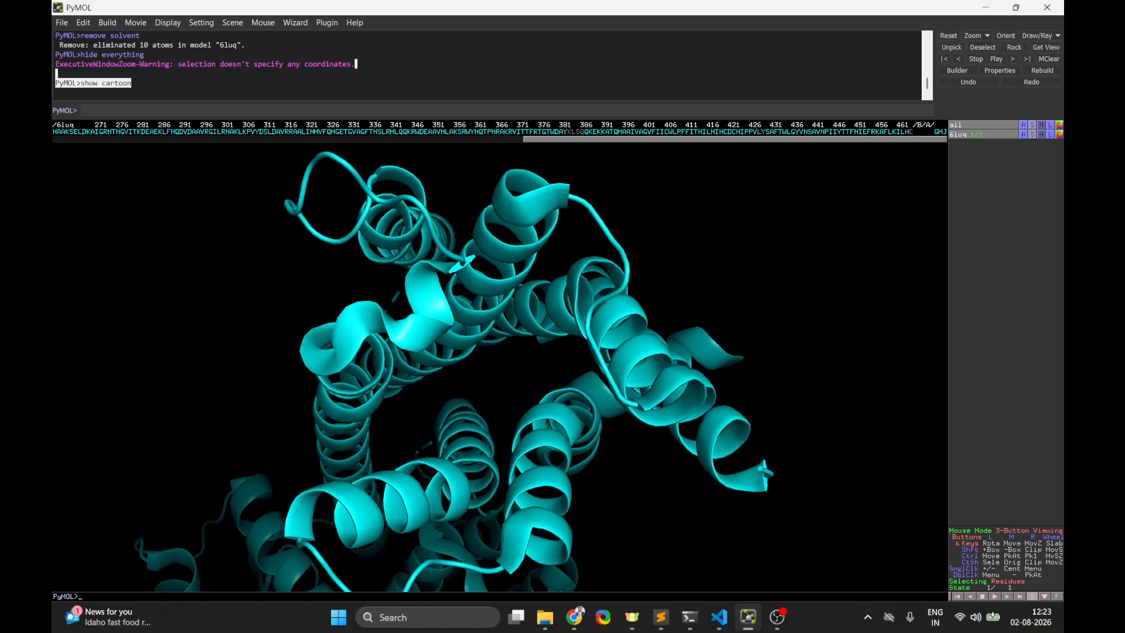
# - Switch to the Sublime Text notes and add "set cartoon_transparency, 0.8" as line 5
pyautogui.hotkey('alt', 'Tab')
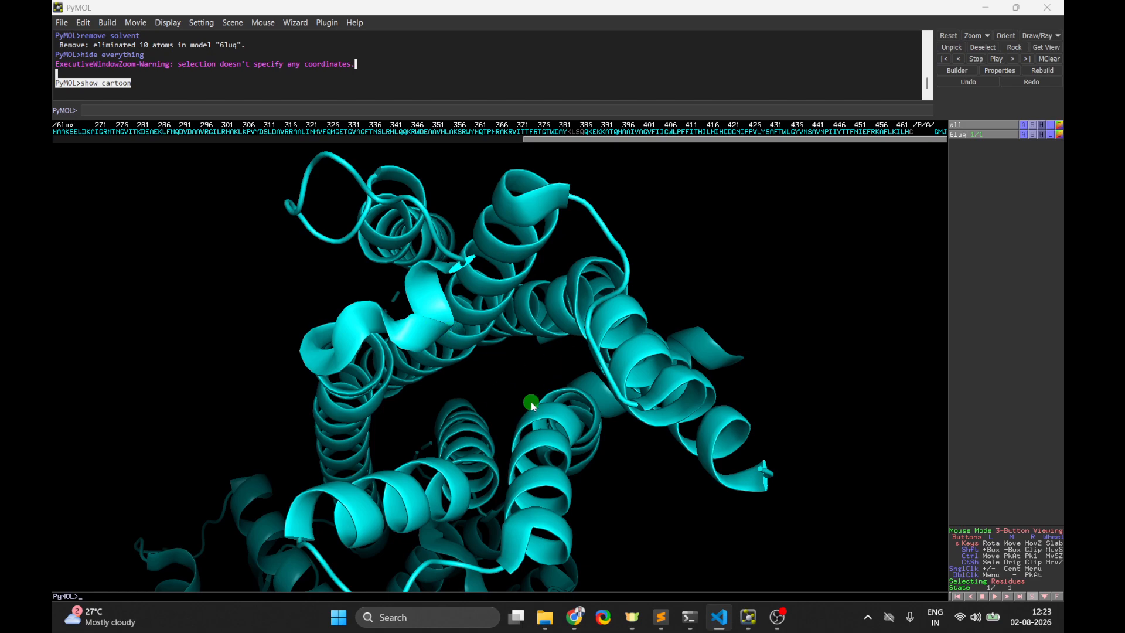
pyautogui.click(234, 111)
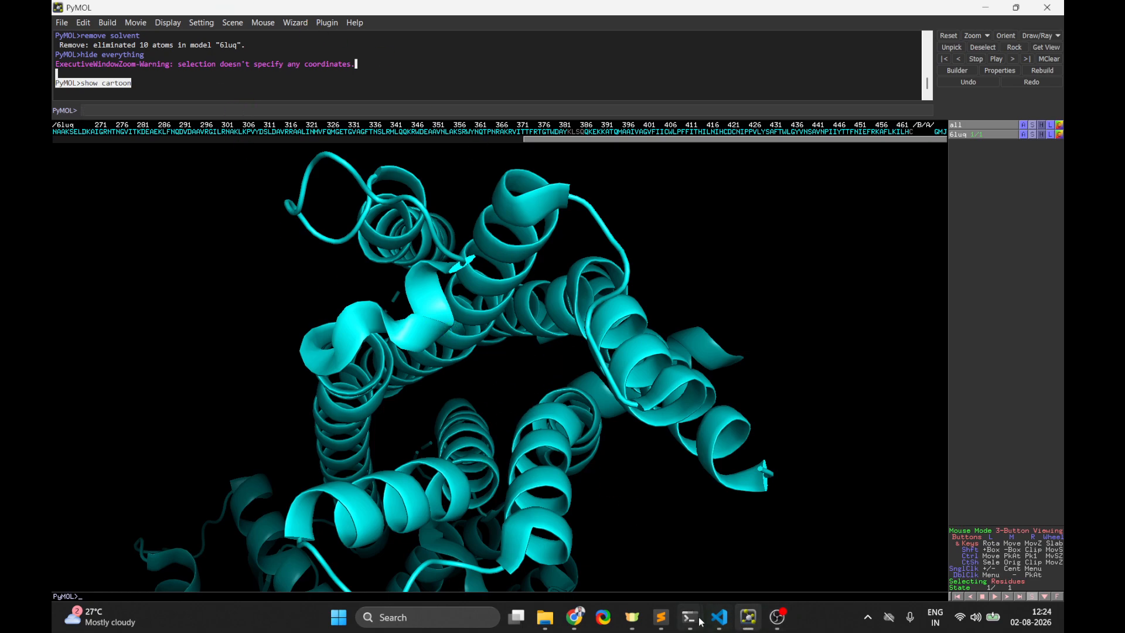
pyautogui.click(660, 617)
pyautogui.press('Return')
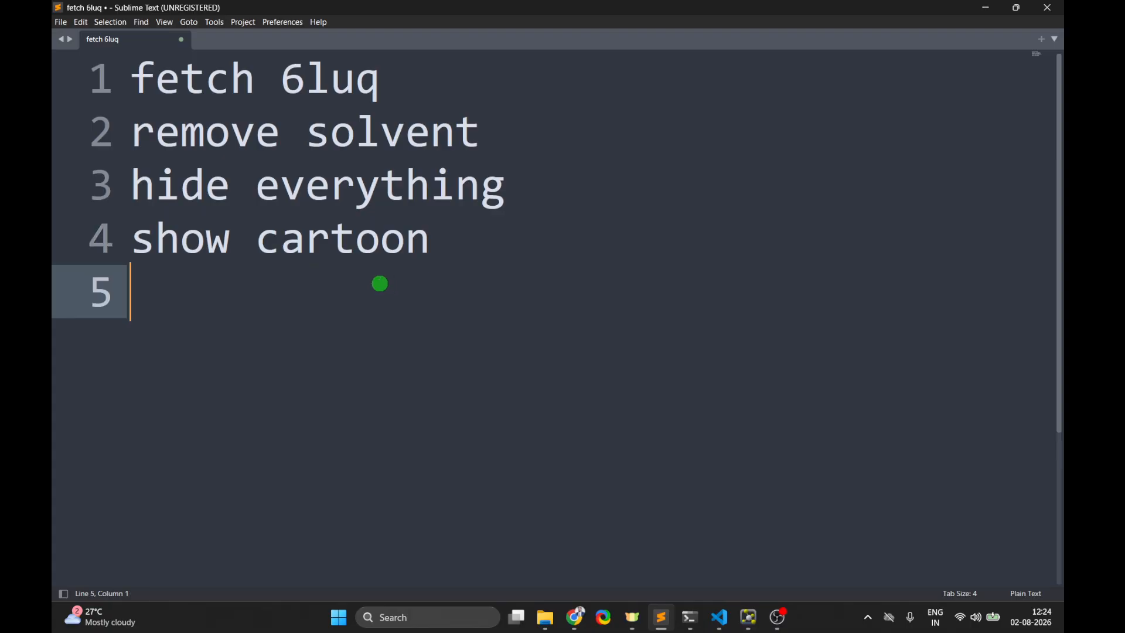
pyautogui.write('set cartoon_transparency, 0.8')
# - Go through the parts of the transparency command by highlighting the set keyword, the cartoon_transparency setting and its value
pyautogui.moveTo(205, 293); pyautogui.dragTo(130, 293)
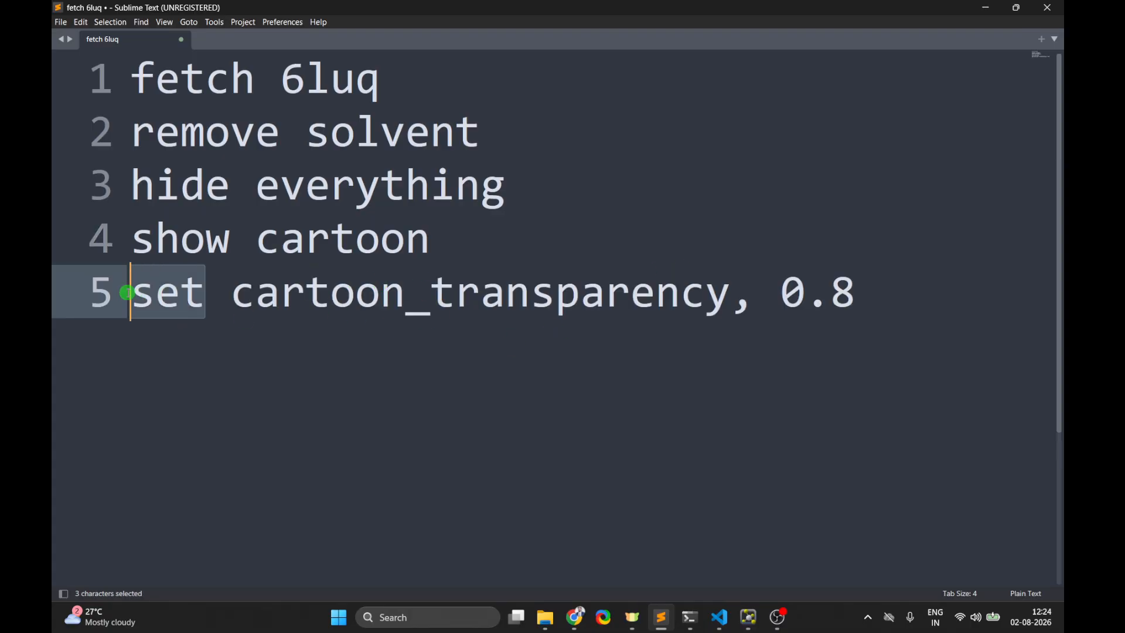
pyautogui.click(237, 298)
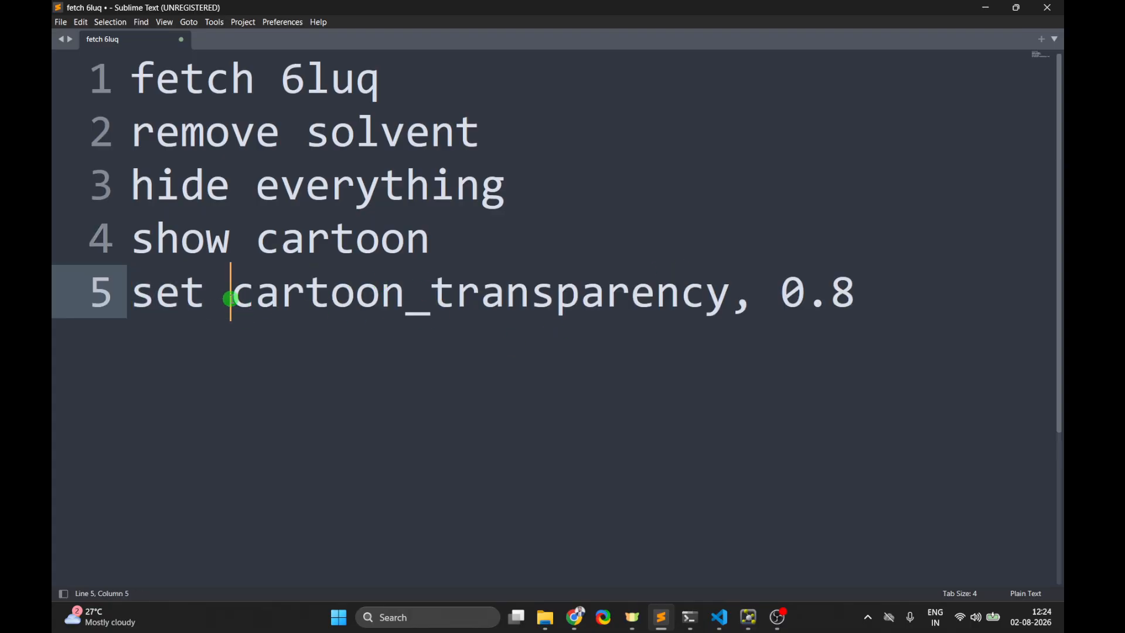
pyautogui.moveTo(230, 293); pyautogui.dragTo(415, 279)
pyautogui.press('End')
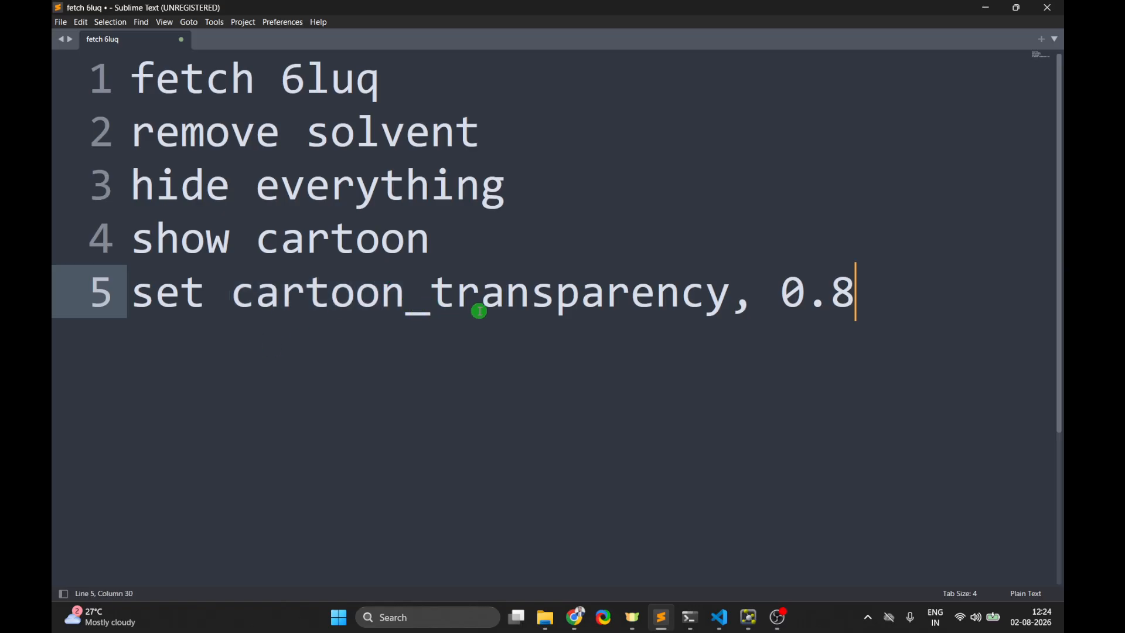
pyautogui.click(753, 299)
pyautogui.moveTo(753, 299); pyautogui.dragTo(231, 304)
pyautogui.click(783, 299)
# - Copy the transparency command and run it in PyMOL to set the cartoon transparency to 0.8
pyautogui.moveTo(853, 296); pyautogui.dragTo(123, 289)
pyautogui.hotkey('ctrl', 'c')
pyautogui.click(853, 303)
pyautogui.click(985, 8)
pyautogui.click(428, 107)
pyautogui.hotkey('ctrl', 'v')
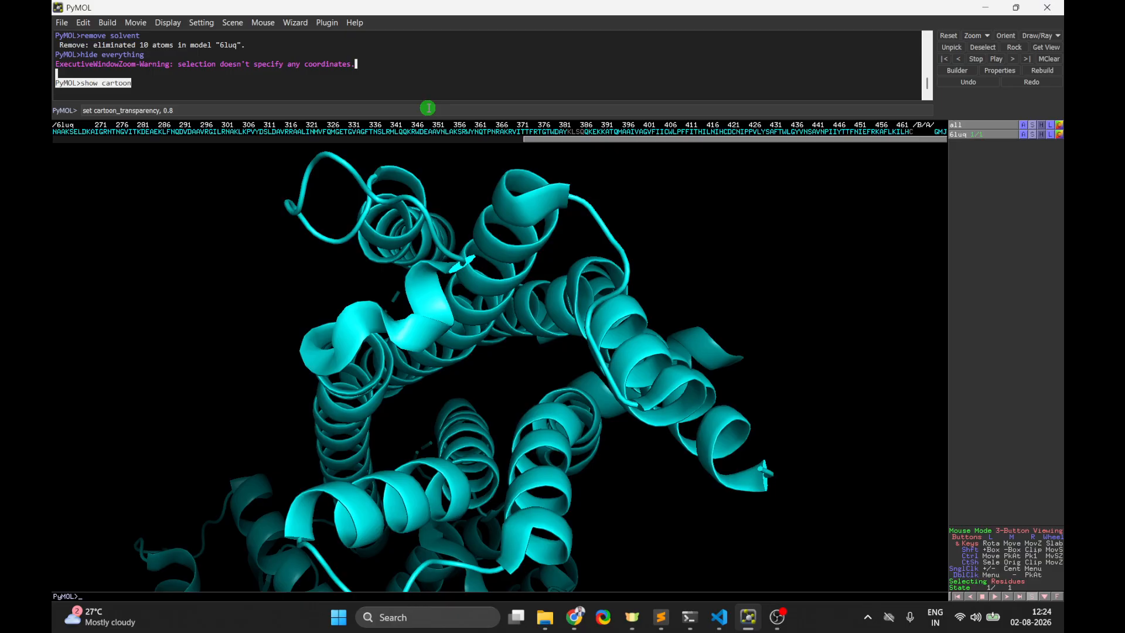
pyautogui.press('Return')
pyautogui.moveTo(615, 328)
pyautogui.mouseDown()
pyautogui.moveTo(627, 272)
pyautogui.moveTo(599, 315)
pyautogui.moveTo(613, 317)
pyautogui.mouseUp()
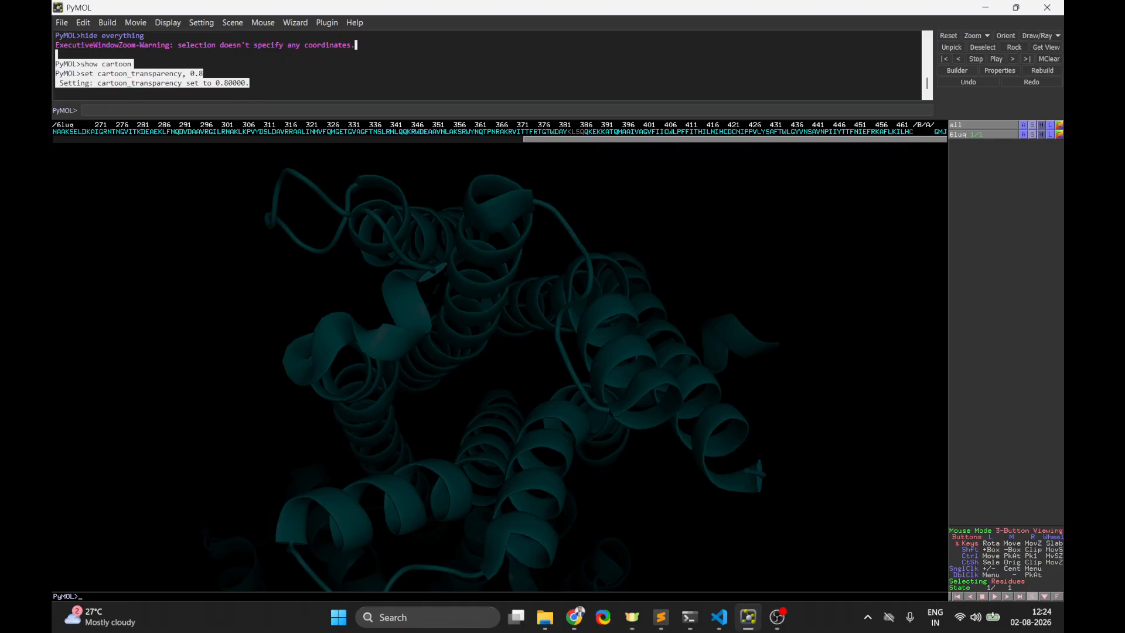
# - Add "color gray80, polymer" as line 6 of the Sublime Text notes and highlight its colour part
pyautogui.hotkey('alt', 'Tab')
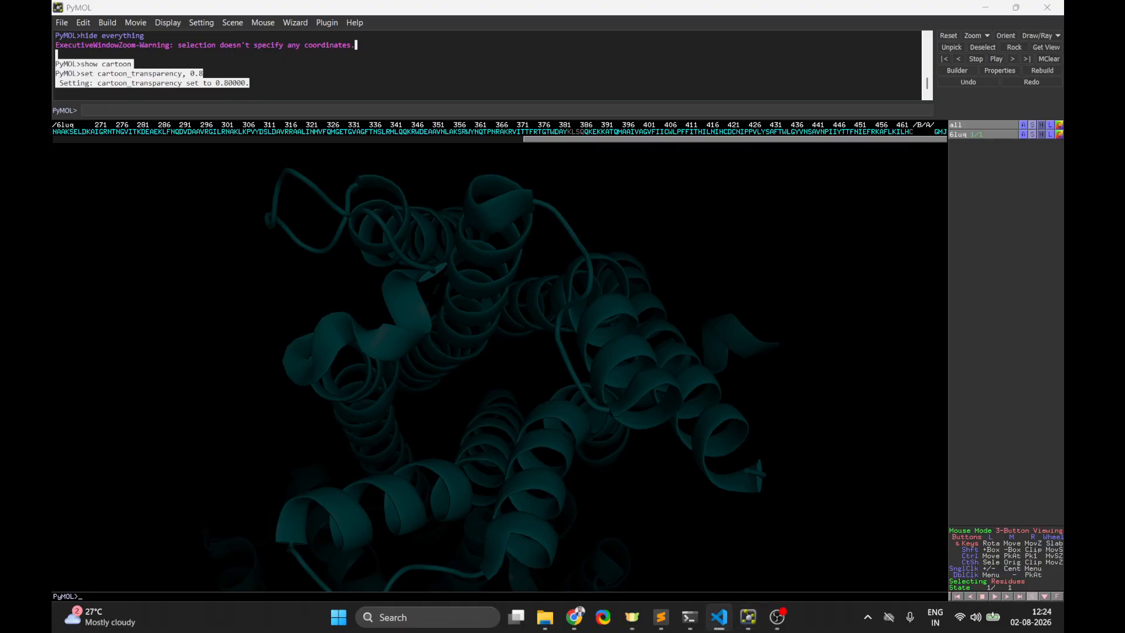
pyautogui.click(661, 616)
pyautogui.press('Return')
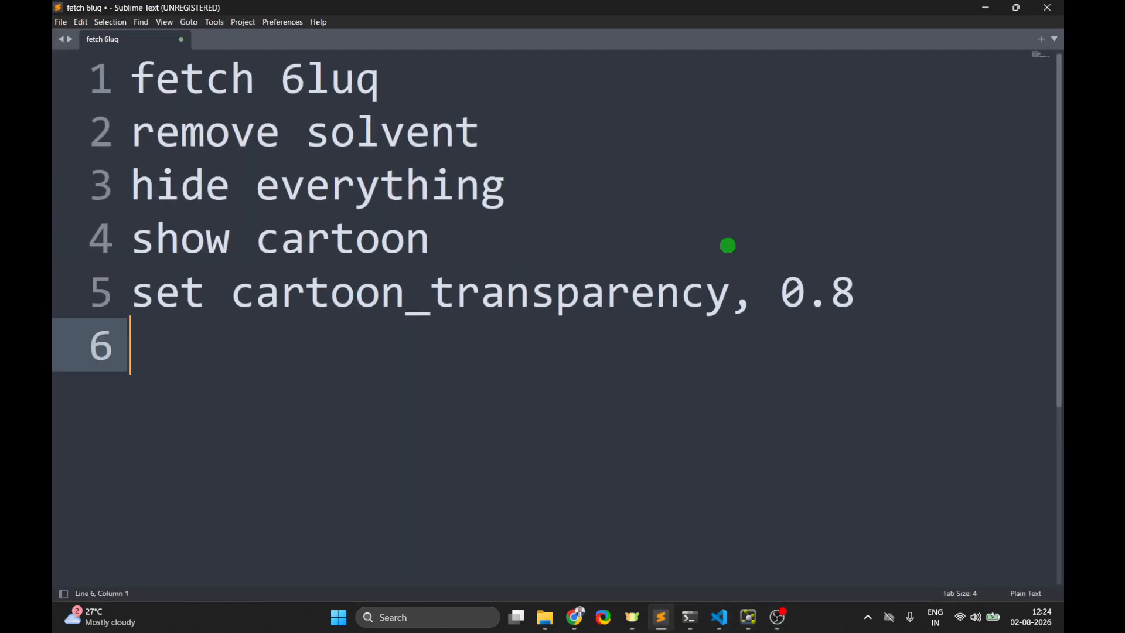
pyautogui.write('color gray80, polymer')
pyautogui.moveTo(176, 354); pyautogui.dragTo(230, 348)
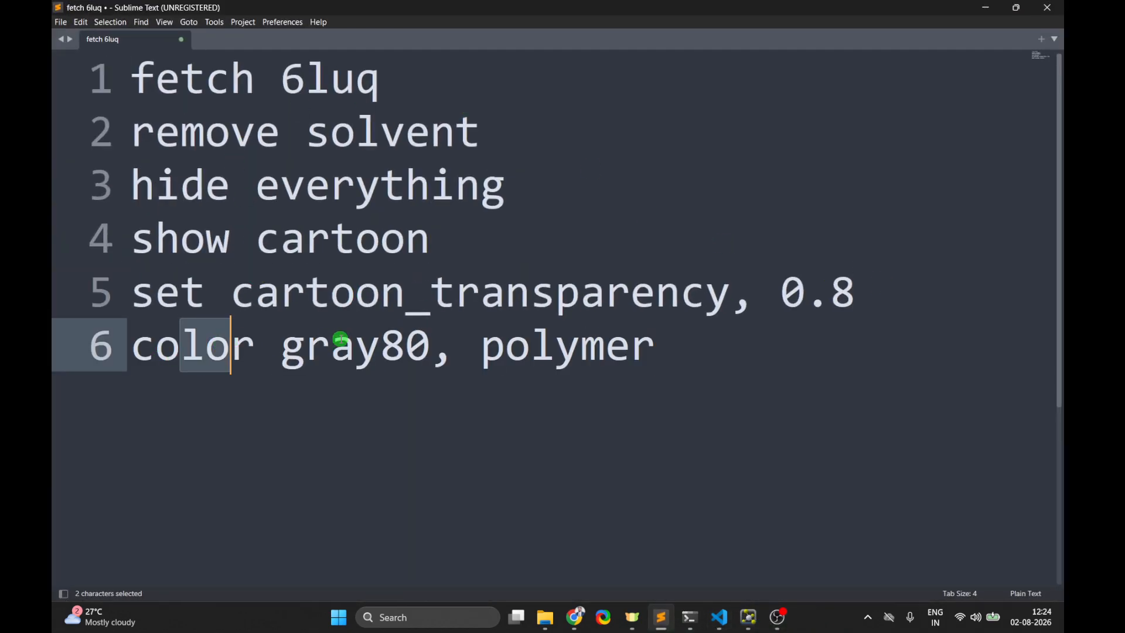
pyautogui.moveTo(374, 358); pyautogui.dragTo(328, 358)
pyautogui.click(404, 379)
pyautogui.moveTo(426, 352); pyautogui.dragTo(220, 357)
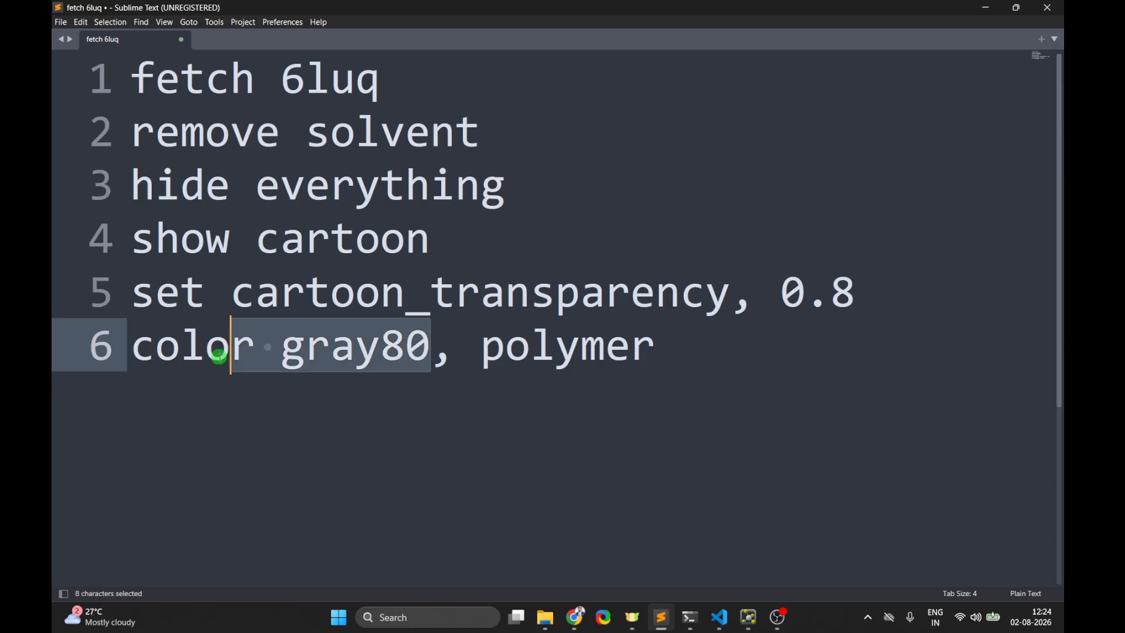
# - Run "color gray80, polymer" in PyMOL to colour the protein gray80, view it, and clear the highlighted log text
pyautogui.moveTo(678, 339); pyautogui.dragTo(93, 346)
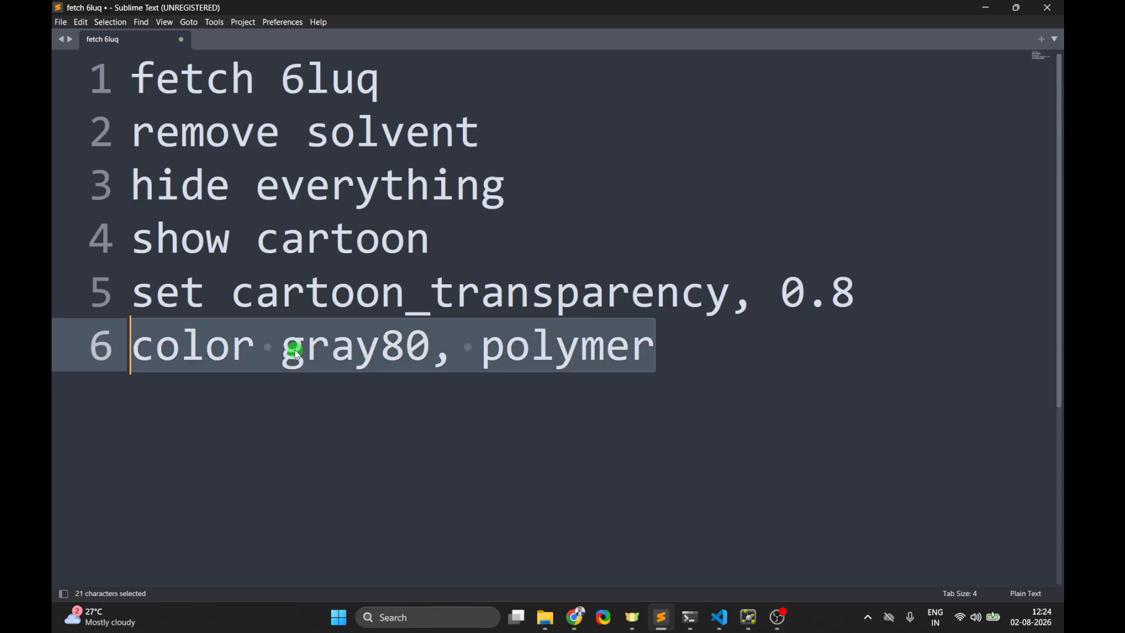
pyautogui.click(988, 7)
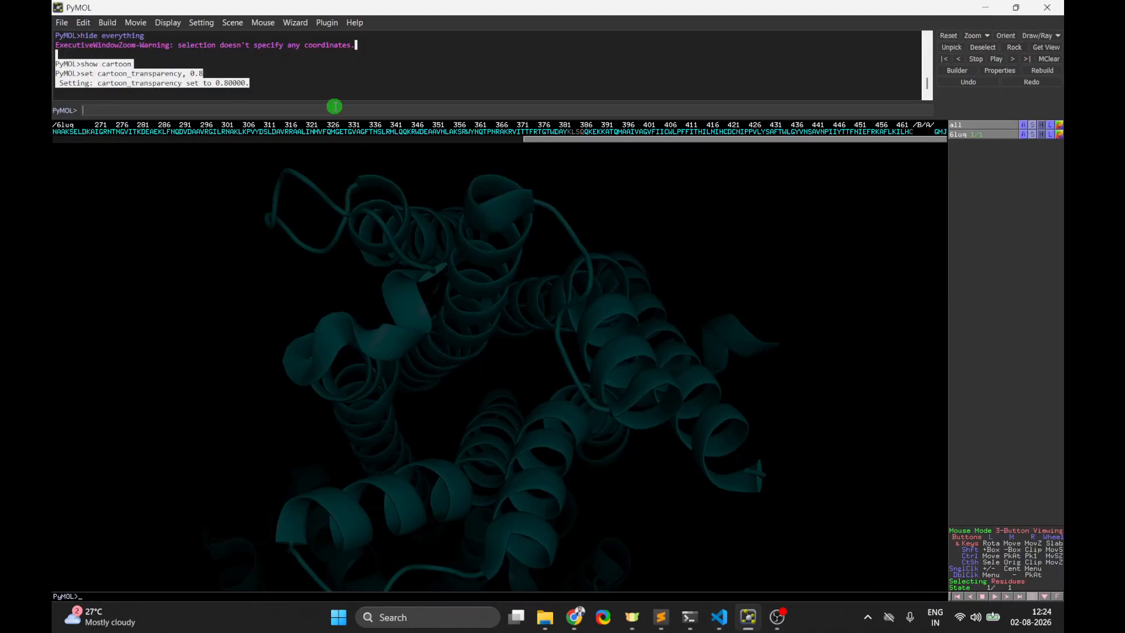
pyautogui.write('color gray80, polymer')
pyautogui.press('Return')
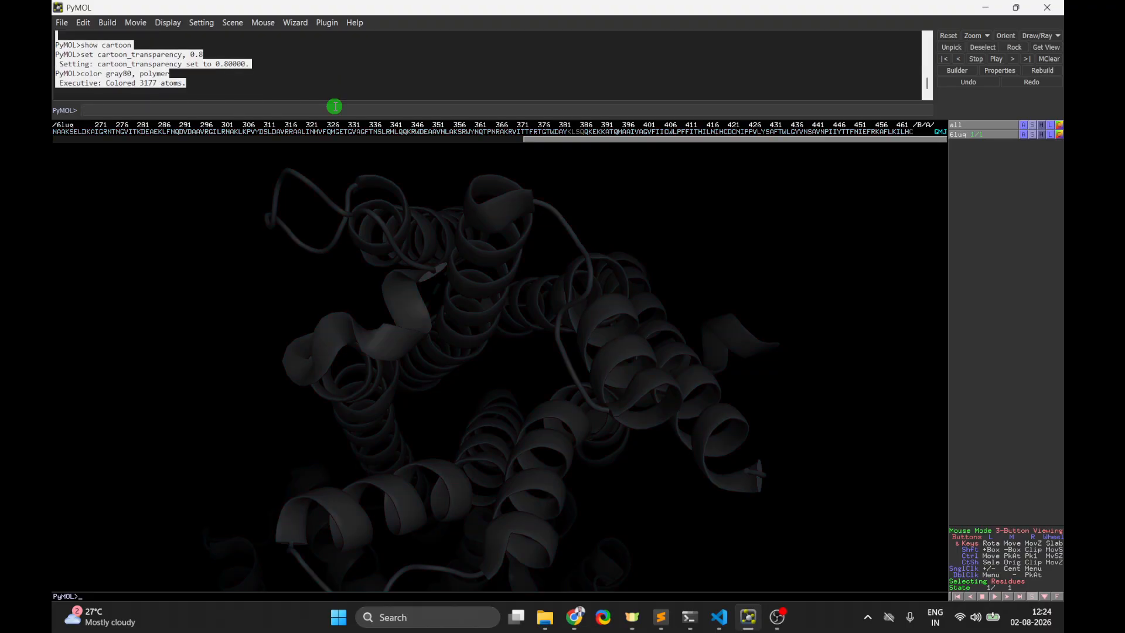
pyautogui.moveTo(701, 294)
pyautogui.mouseDown(button='right')
pyautogui.moveTo(718, 510)
pyautogui.moveTo(720, 283)
pyautogui.mouseUp(button='right')
pyautogui.moveTo(720, 283); pyautogui.dragTo(508, 463)
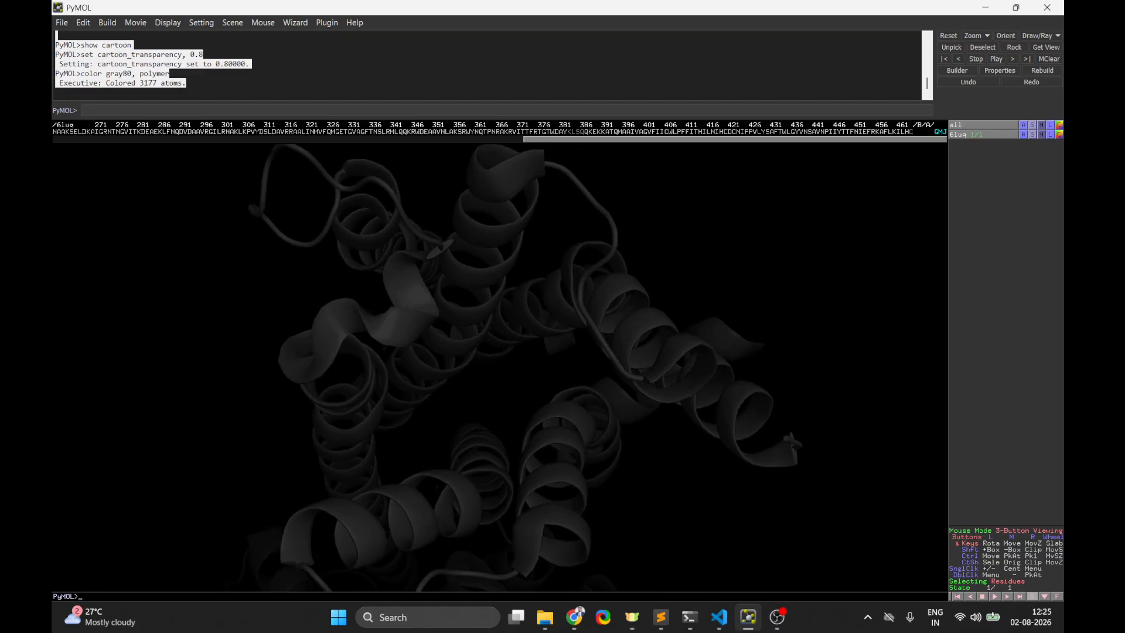
pyautogui.click(391, 80)
pyautogui.click(384, 346)
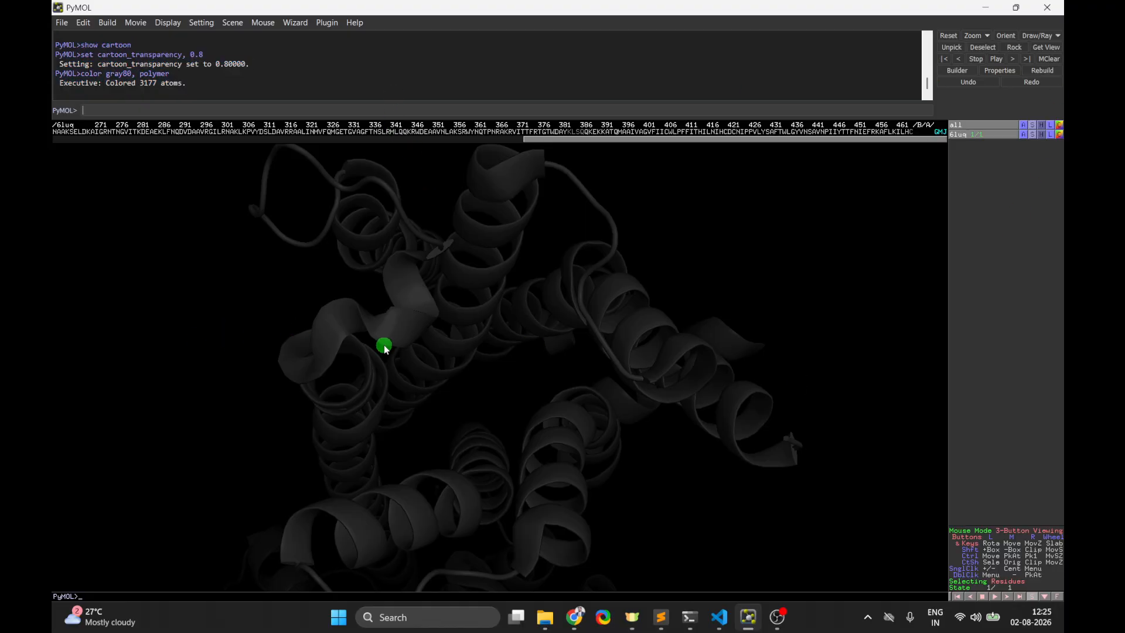
# - Switch to the Sublime Text notes and add "select ligand, organic" as line 7
pyautogui.hotkey('alt', 'Tab')
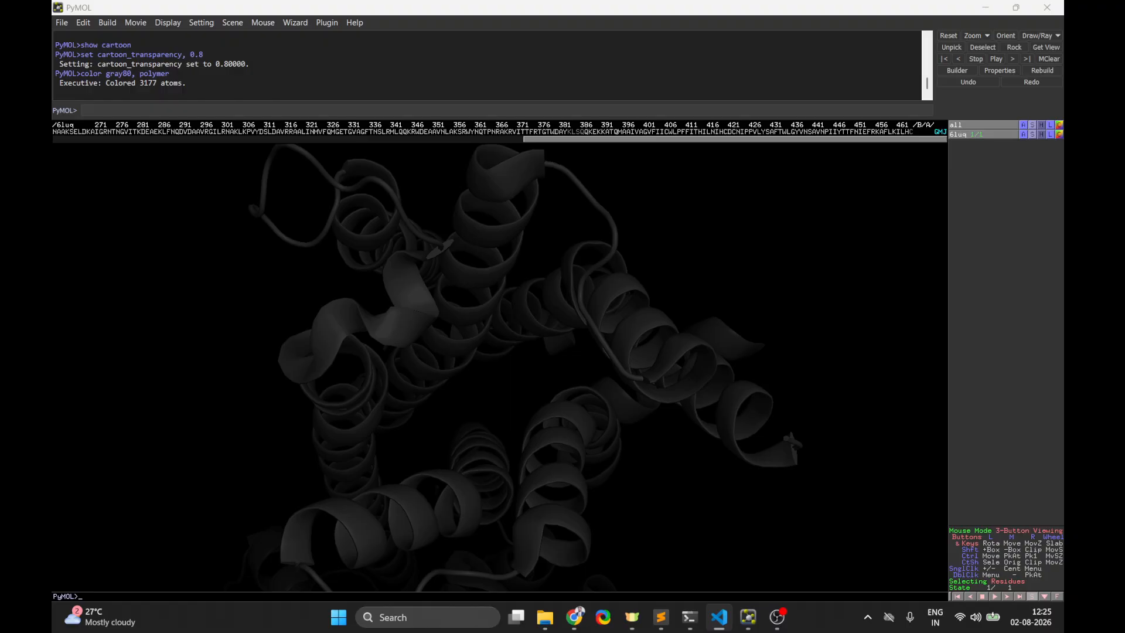
pyautogui.click(660, 617)
pyautogui.click(659, 368)
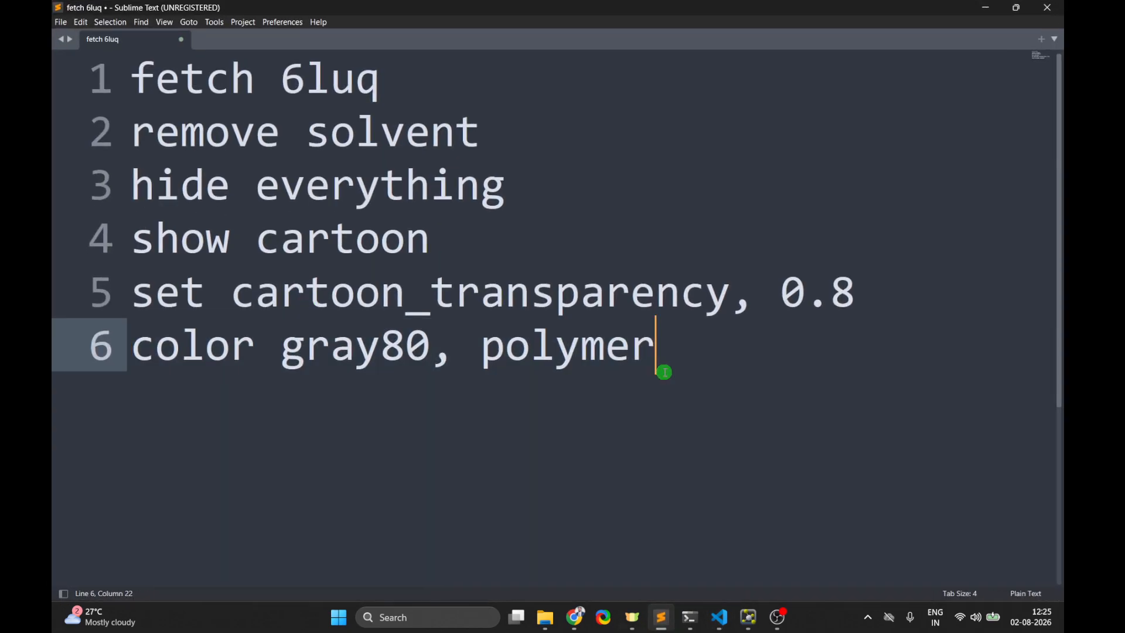
pyautogui.press('Return')
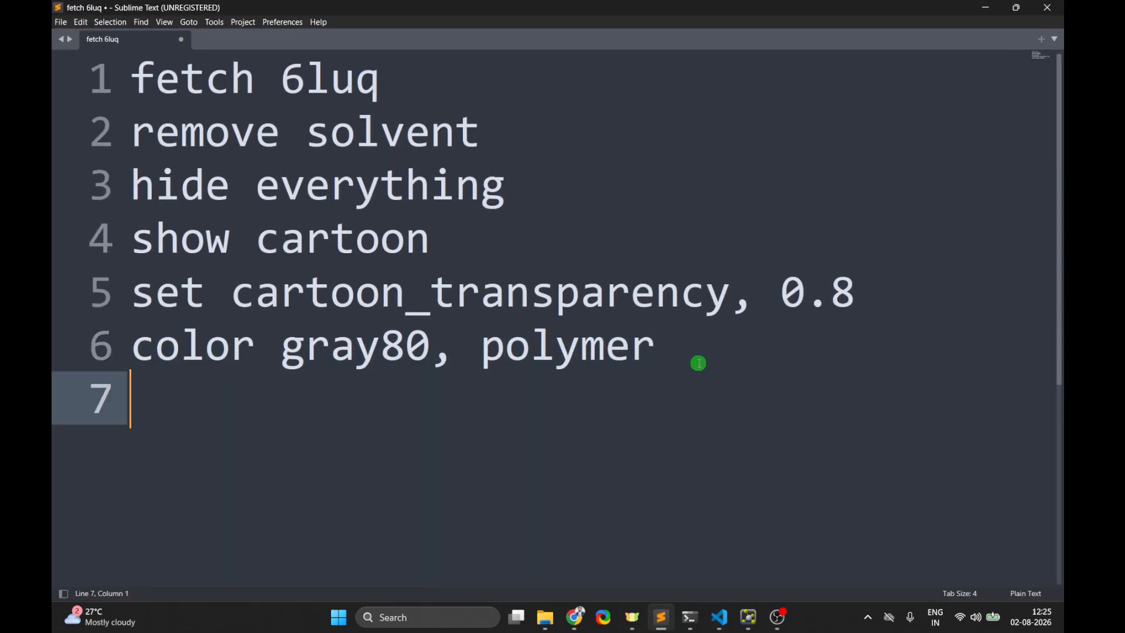
pyautogui.write('select ligand, organic')
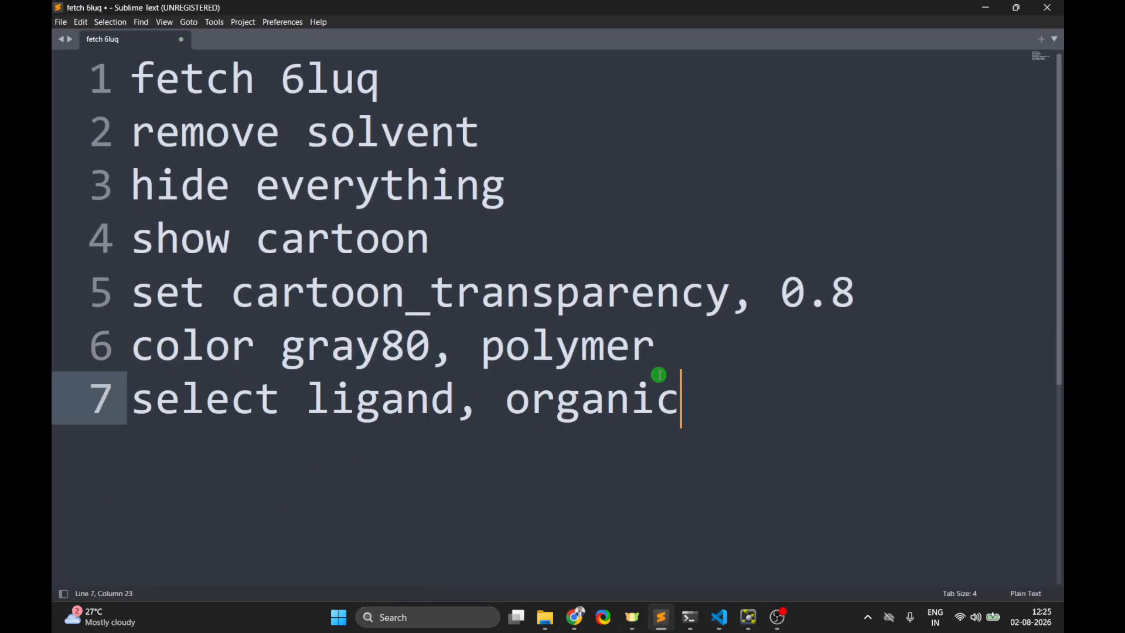
# - Return to PyMOL and run "select ligand, organic" to create a selection named ligand from the organic molecule
pyautogui.click(1000, 7)
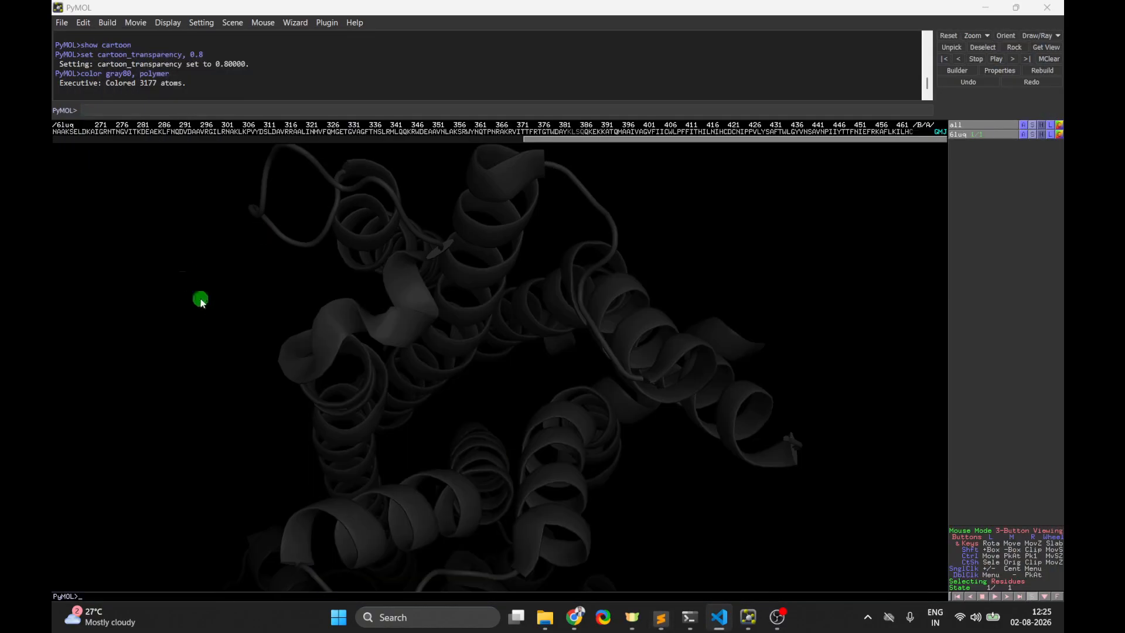
pyautogui.click(240, 111)
pyautogui.write('select ligand, organic')
pyautogui.press('Return')
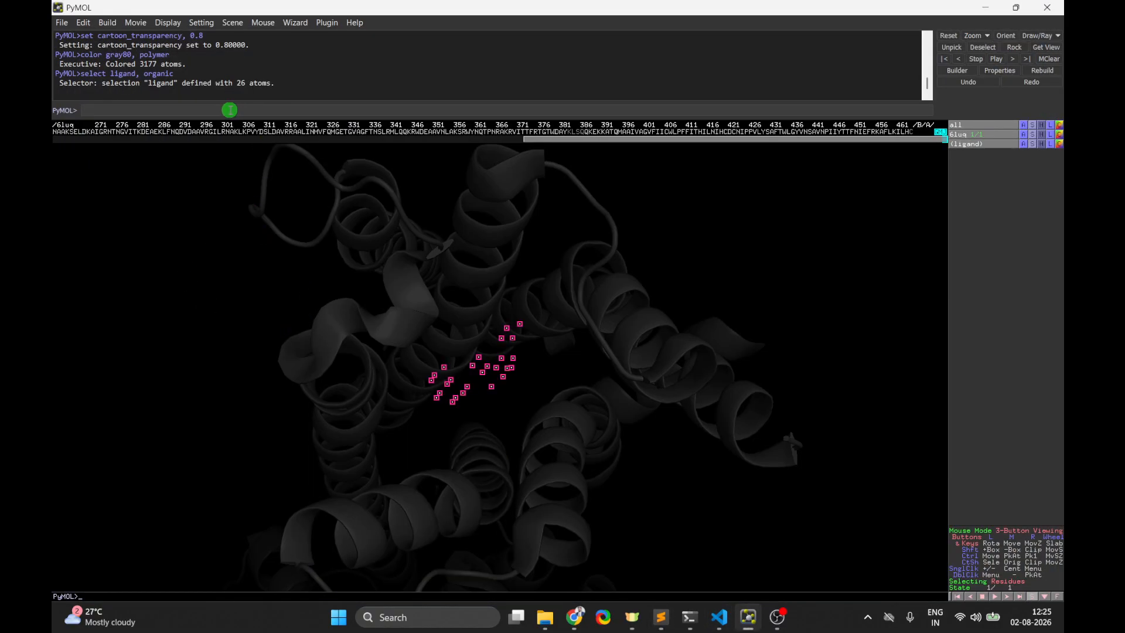
# - Zoom in on the selected ligand atoms in the receptor's binding site, and switch to the Sublime Text notes
pyautogui.moveTo(736, 276); pyautogui.dragTo(737, 337, button='right')
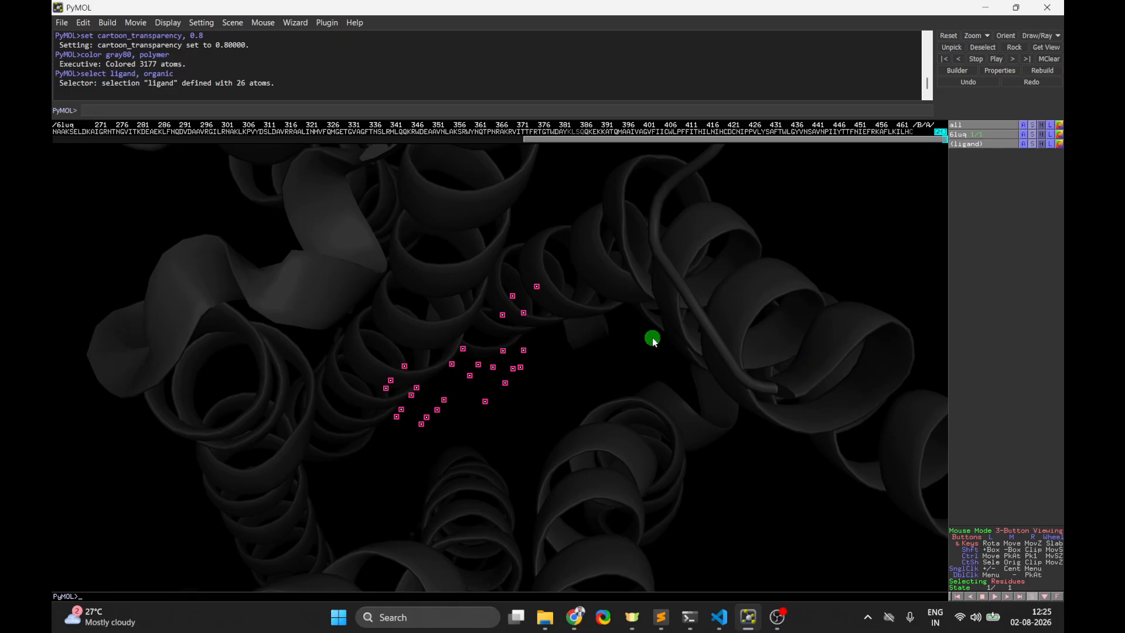
pyautogui.moveTo(653, 337); pyautogui.dragTo(653, 407, button='right')
pyautogui.hotkey('alt', 'Tab')
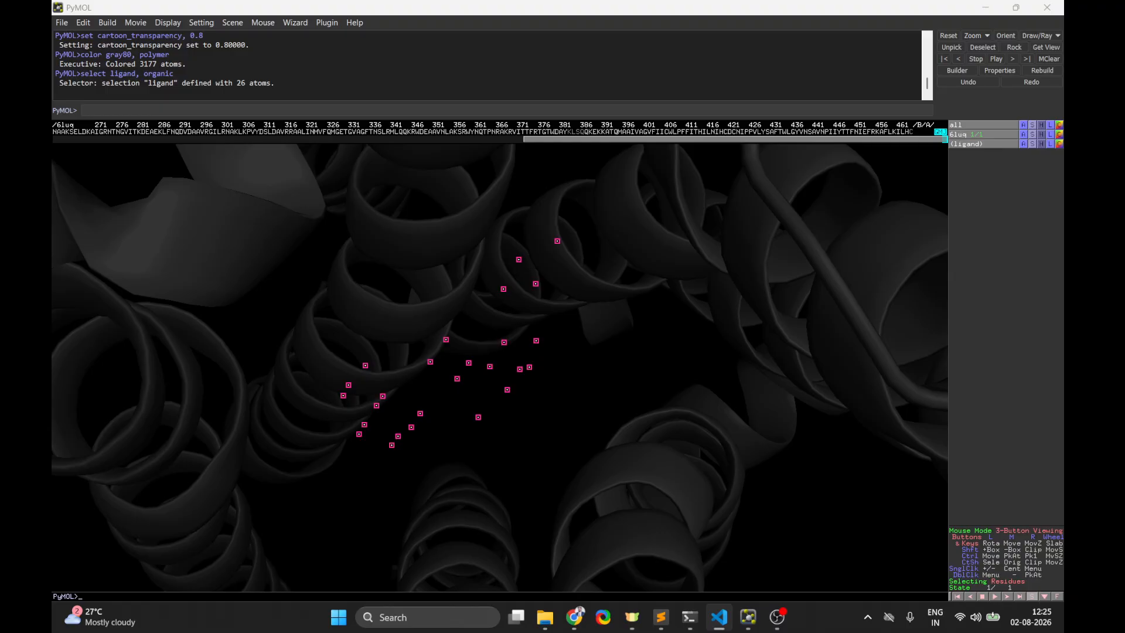
pyautogui.click(660, 617)
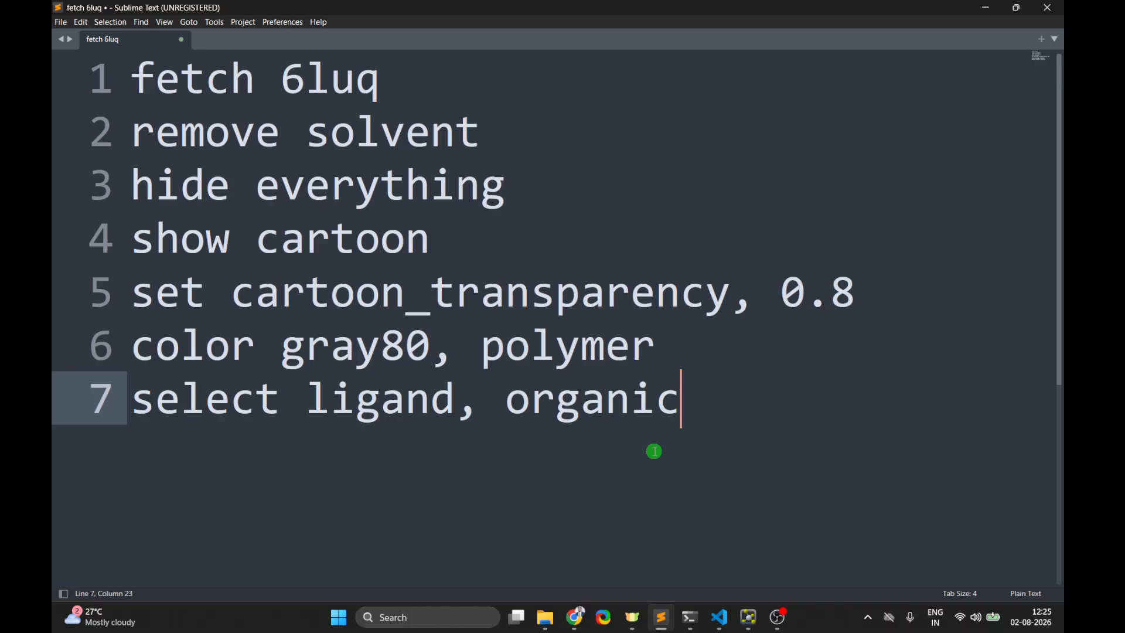
# - Switch to Chrome and open the Research Goal website, researchgoal.com, in a new tab
pyautogui.click(574, 617)
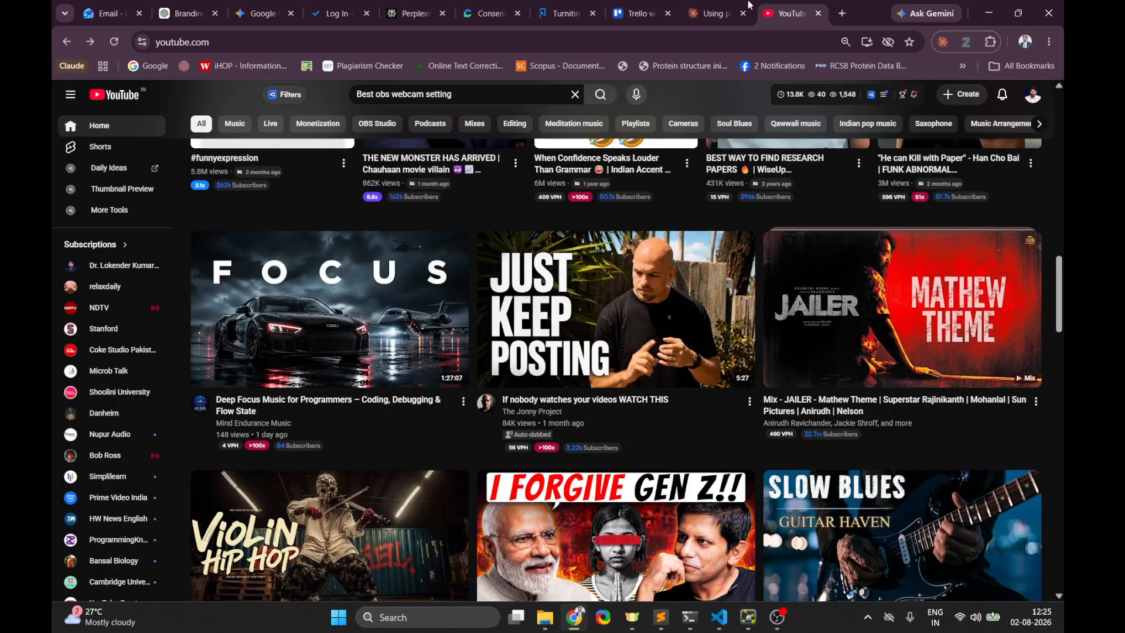
pyautogui.click(842, 13)
pyautogui.click(469, 311)
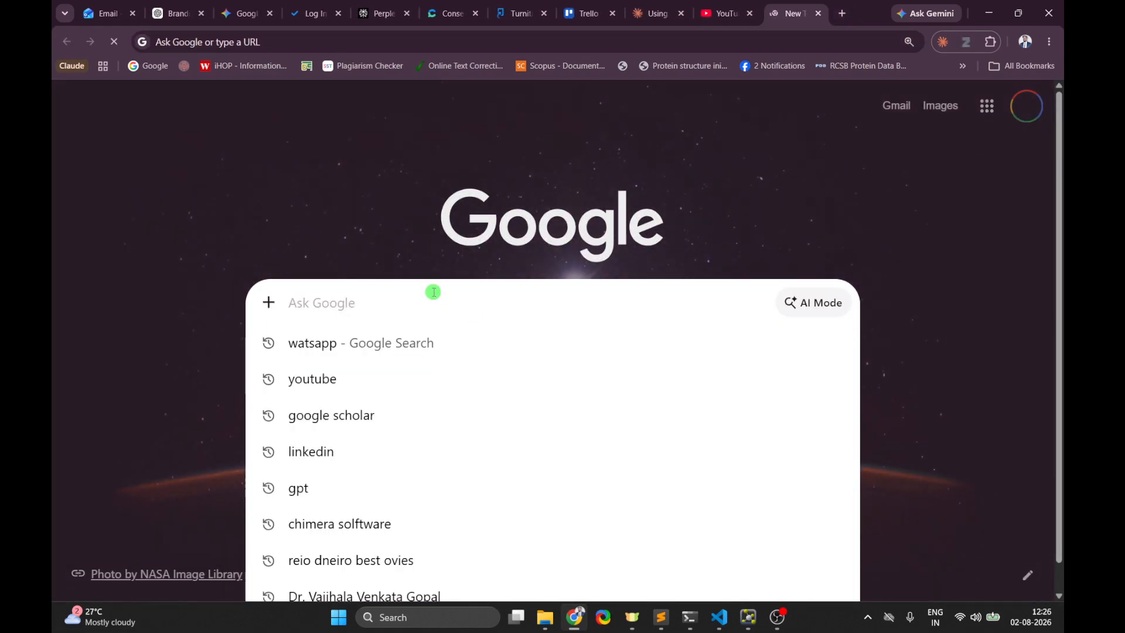
pyautogui.write('resear')
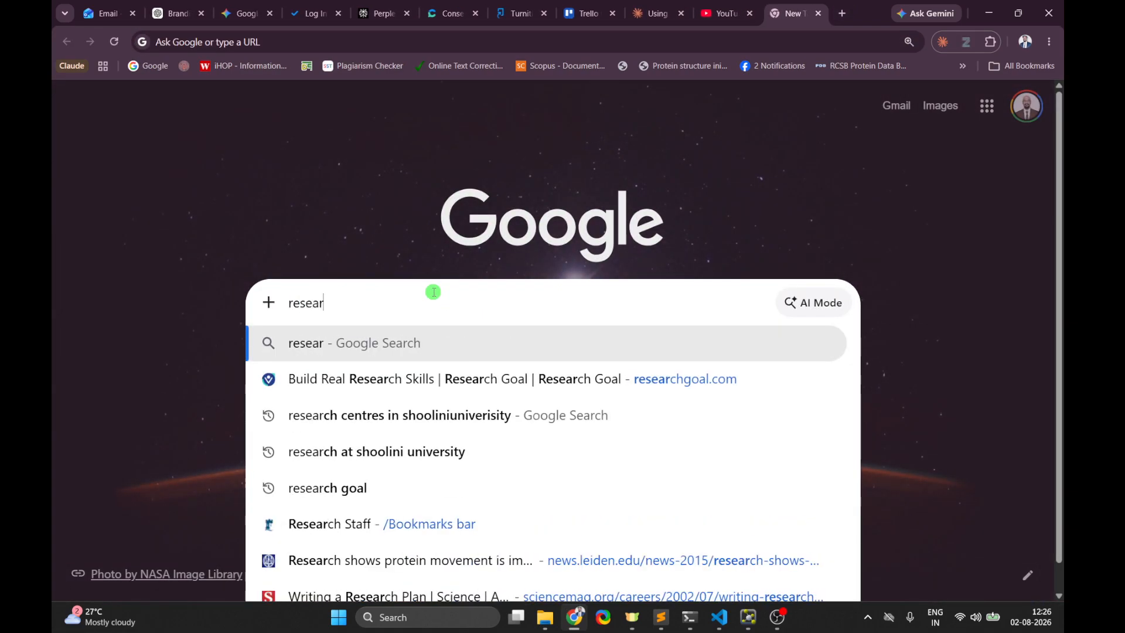
pyautogui.click(441, 378)
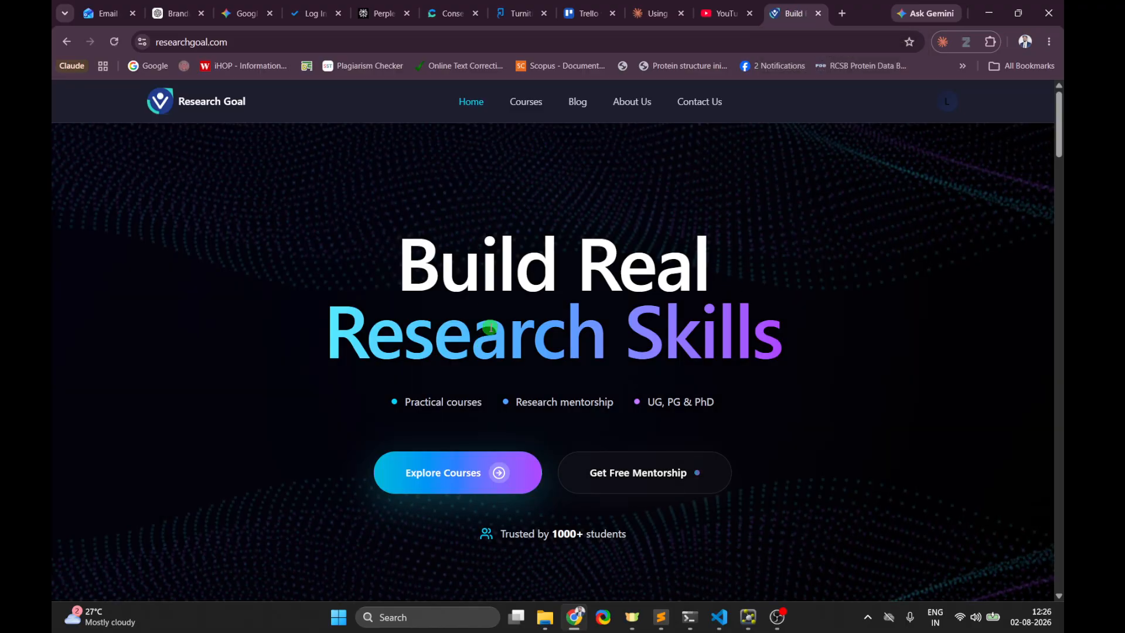
# - Look through the popular courses and the full course list on the Research Goal site, and return to the Sublime Text notes
pyautogui.scroll(-8, 489, 329)
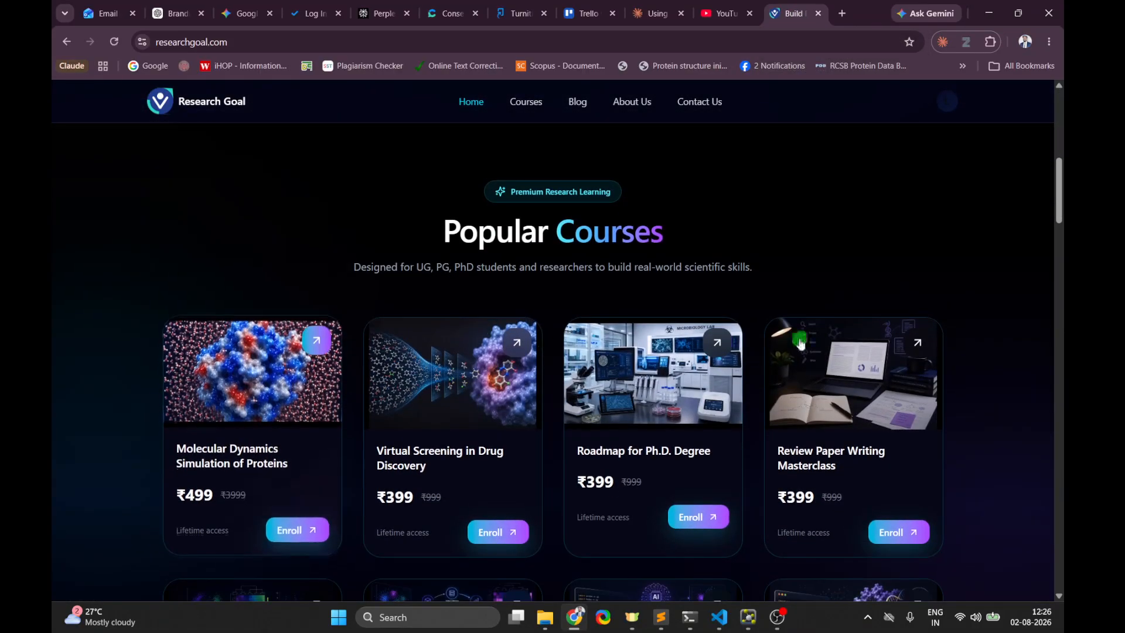
pyautogui.scroll(-5, 809, 328)
pyautogui.scroll(-2, 813, 343)
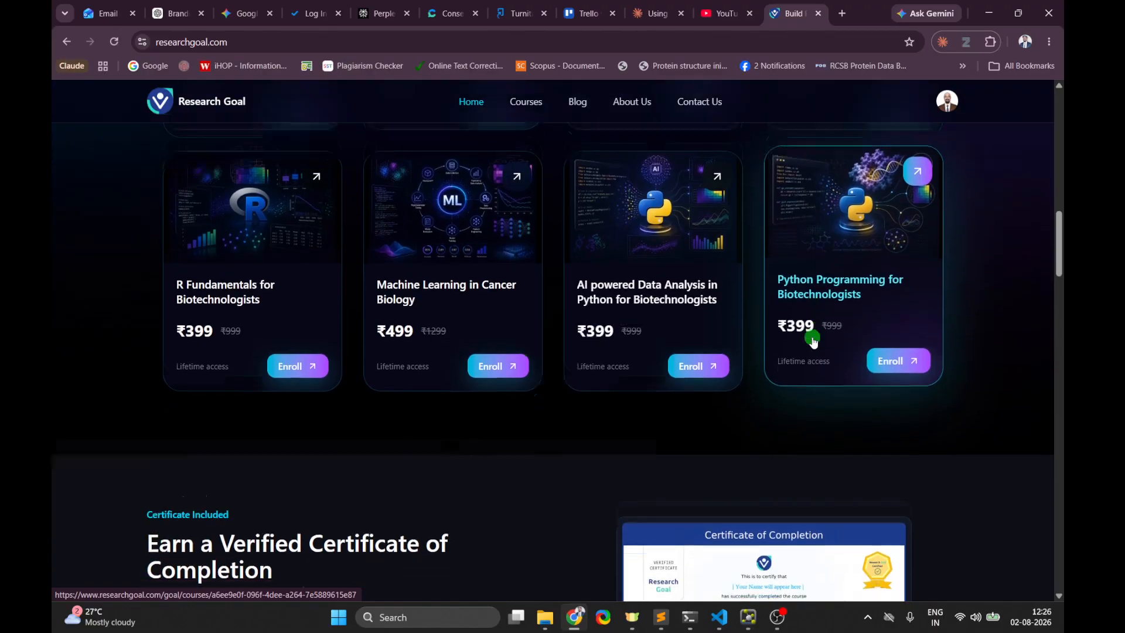
pyautogui.scroll(6, 811, 342)
pyautogui.scroll(2, 532, 170)
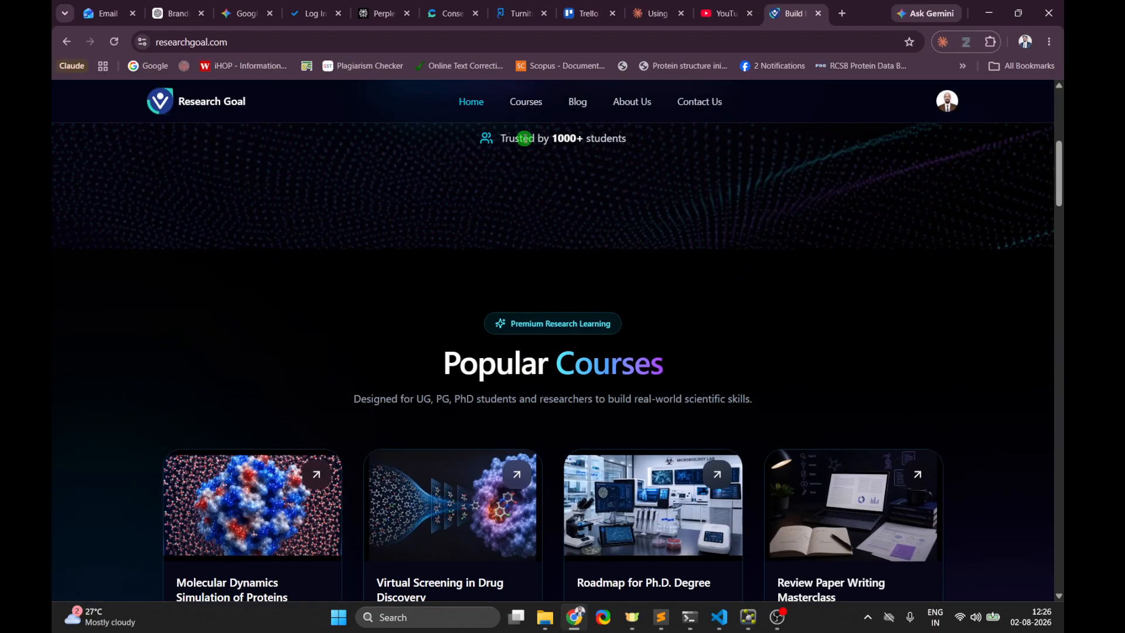
pyautogui.click(525, 102)
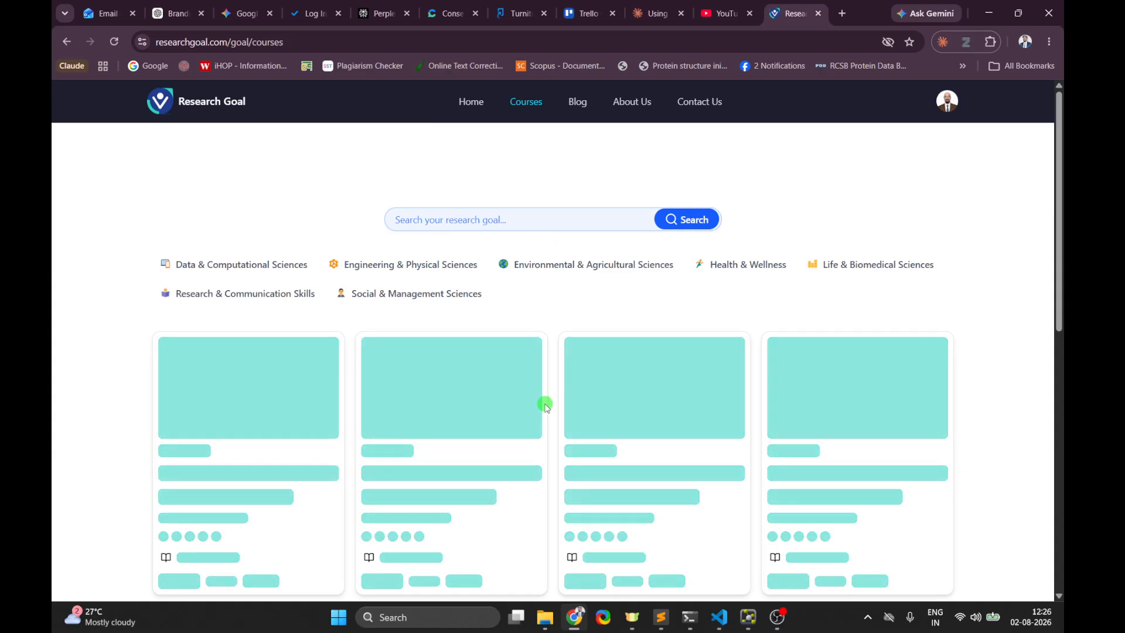
pyautogui.scroll(-1, 543, 403)
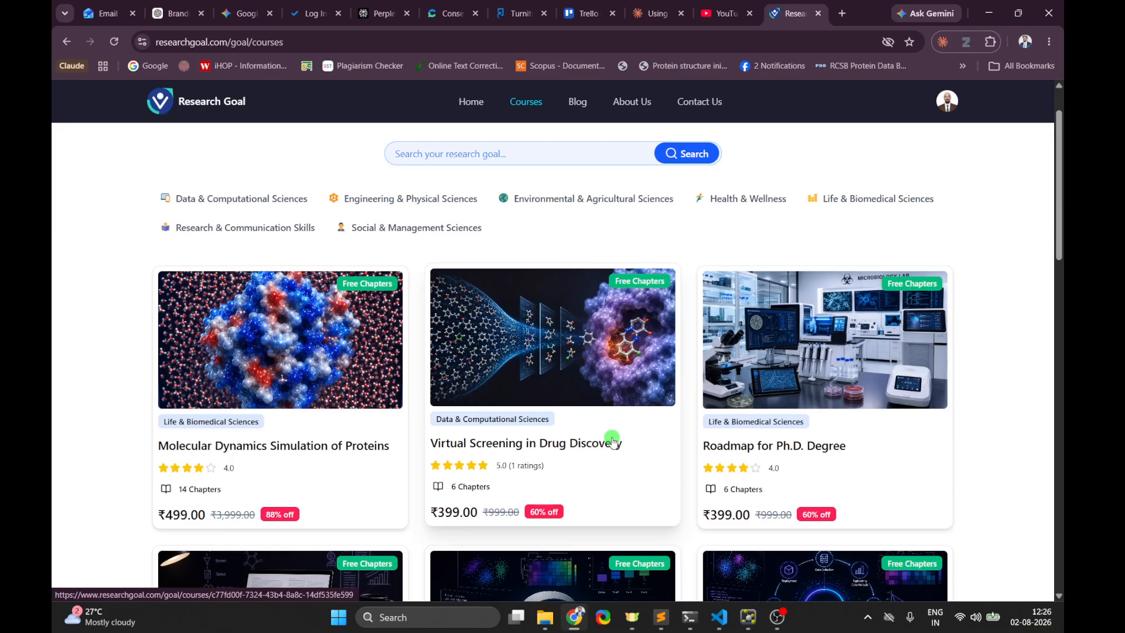
pyautogui.scroll(-12, 613, 440)
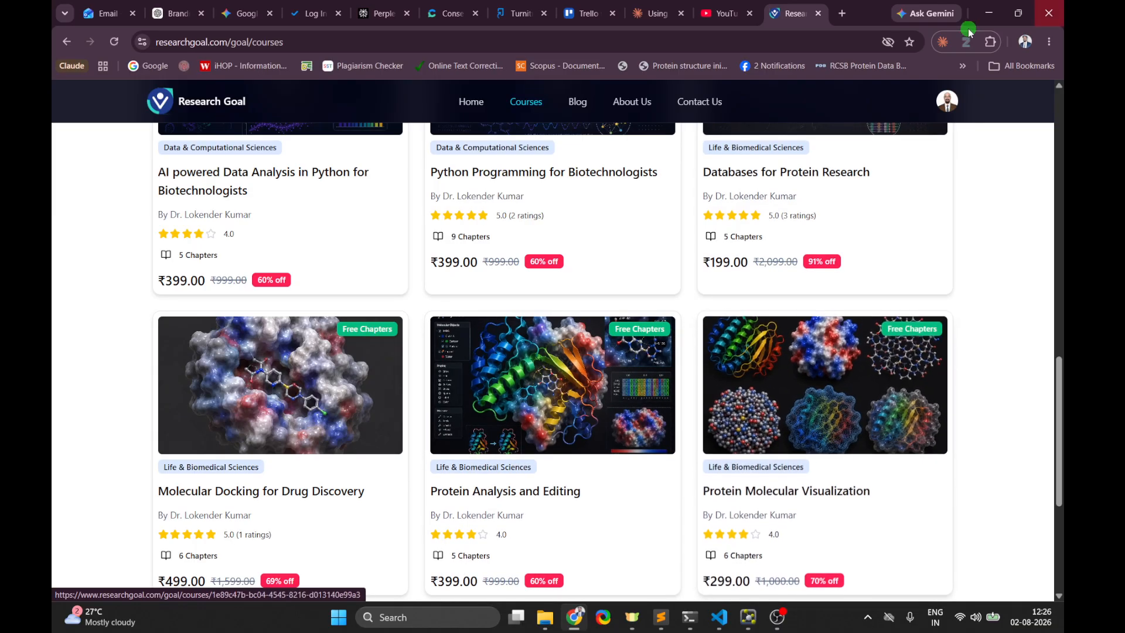
pyautogui.click(987, 13)
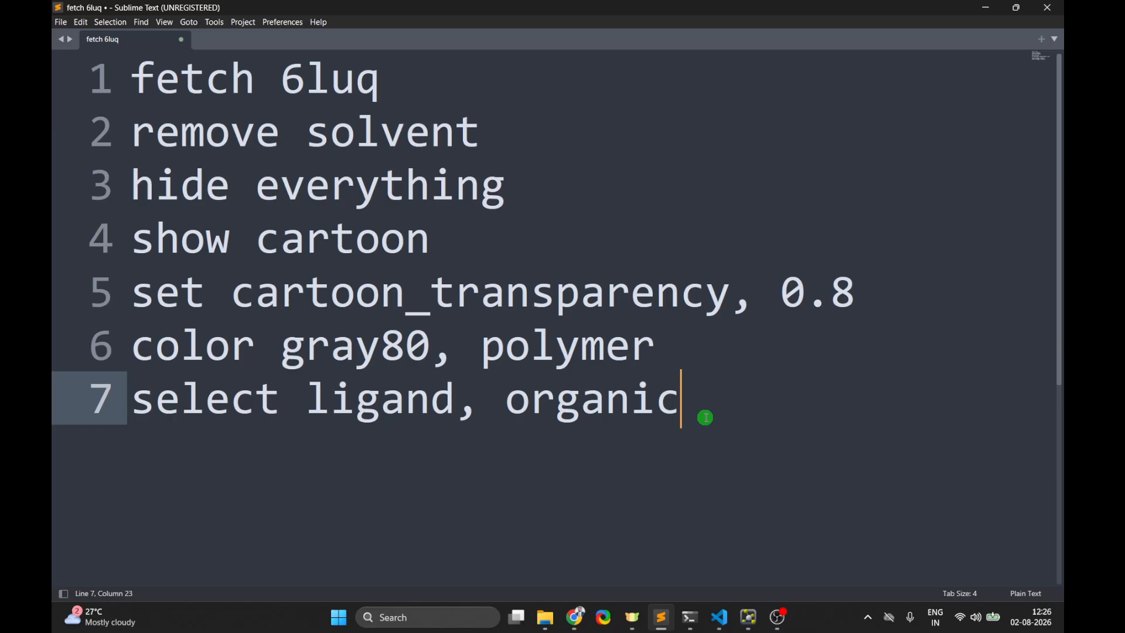
# - Add "show sticks, ligand" as line 8 of the notes
pyautogui.press('Return')
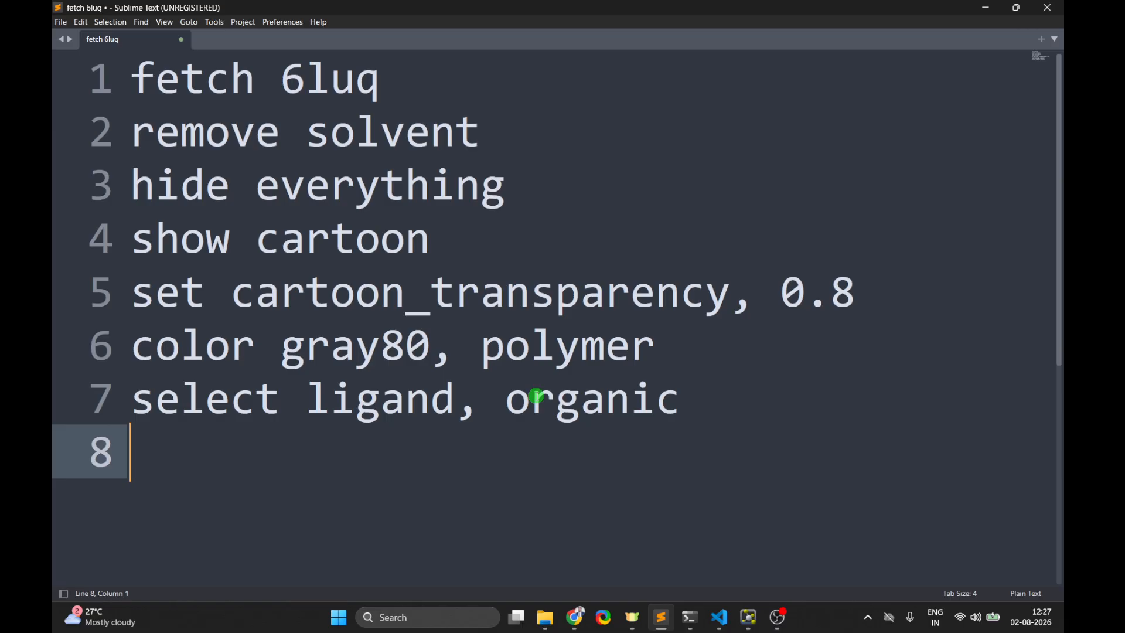
pyautogui.scroll(-3, 536, 396)
pyautogui.scroll(3, 537, 396)
pyautogui.scroll(-1, 331, 423)
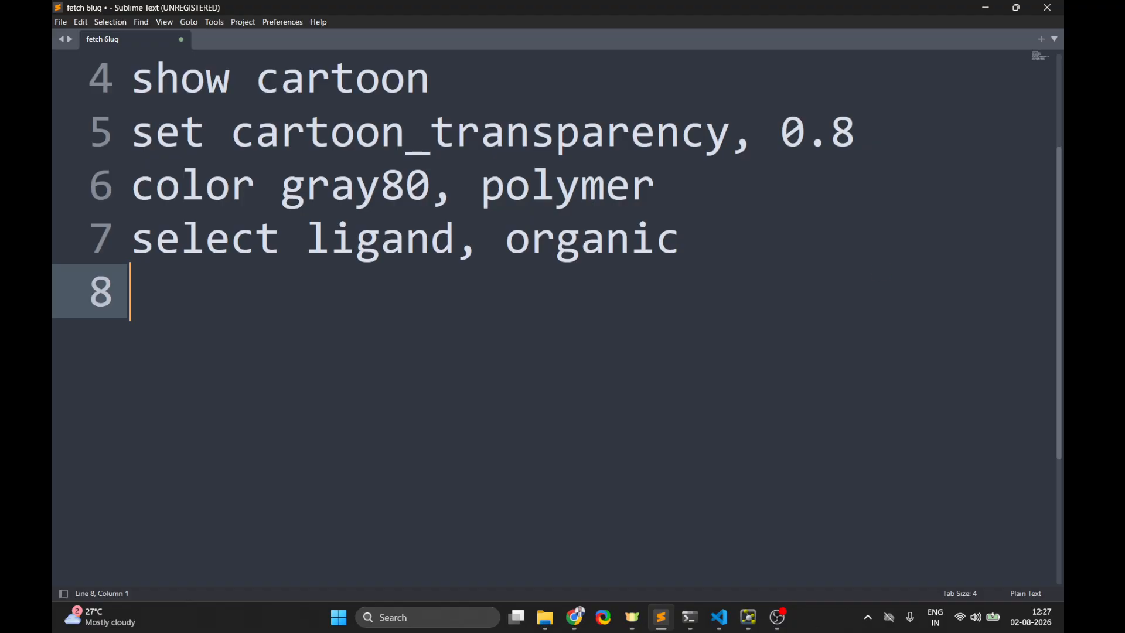
pyautogui.hotkey('alt', 'Tab')
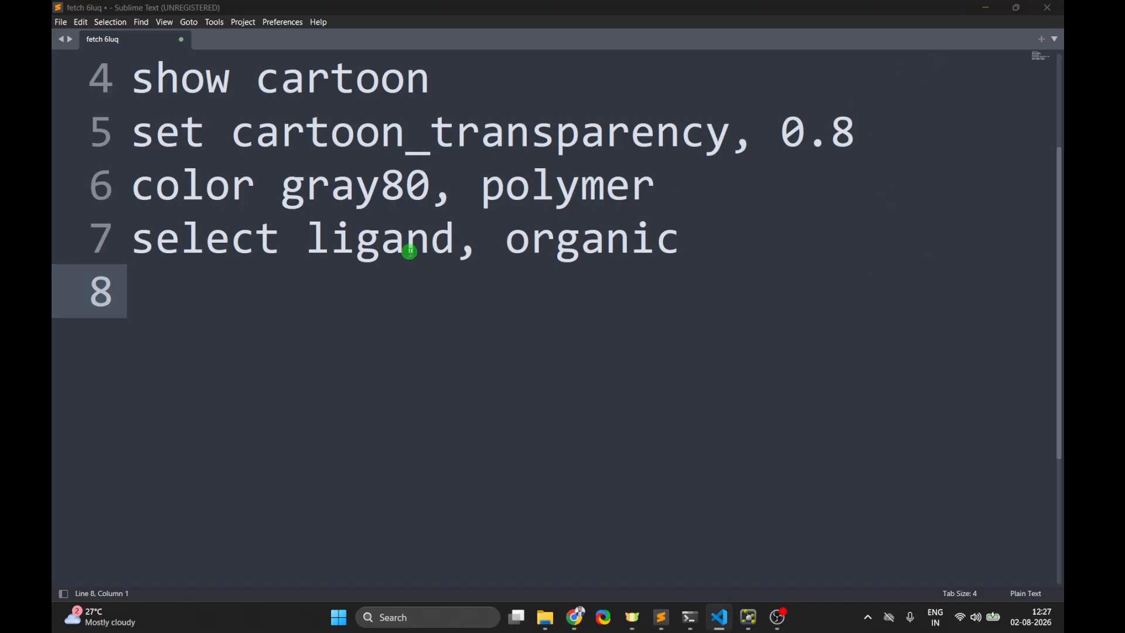
pyautogui.hotkey('alt', 'Tab')
pyautogui.write('show sticks, ligand')
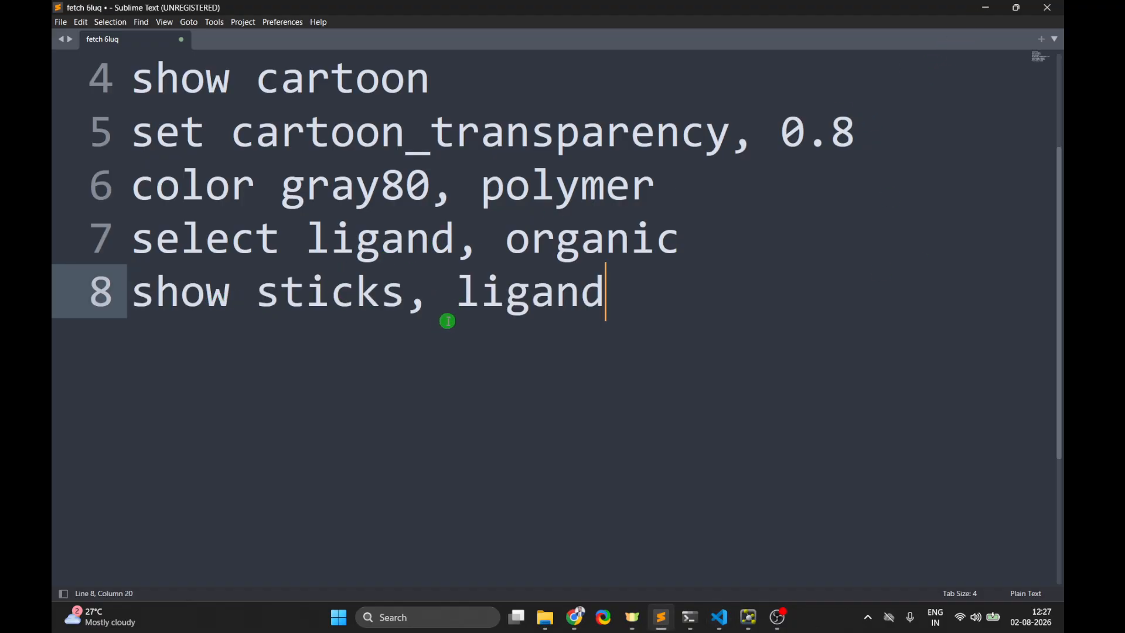
# - Switch to PyMOL, run "show sticks, ligand" to display the ligand as sticks, and inspect it inside the protein
pyautogui.click(985, 7)
pyautogui.click(399, 109)
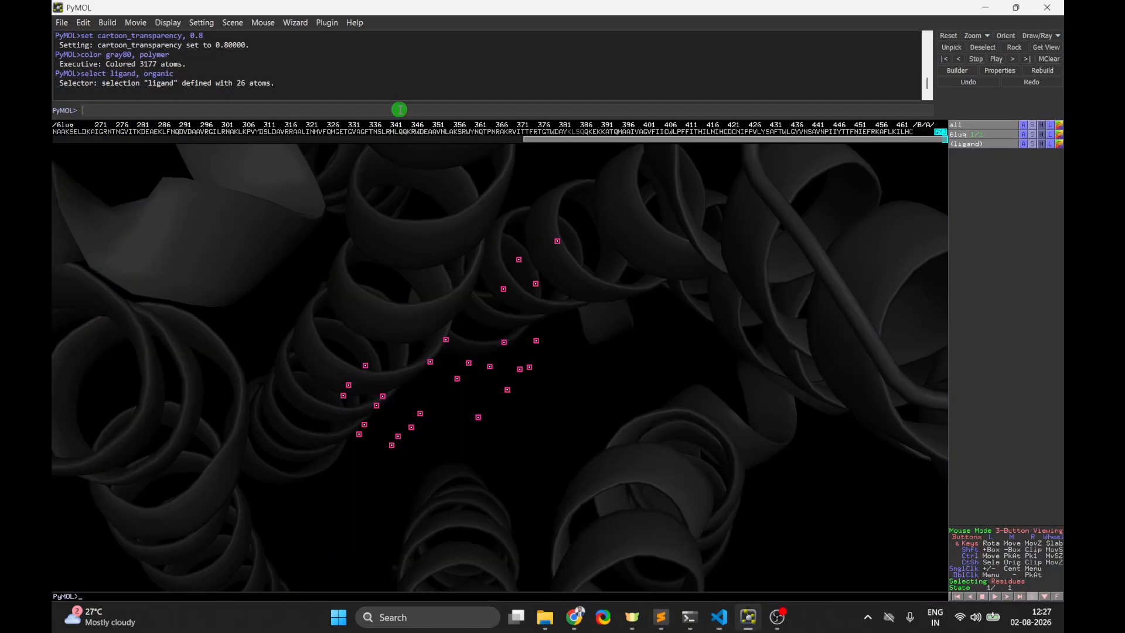
pyautogui.write('show sticks, ligand')
pyautogui.press('Return')
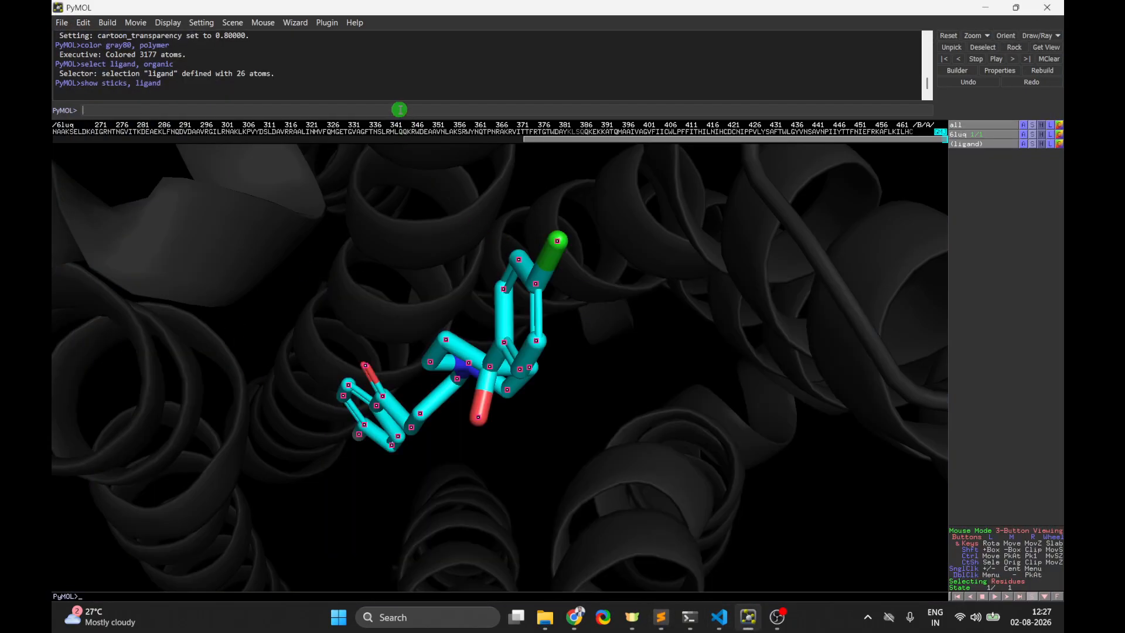
pyautogui.moveTo(652, 298); pyautogui.dragTo(630, 3, button='right')
pyautogui.moveTo(572, 410); pyautogui.dragTo(603, 385)
pyautogui.moveTo(623, 304); pyautogui.dragTo(642, 416, button='right')
# - Switch to the Sublime Text notes and add "color yellow, ligand" as line 9
pyautogui.moveTo(659, 622)
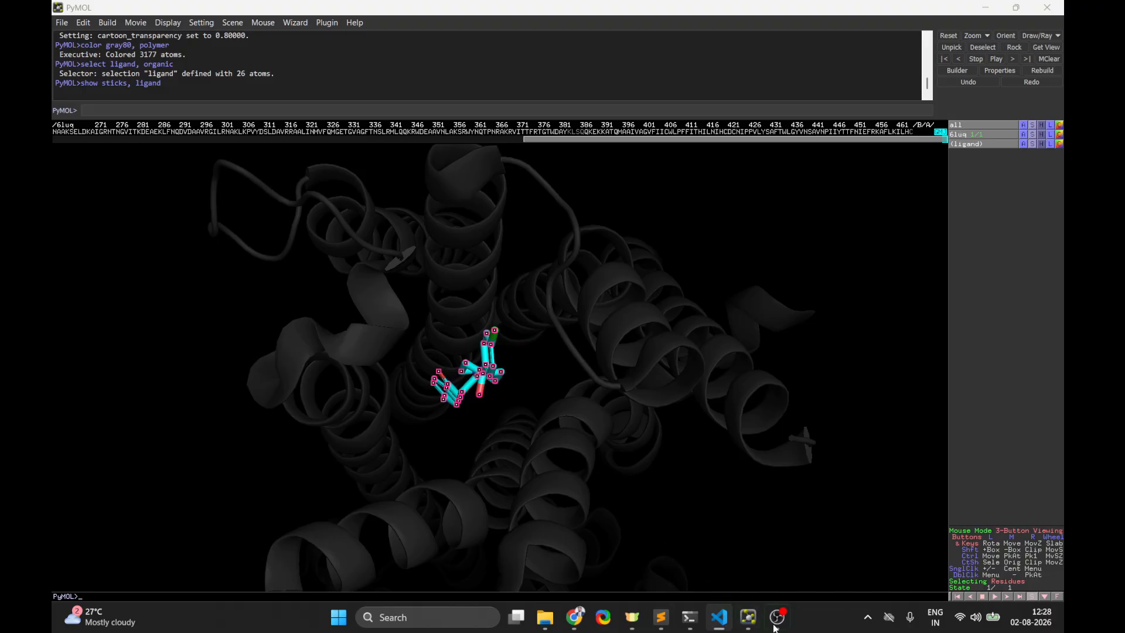
pyautogui.click(667, 625)
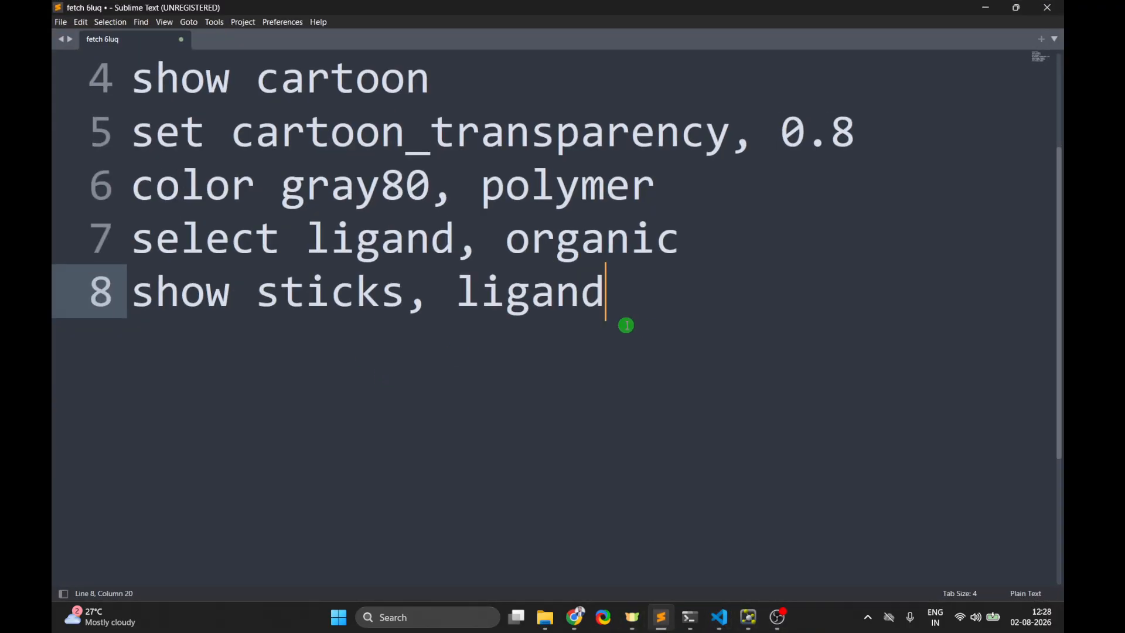
pyautogui.press('Return')
pyautogui.write('color yellow, ligand')
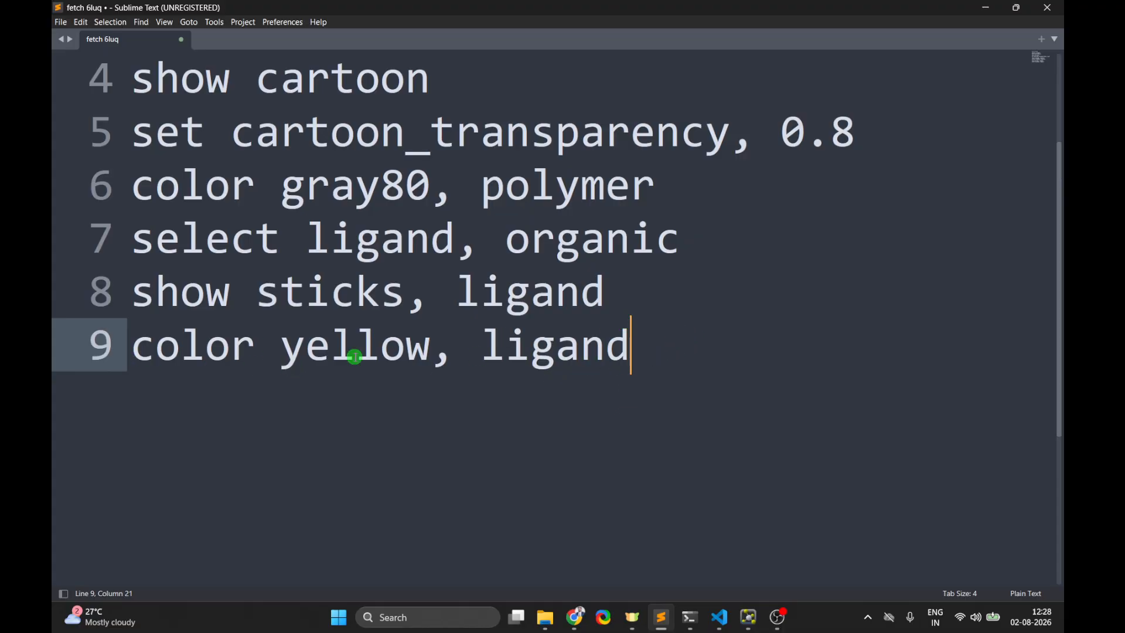
# - Return to PyMOL, run "color yellow, ligand" to colour the ligand sticks yellow, and view them from another angle
pyautogui.click(991, 20)
pyautogui.click(288, 106)
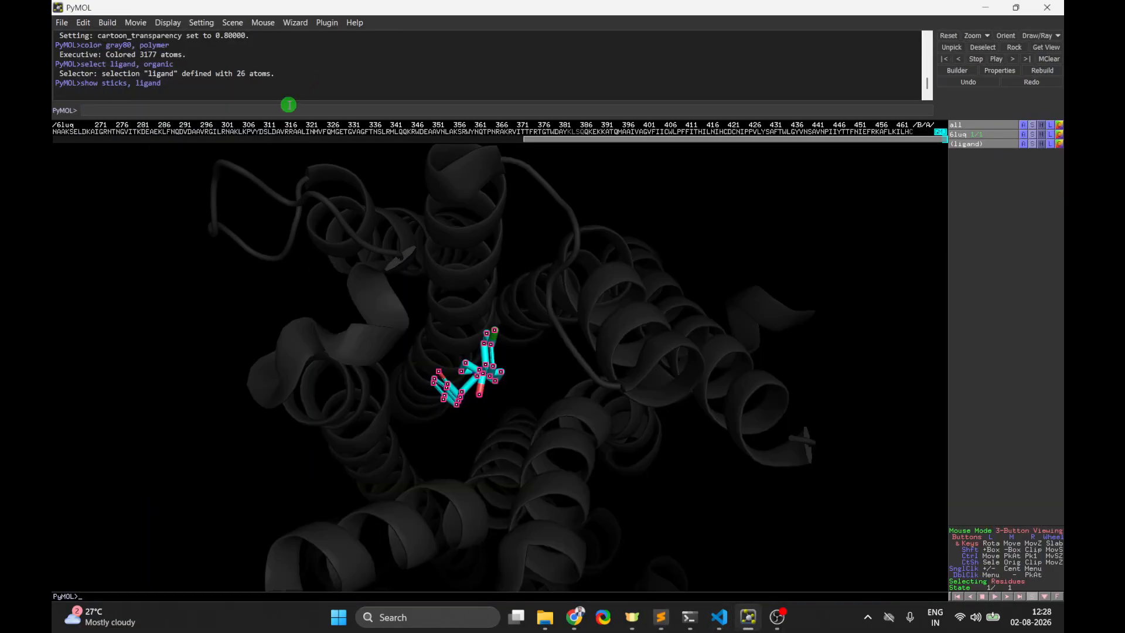
pyautogui.write('color yellow, ligand')
pyautogui.press('Return')
pyautogui.moveTo(668, 360); pyautogui.dragTo(580, 378)
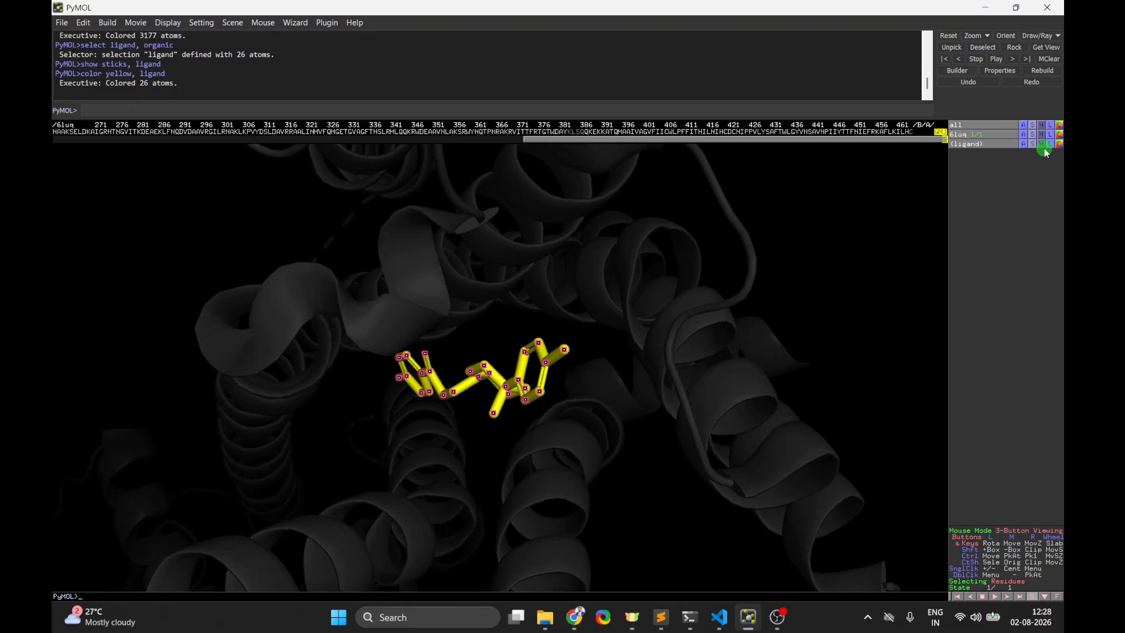
# - Colour the ligand selection by element with orange carbons, and inspect it within the surrounding helices
pyautogui.click(1059, 143)
pyautogui.moveTo(1056, 157)
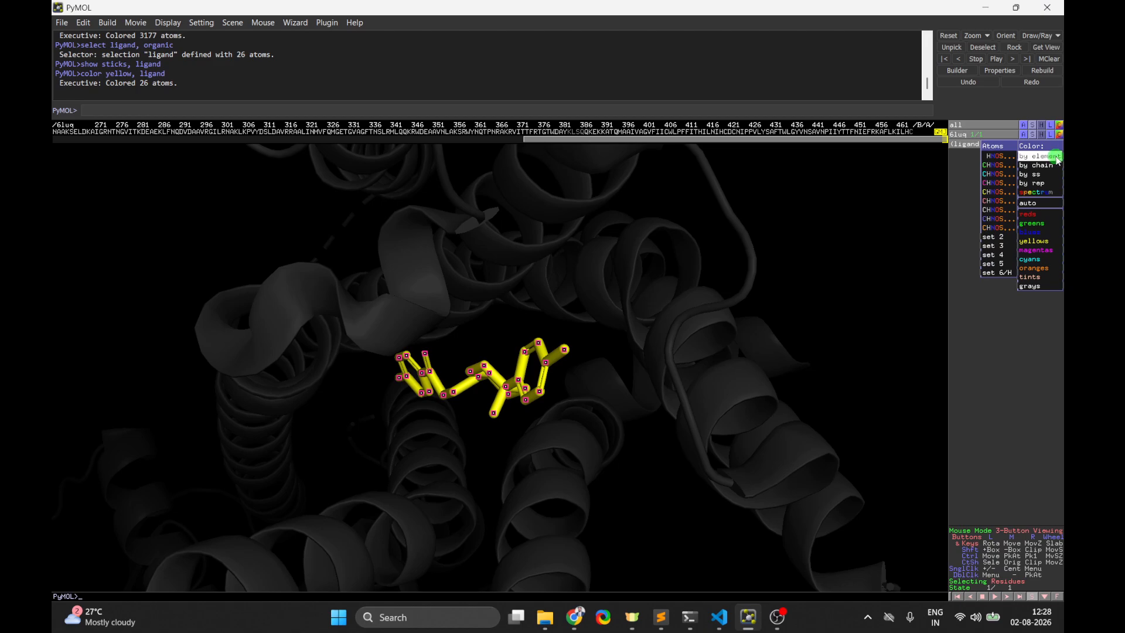
pyautogui.click(996, 219)
pyautogui.moveTo(545, 433); pyautogui.dragTo(596, 421)
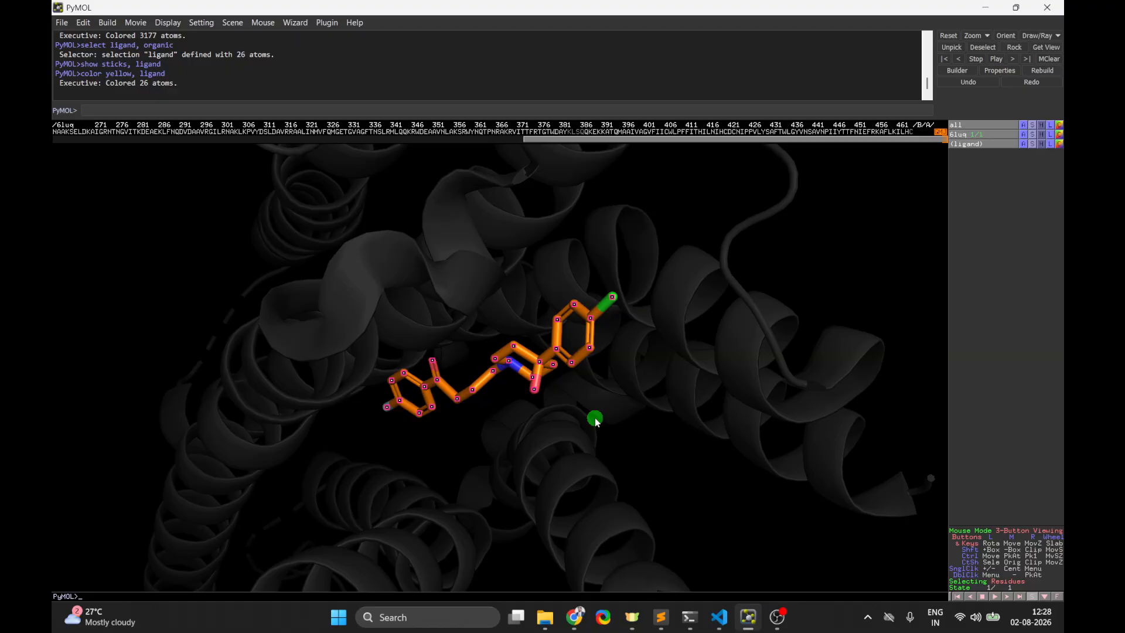
pyautogui.hotkey('alt', 'Tab')
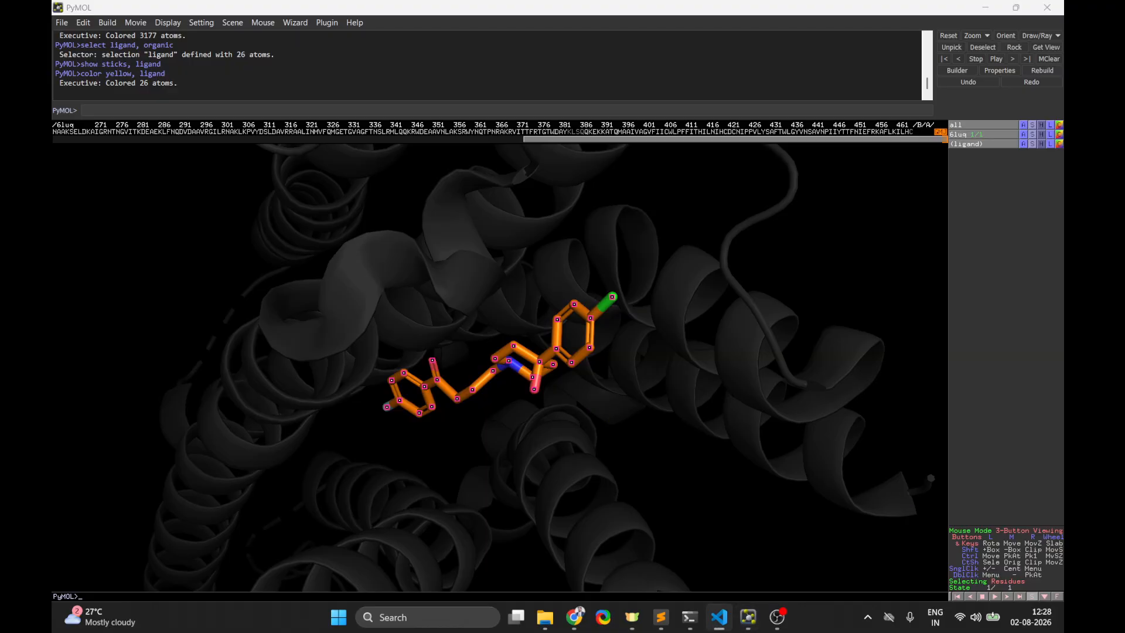
pyautogui.click(1023, 448)
pyautogui.moveTo(755, 441); pyautogui.dragTo(714, 316, button='right')
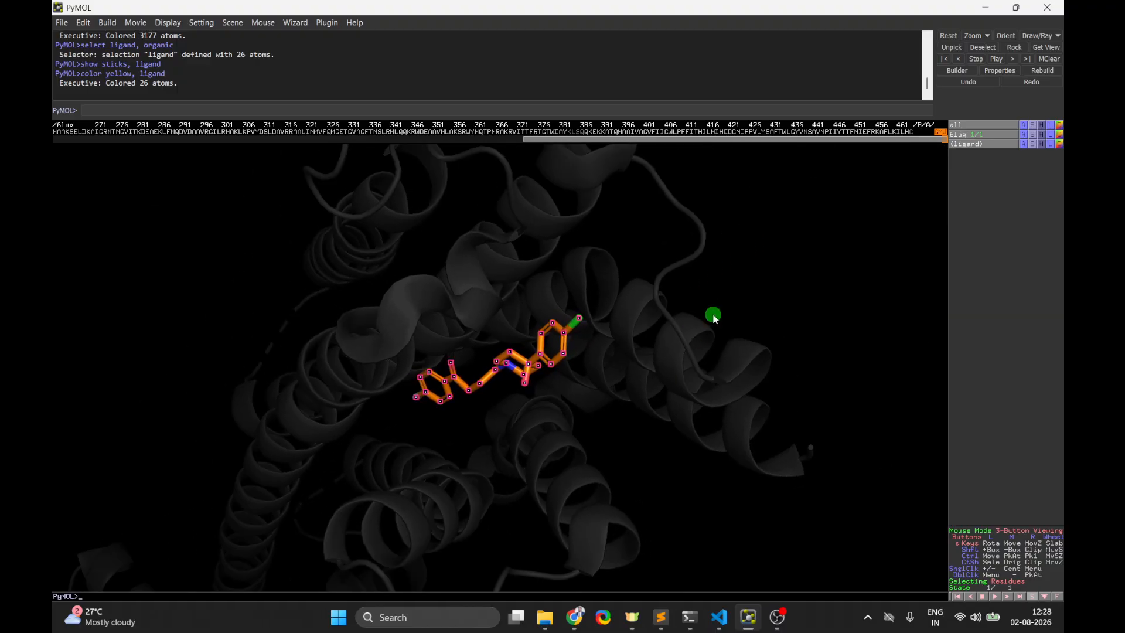
# - Switch to the Sublime Text notes, add "zoom ligand, 10" as line 10, and copy that line
pyautogui.click(660, 617)
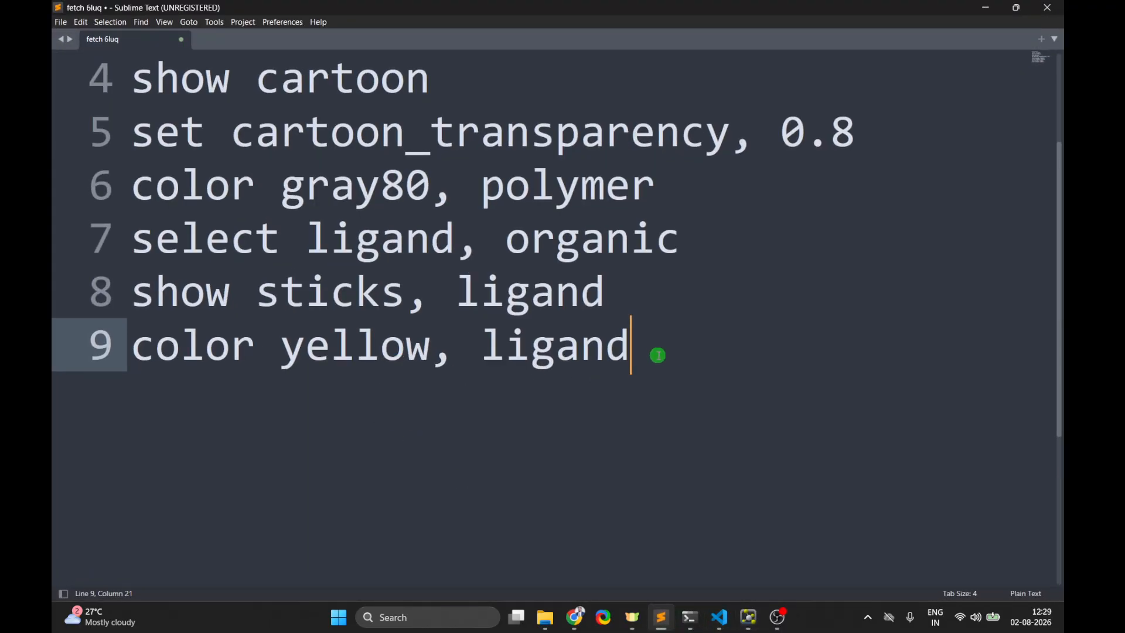
pyautogui.press('Return')
pyautogui.write('zoom ligand, 10')
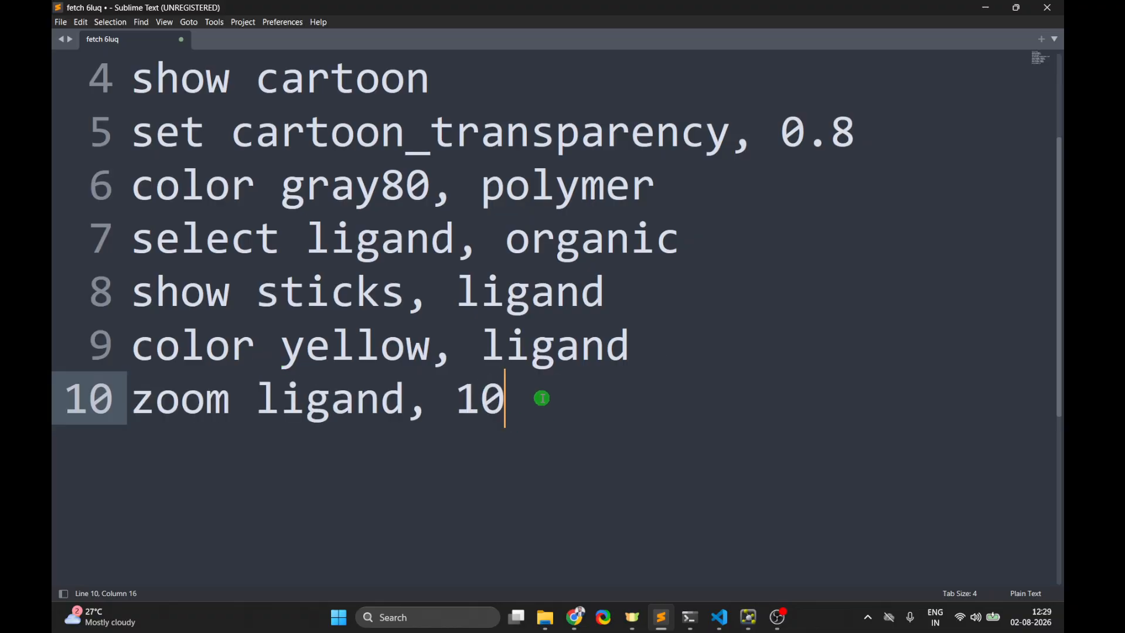
pyautogui.moveTo(542, 398); pyautogui.dragTo(143, 410)
pyautogui.rightClick(191, 417)
pyautogui.click(235, 443)
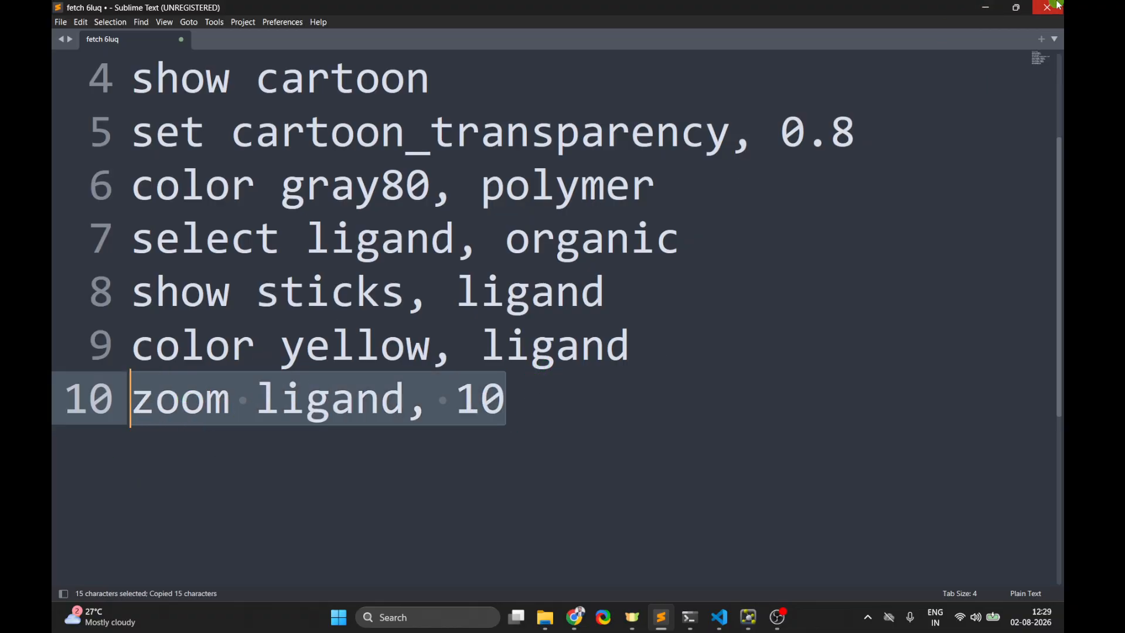
# - Return to PyMOL, run the copied "zoom ligand, 10" command, and zoom far out from the structure
pyautogui.click(985, 7)
pyautogui.click(385, 109)
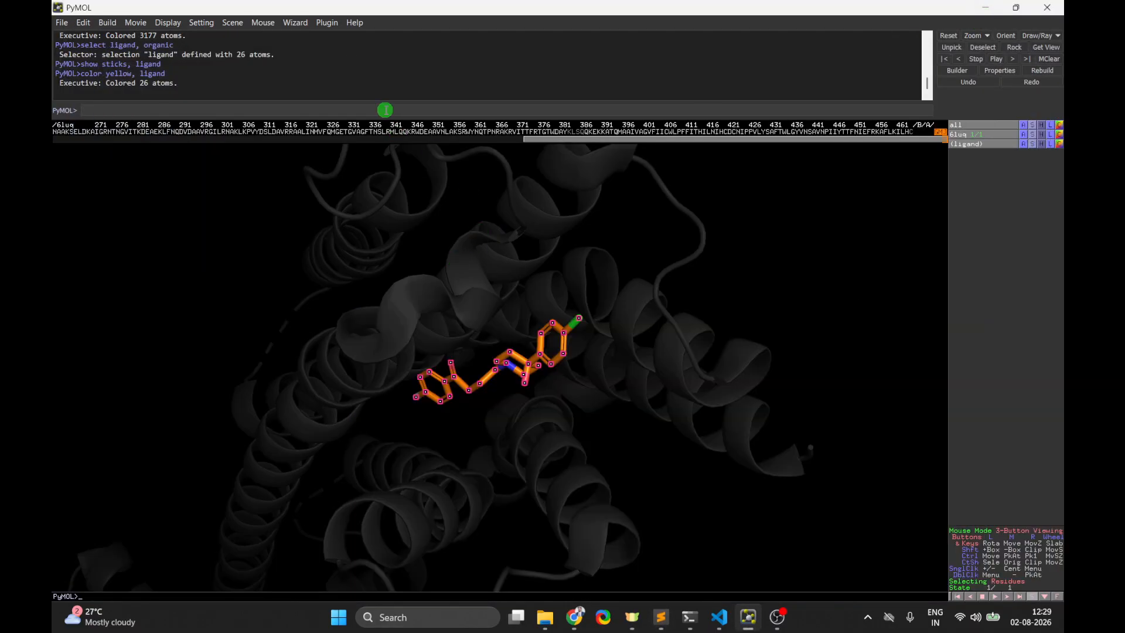
pyautogui.hotkey('ctrl', 'v')
pyautogui.press('Return')
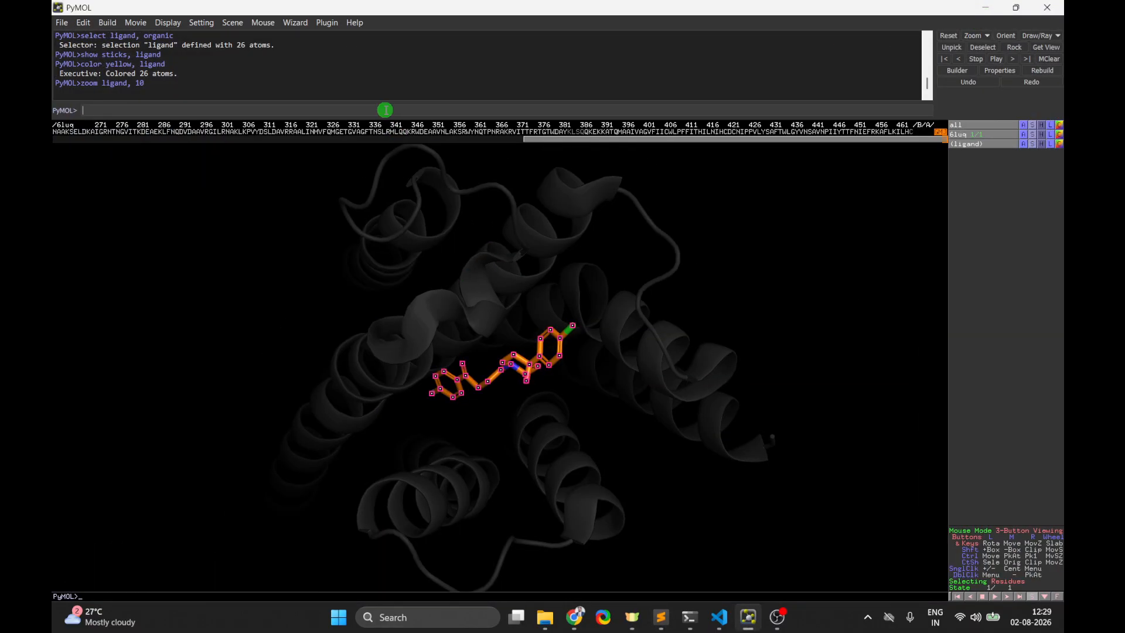
pyautogui.moveTo(701, 293)
pyautogui.mouseDown()
pyautogui.moveTo(705, 331)
pyautogui.moveTo(694, 281)
pyautogui.mouseUp()
pyautogui.moveTo(692, 280); pyautogui.dragTo(712, 87, button='right')
pyautogui.moveTo(700, 358); pyautogui.dragTo(680, 277, button='right')
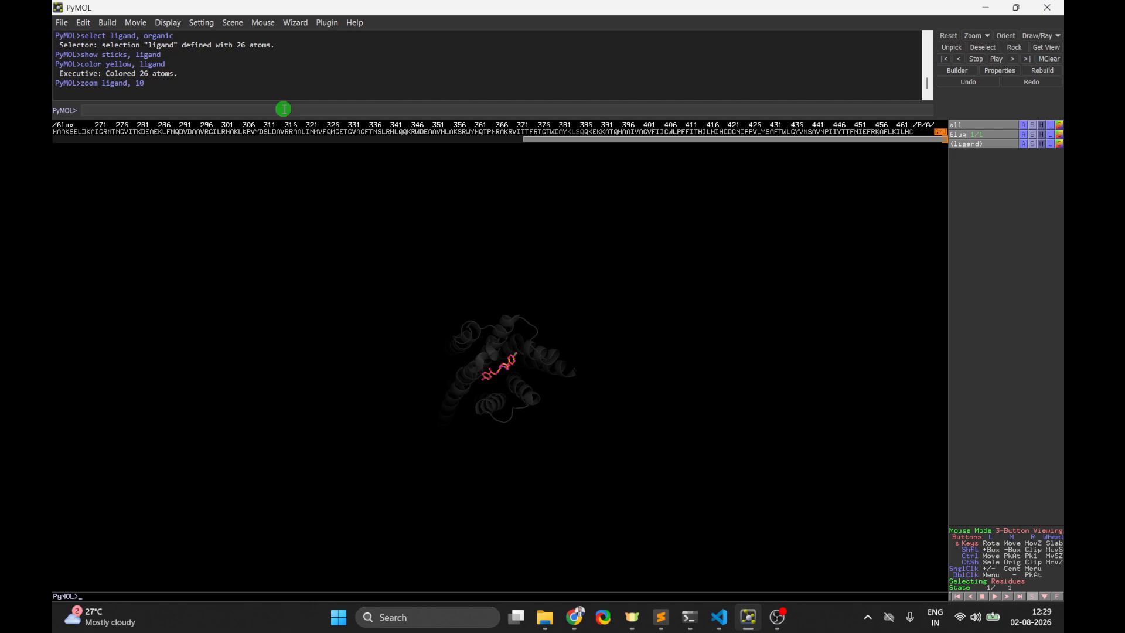
# - Rerun "zoom ligand, 10" to bring the view back to the ligand, and clear the ligand's selection markers
pyautogui.press('Up')
pyautogui.press('Return')
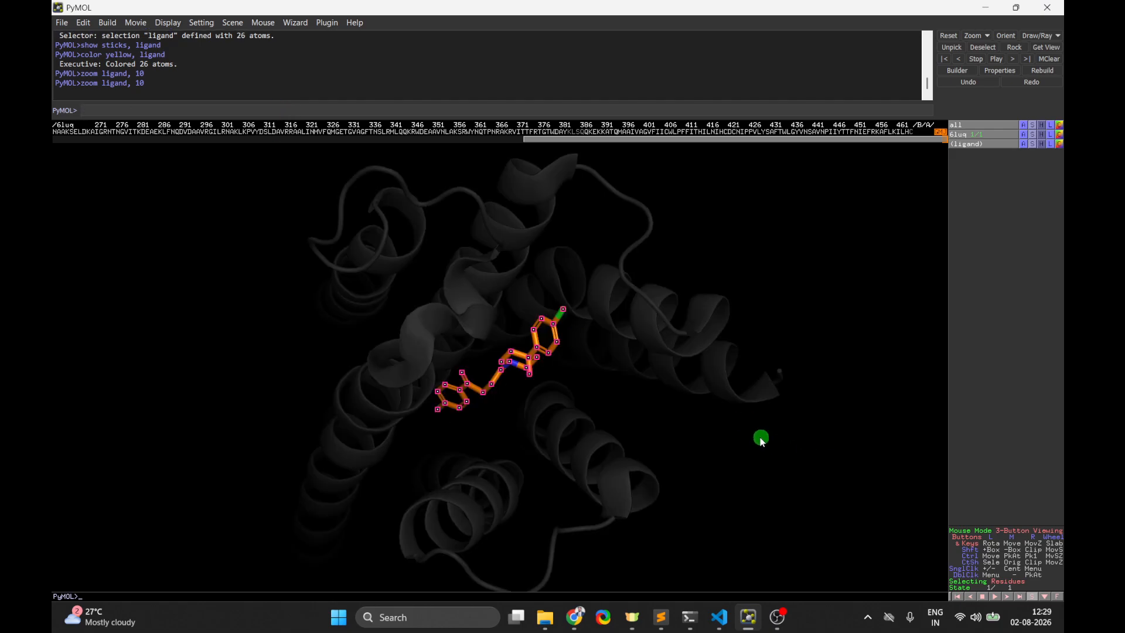
pyautogui.click(761, 439)
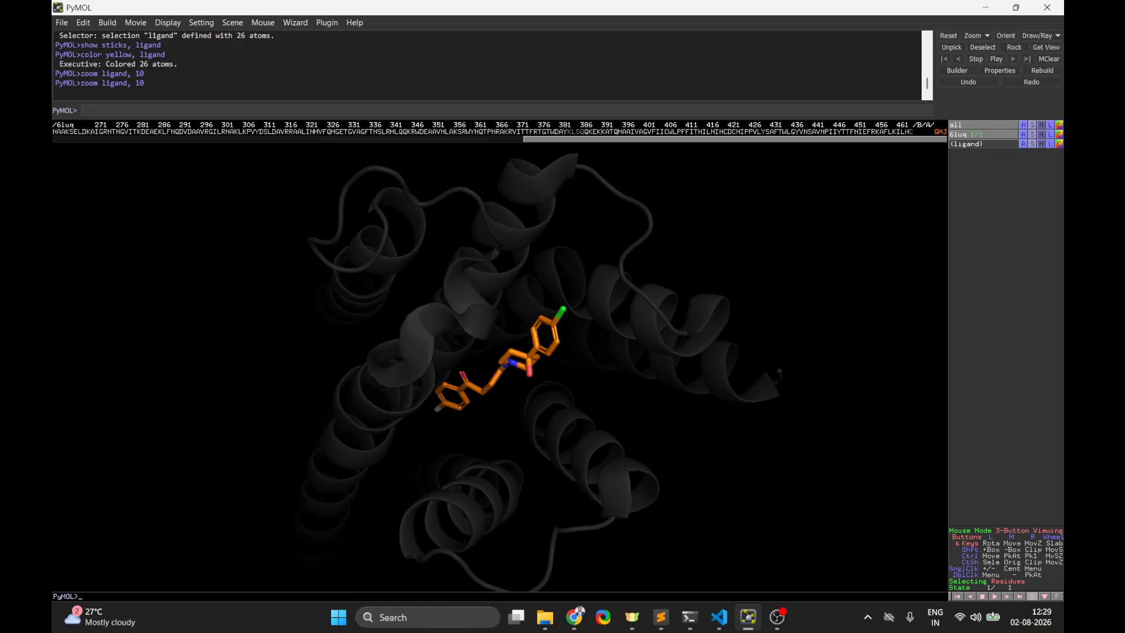
# - Switch to the Sublime Text notes, add "select pocket, byres (polymer within 3.5 of ligand)" as line 11, and shrink the text to fit it
pyautogui.hotkey('alt', 'Tab')
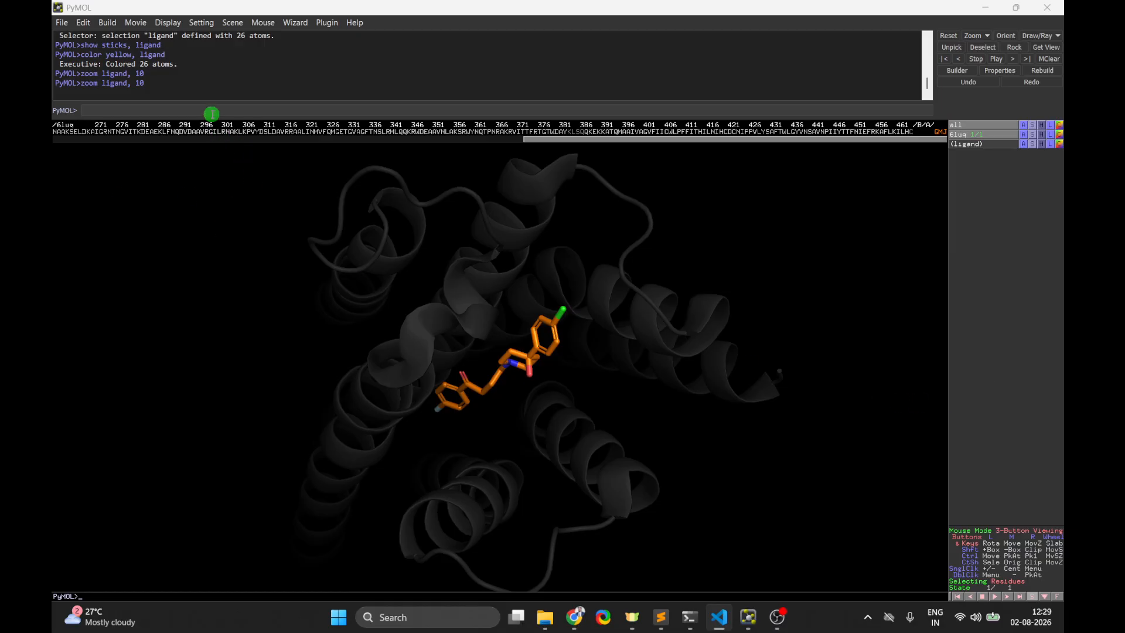
pyautogui.click(661, 616)
pyautogui.click(227, 447)
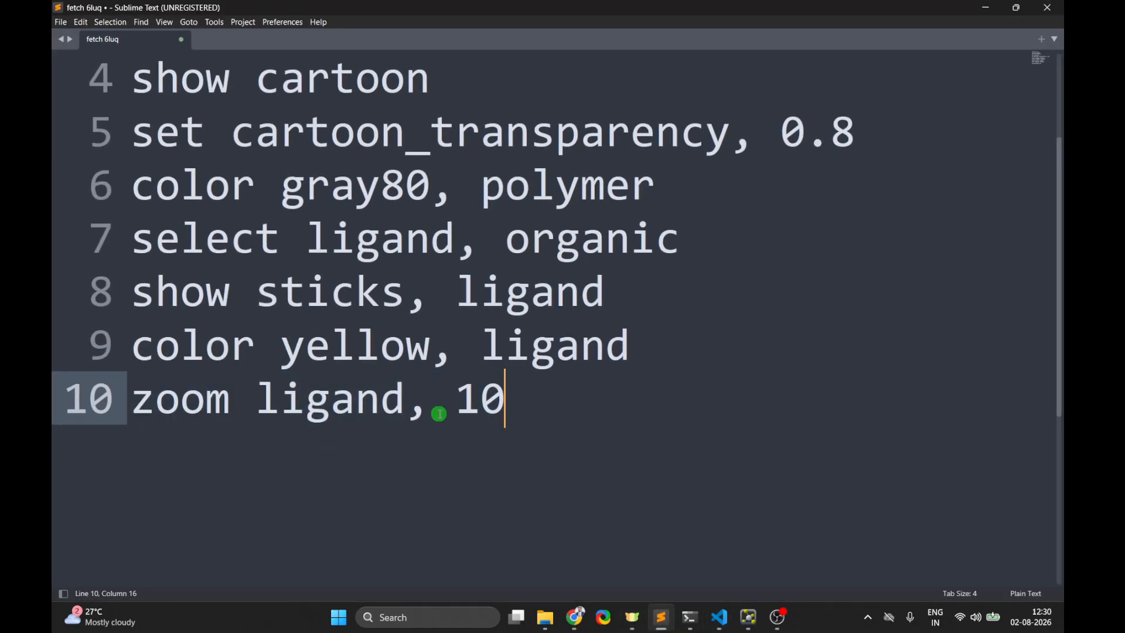
pyautogui.press('Return')
pyautogui.hotkey('ctrl', 'v')
pyautogui.scroll(-1, 306, 466)
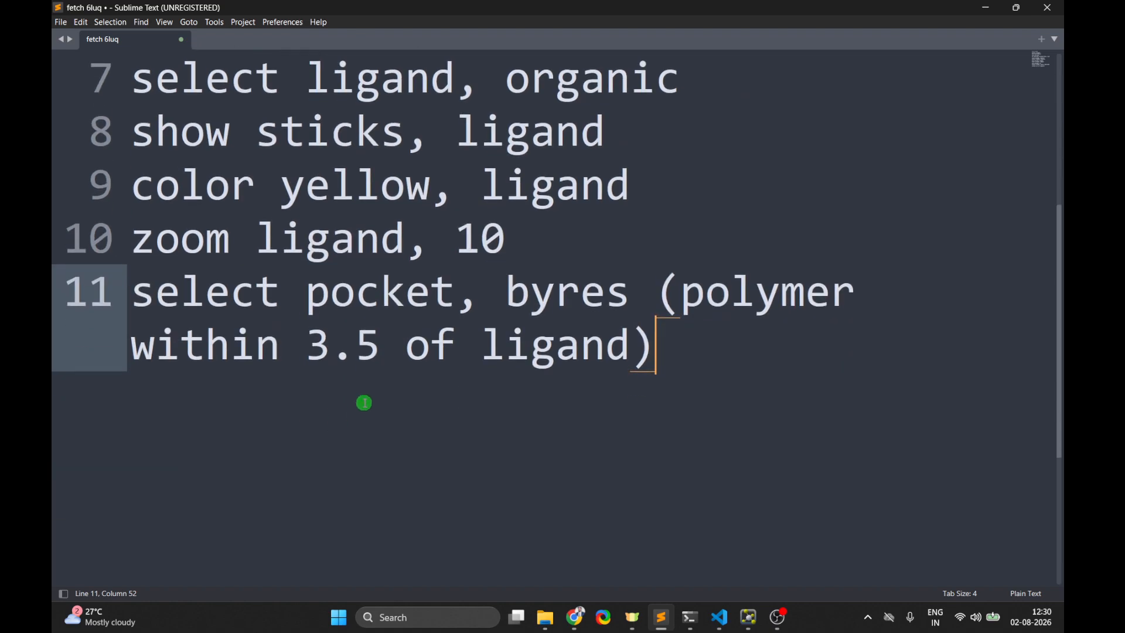
pyautogui.keyDown('ctrl'); pyautogui.scroll(-1, 771, 368); pyautogui.keyUp('ctrl')
pyautogui.keyDown('ctrl'); pyautogui.scroll(-2, 771, 368); pyautogui.keyUp('ctrl')
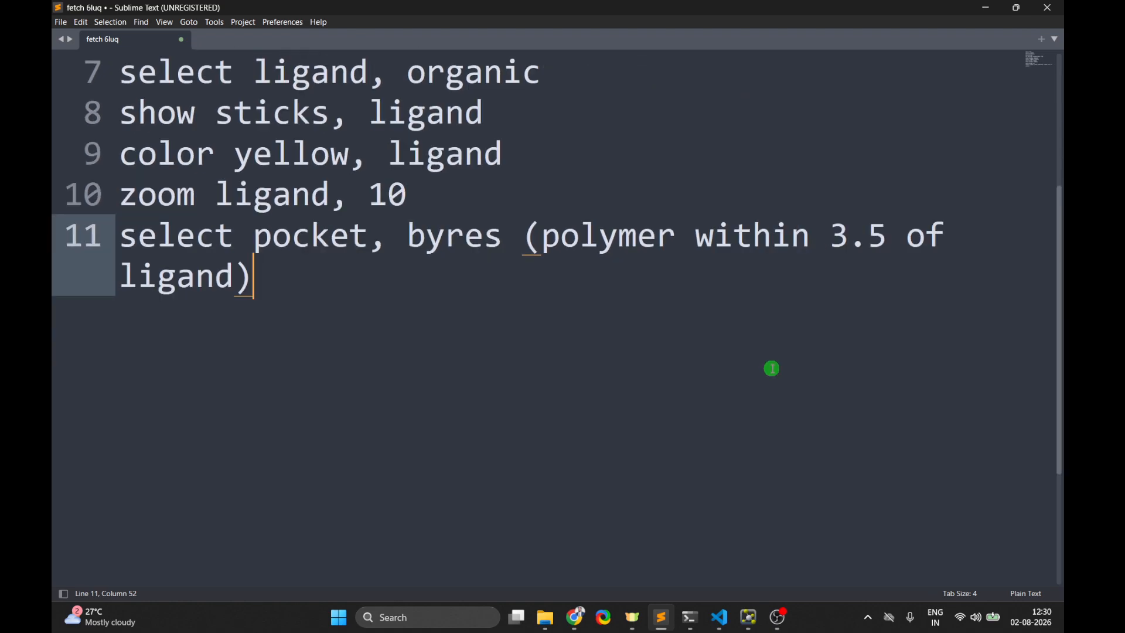
pyautogui.keyDown('ctrl'); pyautogui.scroll(-1, 772, 368); pyautogui.keyUp('ctrl')
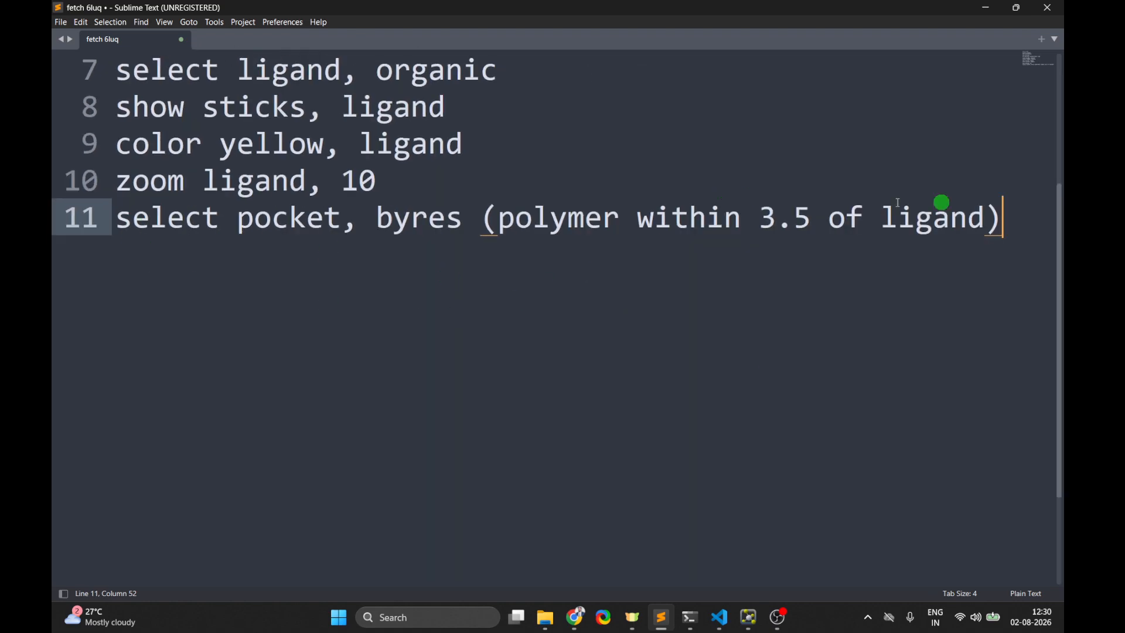
# - Review line 11's pocket name and 3.5 cutoff, return to PyMOL, and run "select pocket, byres (polymer within 3.5 of ligand)"
pyautogui.moveTo(118, 223); pyautogui.dragTo(452, 220)
pyautogui.click(384, 368)
pyautogui.click(577, 253)
pyautogui.moveTo(826, 226); pyautogui.dragTo(757, 228)
pyautogui.click(756, 336)
pyautogui.click(986, 7)
pyautogui.click(217, 107)
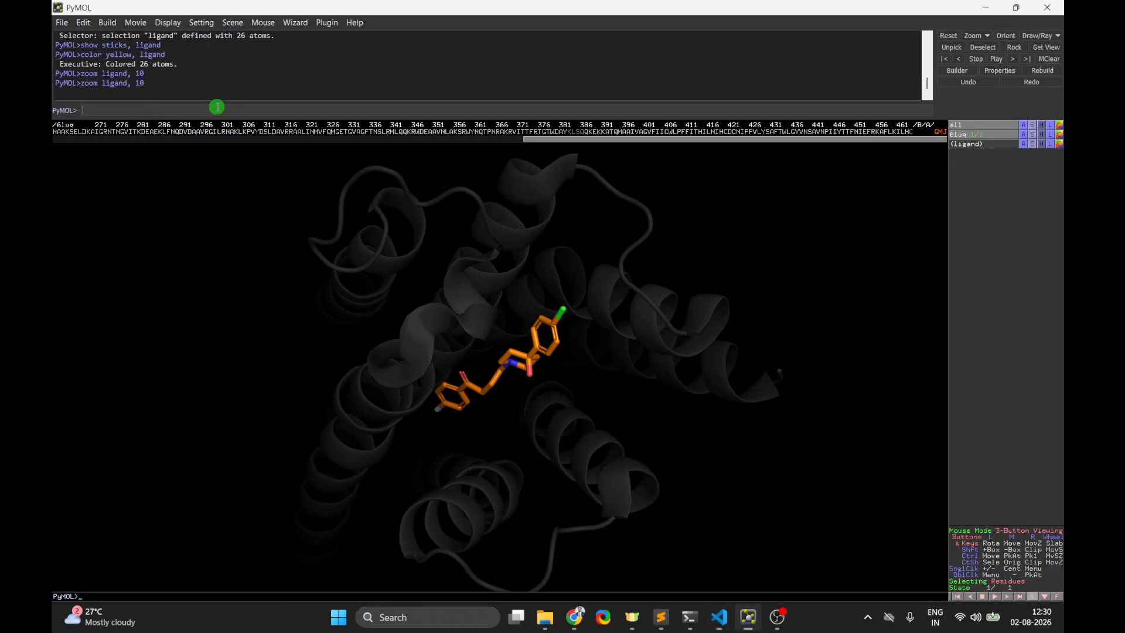
pyautogui.hotkey('ctrl', 'v')
pyautogui.press('Return')
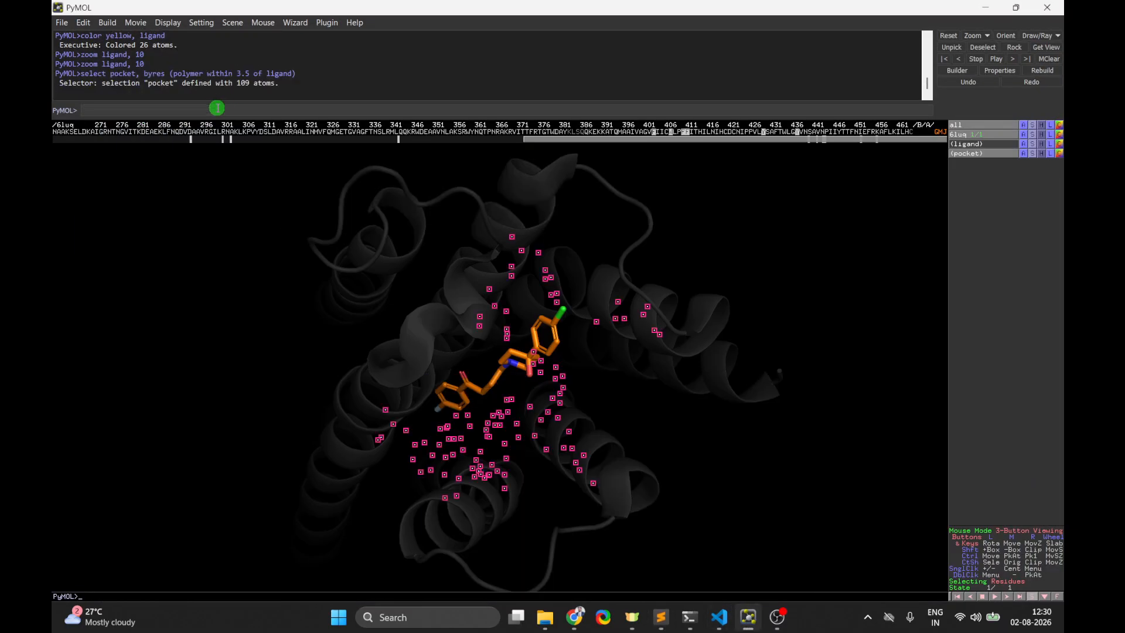
pyautogui.moveTo(683, 336); pyautogui.dragTo(652, 410)
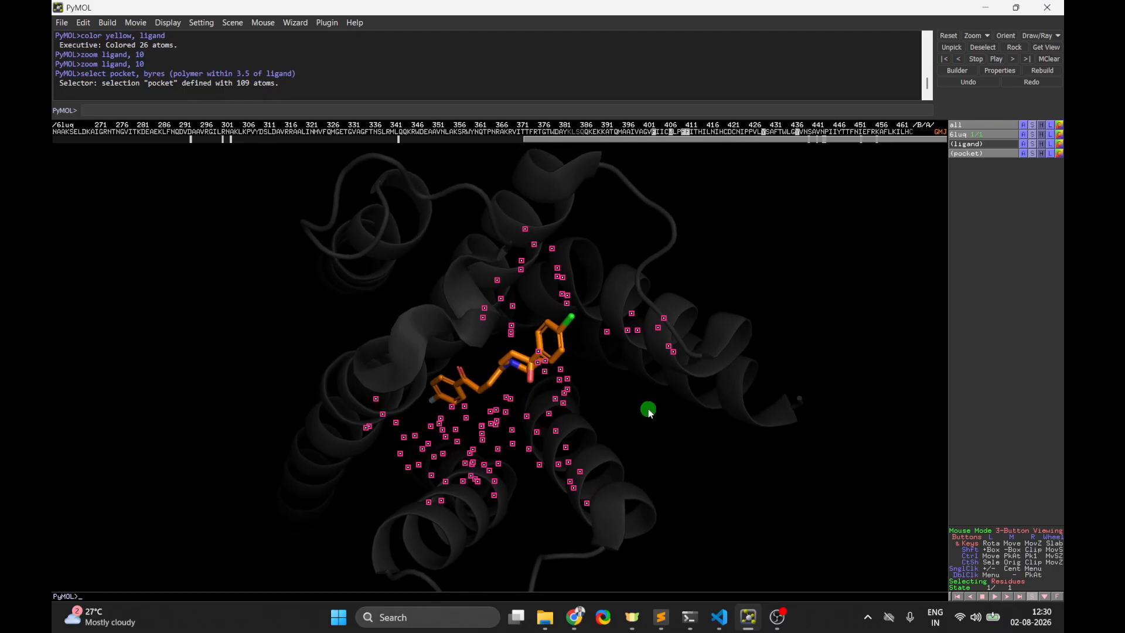
pyautogui.click(808, 337)
# - Switch to the Sublime Text notes and add "show sticks, pocket" as line 12
pyautogui.hotkey('alt', 'Tab')
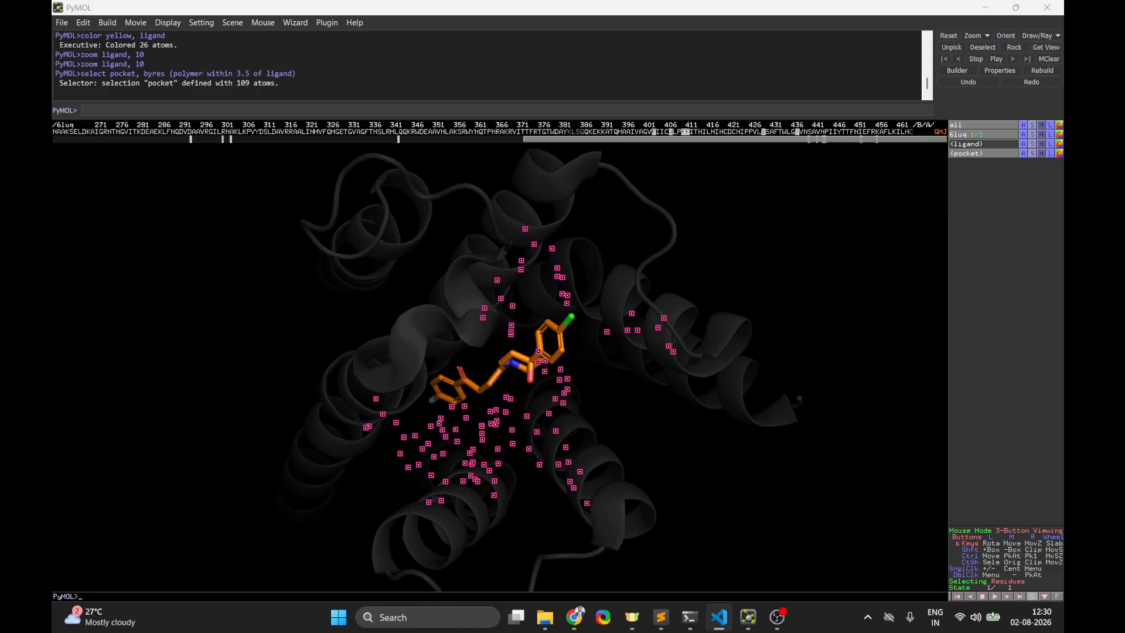
pyautogui.click(391, 135)
pyautogui.click(660, 617)
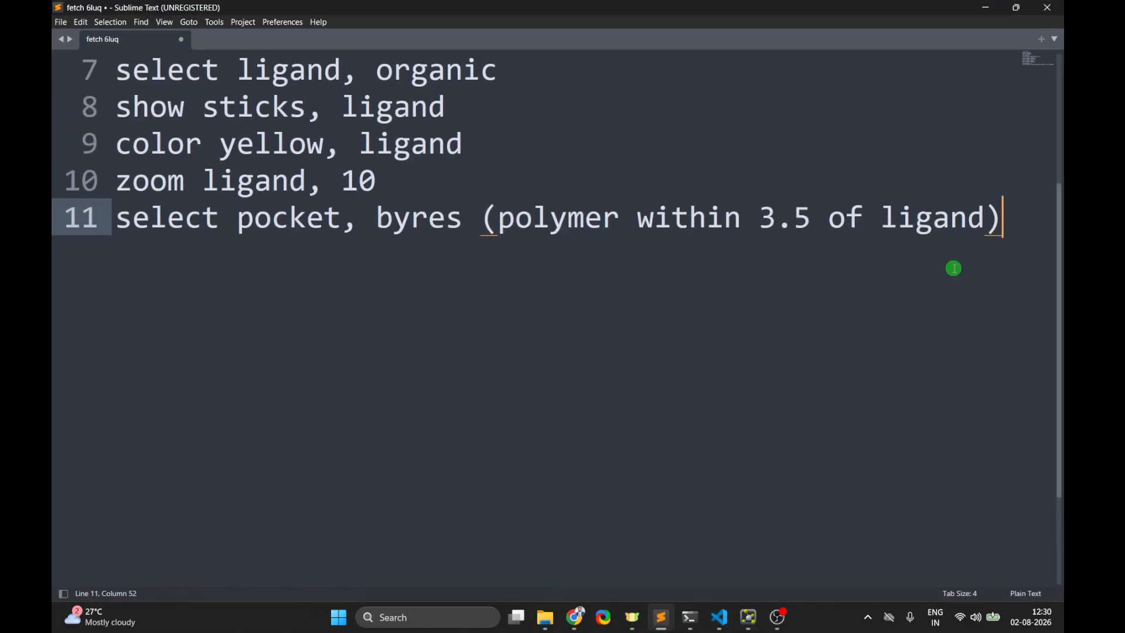
pyautogui.press('Return')
pyautogui.hotkey('ctrl', 'v')
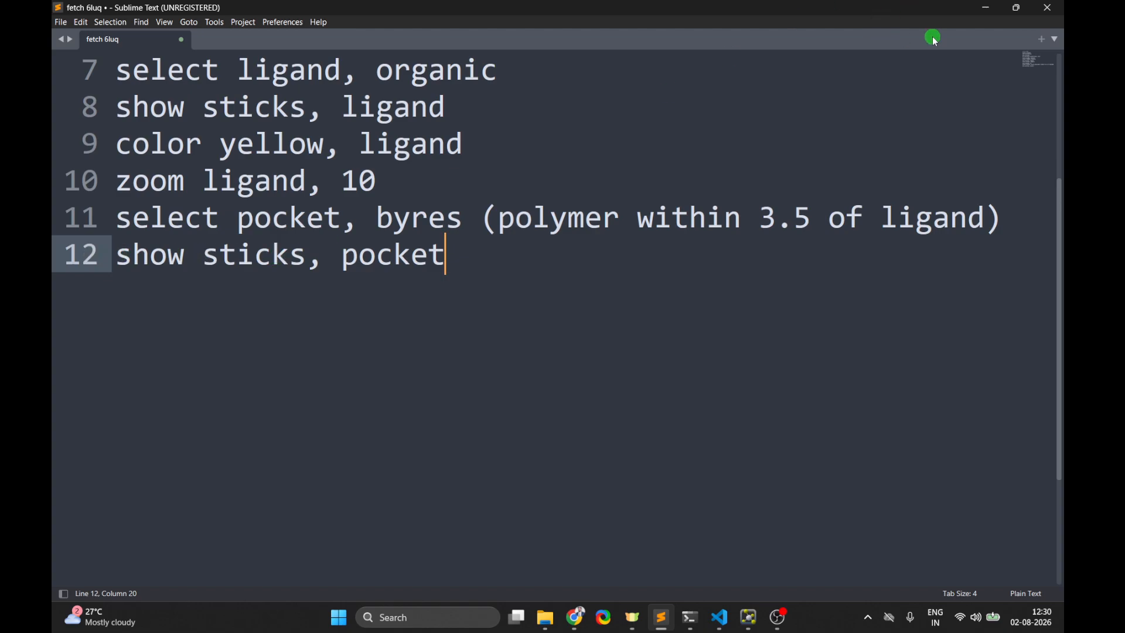
# - Return to PyMOL, run "show sticks, pocket", clear the selection markers, and view the pocket residues from several angles
pyautogui.click(986, 7)
pyautogui.click(295, 111)
pyautogui.hotkey('ctrl', 'v')
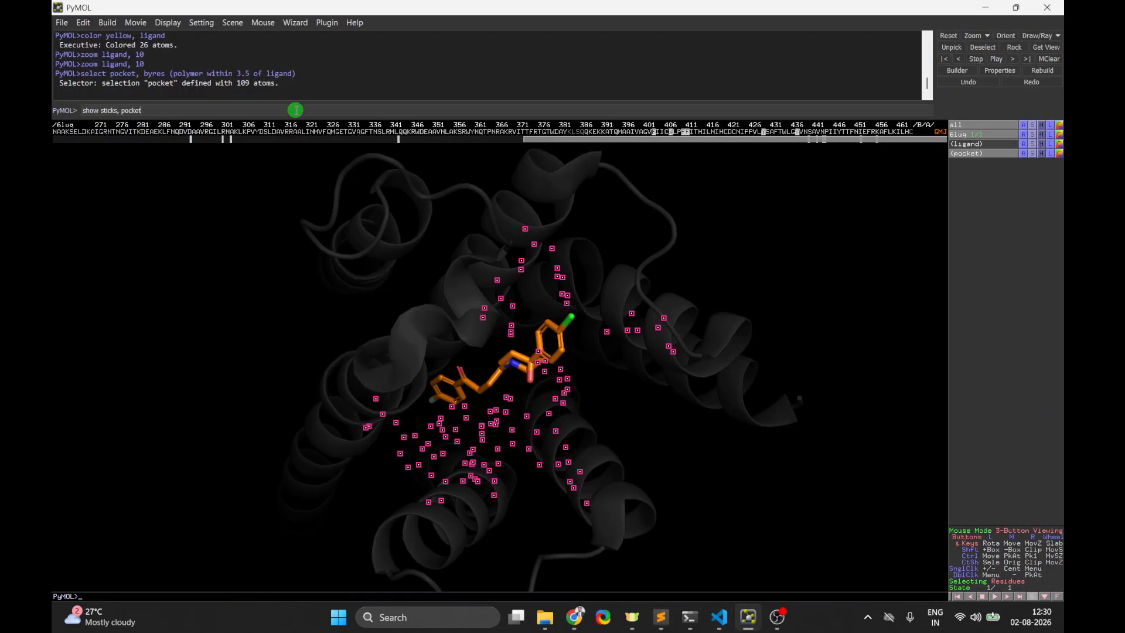
pyautogui.press('Return')
pyautogui.moveTo(826, 291)
pyautogui.mouseDown(button='right')
pyautogui.moveTo(821, 367)
pyautogui.moveTo(823, 312)
pyautogui.mouseUp(button='right')
pyautogui.moveTo(558, 486); pyautogui.dragTo(822, 432)
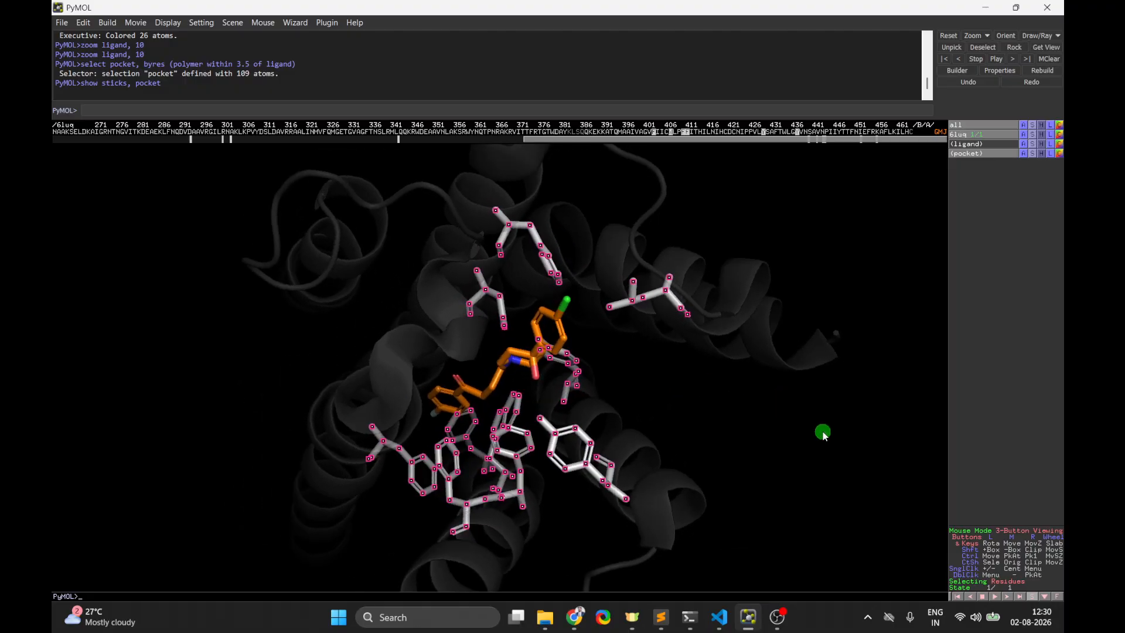
pyautogui.moveTo(322, 430); pyautogui.dragTo(698, 487)
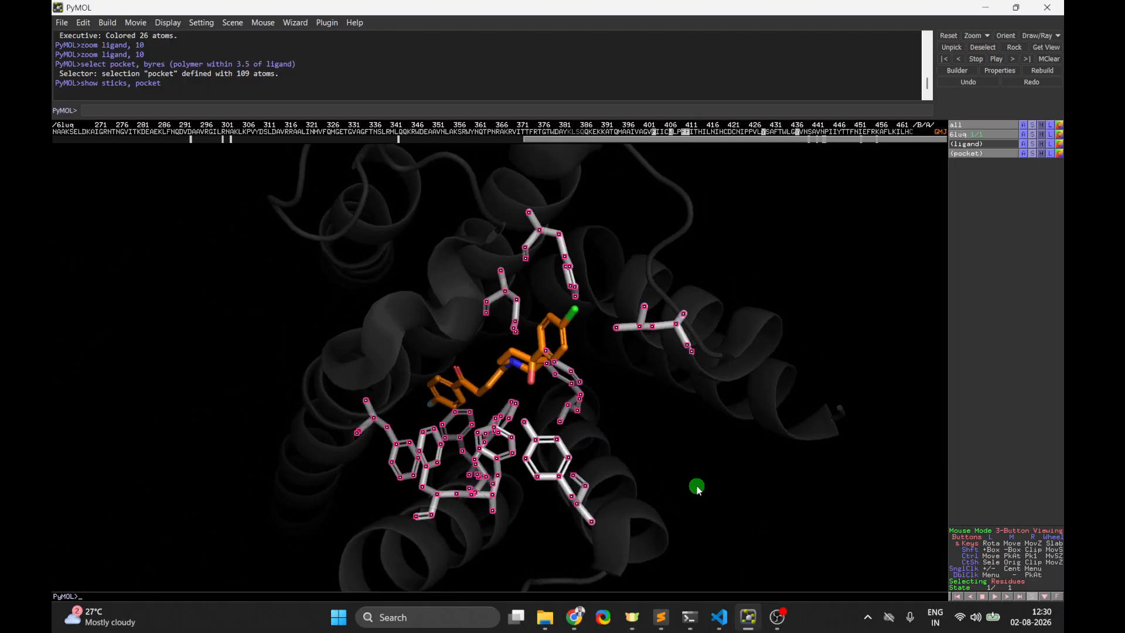
pyautogui.click(702, 454)
pyautogui.moveTo(643, 443); pyautogui.dragTo(583, 409)
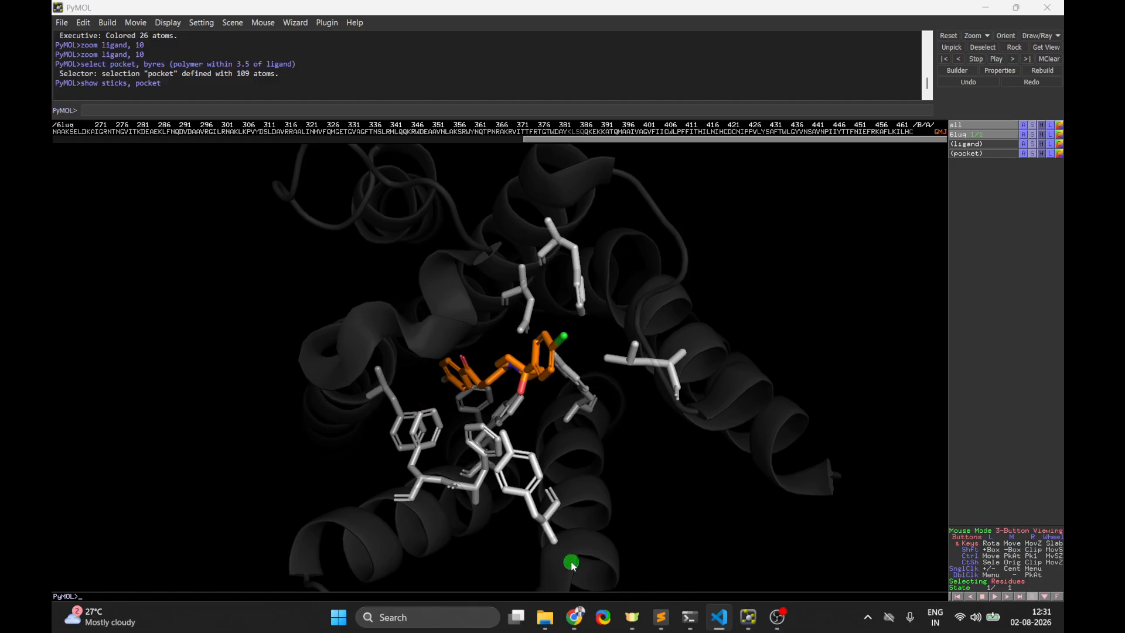
# - Switch to the Sublime Text notes and add "color cyan, pocket" as line 13
pyautogui.click(661, 616)
pyautogui.press('Return')
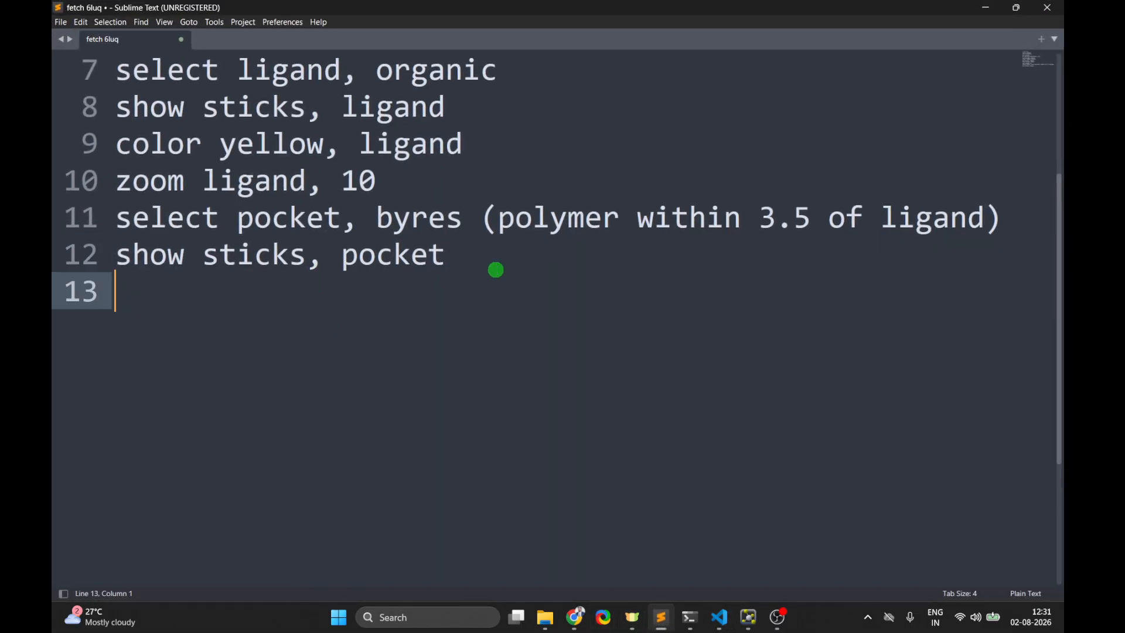
pyautogui.write('color cyan, pocket')
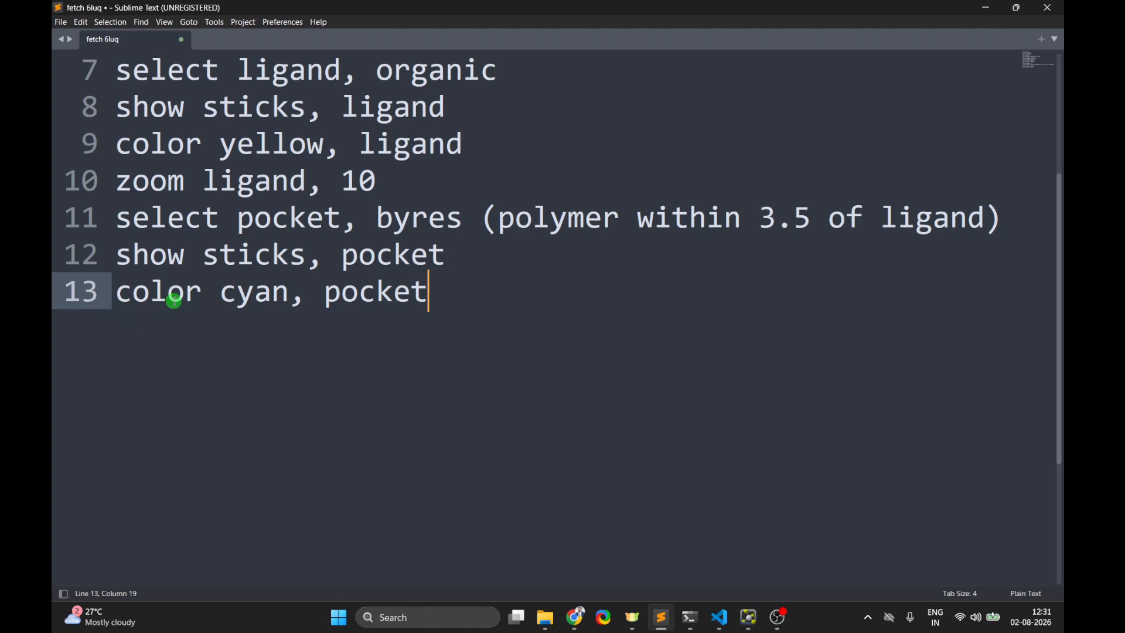
# - Return to PyMOL and run "color cyan, pocket" to colour the pocket residues cyan
pyautogui.click(985, 7)
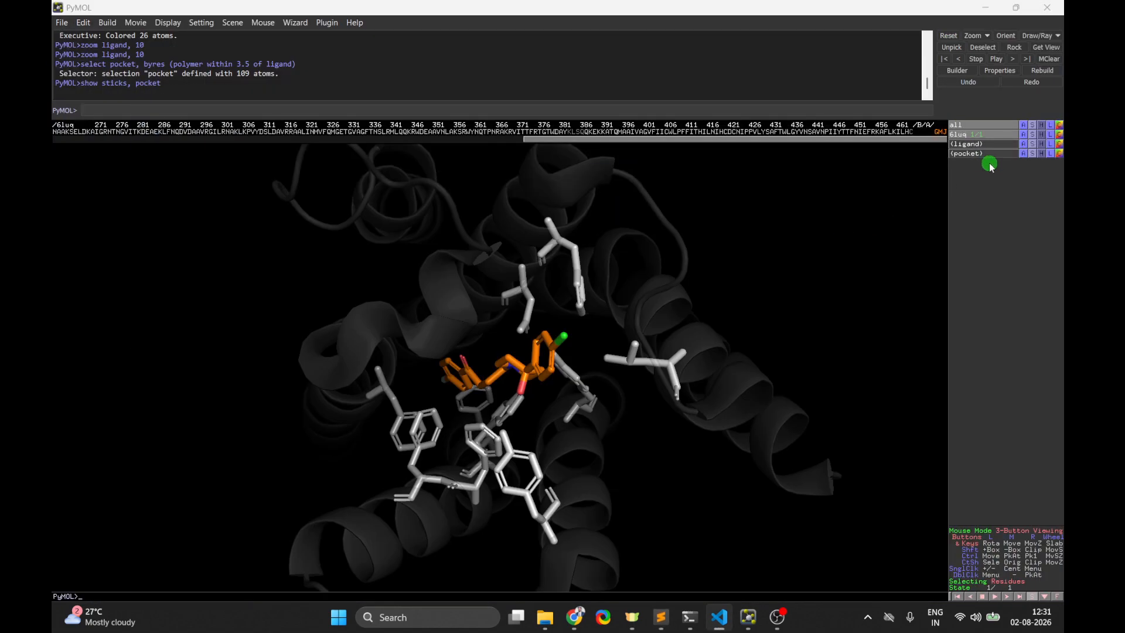
pyautogui.click(301, 112)
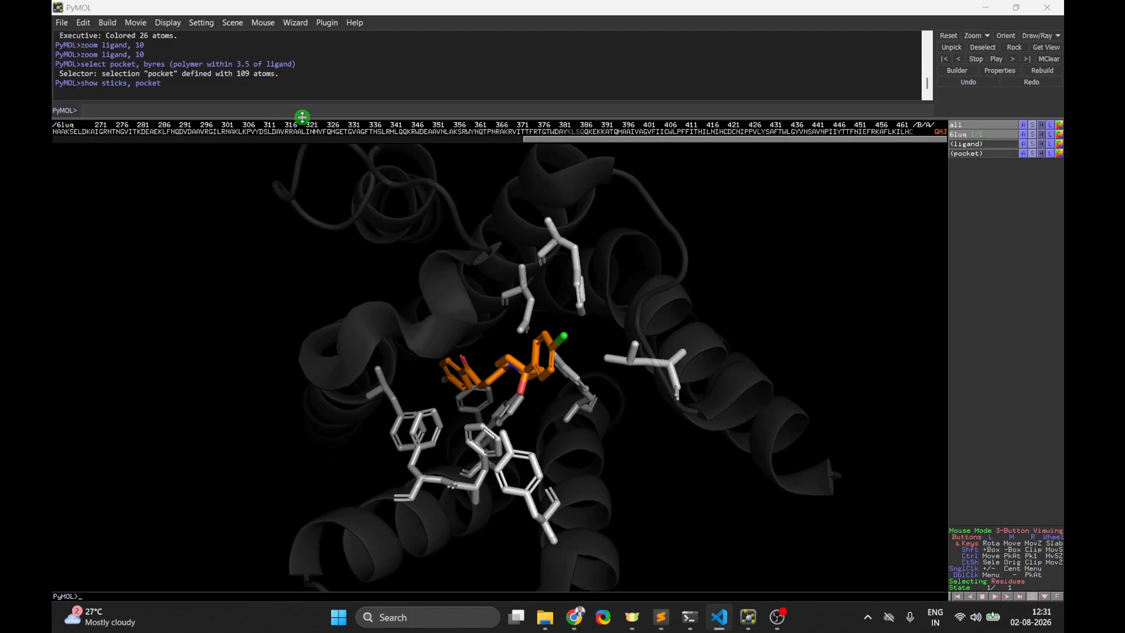
pyautogui.press('Return')
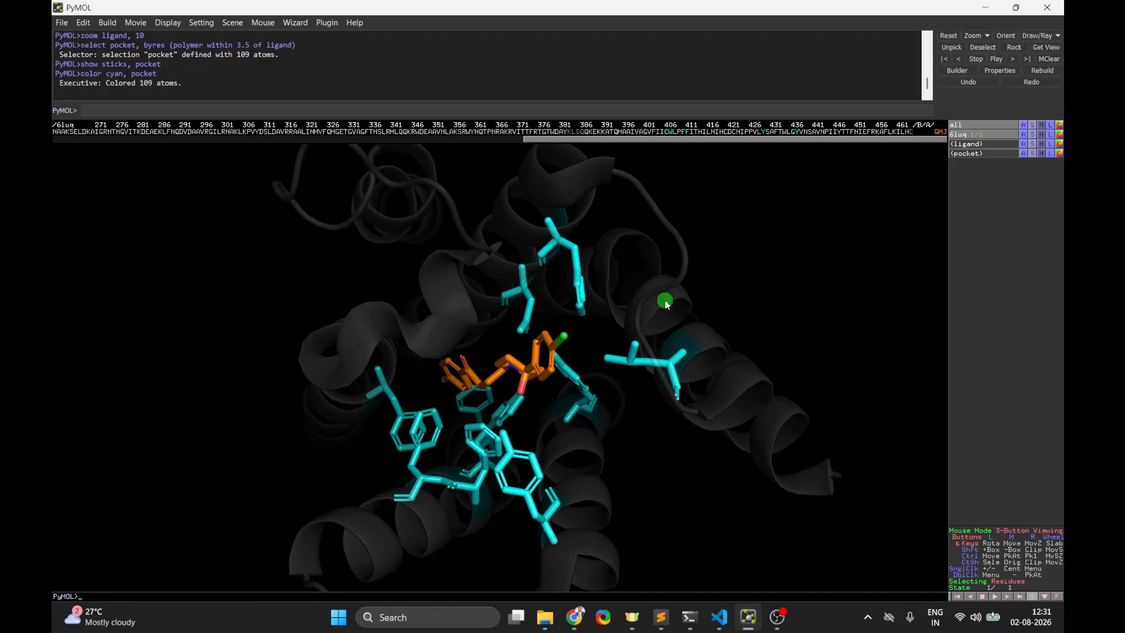
# - Examine the cyan pocket residues around the ligand close up and from several angles
pyautogui.moveTo(693, 286); pyautogui.dragTo(758, 325, button='right')
pyautogui.moveTo(676, 395)
pyautogui.mouseDown()
pyautogui.moveTo(642, 404)
pyautogui.moveTo(668, 408)
pyautogui.mouseUp()
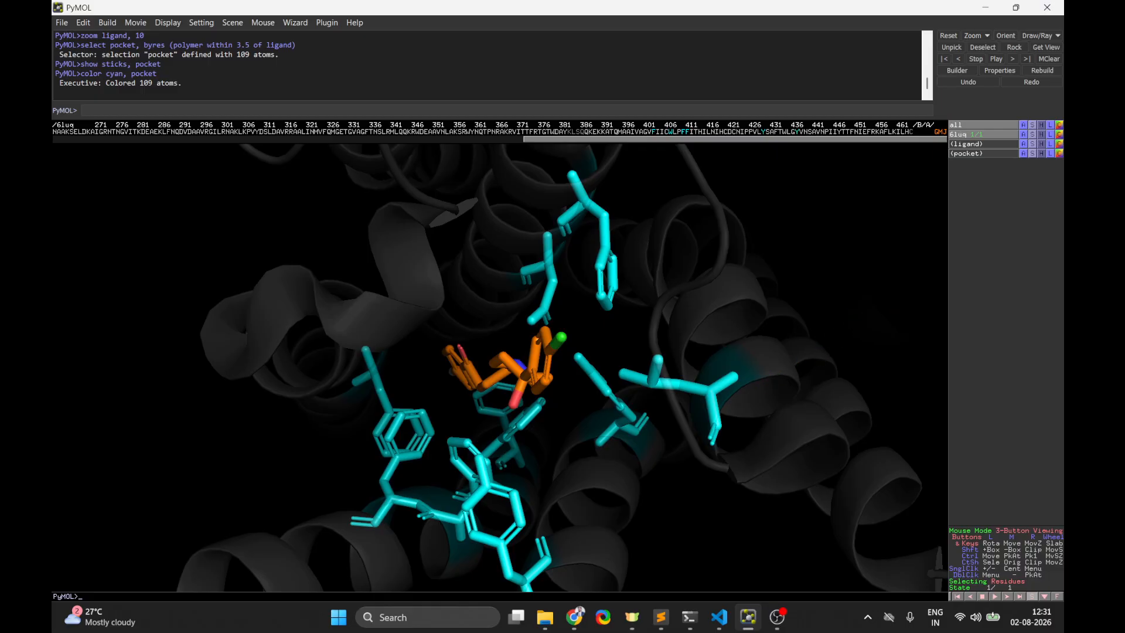
pyautogui.moveTo(743, 332); pyautogui.dragTo(649, 321)
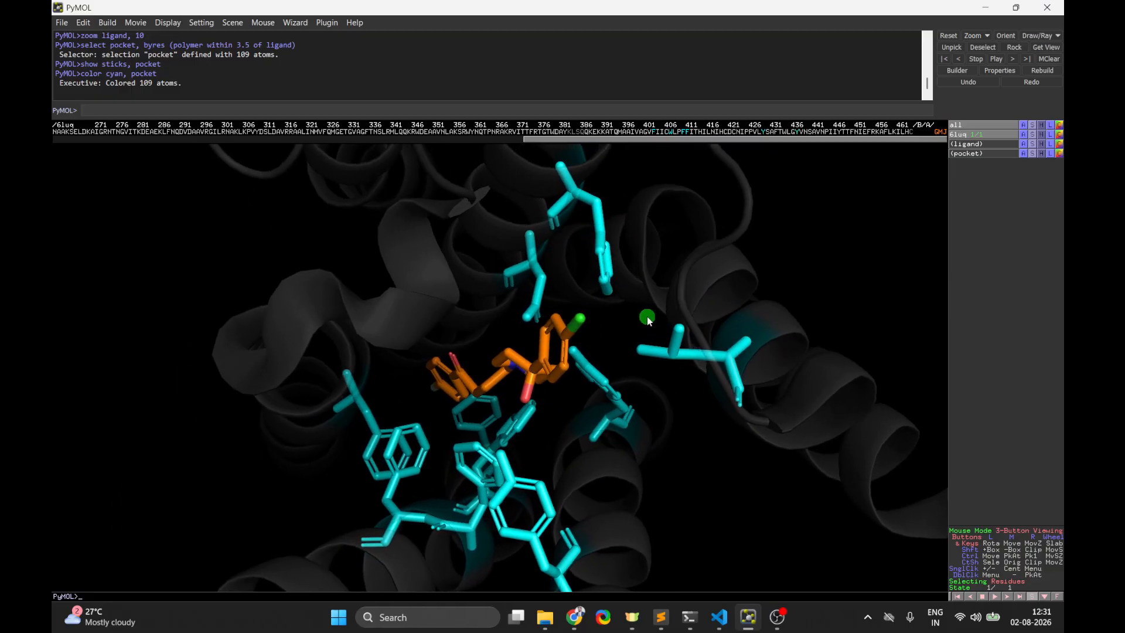
pyautogui.moveTo(828, 299); pyautogui.dragTo(818, 389, button='right')
pyautogui.moveTo(818, 389); pyautogui.dragTo(612, 367, button='middle')
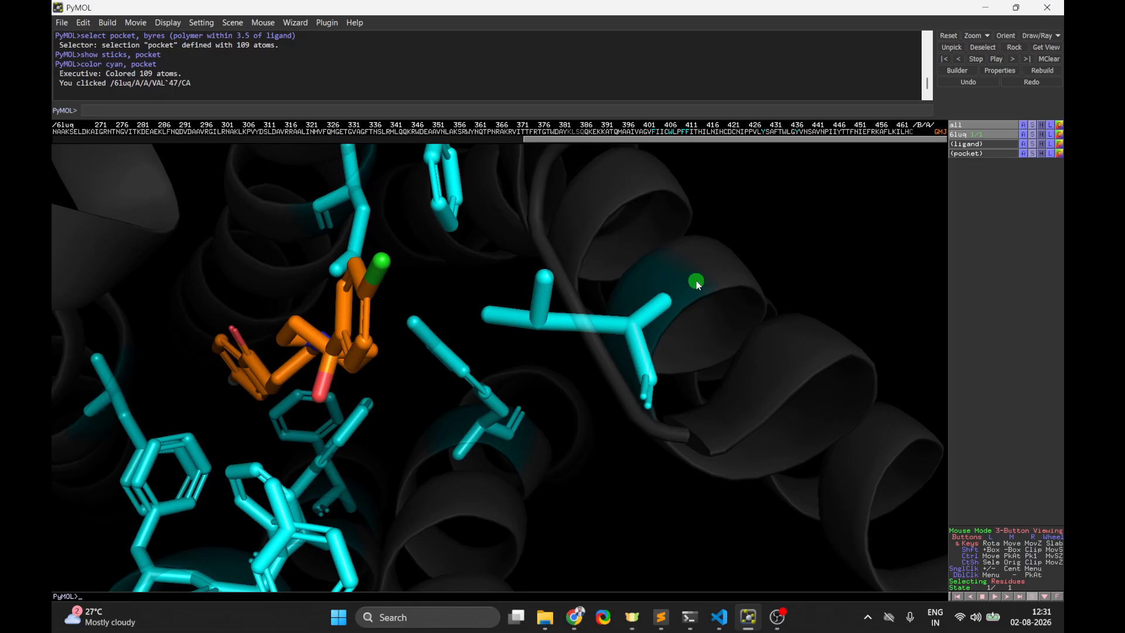
pyautogui.moveTo(697, 283); pyautogui.dragTo(710, 160, button='right')
pyautogui.moveTo(524, 324); pyautogui.dragTo(638, 358, button='middle')
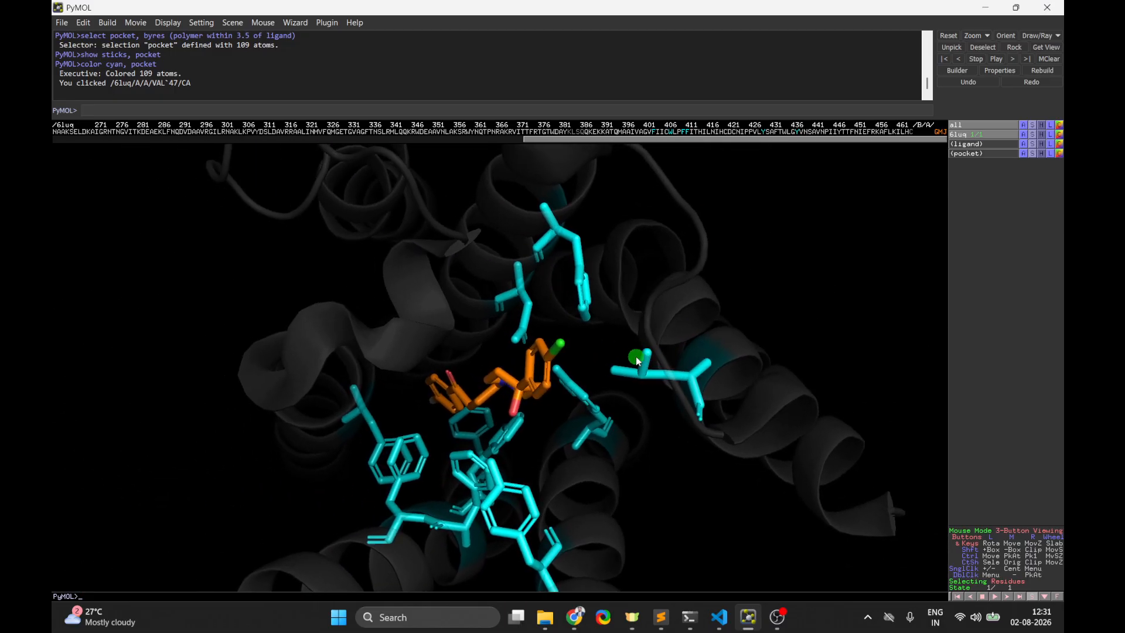
pyautogui.moveTo(723, 394); pyautogui.dragTo(544, 416)
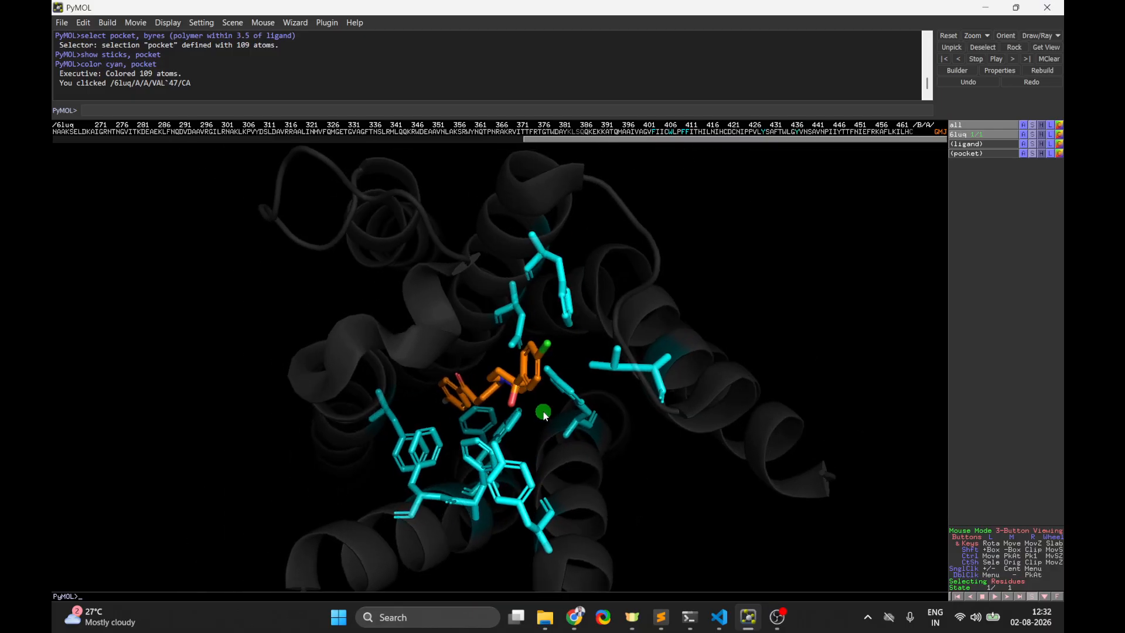
# - Switch to the Sublime Text notes, add "distance hbonds, ligand, pocket, mode=2" as line 14, and review its ligand and pocket arguments
pyautogui.hotkey('alt', 'Tab')
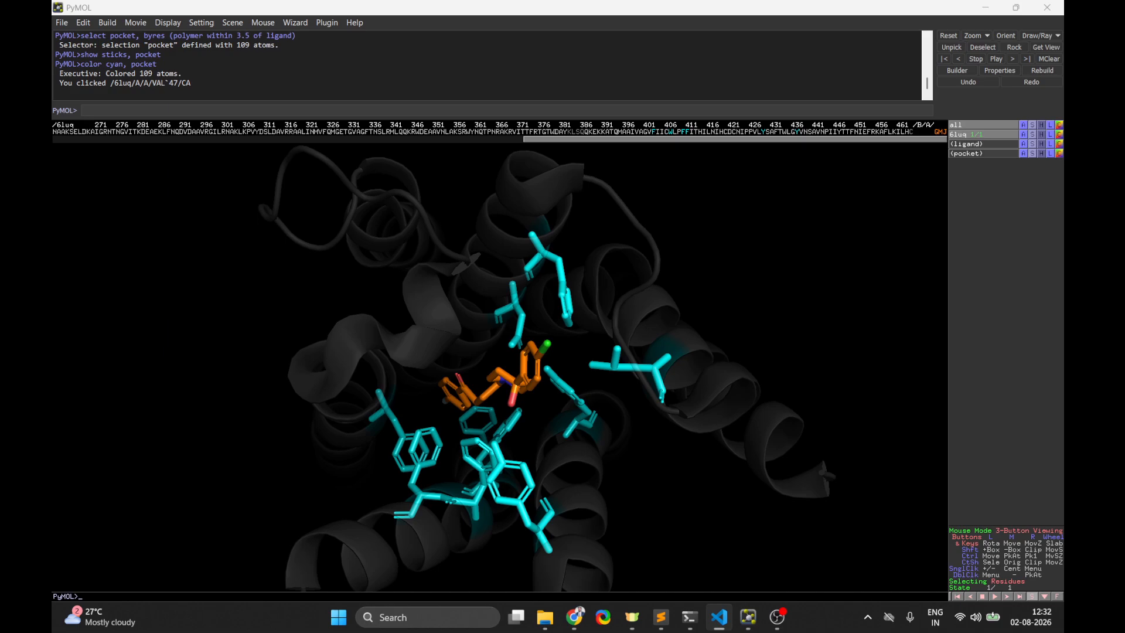
pyautogui.click(645, 591)
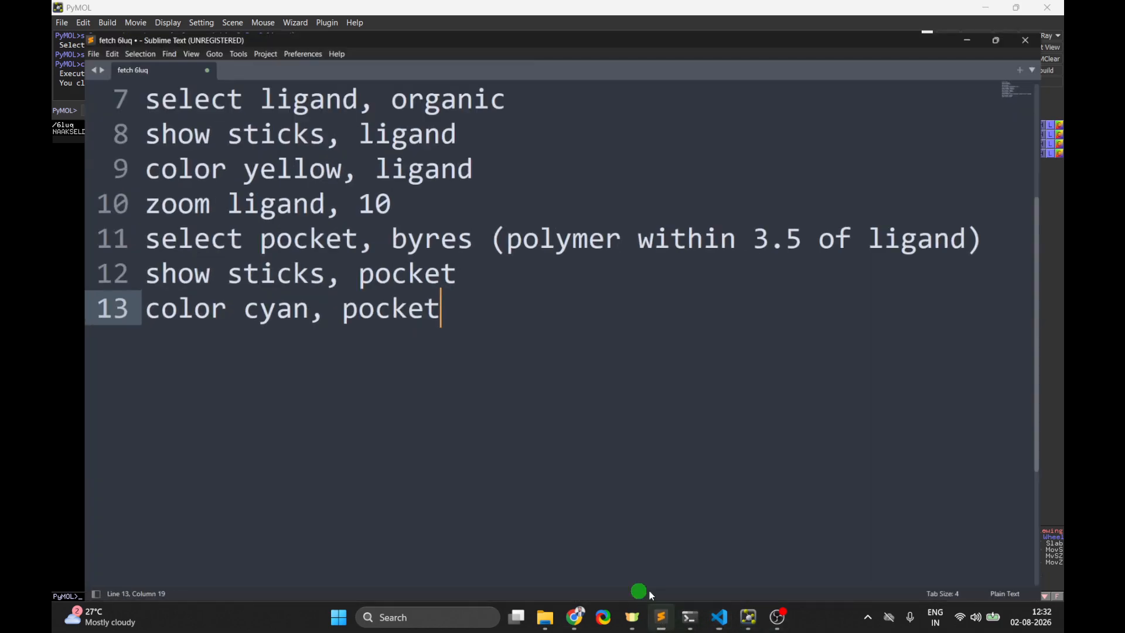
pyautogui.press('Return')
pyautogui.write('distance hbonds, ligand, pocket, mode=2')
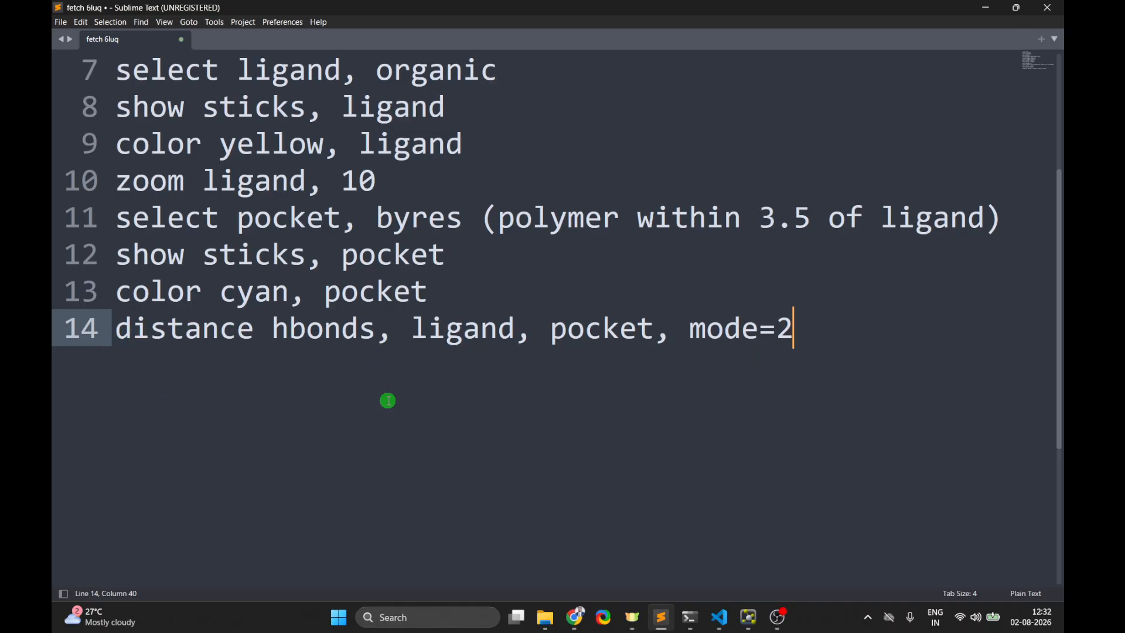
pyautogui.moveTo(410, 328); pyautogui.dragTo(654, 321)
pyautogui.click(1015, 8)
pyautogui.click(993, 29)
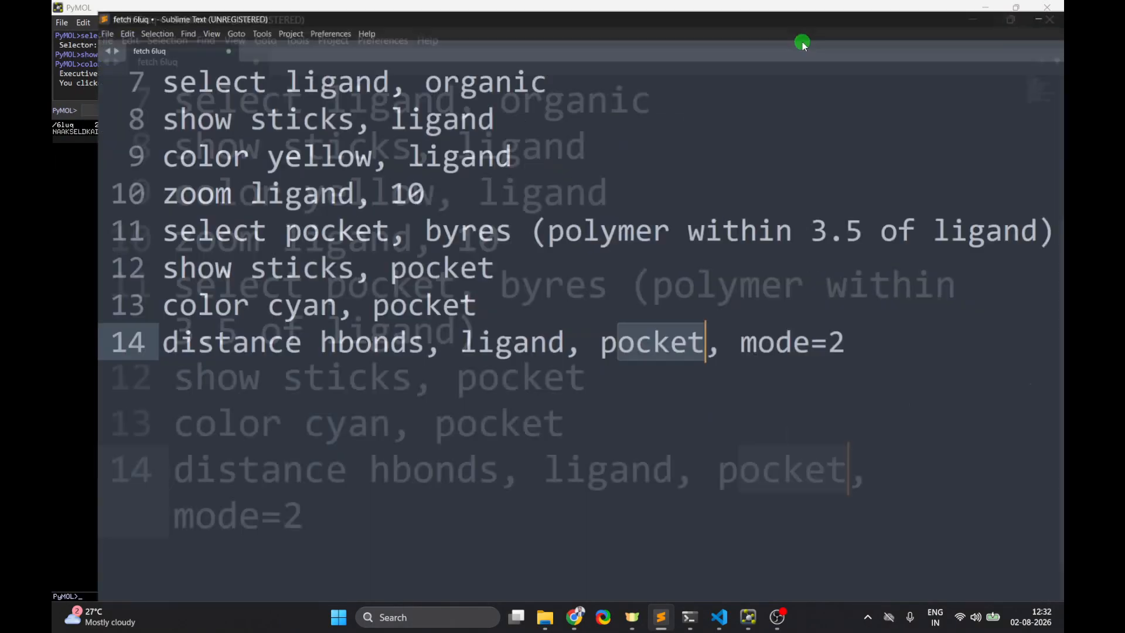
# - Return to PyMOL, run "distance hbonds, ligand, pocket, mode=2", and inspect the dashed hydrogen bonds around the ligand close up
pyautogui.click(985, 7)
pyautogui.click(223, 114)
pyautogui.write('distance hbonds, ligand, pocket, mode=2')
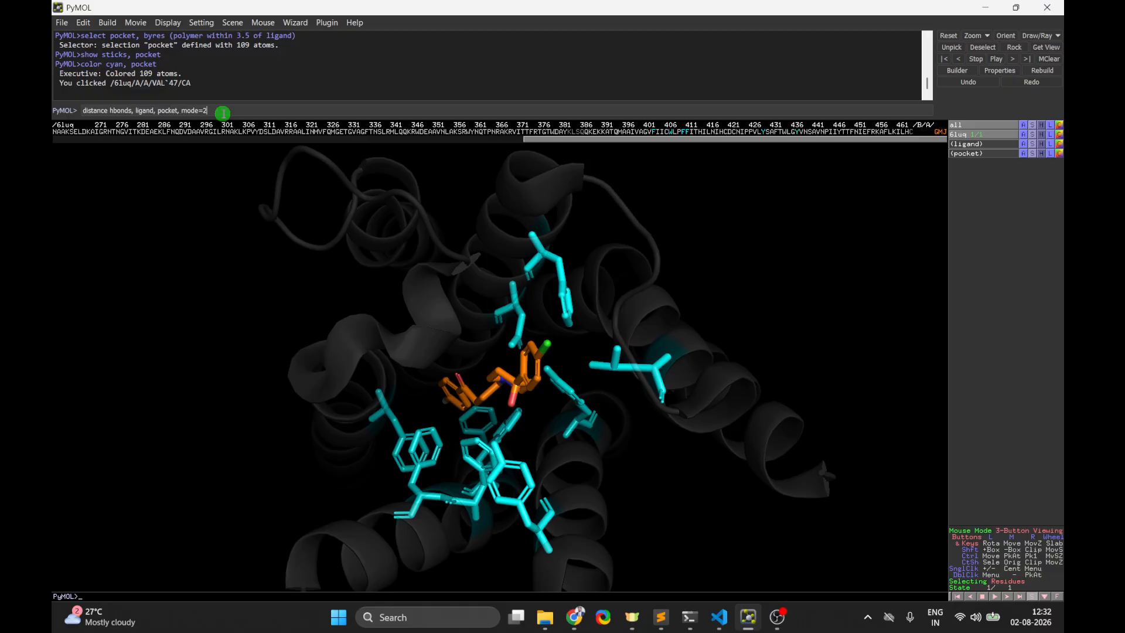
pyautogui.press('Return')
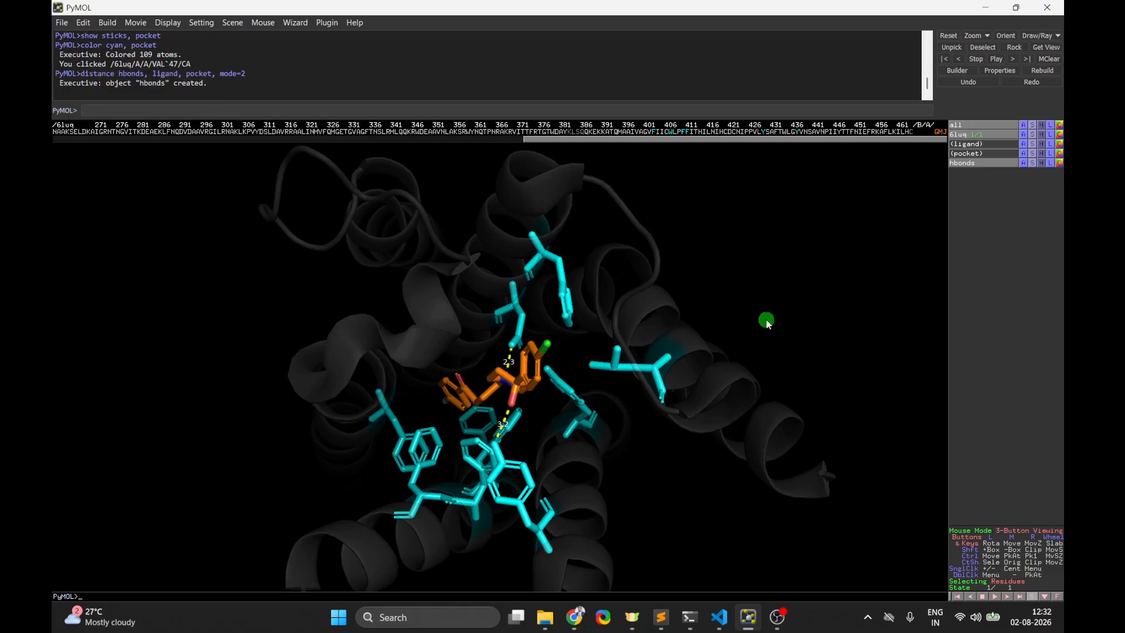
pyautogui.moveTo(766, 316); pyautogui.dragTo(782, 525, button='right')
pyautogui.moveTo(656, 441); pyautogui.dragTo(729, 241)
pyautogui.moveTo(603, 432)
pyautogui.mouseDown()
pyautogui.moveTo(590, 420)
pyautogui.moveTo(585, 459)
pyautogui.moveTo(611, 422)
pyautogui.mouseUp()
pyautogui.moveTo(611, 421); pyautogui.dragTo(557, 423, button='right')
pyautogui.moveTo(557, 423); pyautogui.dragTo(554, 426)
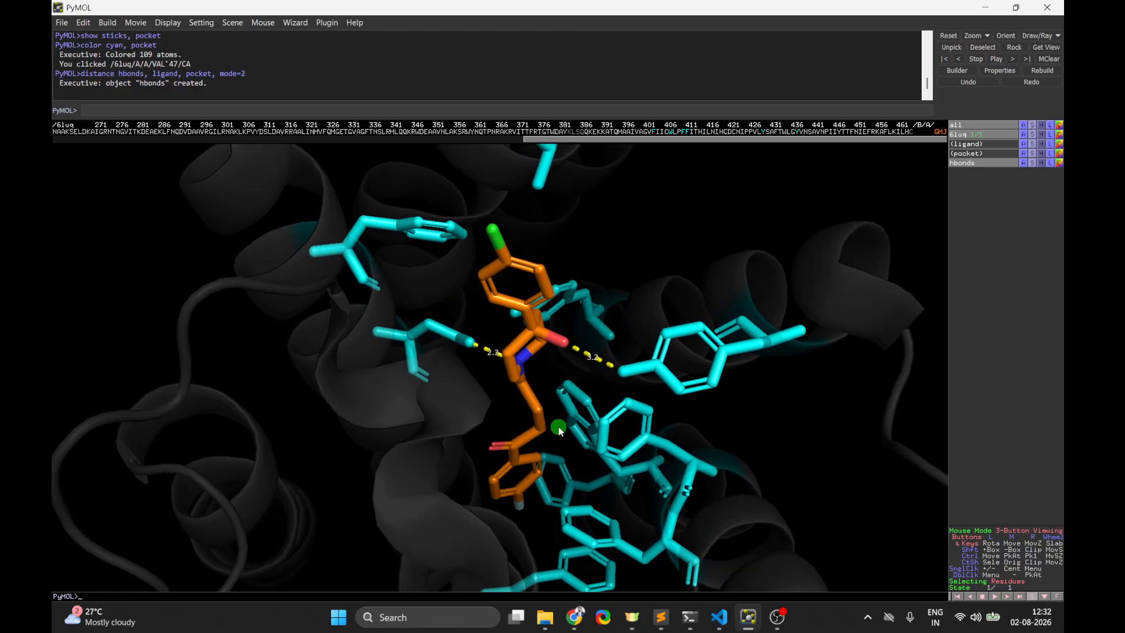
pyautogui.moveTo(369, 490); pyautogui.dragTo(412, 505)
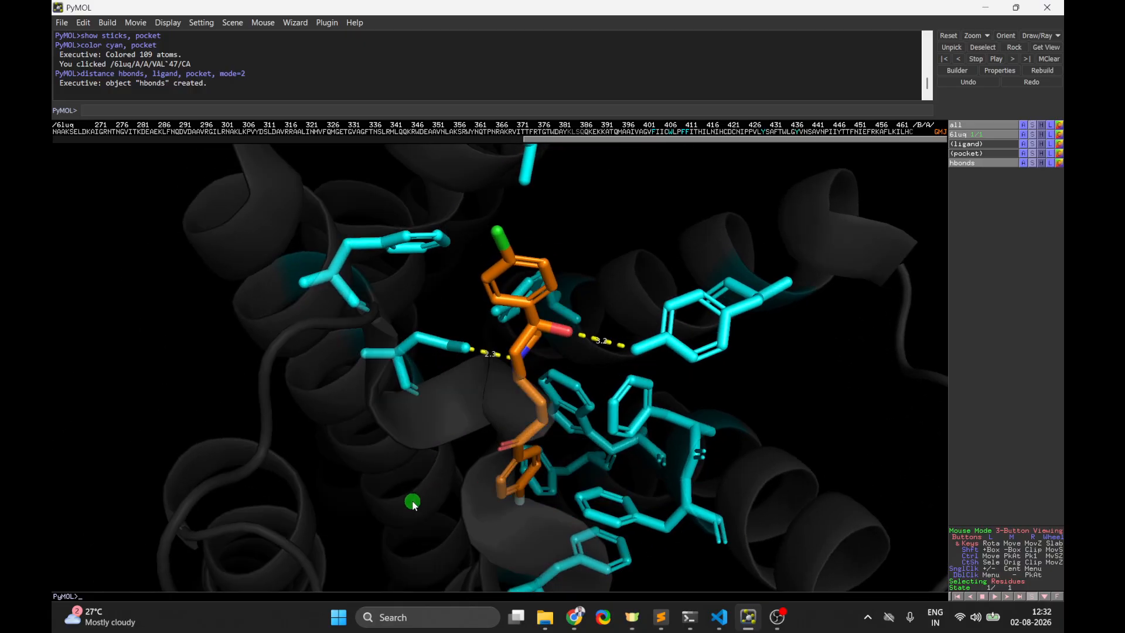
# - Switch to the Sublime Text notes, add "set dash_radius, 0.12" as line 15, and copy the command
pyautogui.moveTo(518, 333); pyautogui.dragTo(566, 294)
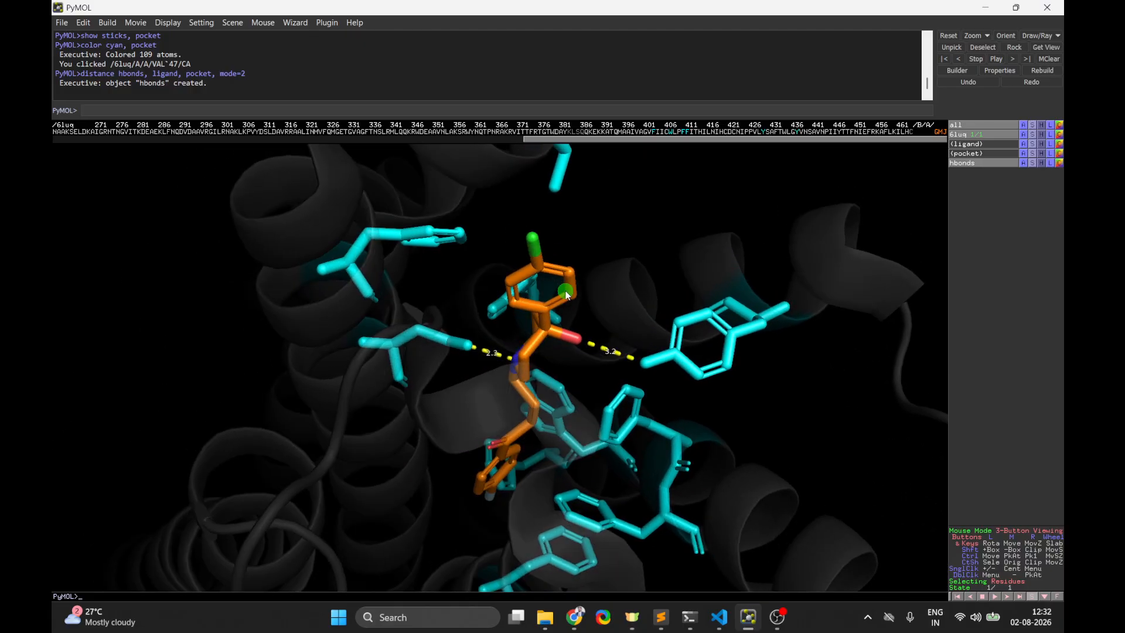
pyautogui.moveTo(580, 479); pyautogui.dragTo(574, 476)
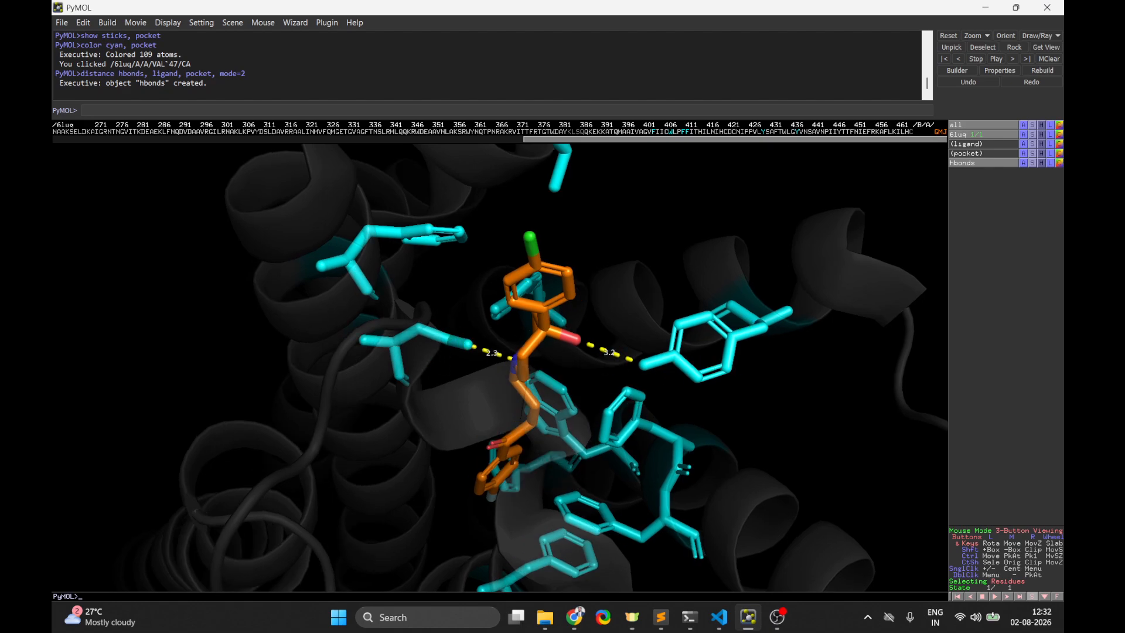
pyautogui.hotkey('alt', 'Tab')
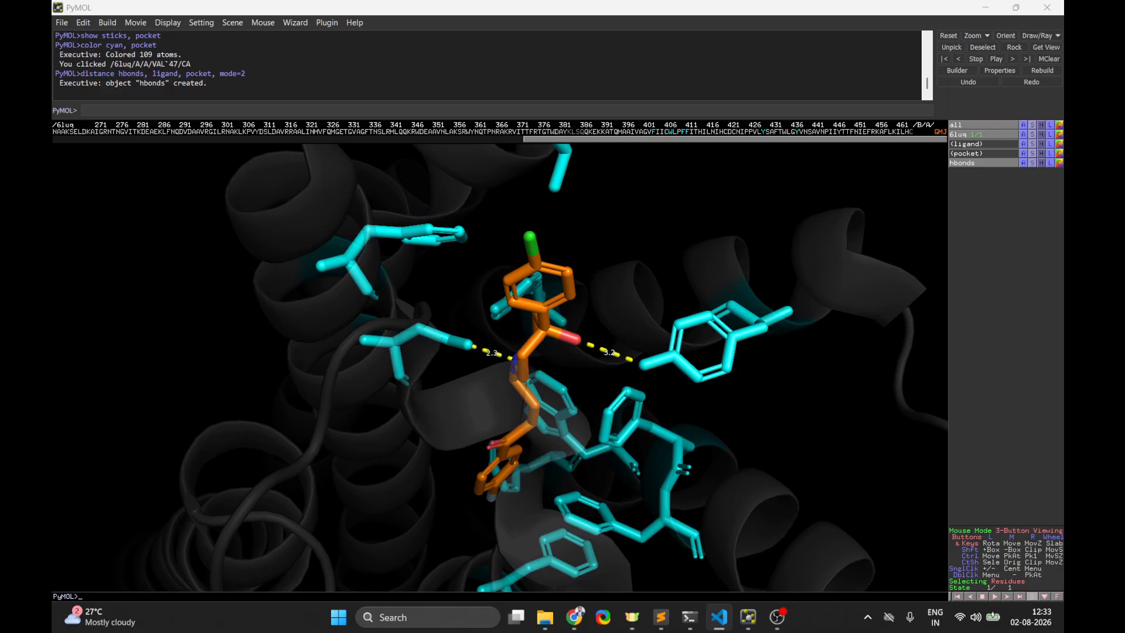
pyautogui.click(661, 617)
pyautogui.click(837, 336)
pyautogui.press('Return')
pyautogui.write('set dash_radius, 0.12')
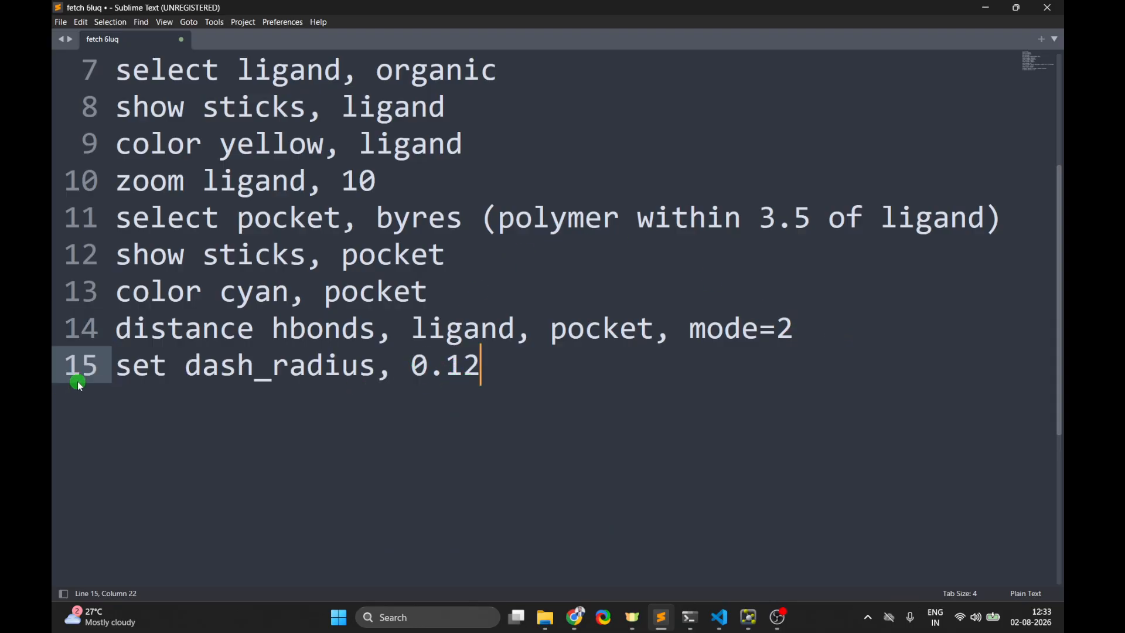
pyautogui.moveTo(481, 364); pyautogui.dragTo(116, 364)
pyautogui.hotkey('ctrl', 'c')
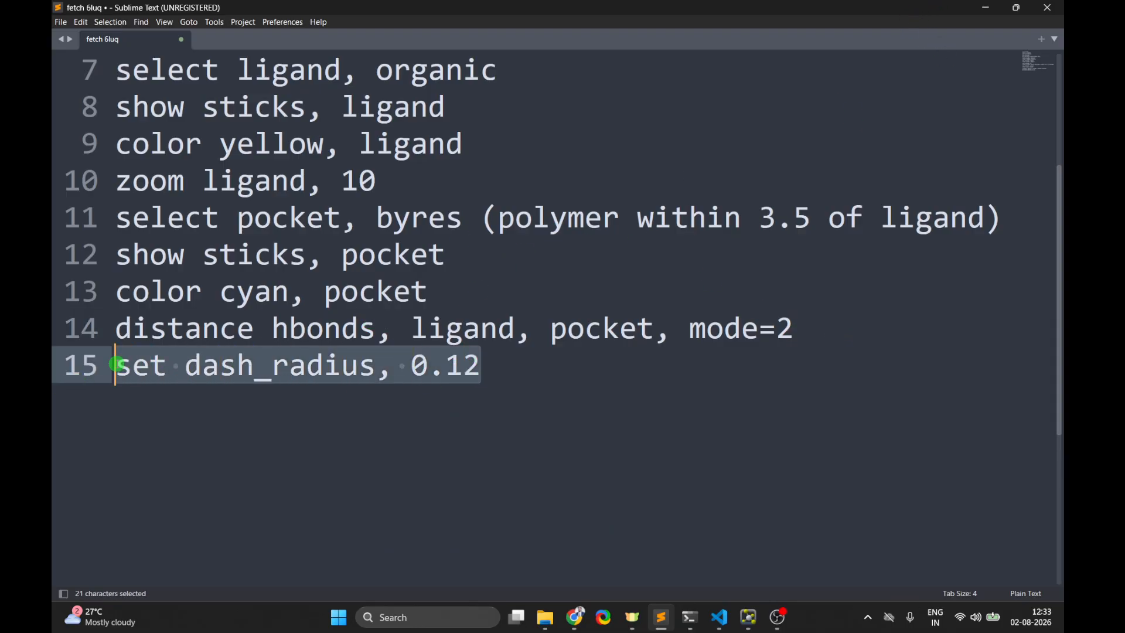
# - Return to PyMOL and run "set dash_radius, 0.12" to adjust the thickness of the hydrogen-bond dashes
pyautogui.click(986, 8)
pyautogui.click(338, 110)
pyautogui.hotkey('ctrl', 'v')
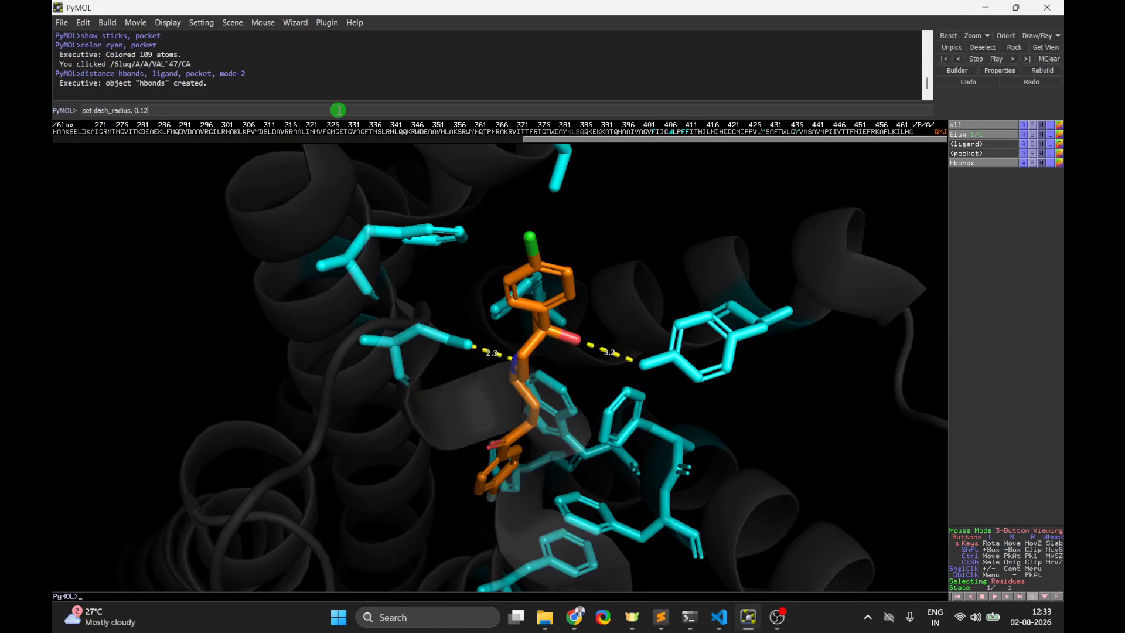
pyautogui.press('Return')
pyautogui.moveTo(594, 400); pyautogui.dragTo(592, 317)
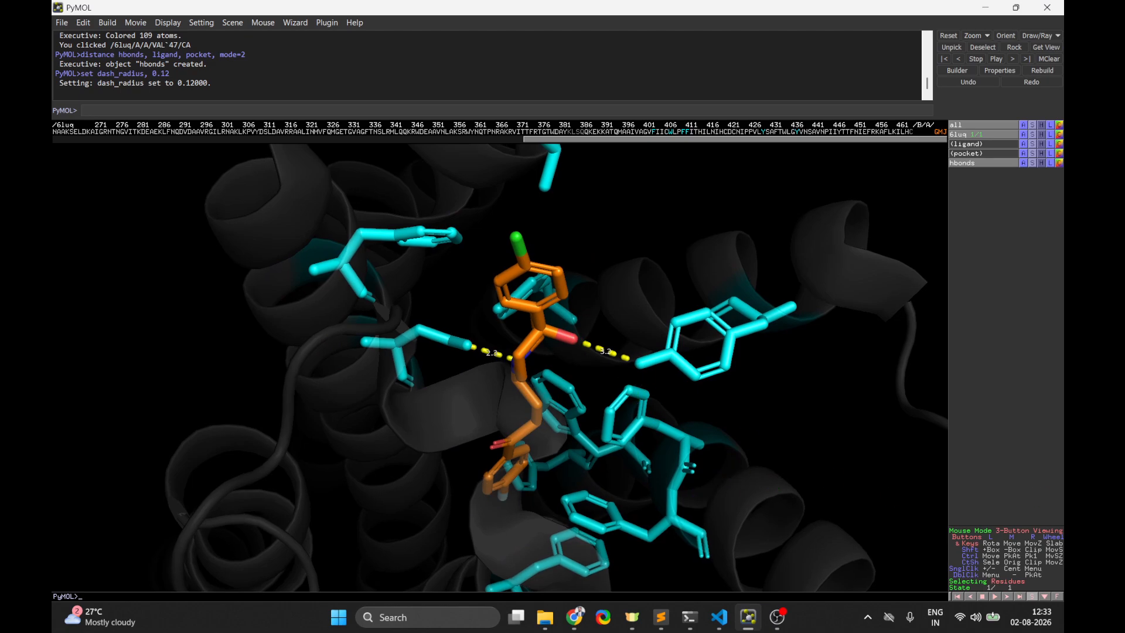
# - Switch to the Sublime Text notes, add "set dash_gap, 0.25" as line 16, and copy the command
pyautogui.hotkey('alt', 'Tab')
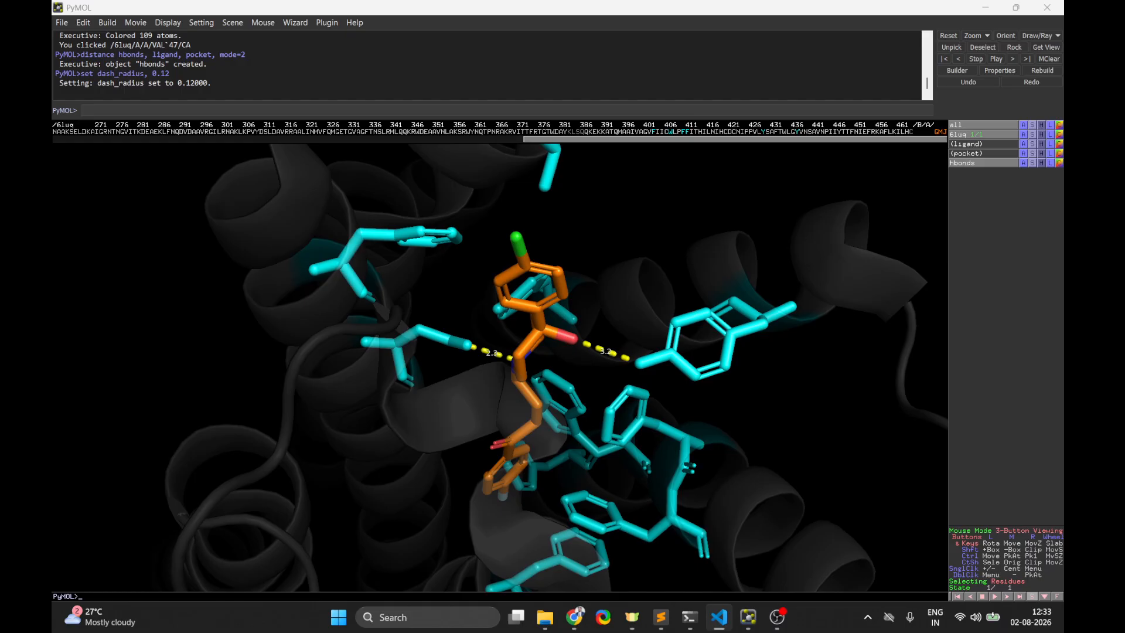
pyautogui.click(660, 616)
pyautogui.click(504, 383)
pyautogui.press('Return')
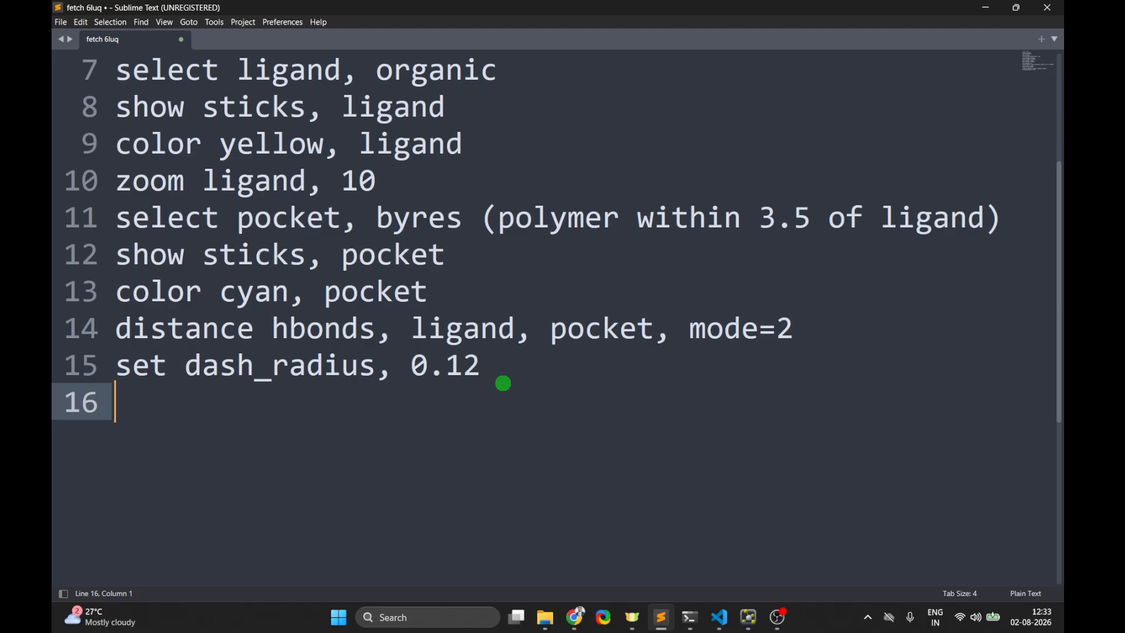
pyautogui.write('set dash_gap, 0.25')
pyautogui.moveTo(472, 409); pyautogui.dragTo(116, 404)
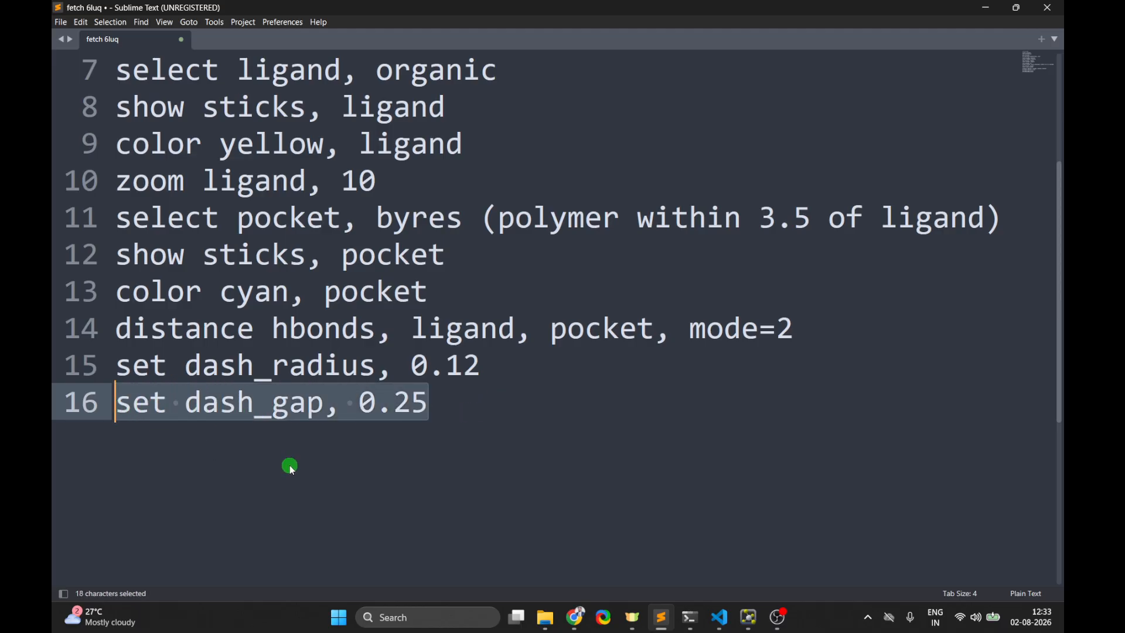
pyautogui.click(164, 427)
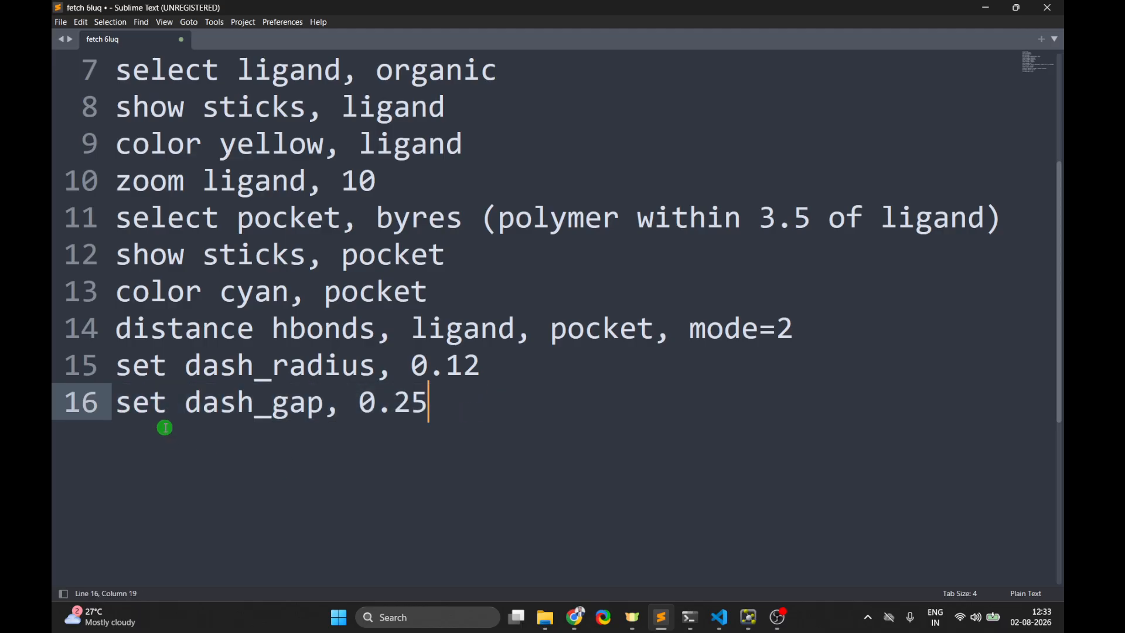
# - Return to PyMOL, run "set dash_gap, 0.25", and inspect the hydrogen-bond dashes close up
pyautogui.click(978, 8)
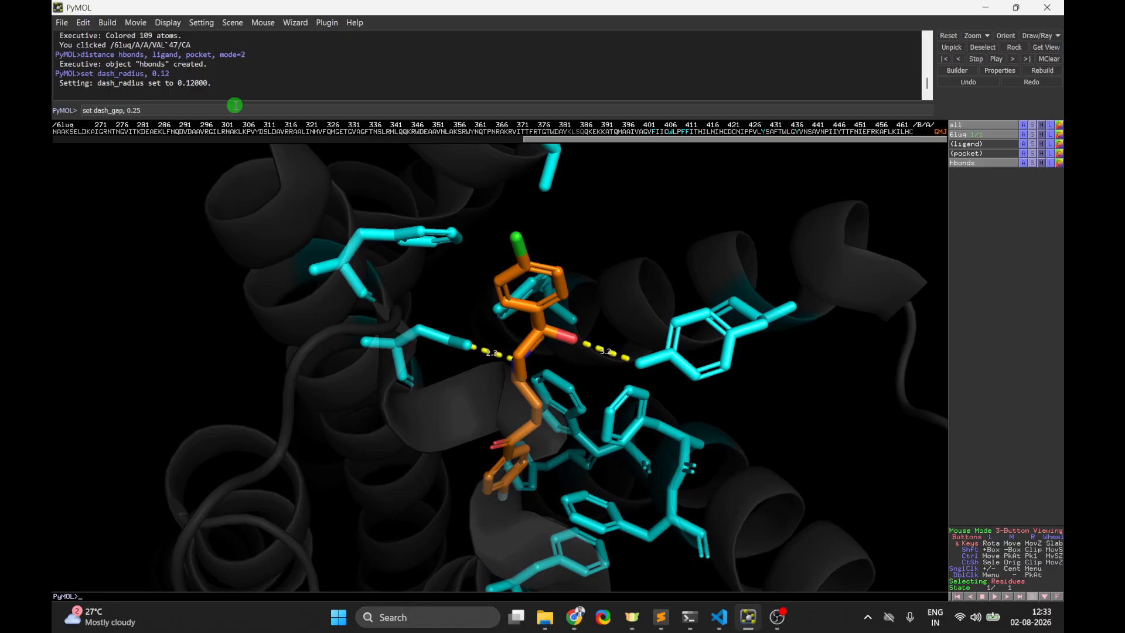
pyautogui.press('Return')
pyautogui.moveTo(766, 277); pyautogui.dragTo(729, 421, button='right')
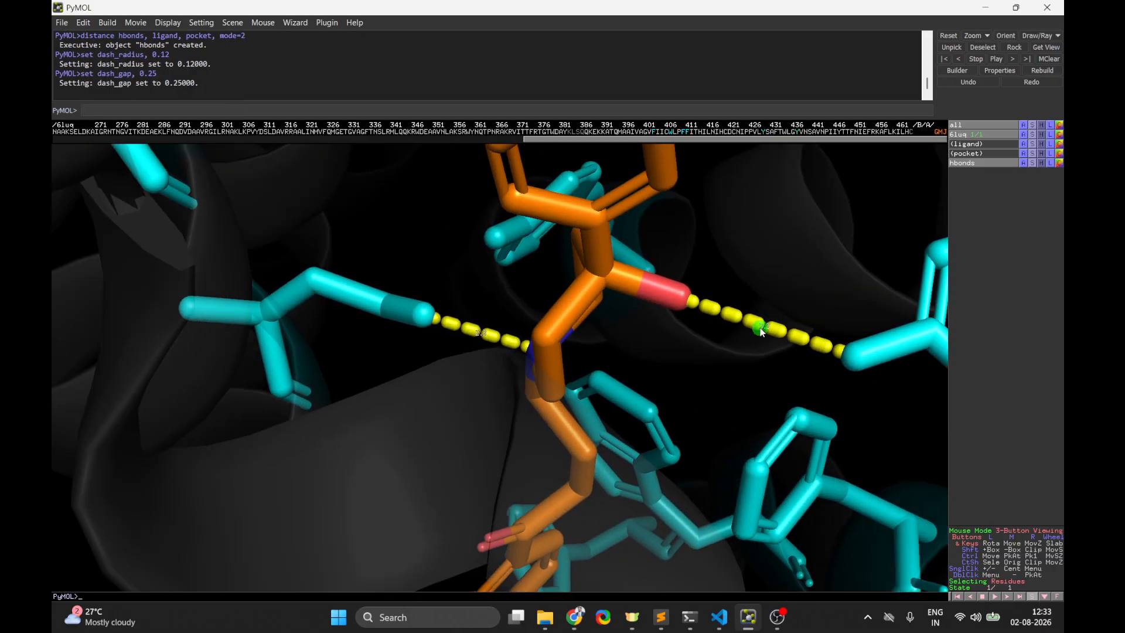
pyautogui.moveTo(770, 326); pyautogui.dragTo(589, 423, button='right')
pyautogui.moveTo(587, 422)
pyautogui.mouseDown()
pyautogui.moveTo(574, 430)
pyautogui.moveTo(587, 441)
pyautogui.moveTo(580, 432)
pyautogui.mouseUp()
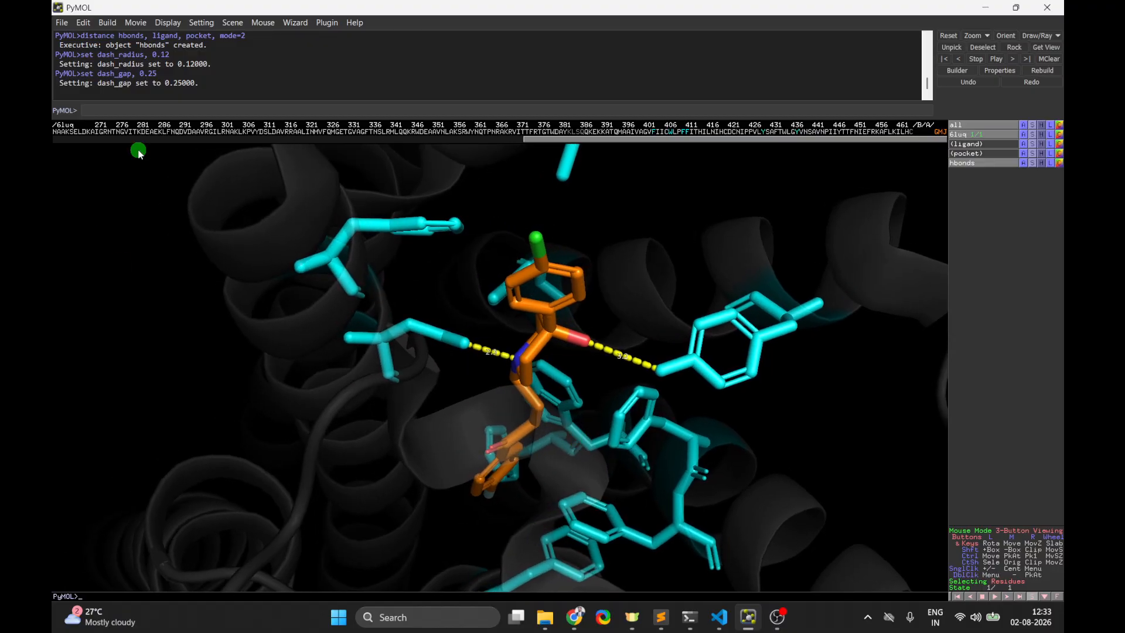
# - Try a wider dash spacing by running "set dash_gap, 0.5" and view the hydrogen bonds
pyautogui.press('Up')
pyautogui.write('5')
pyautogui.press('Return')
pyautogui.moveTo(610, 395); pyautogui.dragTo(533, 386)
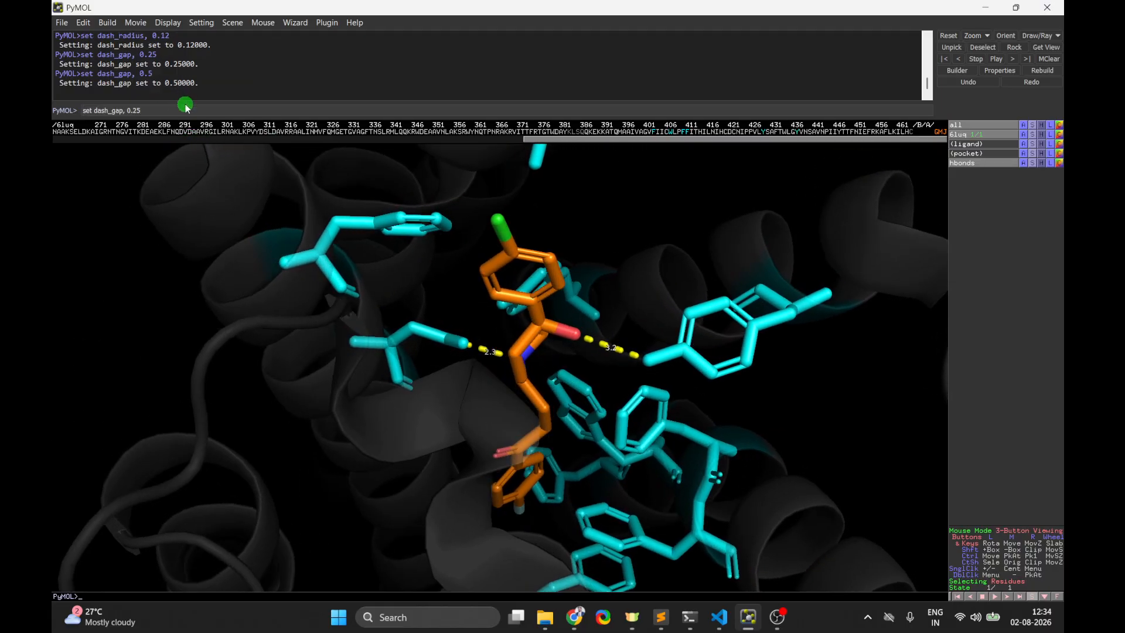
# - Restore the dash spacing by running "set dash_gap, 0.25" again and inspect the hydrogen bonds close up
pyautogui.press('Return')
pyautogui.moveTo(653, 244); pyautogui.dragTo(597, 359)
pyautogui.moveTo(645, 359); pyautogui.dragTo(694, 338, button='right')
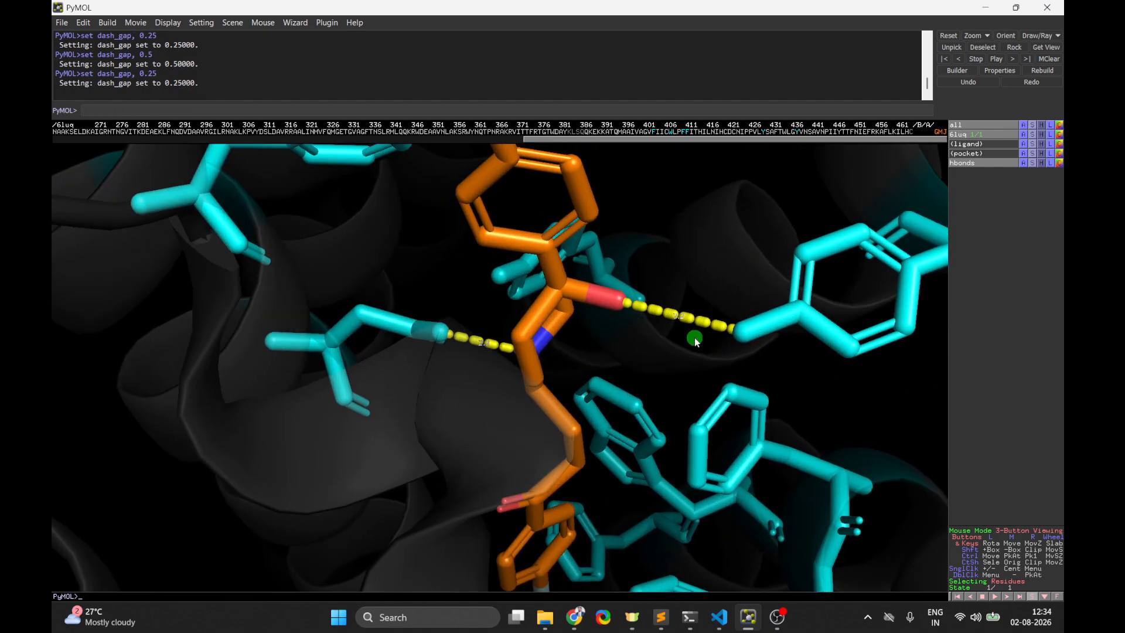
# - Switch to the Sublime Text notes, add "set dash_color, black" as line 17, and copy the command
pyautogui.hotkey('alt', 'Tab')
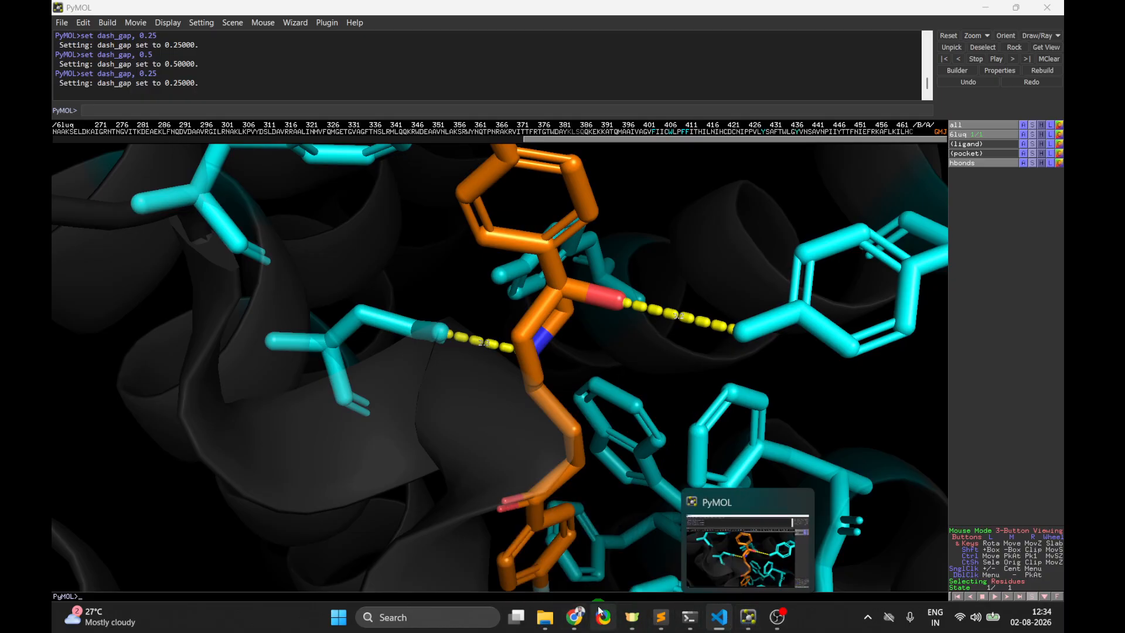
pyautogui.moveTo(548, 627)
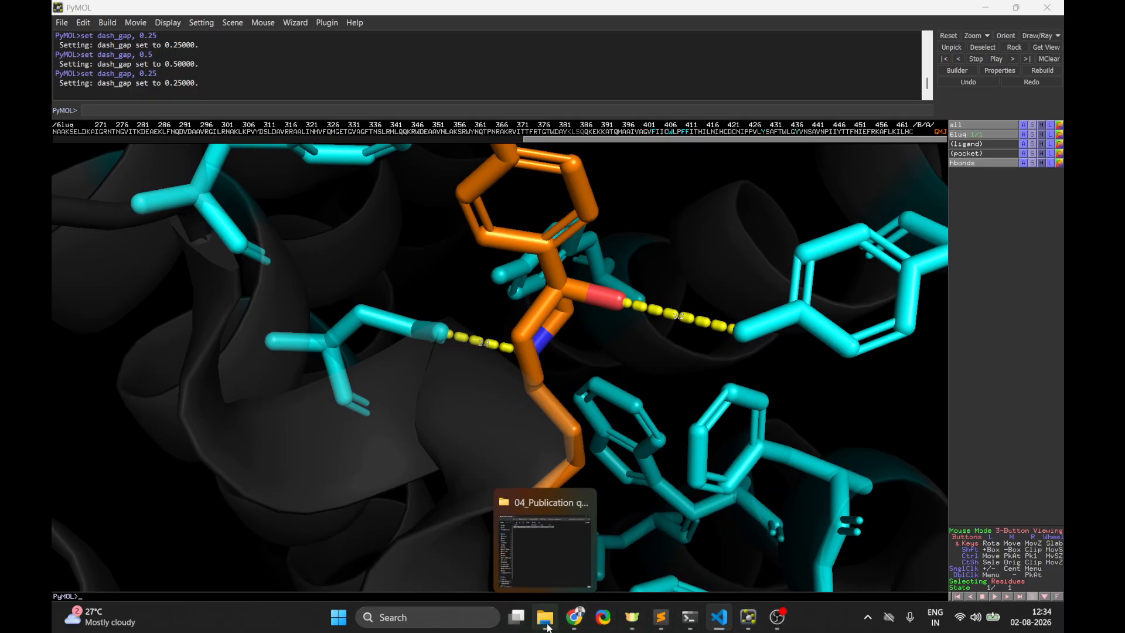
pyautogui.click(662, 618)
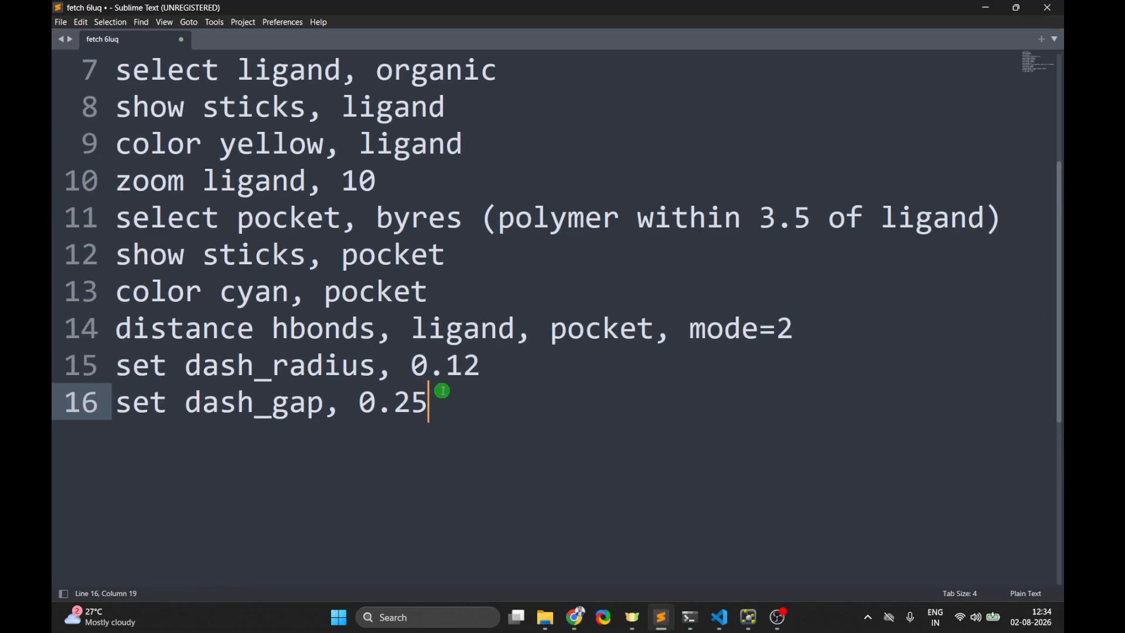
pyautogui.press('Return')
pyautogui.write('set dash_color, black')
pyautogui.moveTo(499, 457); pyautogui.dragTo(96, 441)
pyautogui.hotkey('ctrl', 'c')
# - Return to PyMOL, run "set dash_color, black", and inspect the recoloured hydrogen-bond dashes around the ligand
pyautogui.click(982, 11)
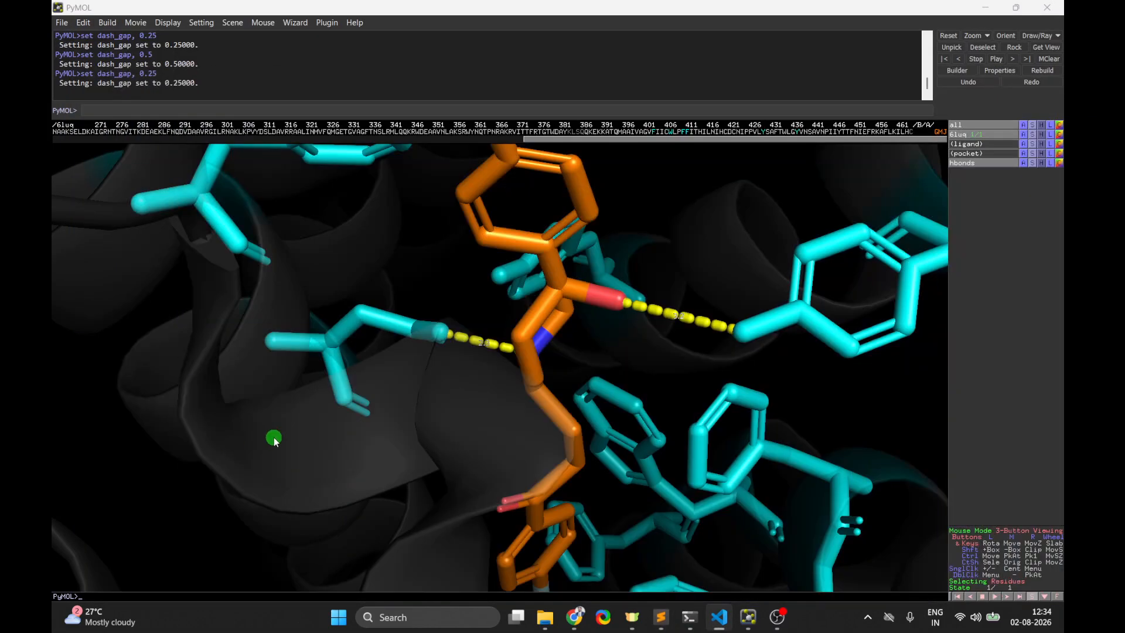
pyautogui.click(380, 115)
pyautogui.hotkey('ctrl', 'v')
pyautogui.press('Return')
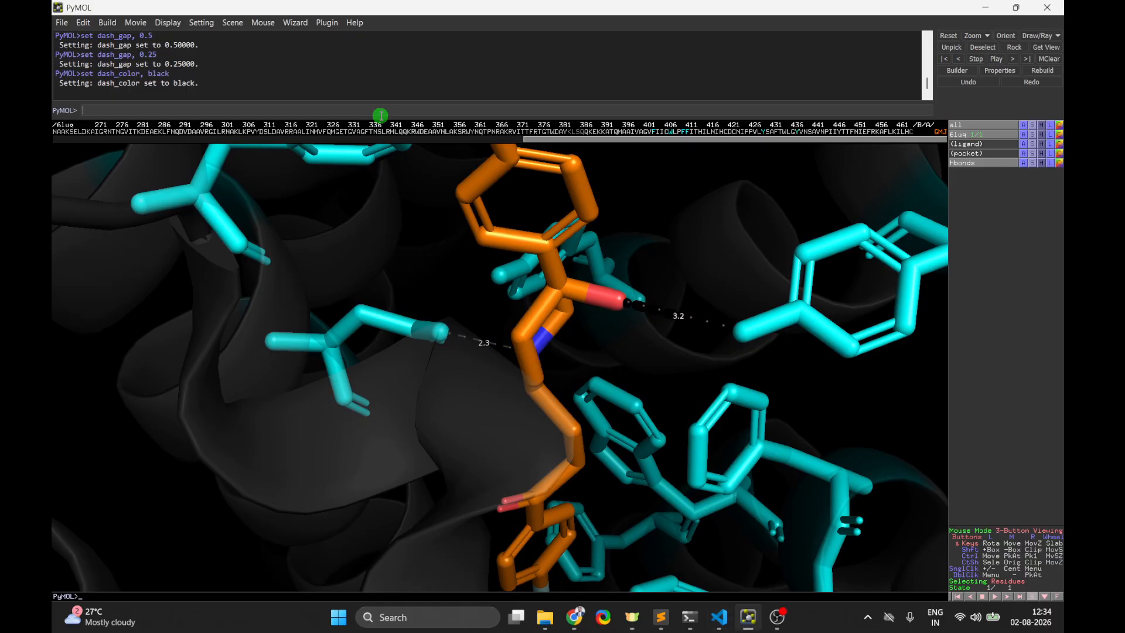
pyautogui.moveTo(615, 158); pyautogui.dragTo(736, 392, button='right')
pyautogui.moveTo(560, 389)
pyautogui.mouseDown()
pyautogui.moveTo(611, 371)
pyautogui.moveTo(572, 371)
pyautogui.moveTo(515, 396)
pyautogui.moveTo(539, 398)
pyautogui.moveTo(521, 431)
pyautogui.moveTo(535, 410)
pyautogui.moveTo(525, 417)
pyautogui.mouseUp()
pyautogui.moveTo(526, 417)
pyautogui.mouseDown(button='right')
pyautogui.moveTo(543, 384)
pyautogui.moveTo(642, 336)
pyautogui.moveTo(632, 201)
pyautogui.moveTo(654, 107)
pyautogui.mouseUp(button='right')
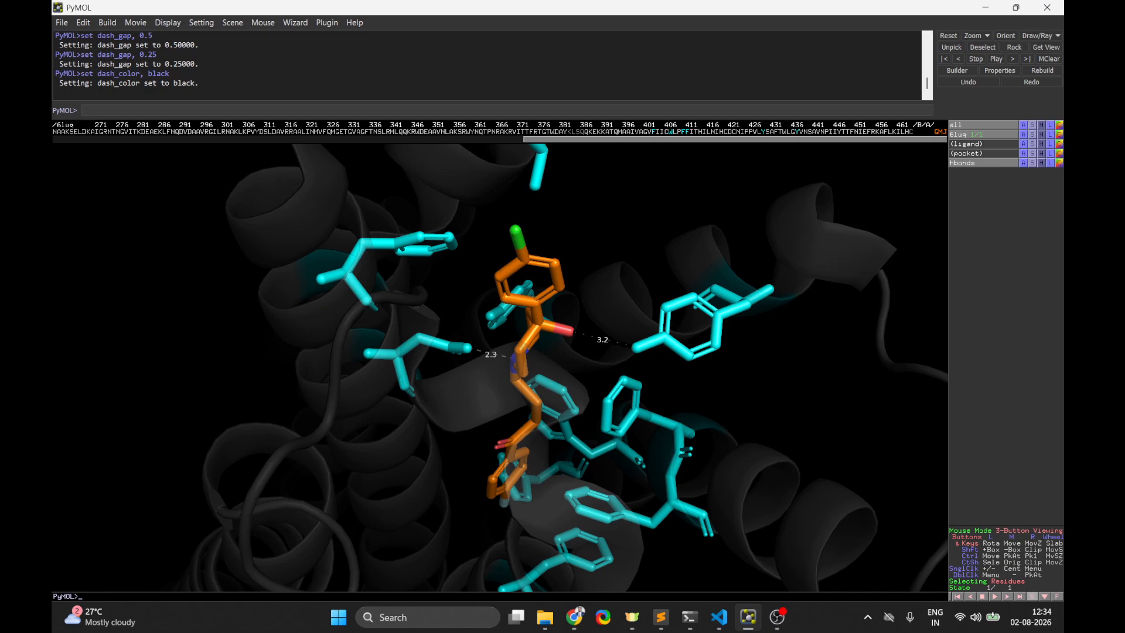
# - Switch to the Sublime Text notes, add 'label pocket and name CA, "%s-%s"%(resn,resi)' as line 18, review its parts, and select the whole command
pyautogui.hotkey('alt', 'Tab')
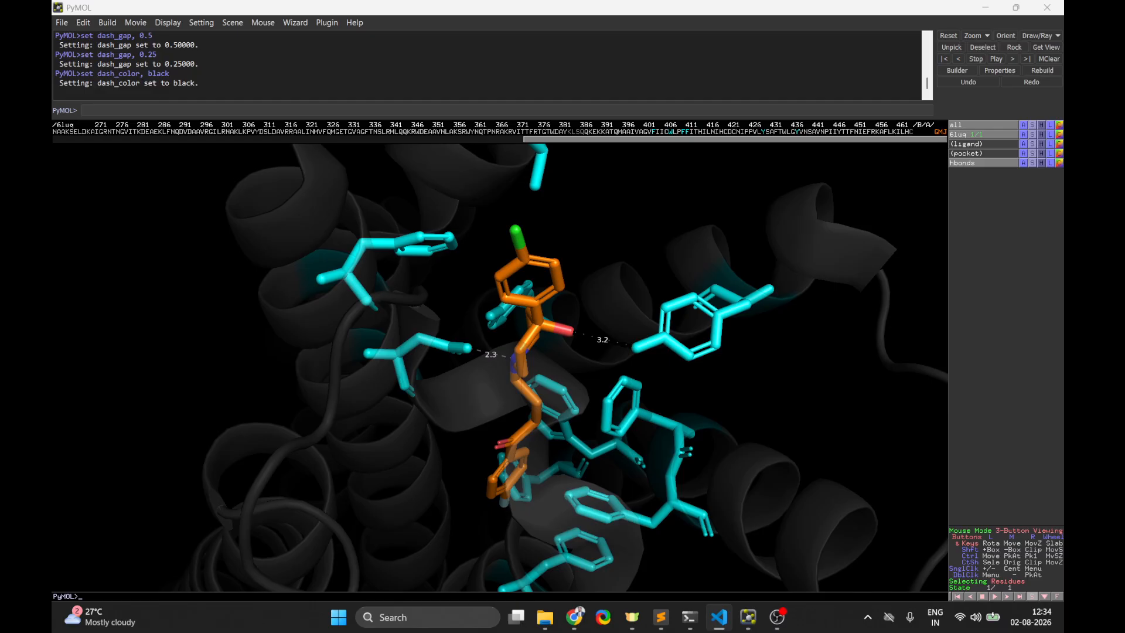
pyautogui.hotkey('alt', 'Tab')
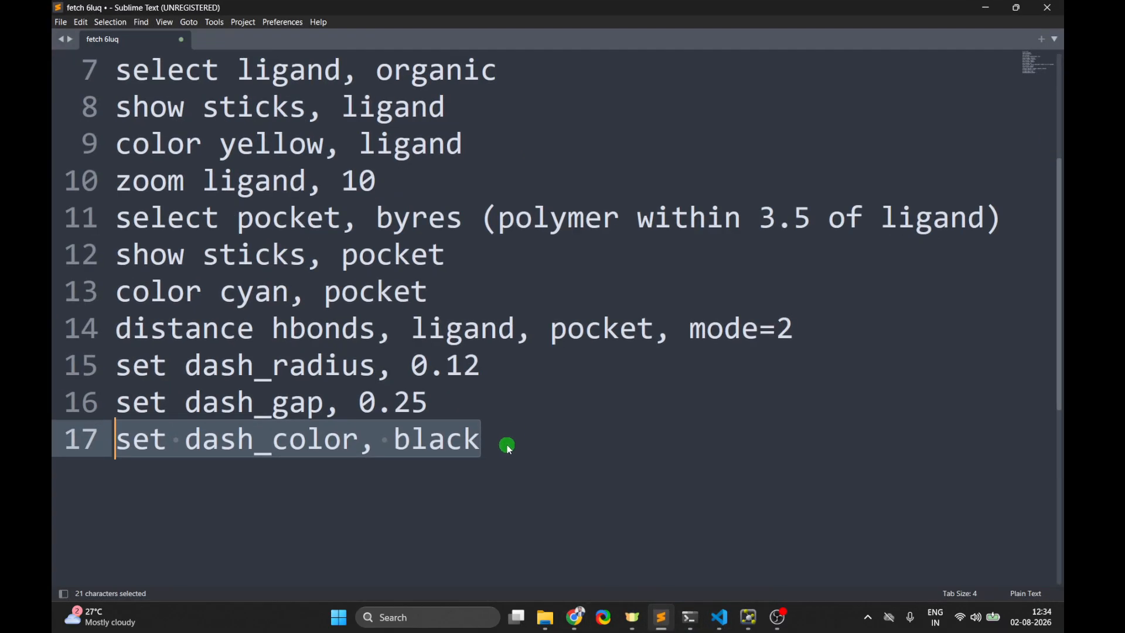
pyautogui.click(509, 446)
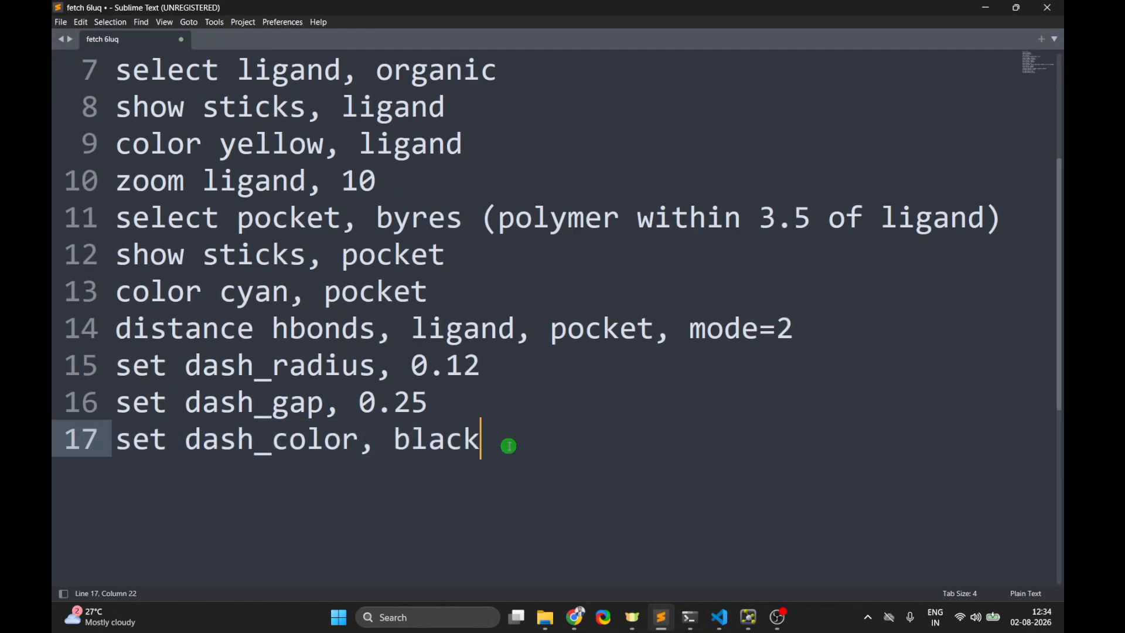
pyautogui.press('Return')
pyautogui.hotkey('ctrl', 'v')
pyautogui.scroll(-1, 736, 459)
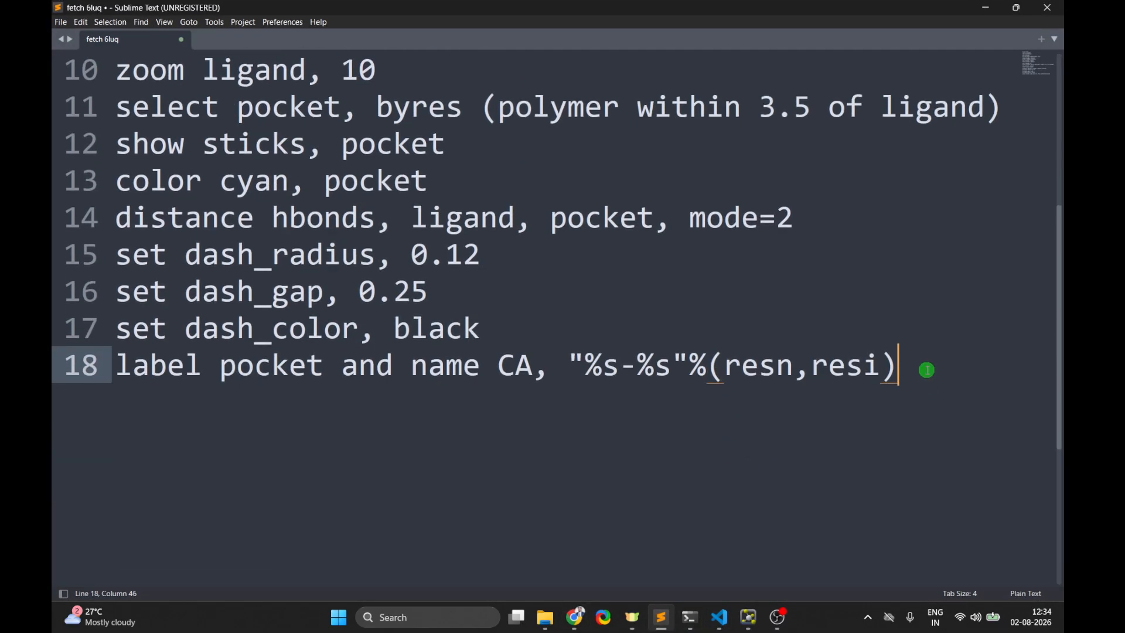
pyautogui.moveTo(926, 370); pyautogui.dragTo(194, 372)
pyautogui.click(135, 447)
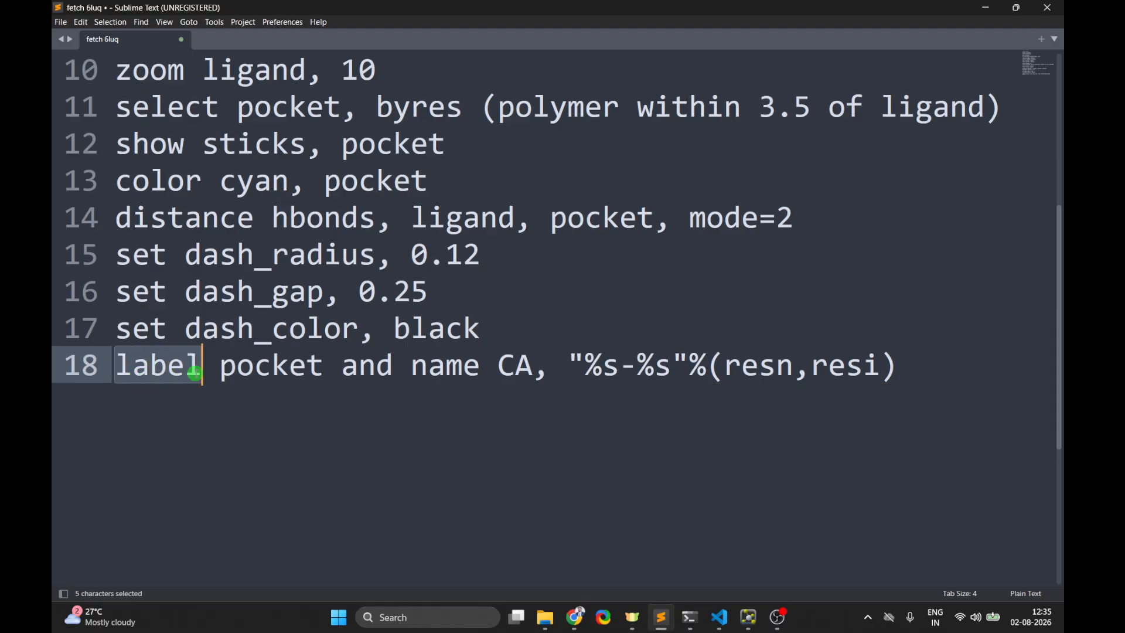
pyautogui.click(228, 381)
pyautogui.click(553, 377)
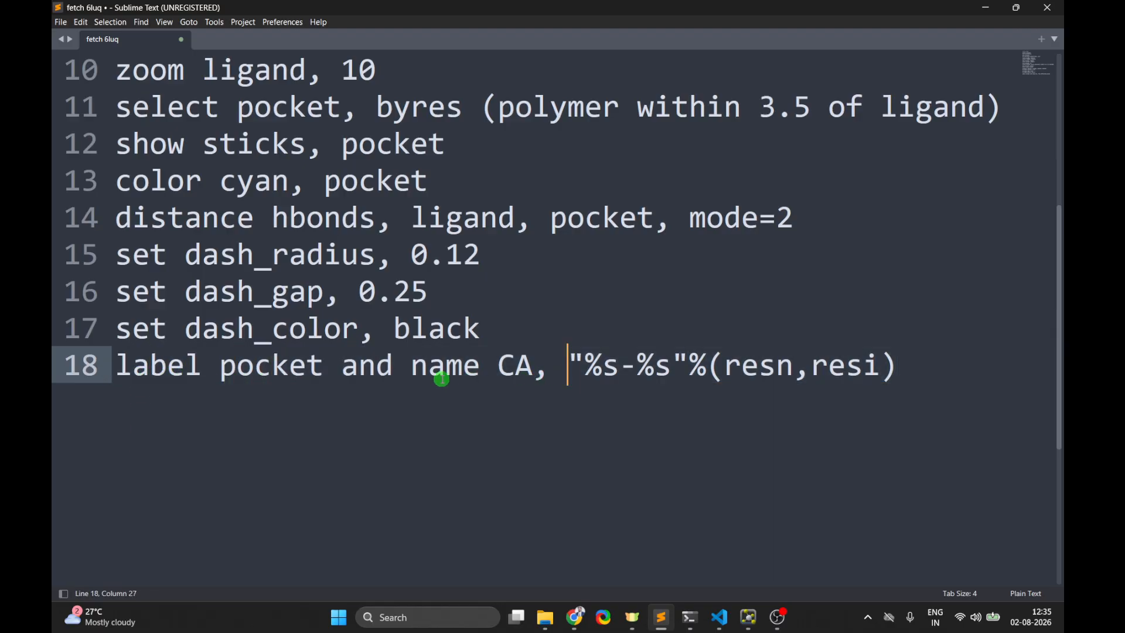
pyautogui.moveTo(533, 366); pyautogui.dragTo(503, 367)
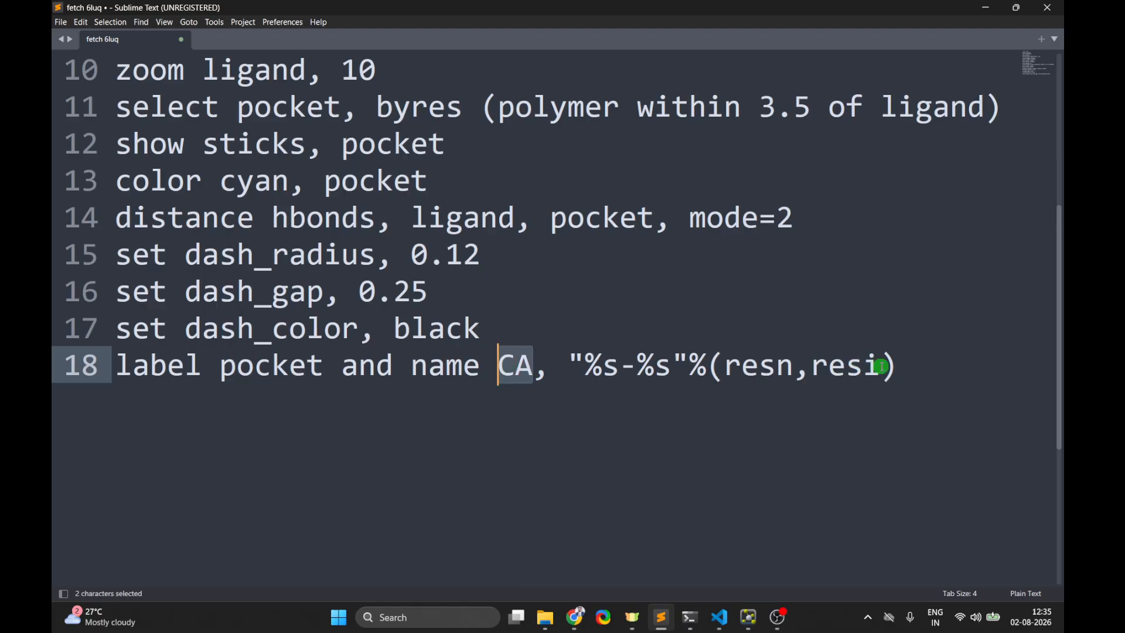
pyautogui.moveTo(894, 367); pyautogui.dragTo(116, 372)
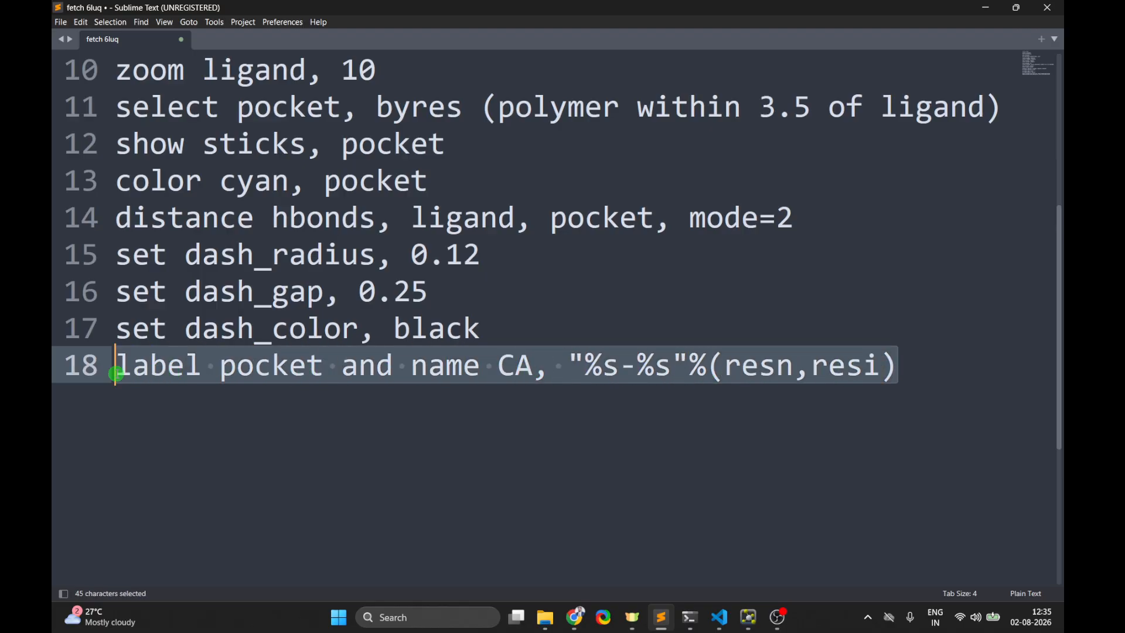
# - Return to PyMOL, run 'label pocket and name CA, "%s-%s"%(resn,resi)', and inspect the pocket residue labels close up
pyautogui.click(986, 7)
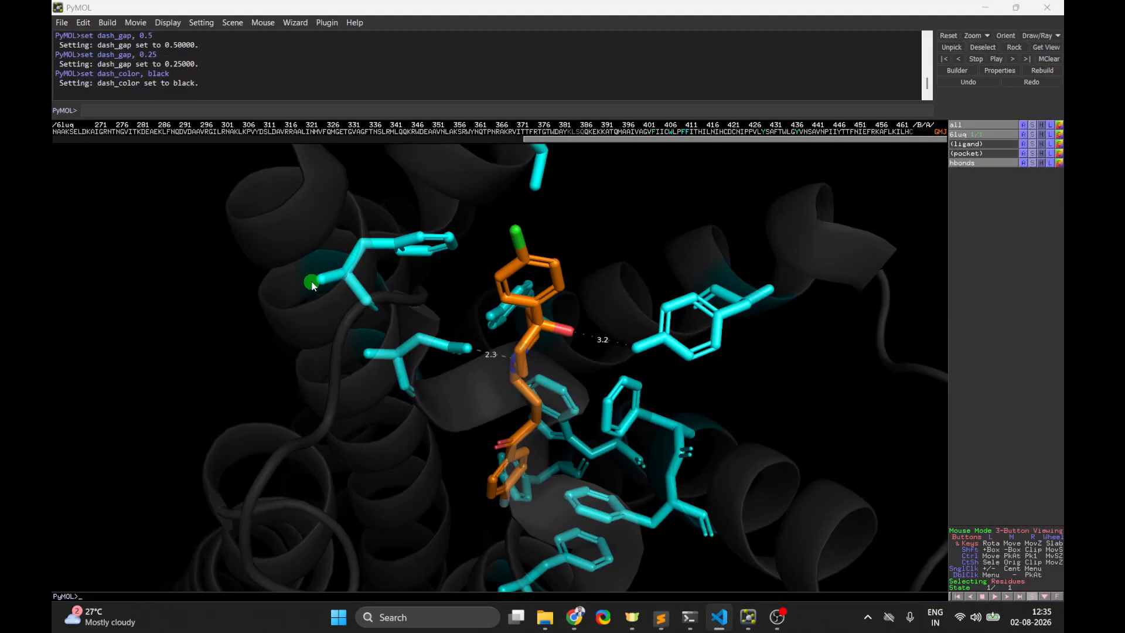
pyautogui.click(299, 109)
pyautogui.hotkey('ctrl', 'v')
pyautogui.press('Return')
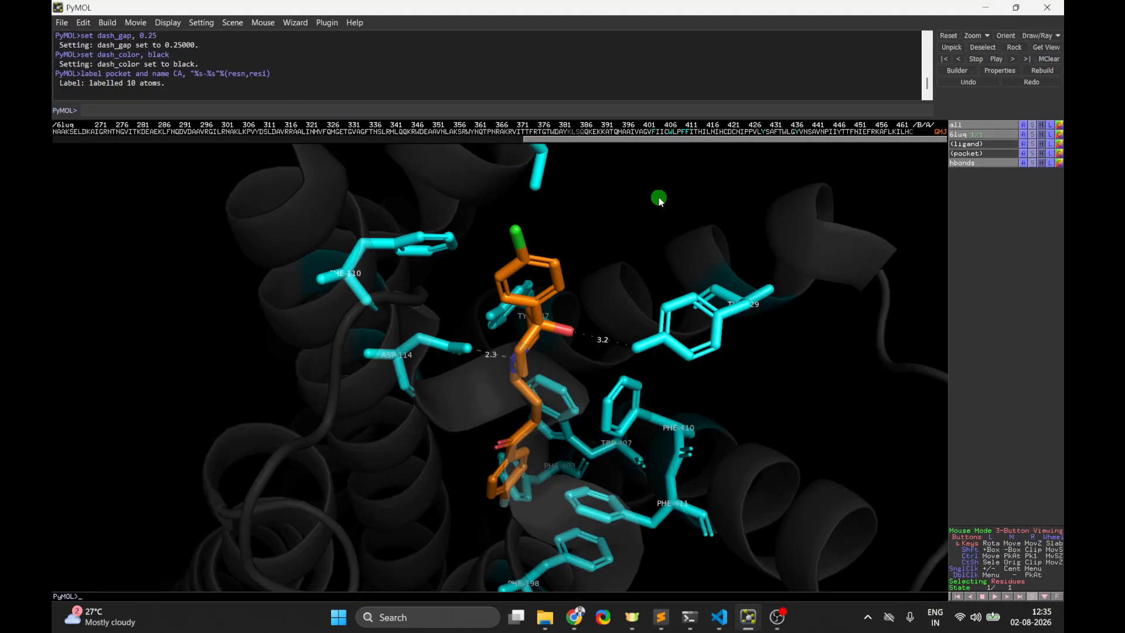
pyautogui.moveTo(658, 195); pyautogui.dragTo(798, 346, button='right')
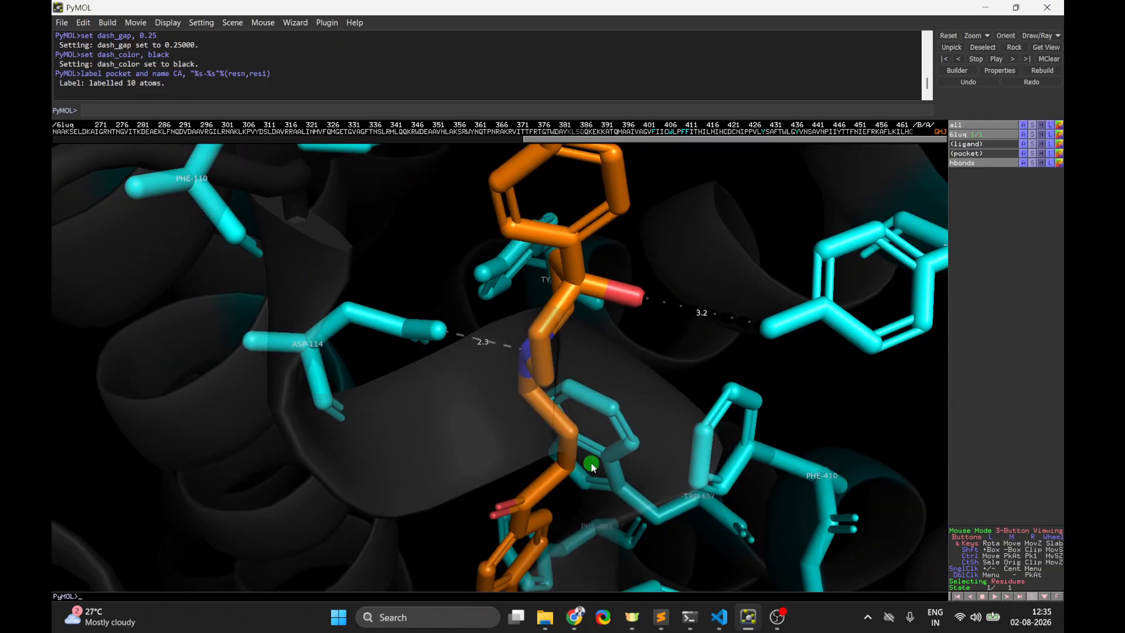
pyautogui.moveTo(833, 410); pyautogui.dragTo(831, 565, button='right')
pyautogui.moveTo(830, 562); pyautogui.dragTo(530, 364, button='middle')
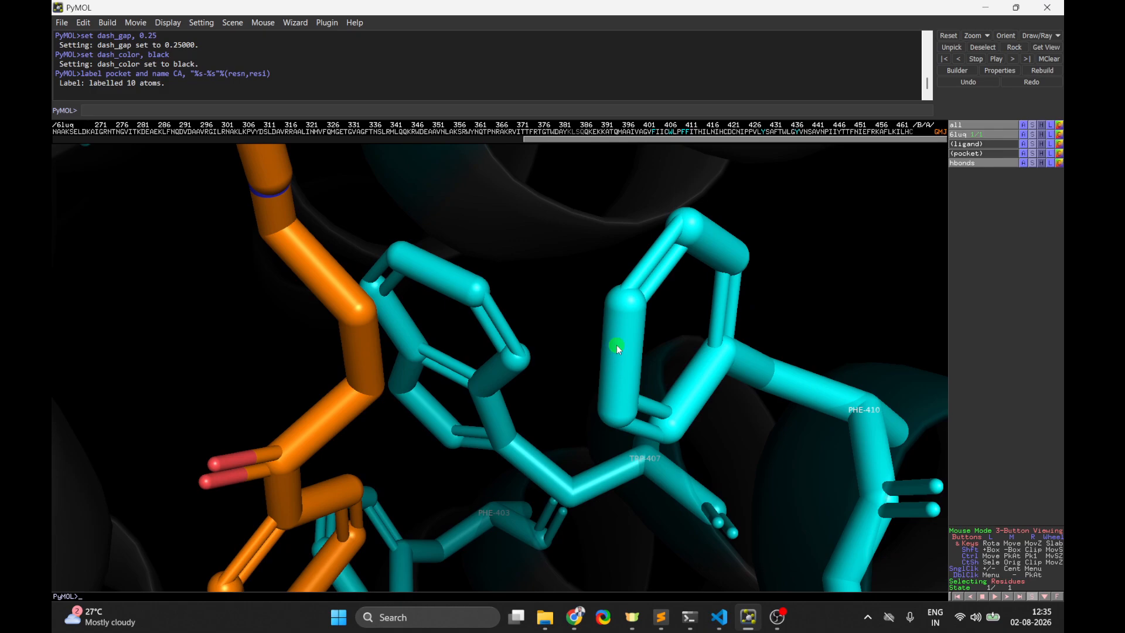
pyautogui.moveTo(617, 346); pyautogui.dragTo(653, 260, button='right')
pyautogui.moveTo(766, 334); pyautogui.dragTo(804, 345)
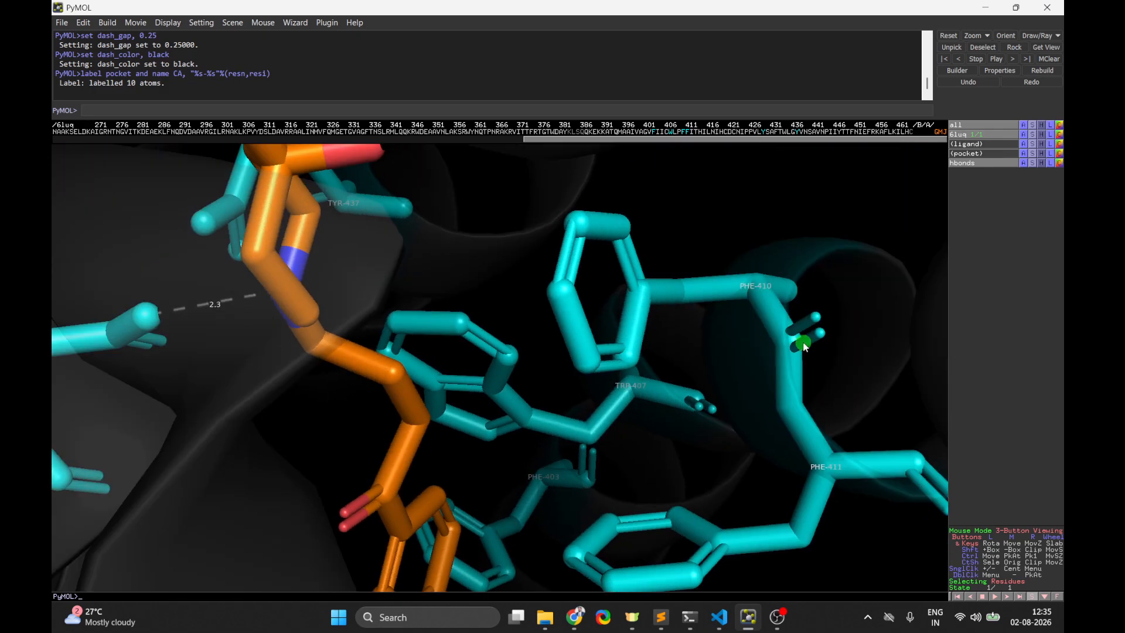
# - Examine the PHE-410 label up close and recentre the view on the ligand and surrounding labelled pocket residues
pyautogui.moveTo(801, 285); pyautogui.dragTo(502, 421, button='right')
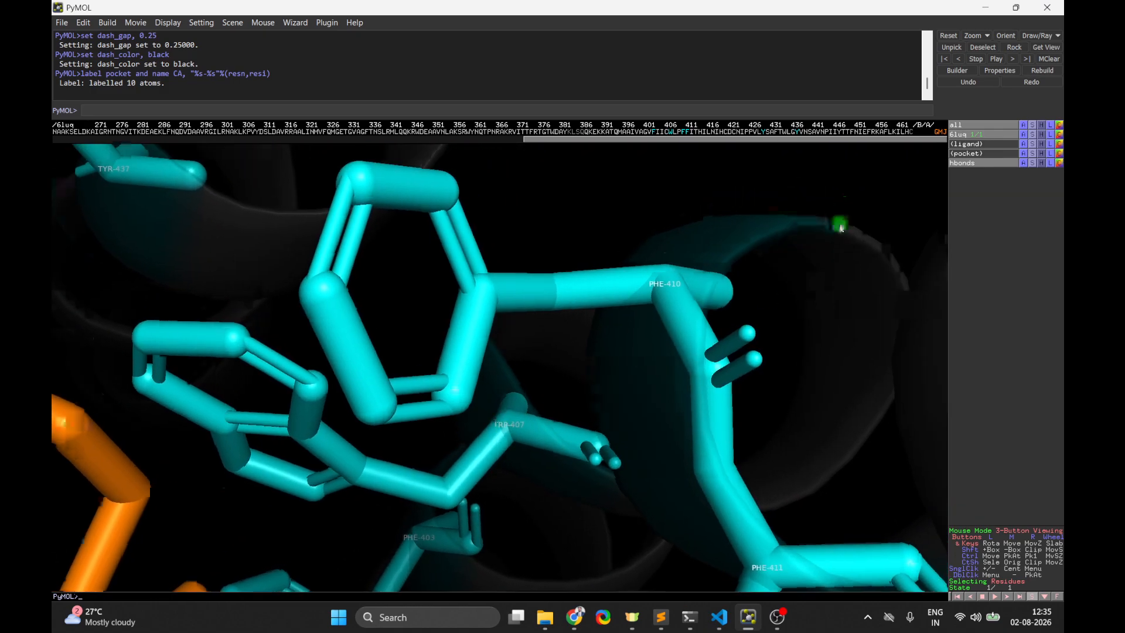
pyautogui.moveTo(841, 221); pyautogui.dragTo(840, 257, button='right')
pyautogui.moveTo(839, 255); pyautogui.dragTo(665, 326, button='middle')
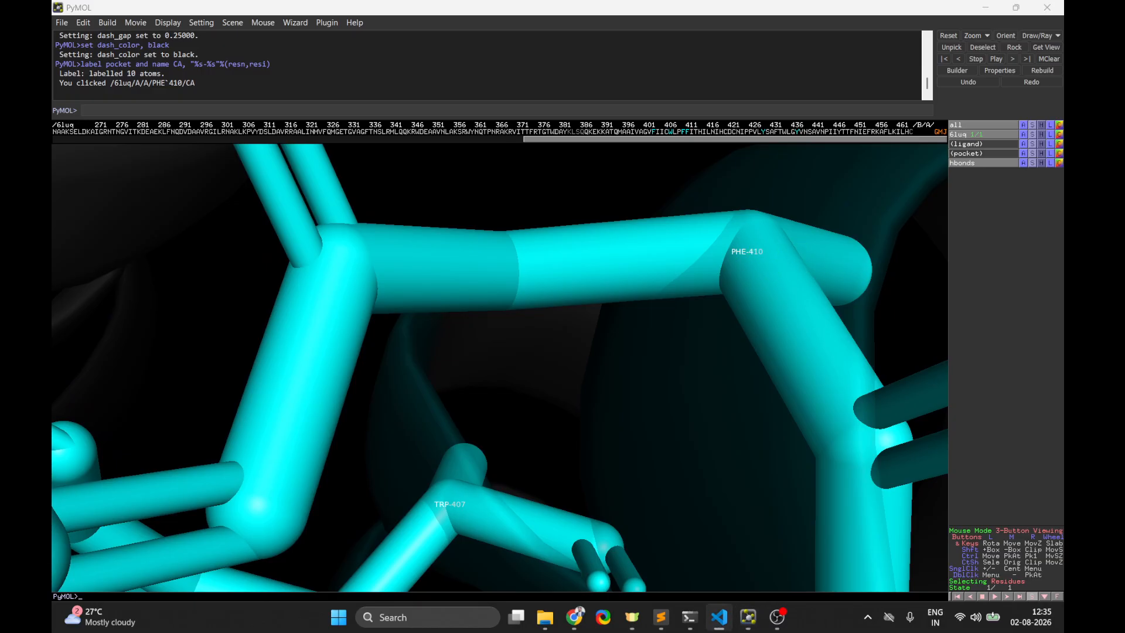
pyautogui.moveTo(578, 403)
pyautogui.mouseDown(button='right')
pyautogui.moveTo(509, 430)
pyautogui.moveTo(515, 357)
pyautogui.mouseUp(button='right')
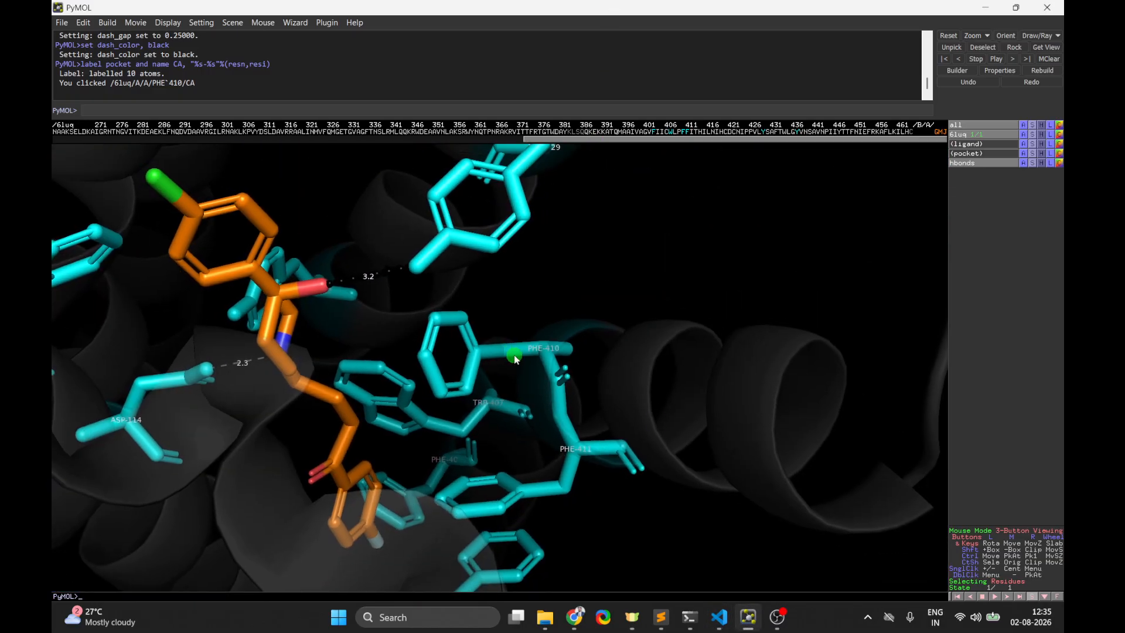
pyautogui.middleClick(515, 356)
pyautogui.moveTo(639, 296); pyautogui.dragTo(779, 289, button='middle')
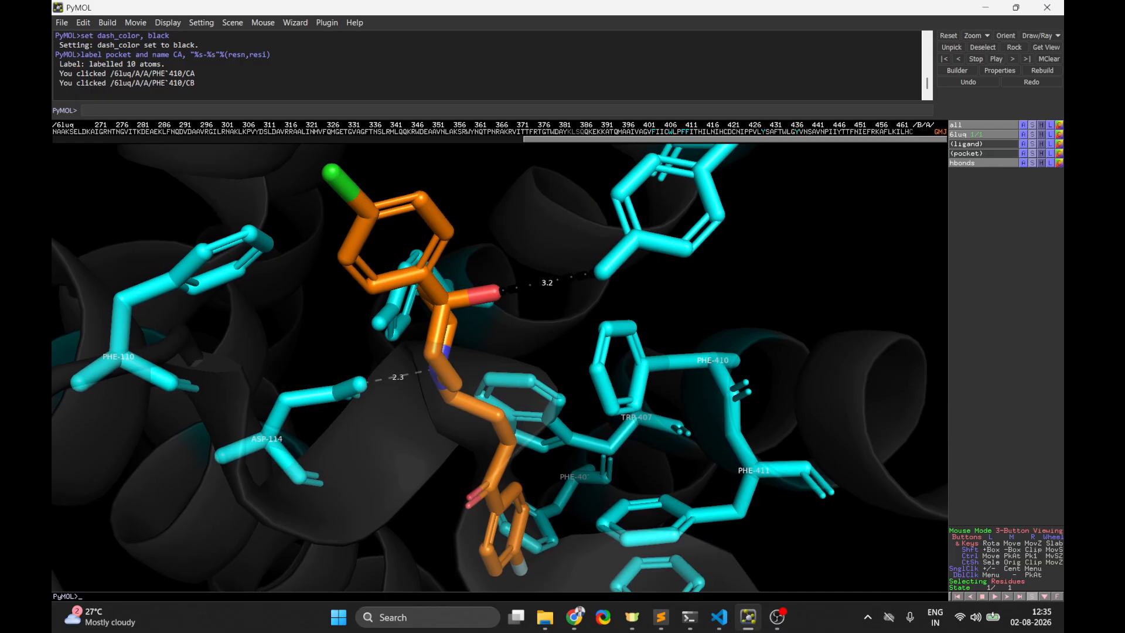
# - Switch to the Sublime Text notes and add "set label_size,22" as line 19
pyautogui.hotkey('alt', 'Tab')
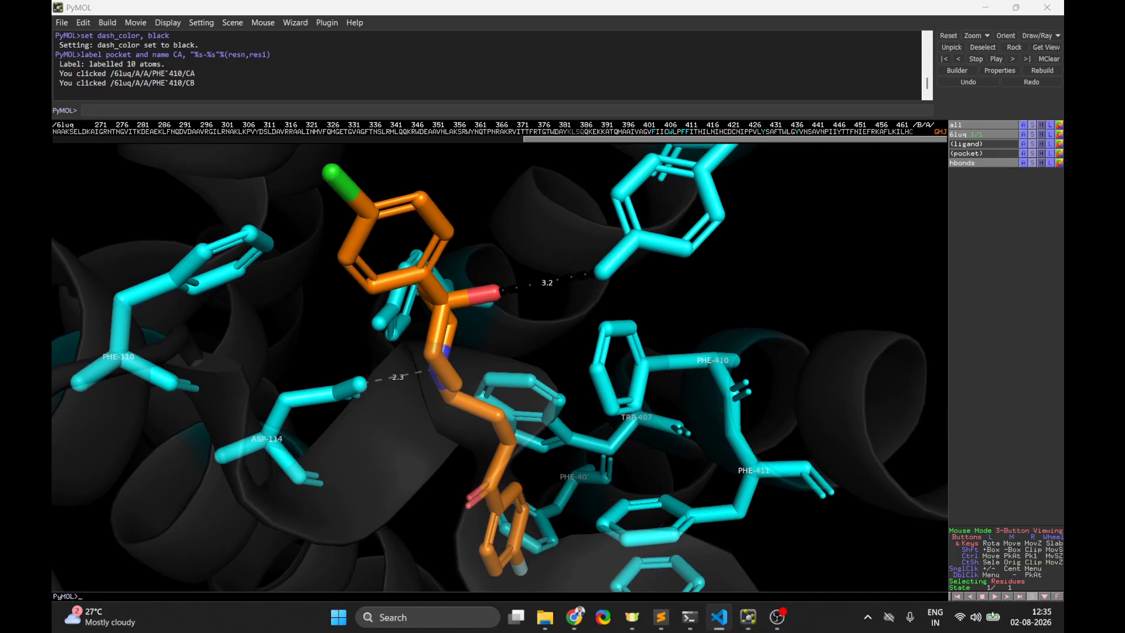
pyautogui.click(661, 617)
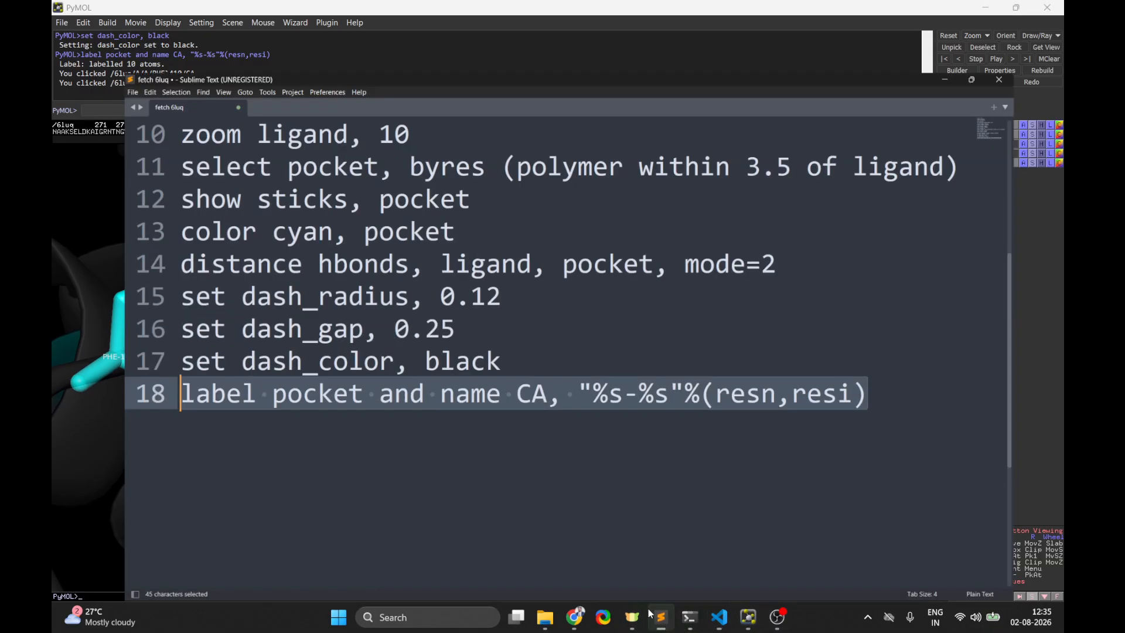
pyautogui.click(969, 387)
pyautogui.press('Return')
pyautogui.write('set label_size,22')
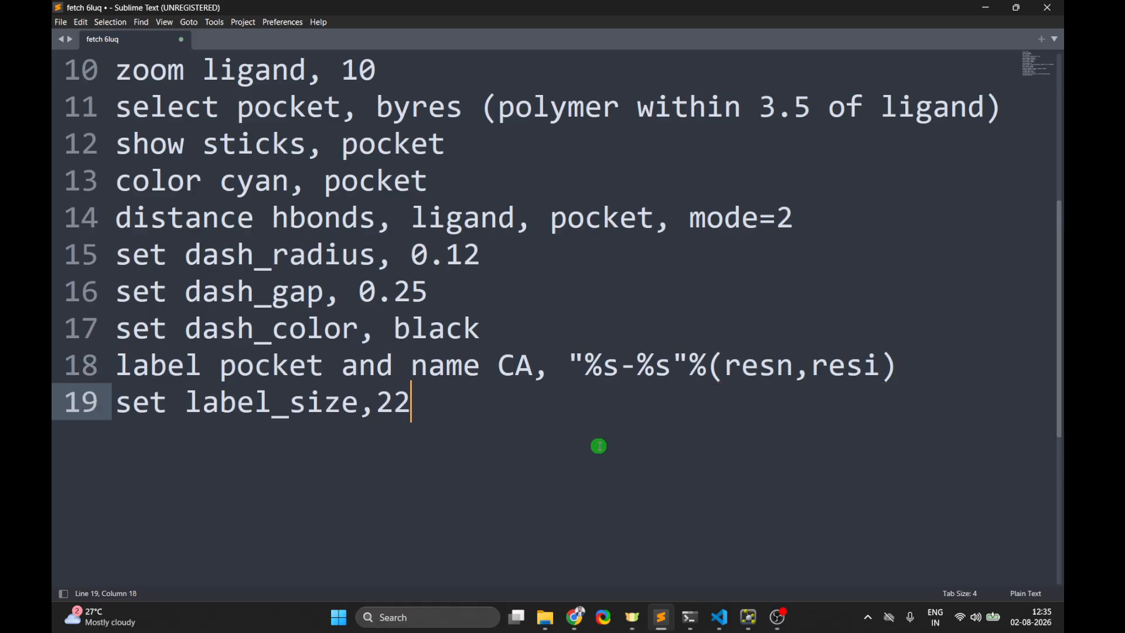
# - Return to PyMOL, run "set label_size,22", and inspect the resized labels across the whole pocket
pyautogui.click(985, 7)
pyautogui.click(291, 110)
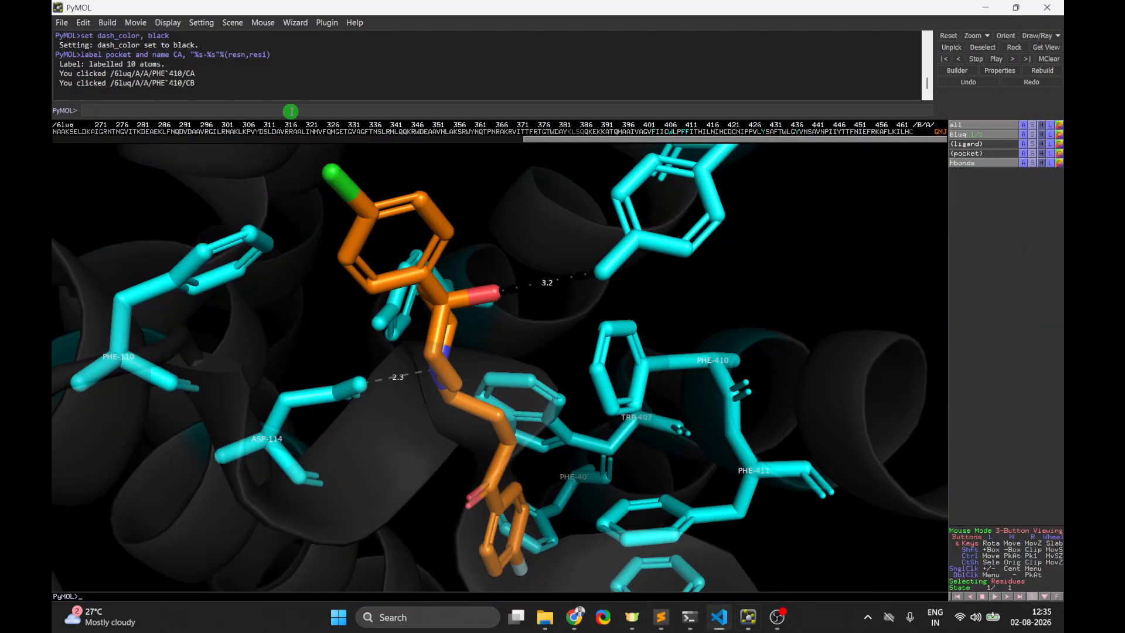
pyautogui.press('Return')
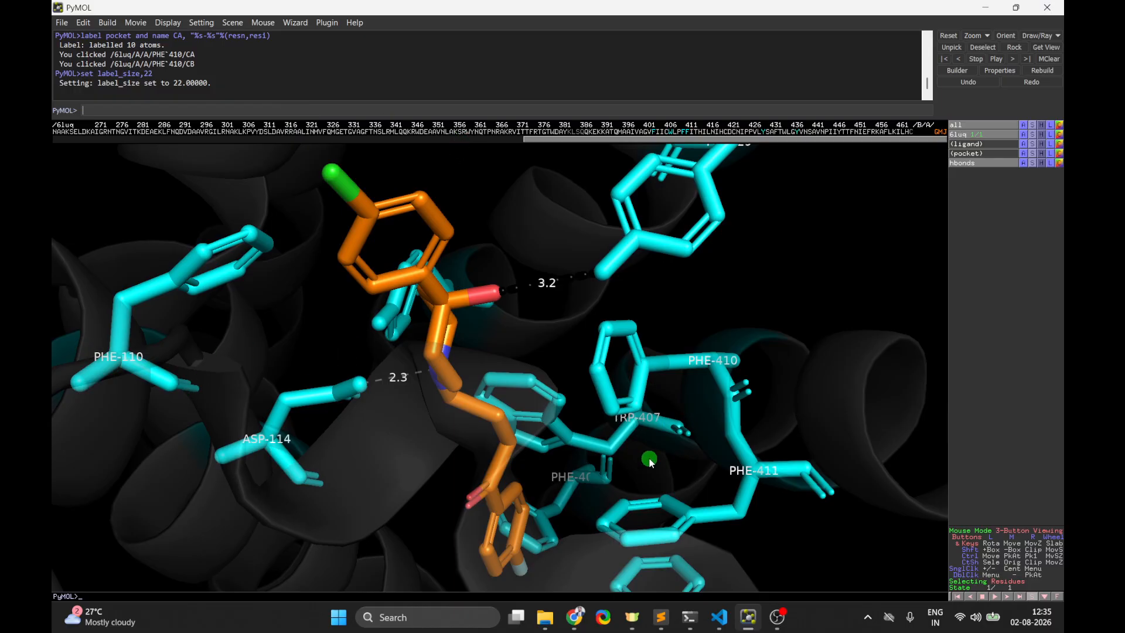
pyautogui.moveTo(797, 381); pyautogui.dragTo(748, 341, button='right')
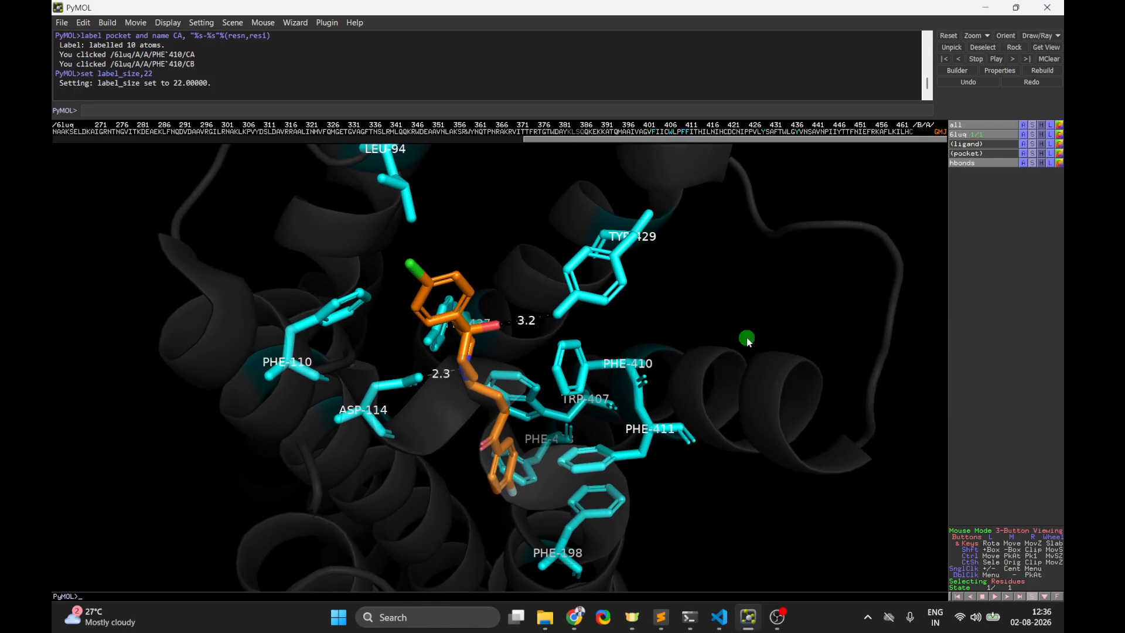
# - Switch to the Sublime Text notes and add "set label_color, black" as line 20
pyautogui.hotkey('alt', 'Tab')
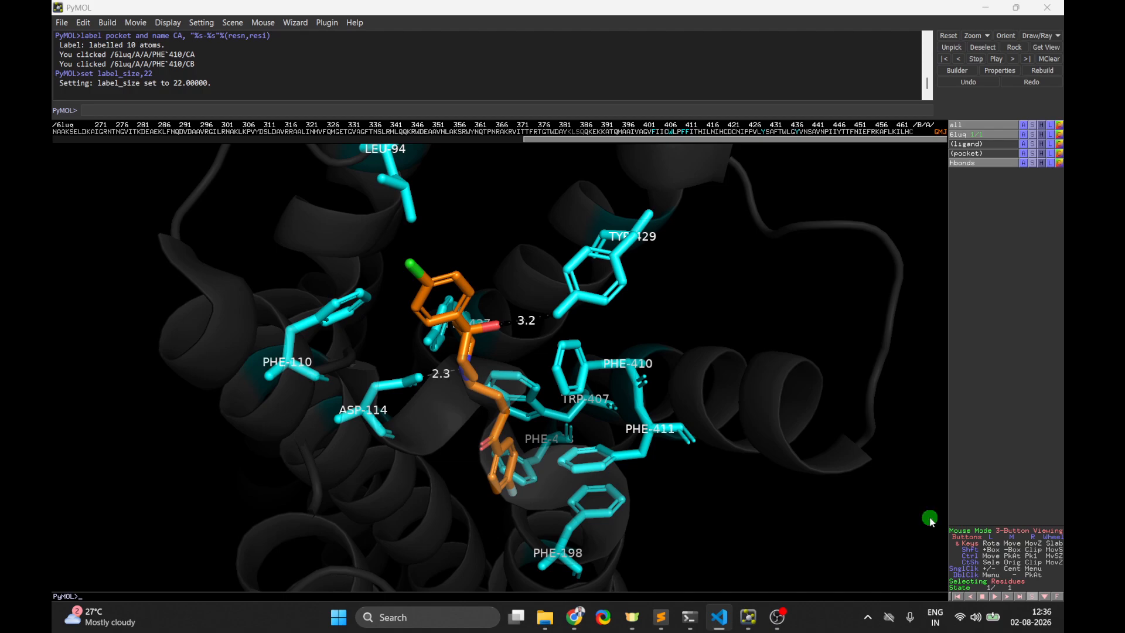
pyautogui.click(660, 616)
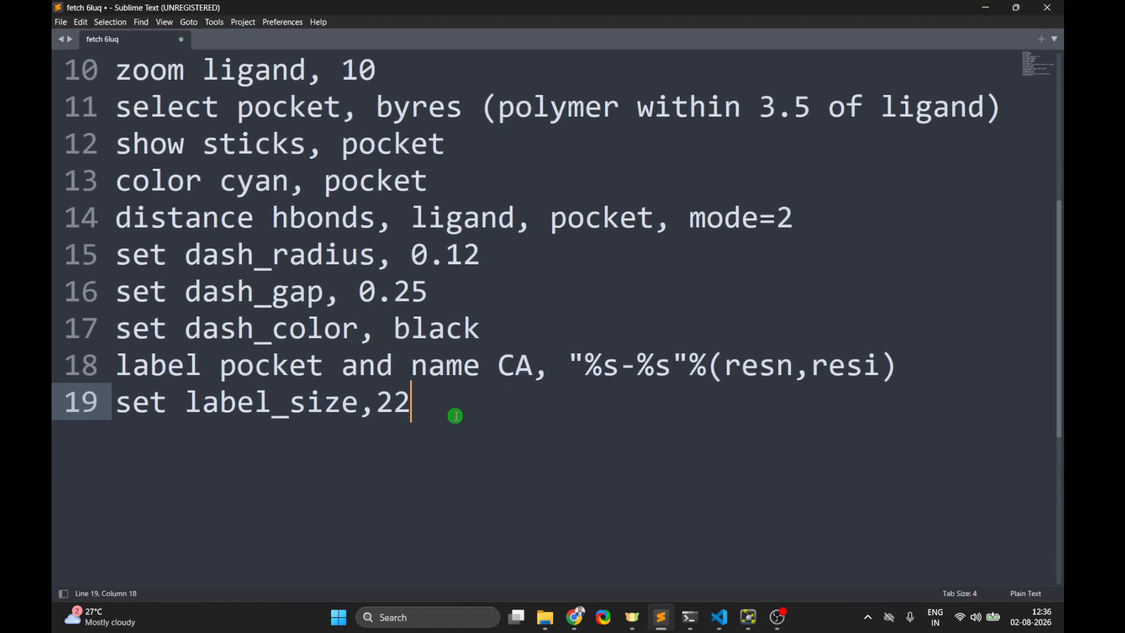
pyautogui.press('Return')
pyautogui.hotkey('ctrl', 'v')
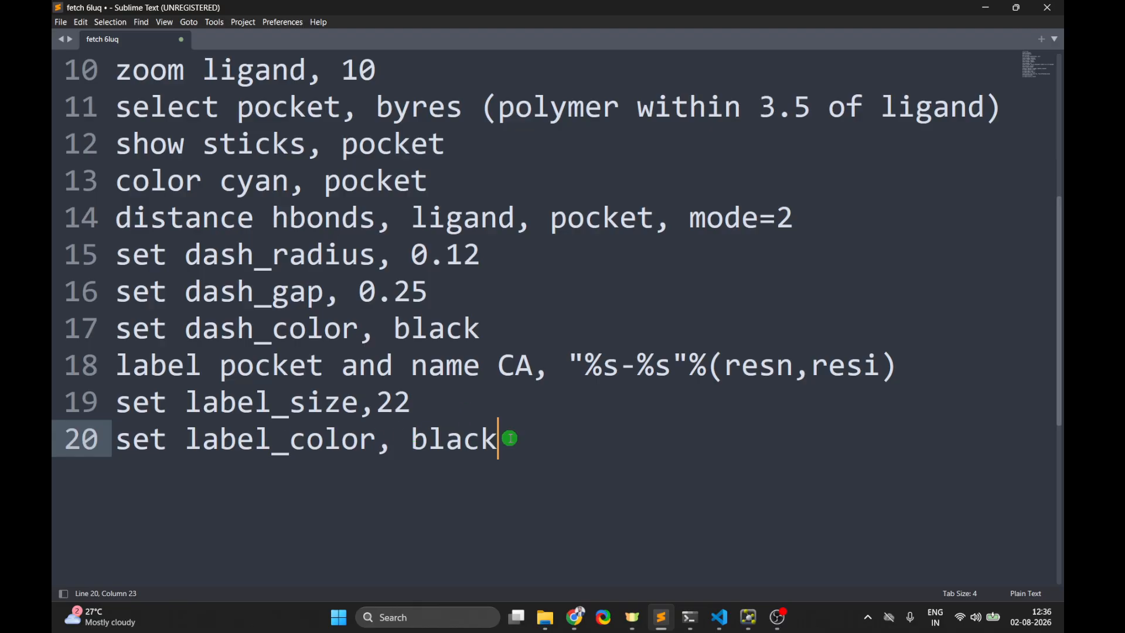
# - Return to PyMOL, run "set label_color, black", and inspect the recoloured pocket labels
pyautogui.click(984, 7)
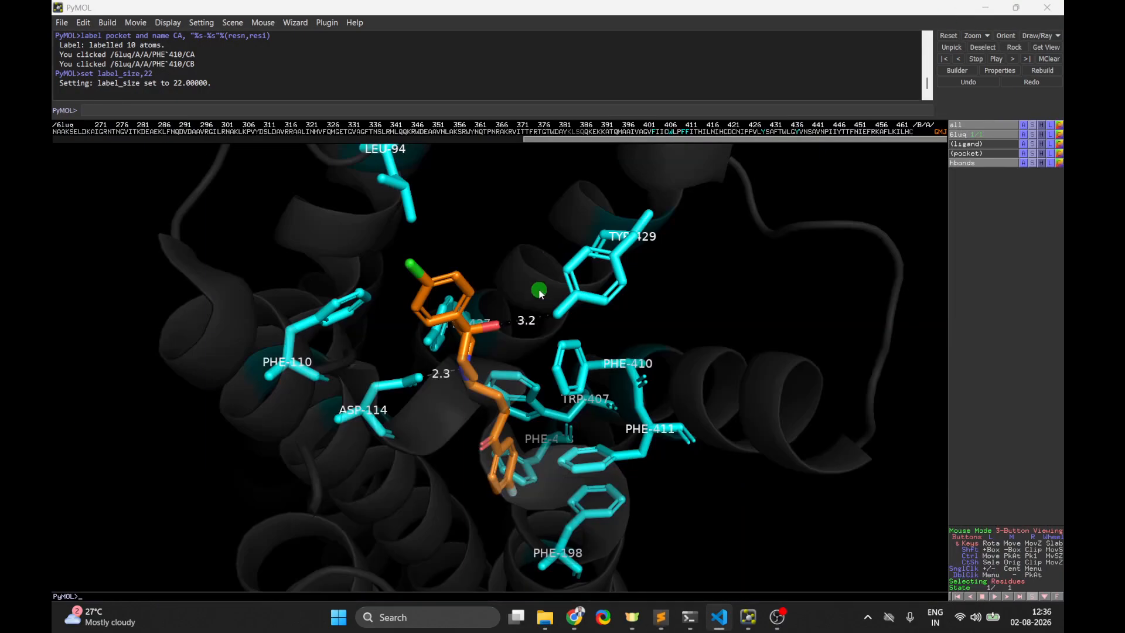
pyautogui.click(381, 111)
pyautogui.press('Return')
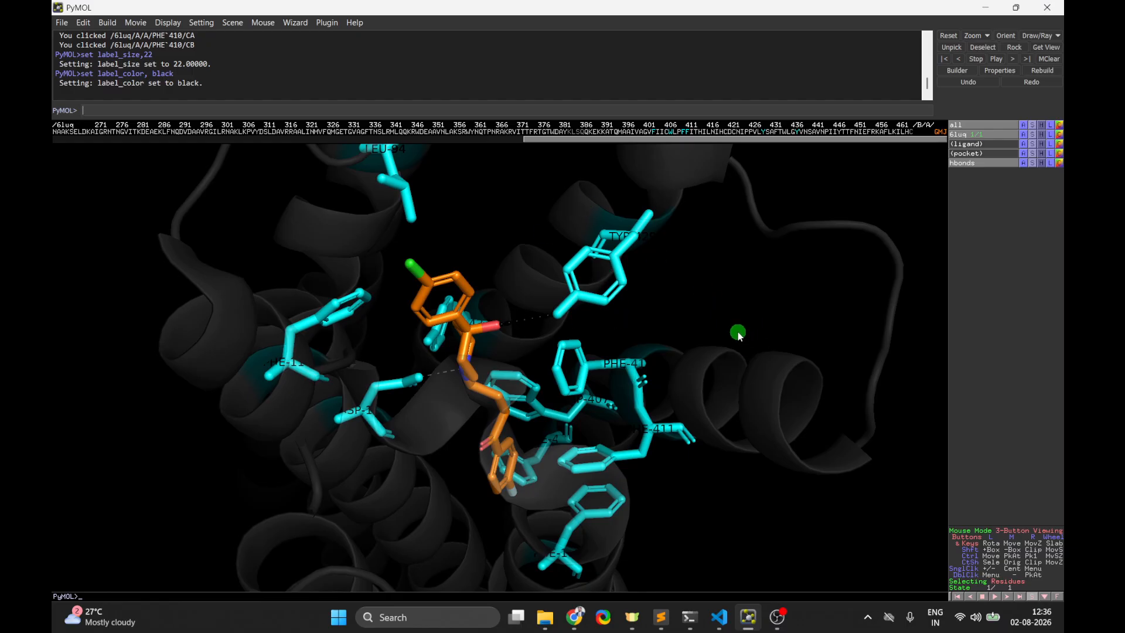
pyautogui.moveTo(740, 331); pyautogui.dragTo(732, 308)
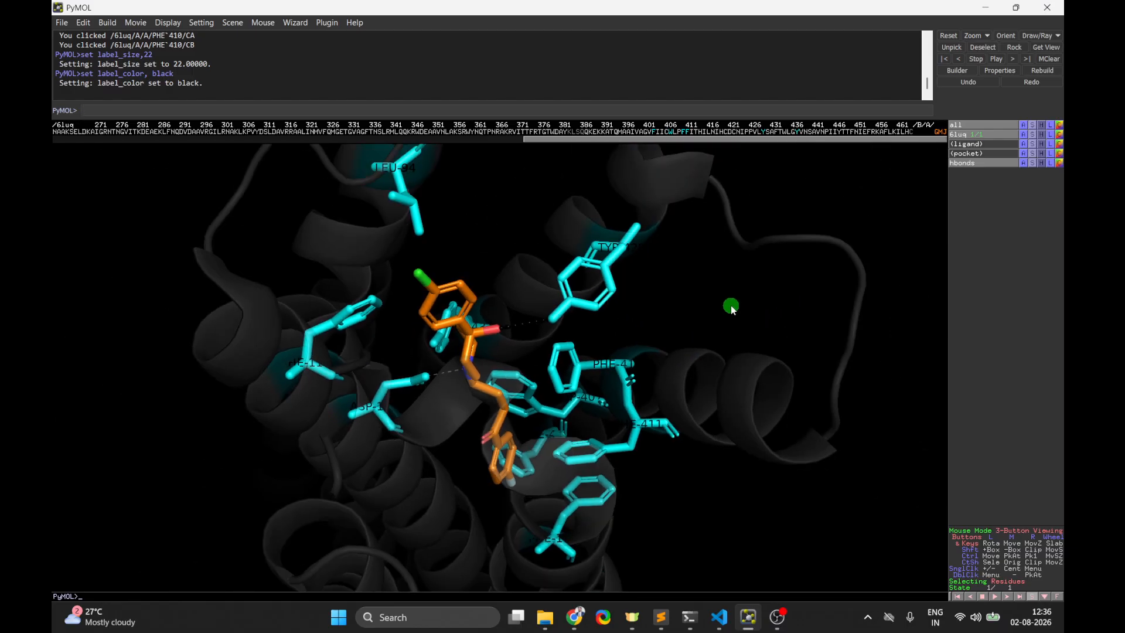
# - Switch to the Sublime Text notes, add "et label_font_id,7" as line 21, and go back to the PyMOL command line
pyautogui.hotkey('alt', 'Tab')
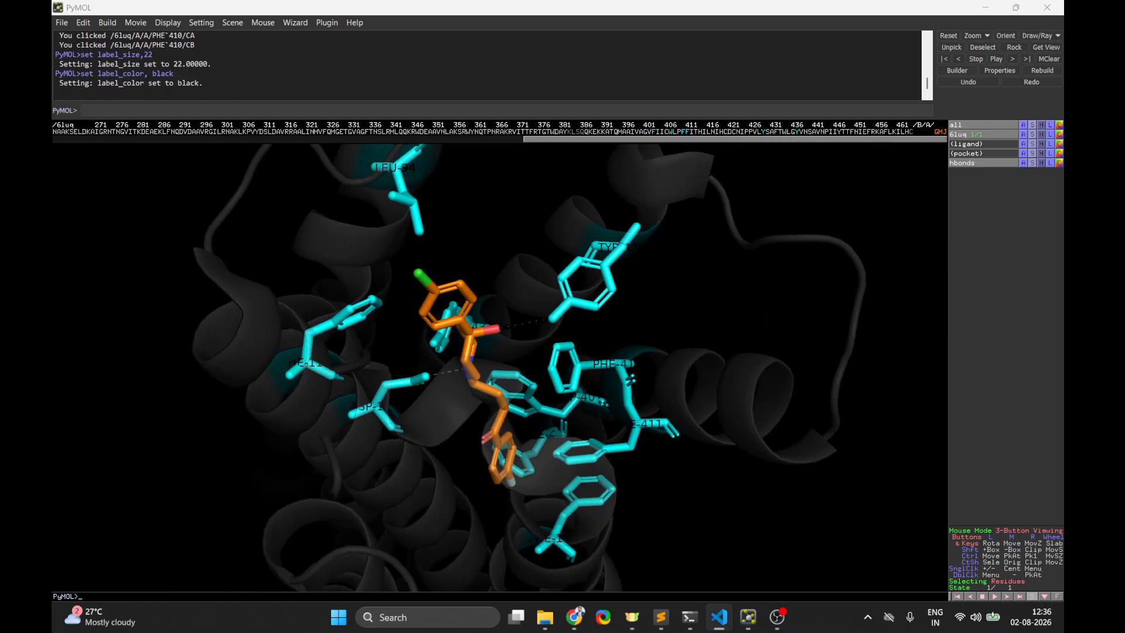
pyautogui.click(664, 628)
pyautogui.press('Return')
pyautogui.write('et label_font_id,7')
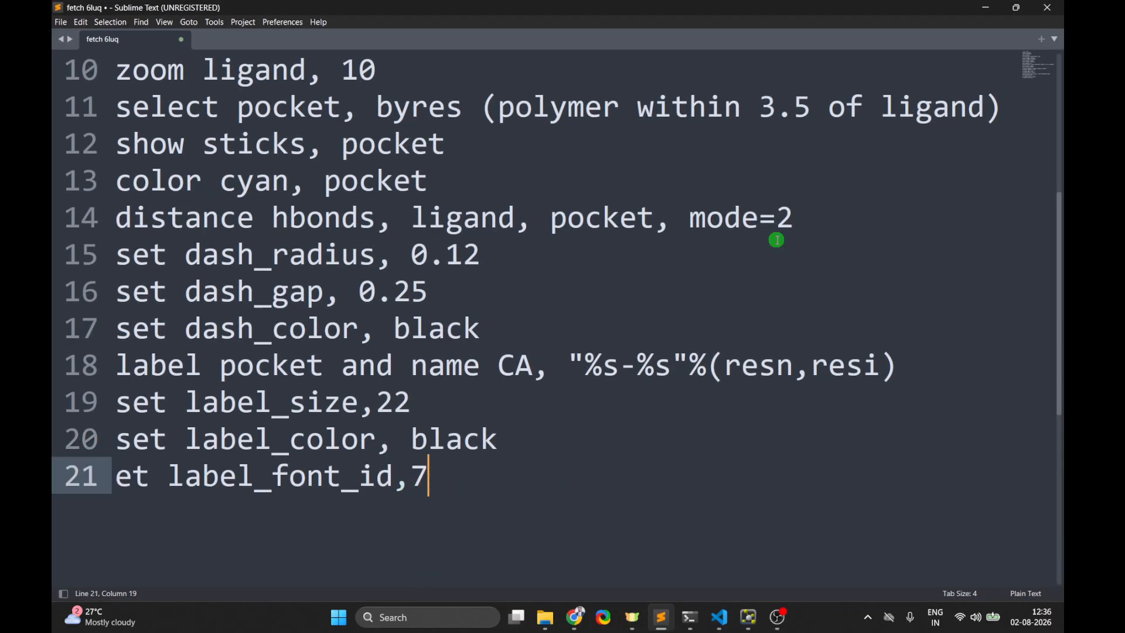
pyautogui.click(984, 7)
pyautogui.click(388, 103)
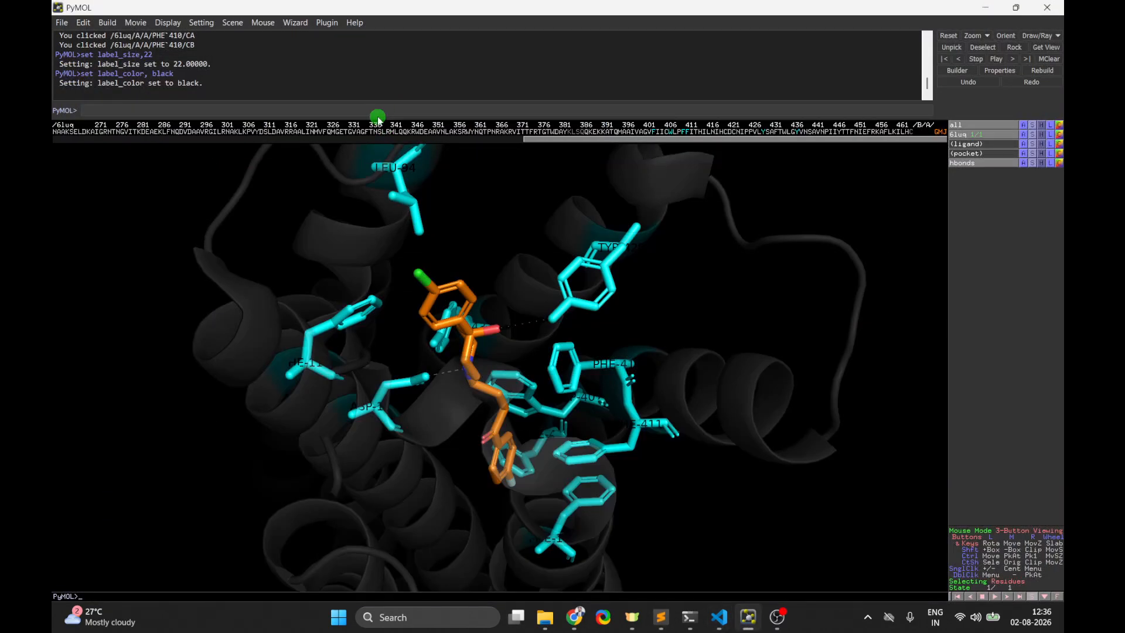
# - Review the label color and font ID values in the Sublime Text notes, and try to run "et label_font_id,7" in PyMOL
pyautogui.click(660, 617)
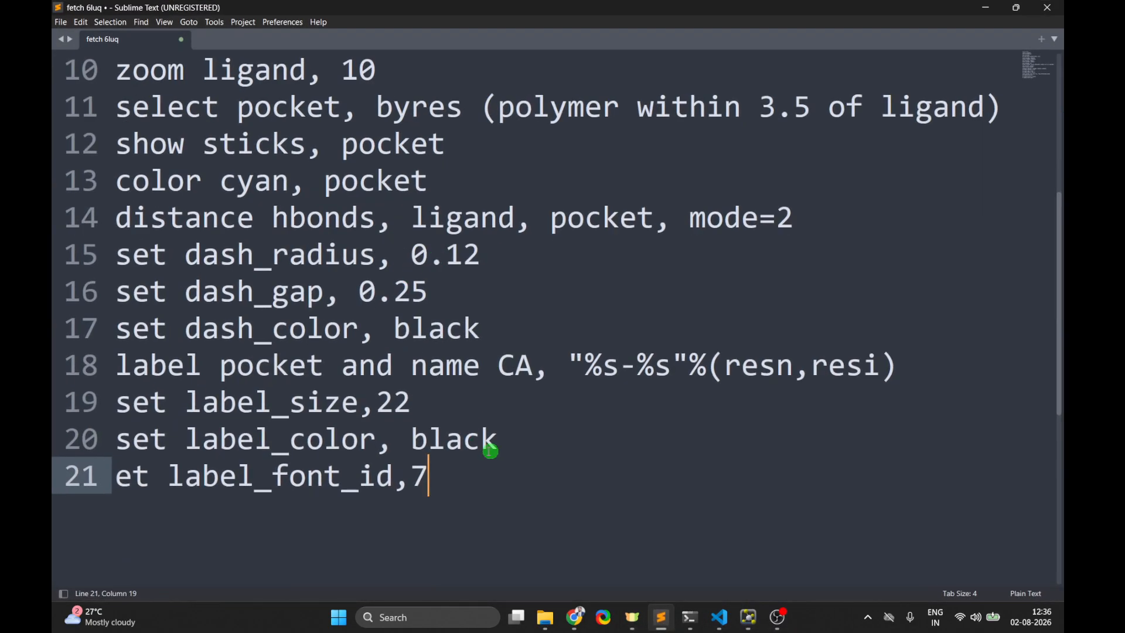
pyautogui.keyDown('ctrl'); pyautogui.scroll(3, 490, 450); pyautogui.keyUp('ctrl')
pyautogui.scroll(3, 606, 495)
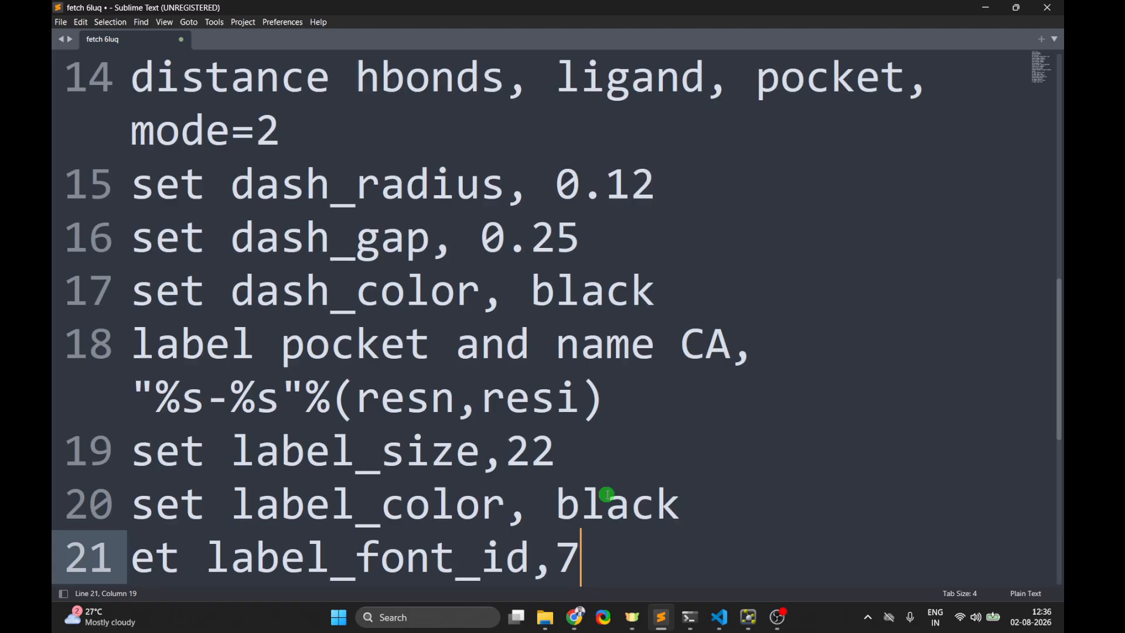
pyautogui.scroll(-1, 607, 495)
pyautogui.moveTo(682, 354); pyautogui.dragTo(555, 346)
pyautogui.moveTo(592, 404); pyautogui.dragTo(554, 399)
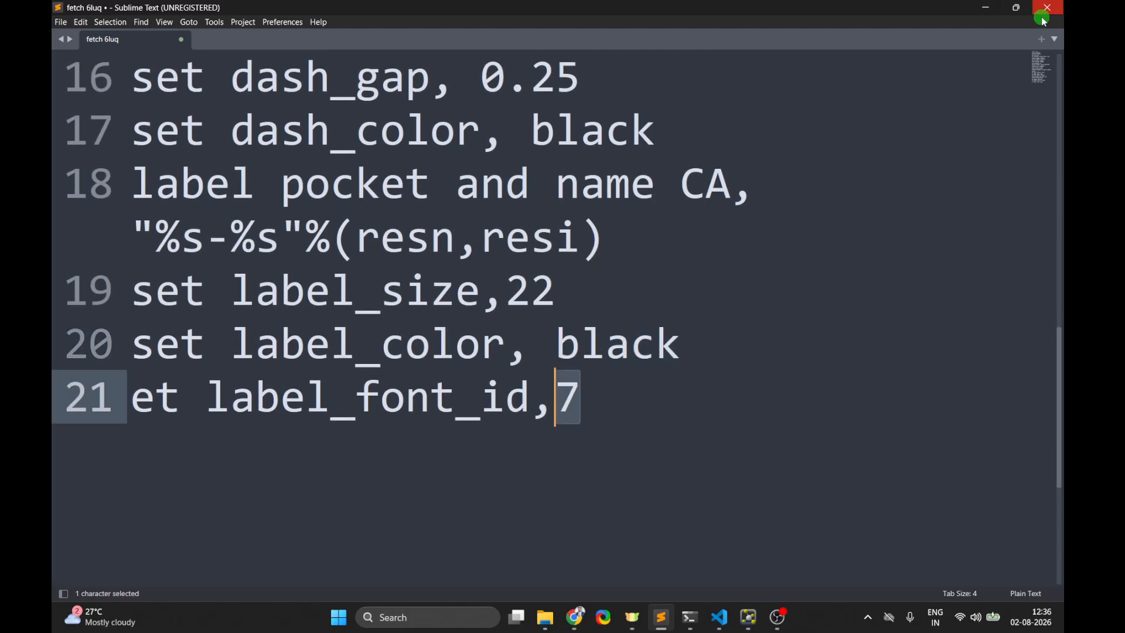
pyautogui.click(985, 7)
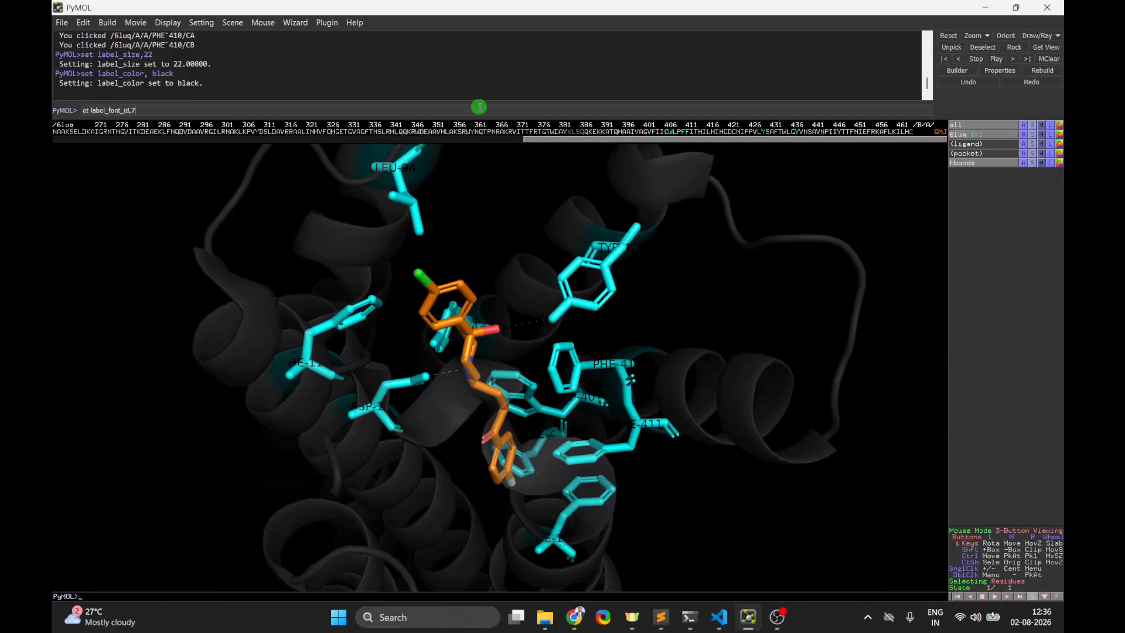
pyautogui.press('Return')
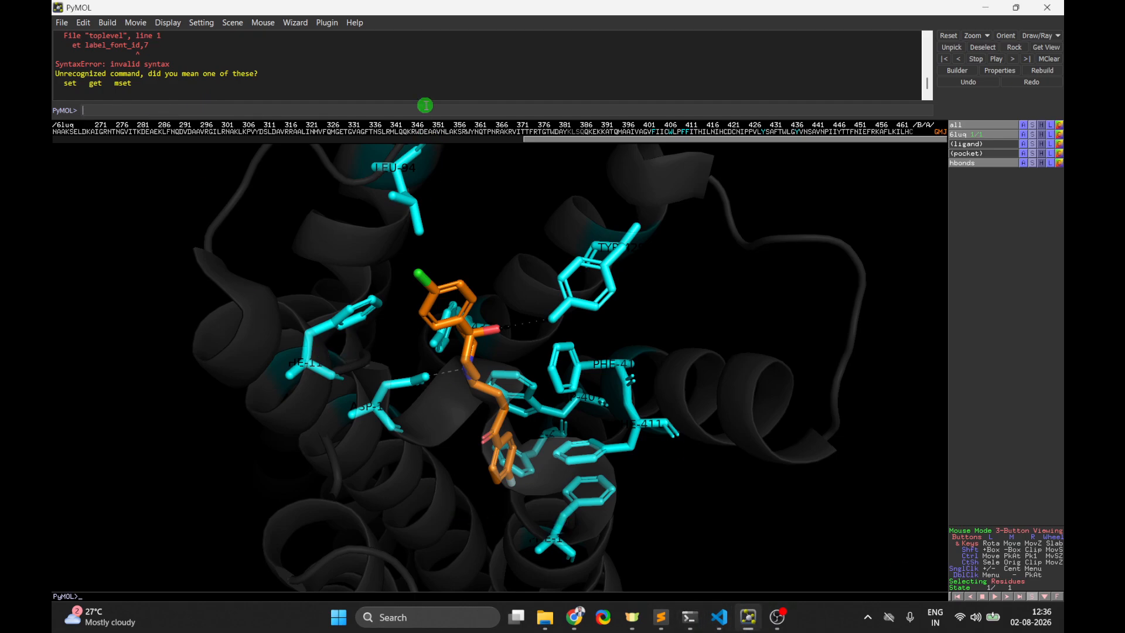
# - Switch to the Sublime Text notes, correct line 21 to "set label_font_id,7", and copy the command
pyautogui.click(661, 617)
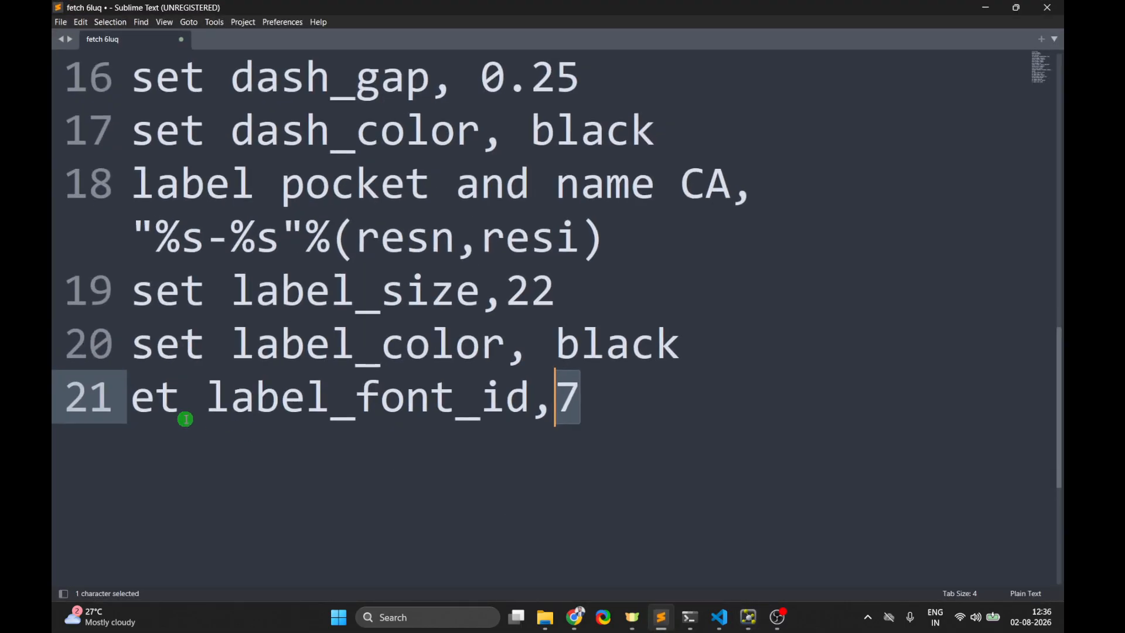
pyautogui.click(155, 410)
pyautogui.click(146, 426)
pyautogui.write('s')
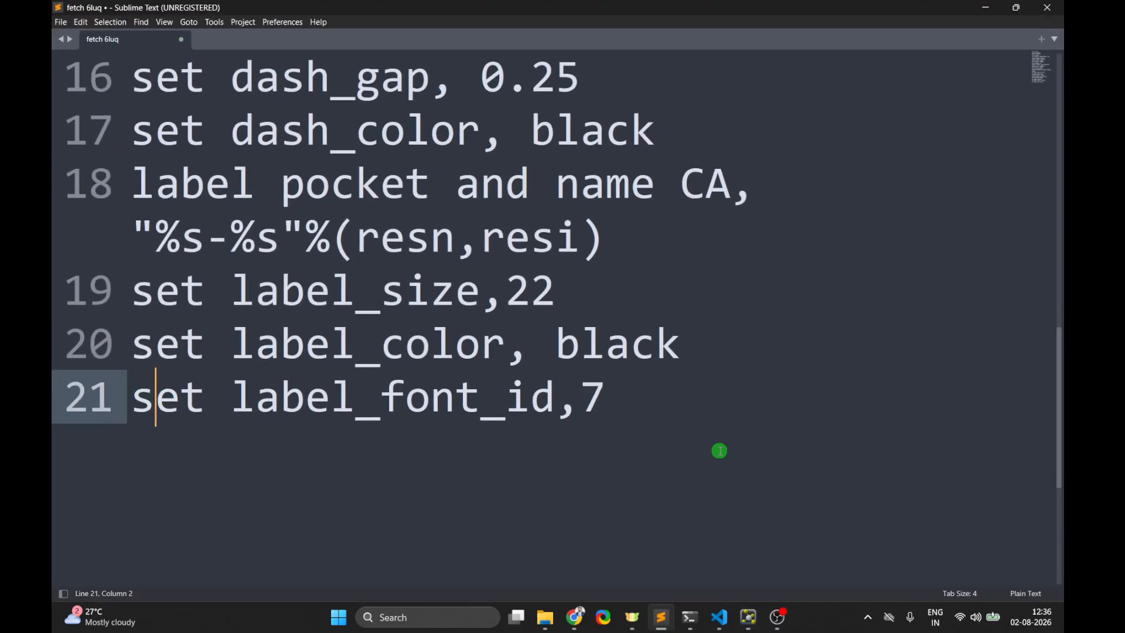
pyautogui.moveTo(621, 398); pyautogui.dragTo(134, 415)
pyautogui.hotkey('ctrl', 'c')
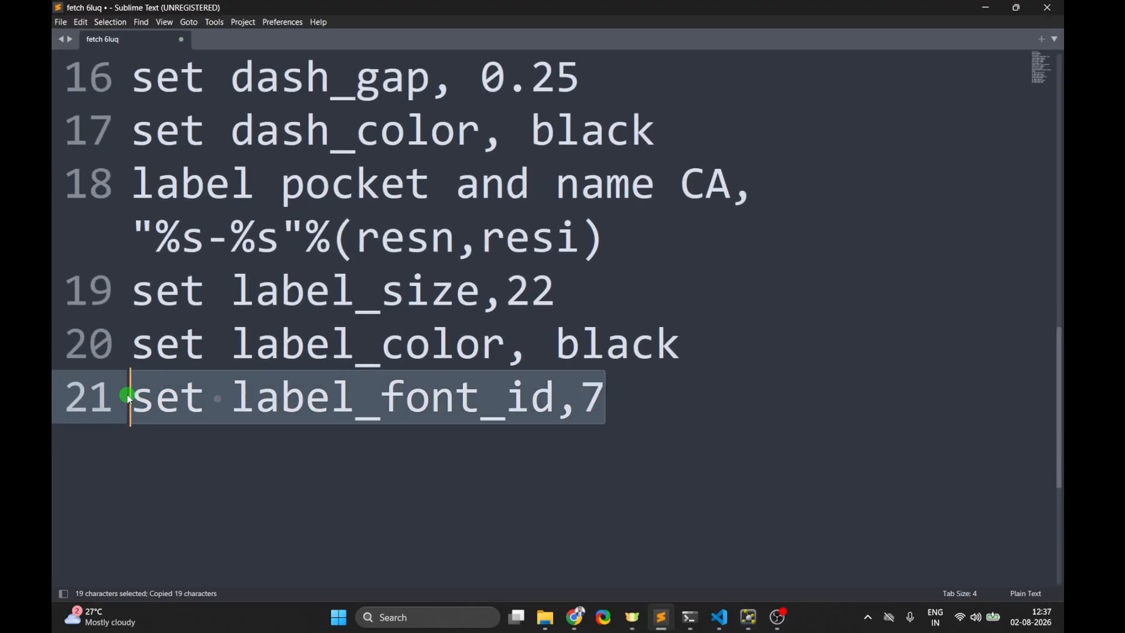
# - Return to PyMOL, run "set label_font_id,7", and inspect the label font near PHE-410 and across the pocket
pyautogui.click(985, 7)
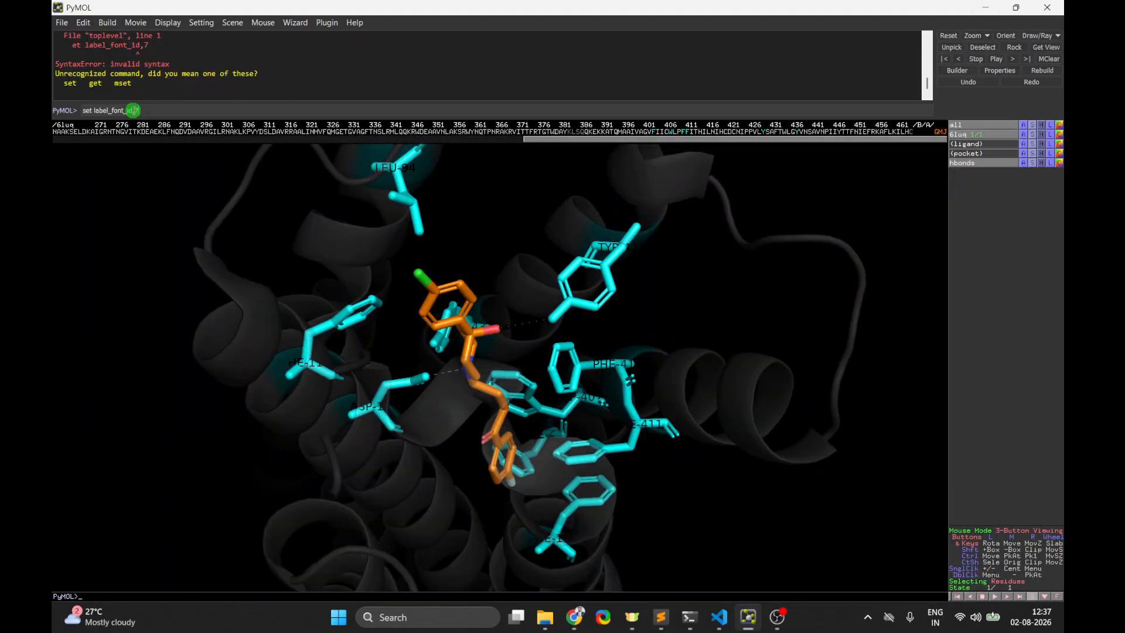
pyautogui.press('Return')
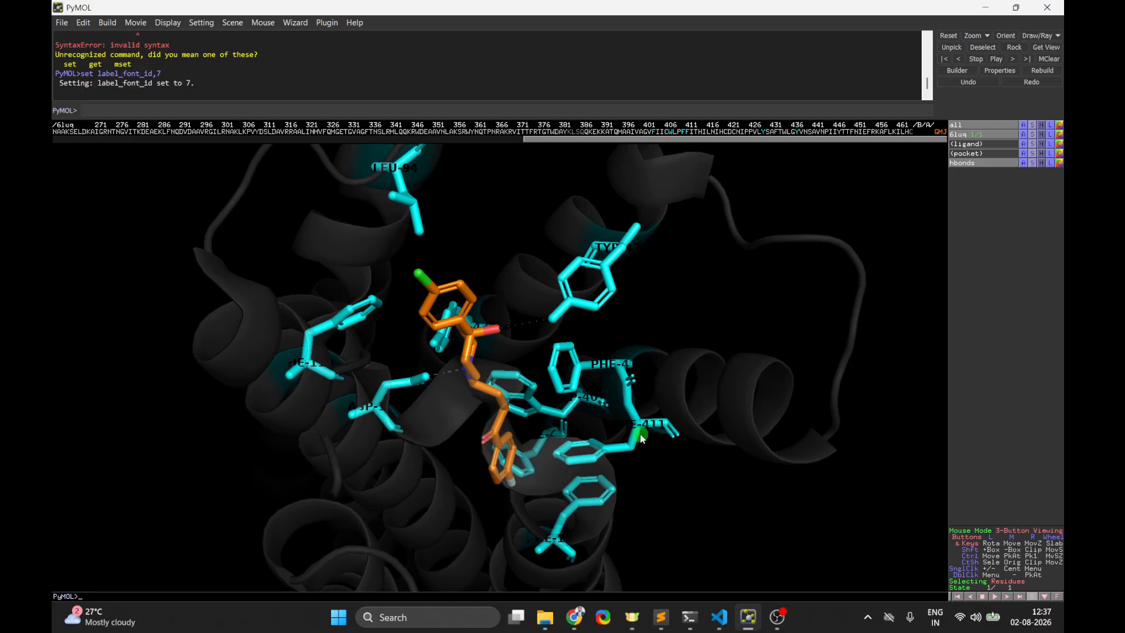
pyautogui.moveTo(689, 342); pyautogui.dragTo(701, 425, button='right')
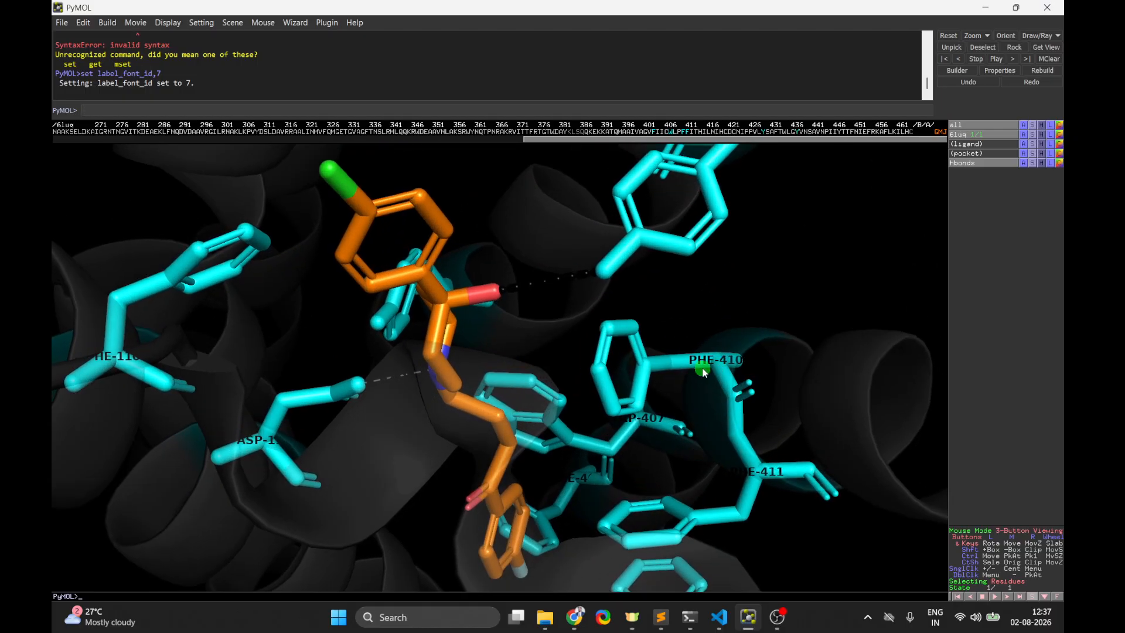
pyautogui.moveTo(748, 322); pyautogui.dragTo(744, 223, button='right')
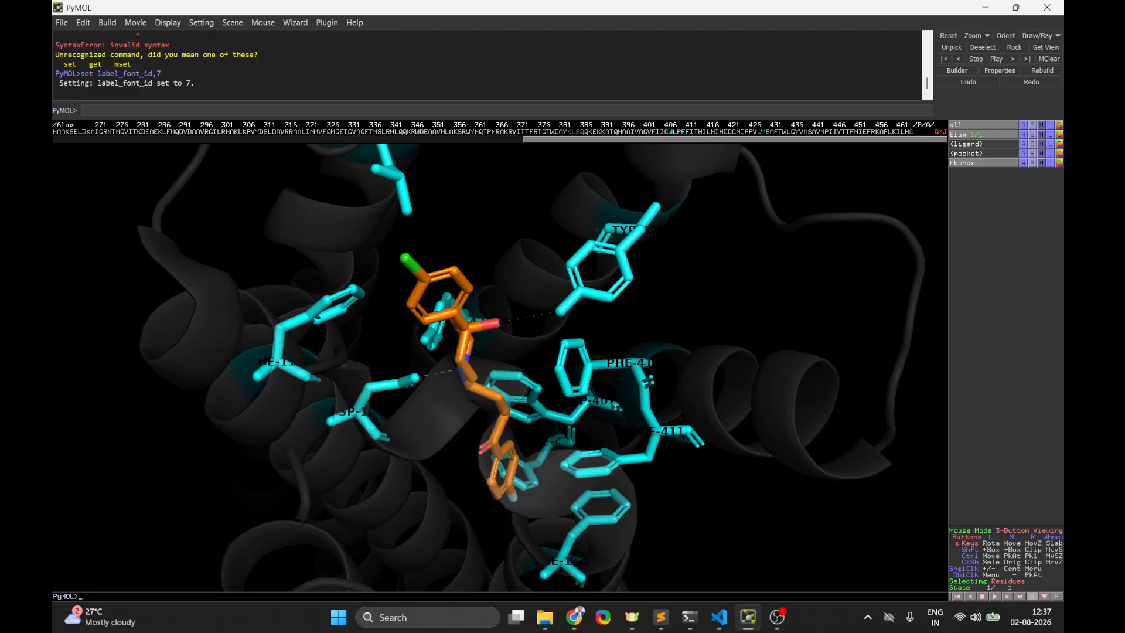
# - Switch to the Sublime Text notes, add "set cartoon_fancy_helices,on" as line 22, and review its "fancy" part
pyautogui.hotkey('alt', 'Tab')
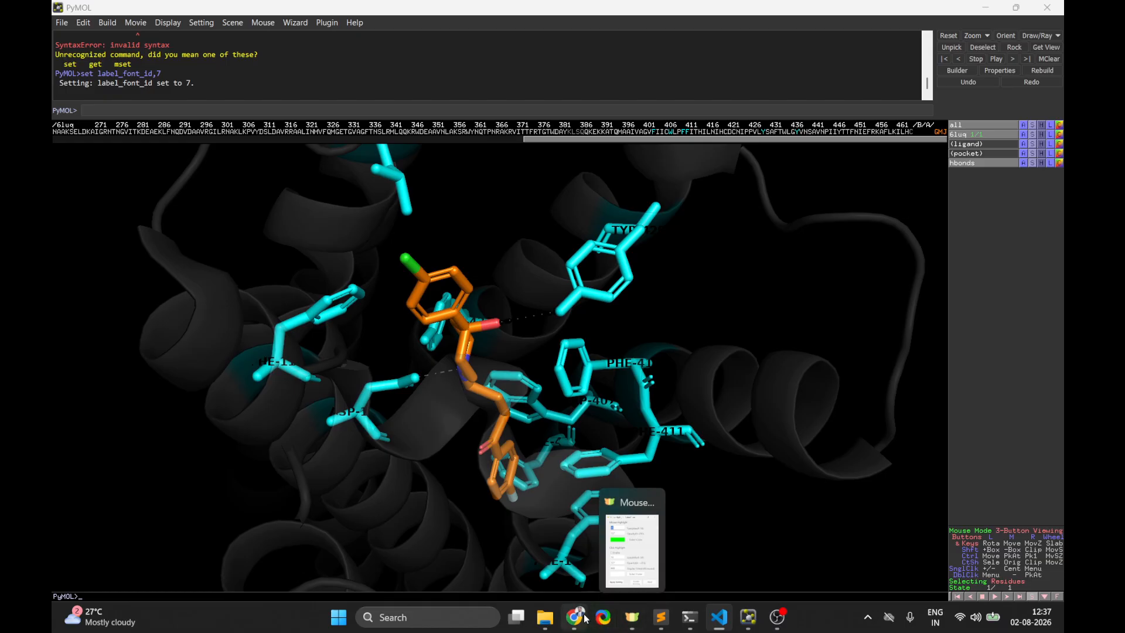
pyautogui.click(662, 626)
pyautogui.press('Return')
pyautogui.hotkey('ctrl', 'v')
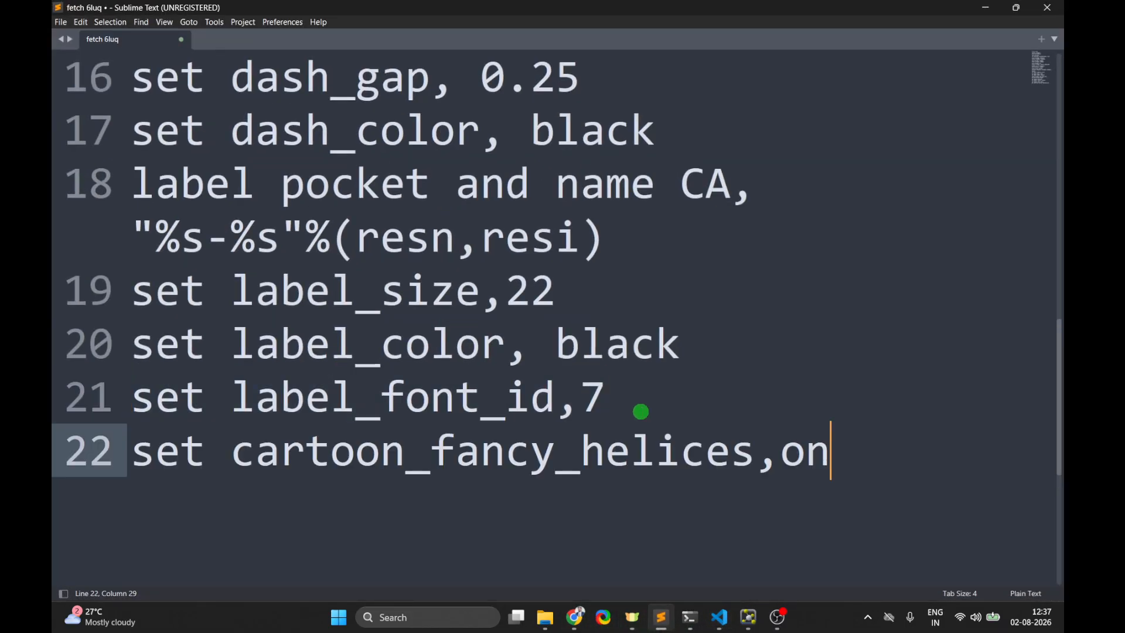
pyautogui.scroll(-2, 665, 357)
pyautogui.scroll(1, 655, 403)
pyautogui.scroll(-2, 656, 403)
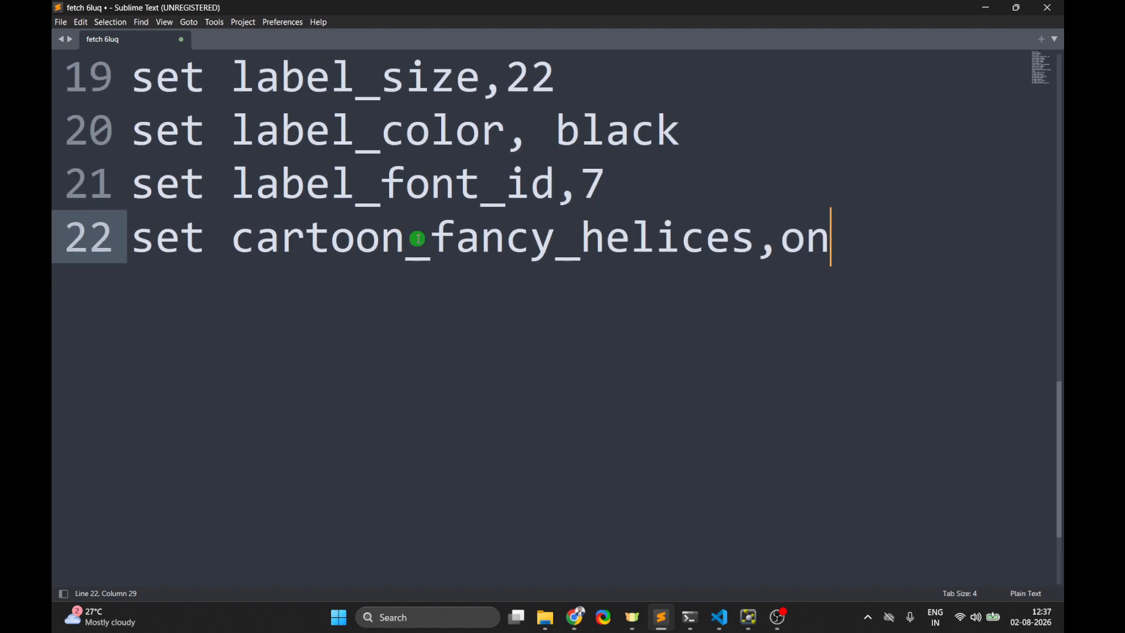
pyautogui.moveTo(431, 238); pyautogui.dragTo(554, 240)
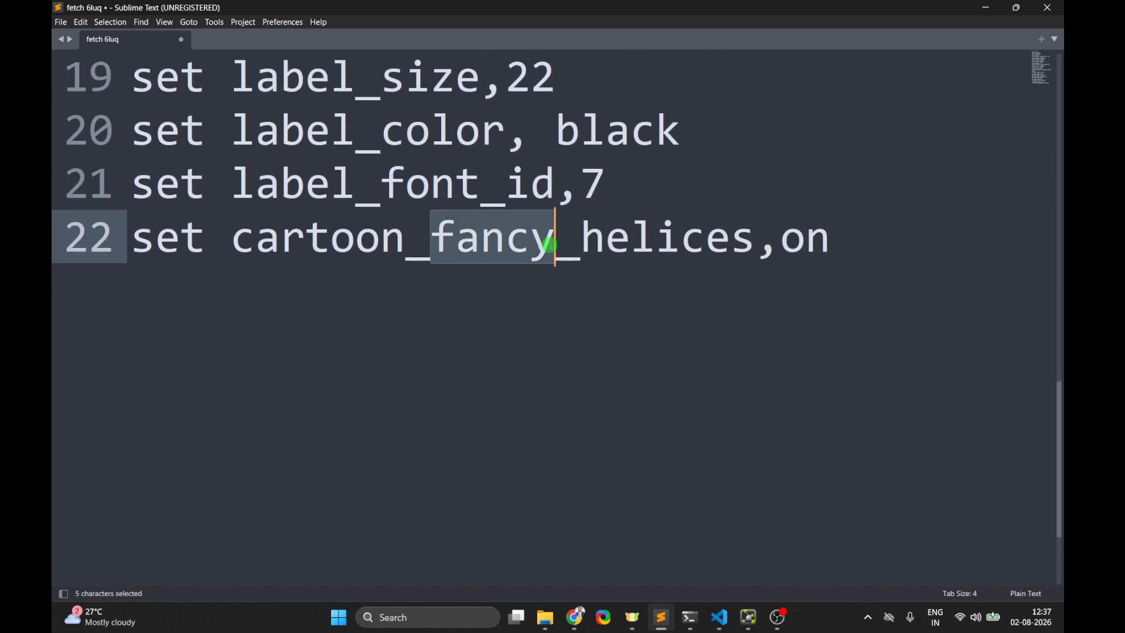
# - Add an empty line 23 to the Sublime Text notes and undo the duplicate paste of "set cartoon_fancy_helices,on" there
pyautogui.click(985, 7)
pyautogui.click(659, 618)
pyautogui.press('super+Up')
pyautogui.click(826, 237)
pyautogui.press('Return')
pyautogui.hotkey('ctrl', 'v')
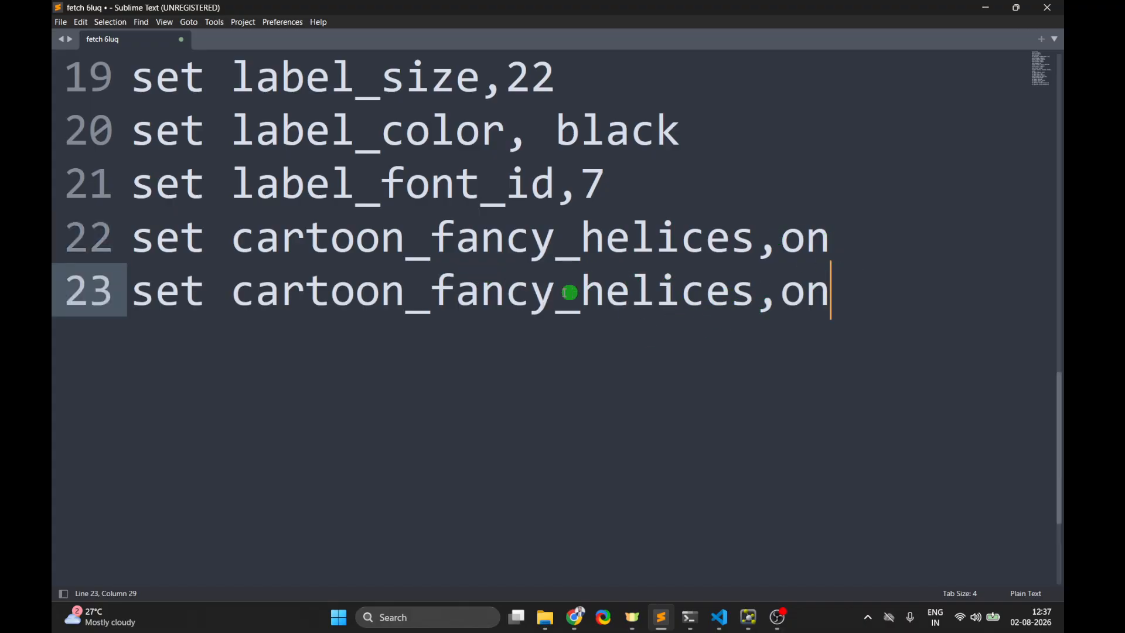
pyautogui.hotkey('ctrl', 'z')
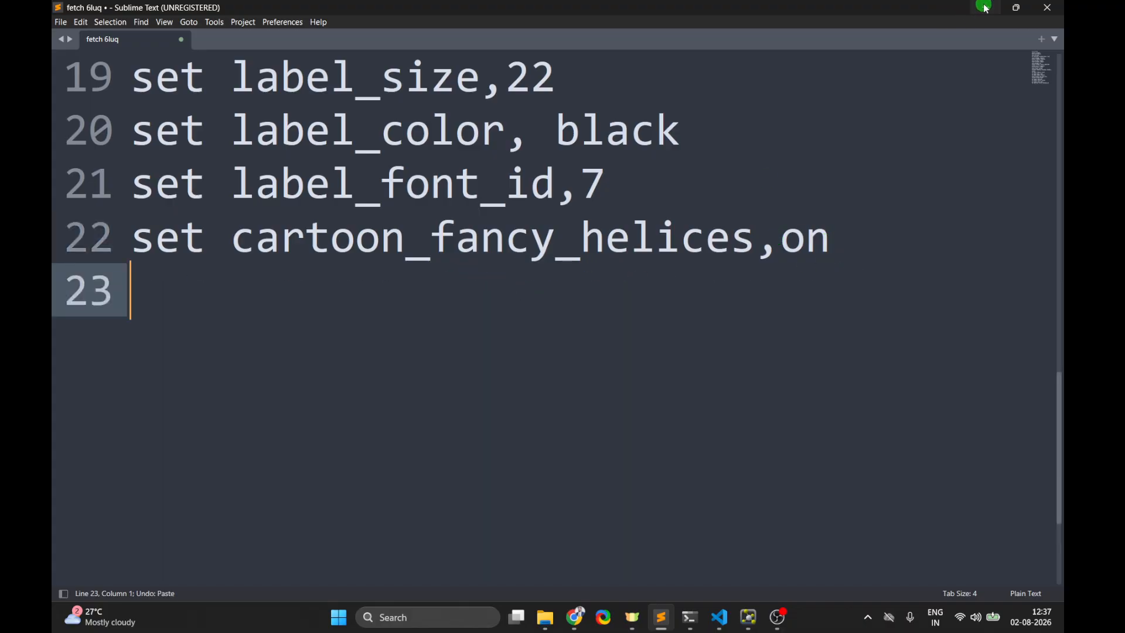
# - Switch to PyMOL, bring the helices beside PHE-410 into close view, and run "set cartoon_fancy_helices,on"
pyautogui.click(985, 8)
pyautogui.moveTo(864, 327); pyautogui.dragTo(815, 509, button='right')
pyautogui.moveTo(815, 509); pyautogui.dragTo(369, 432, button='middle')
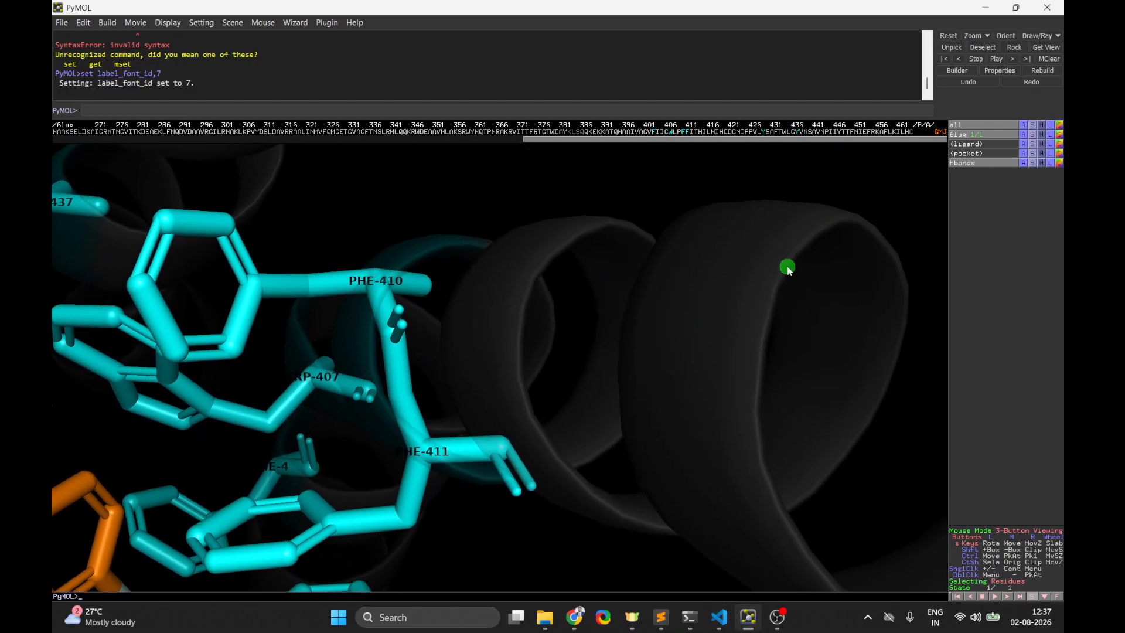
pyautogui.click(222, 111)
pyautogui.hotkey('ctrl', 'v')
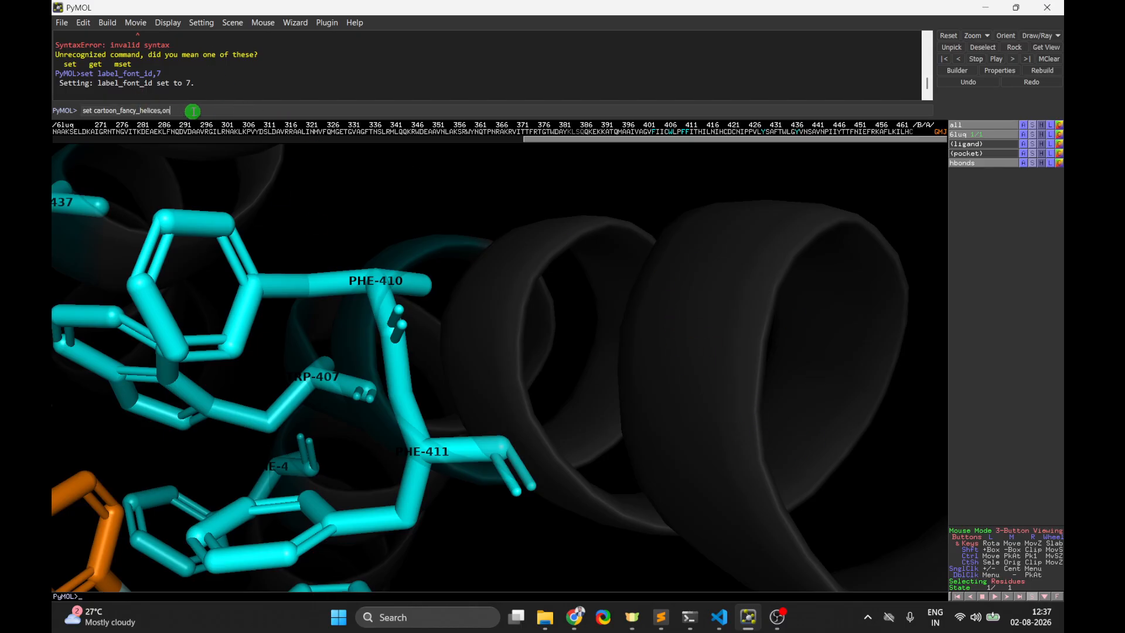
pyautogui.press('Return')
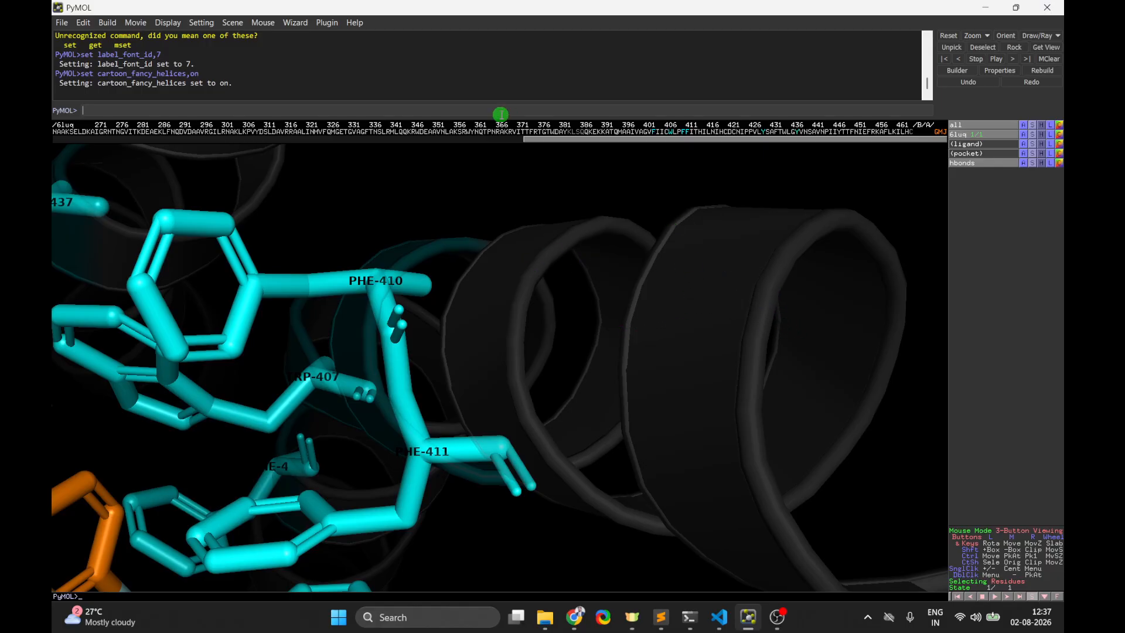
# - Run "set cartoon_fancy_helices,off" to compare the plain helix style
pyautogui.press('Up')
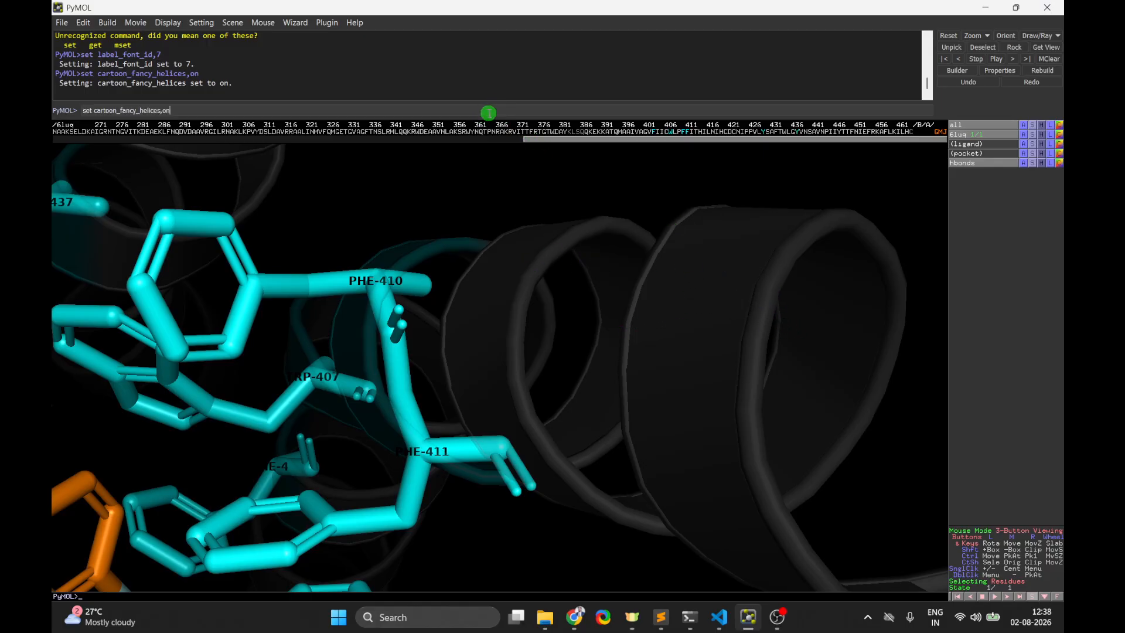
pyautogui.press('BackSpace')
pyautogui.write('ff')
pyautogui.press('Return')
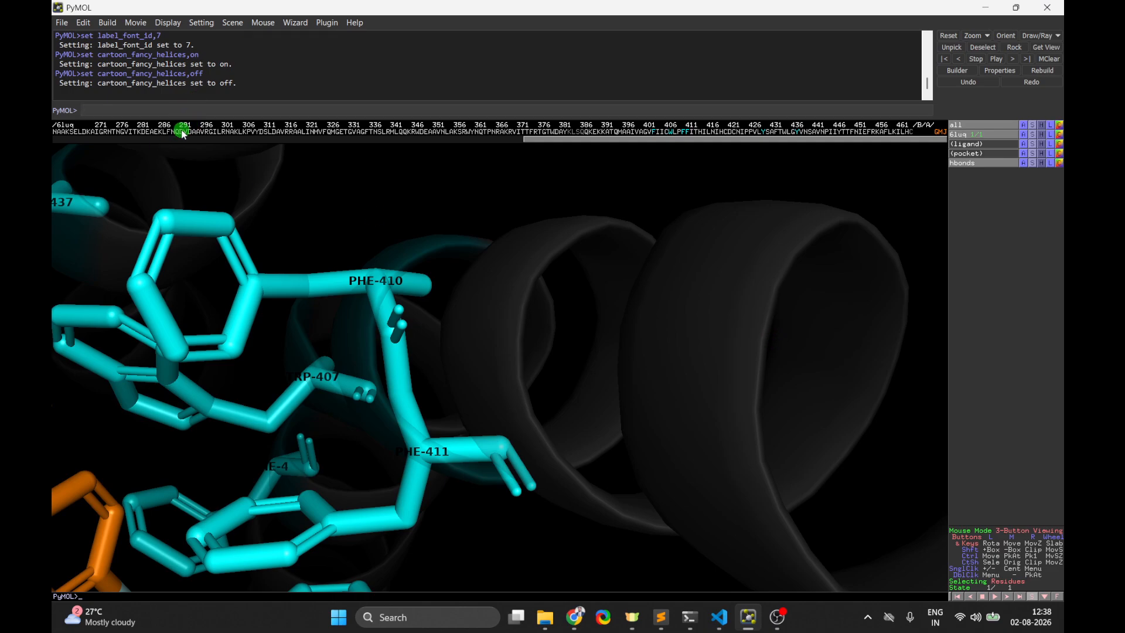
# - Turn the fancy helices back on with "set cartoon_fancy_helices,on"
pyautogui.click(196, 106)
pyautogui.press('Up')
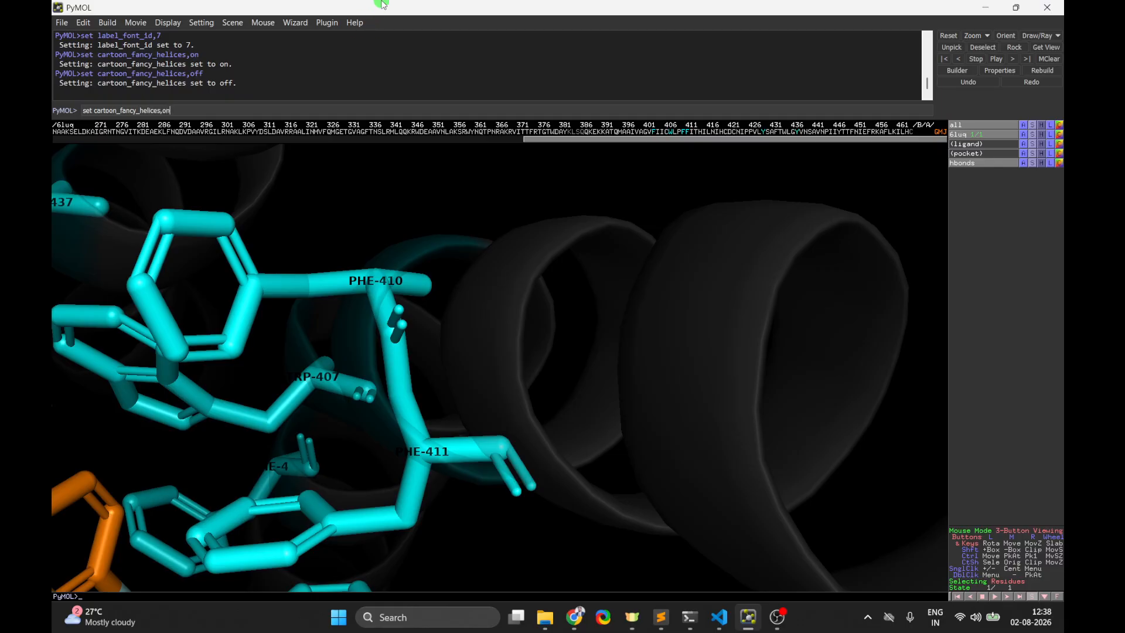
pyautogui.press('Return')
# - Examine the fancy helices across the whole receptor and around the ligand pocket from several angles
pyautogui.moveTo(672, 198); pyautogui.dragTo(656, 6, button='right')
pyautogui.moveTo(636, 430); pyautogui.dragTo(622, 280, button='right')
pyautogui.moveTo(427, 466); pyautogui.dragTo(563, 341, button='middle')
pyautogui.moveTo(826, 176); pyautogui.dragTo(817, 246, button='right')
pyautogui.moveTo(587, 432); pyautogui.dragTo(533, 473)
pyautogui.moveTo(715, 404); pyautogui.dragTo(705, 252, button='right')
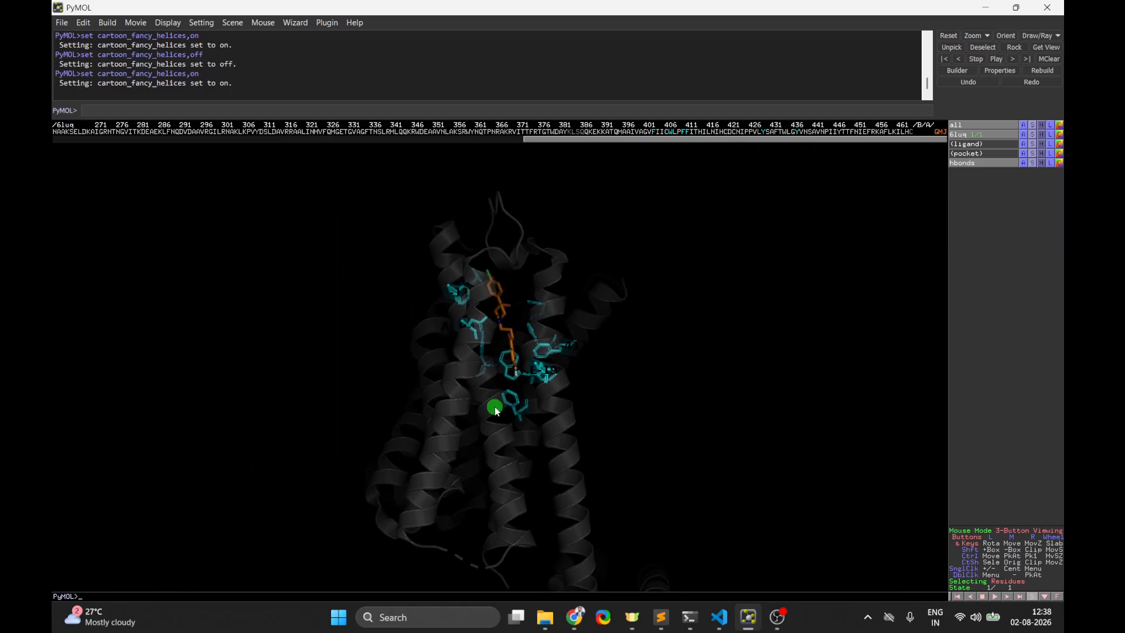
pyautogui.moveTo(497, 411); pyautogui.dragTo(469, 520)
pyautogui.moveTo(685, 337); pyautogui.dragTo(644, 318, button='right')
pyautogui.moveTo(616, 314); pyautogui.dragTo(618, 401, button='middle')
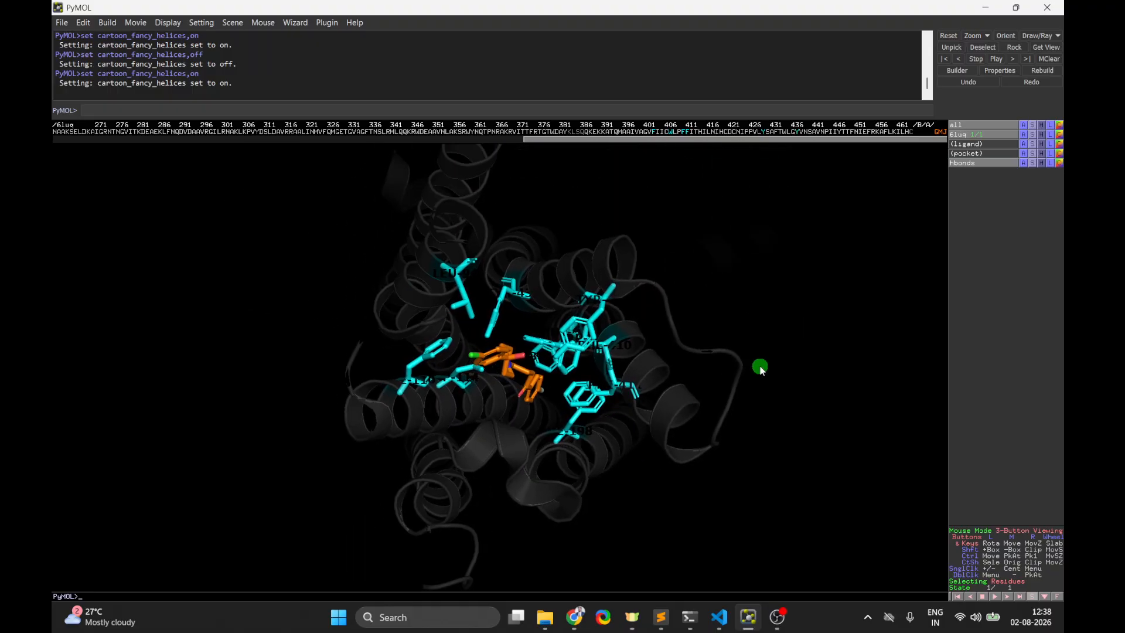
pyautogui.moveTo(760, 368); pyautogui.dragTo(697, 507)
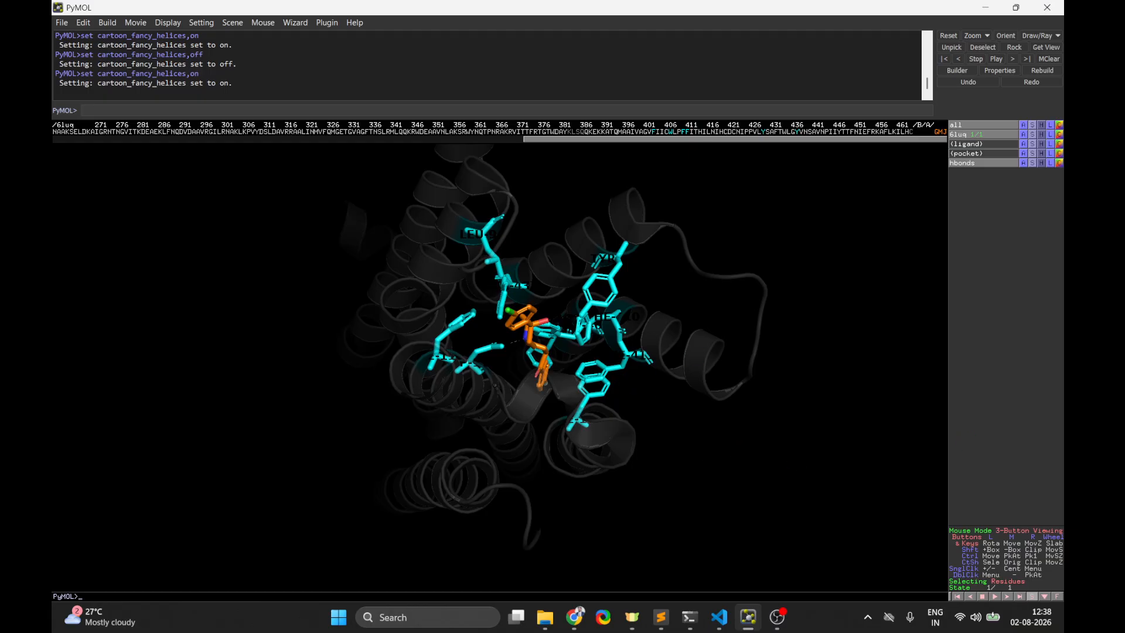
# - Switch to the Sublime Text notes, add "bg_color white" as line 23, and copy the command
pyautogui.hotkey('alt', 'Tab')
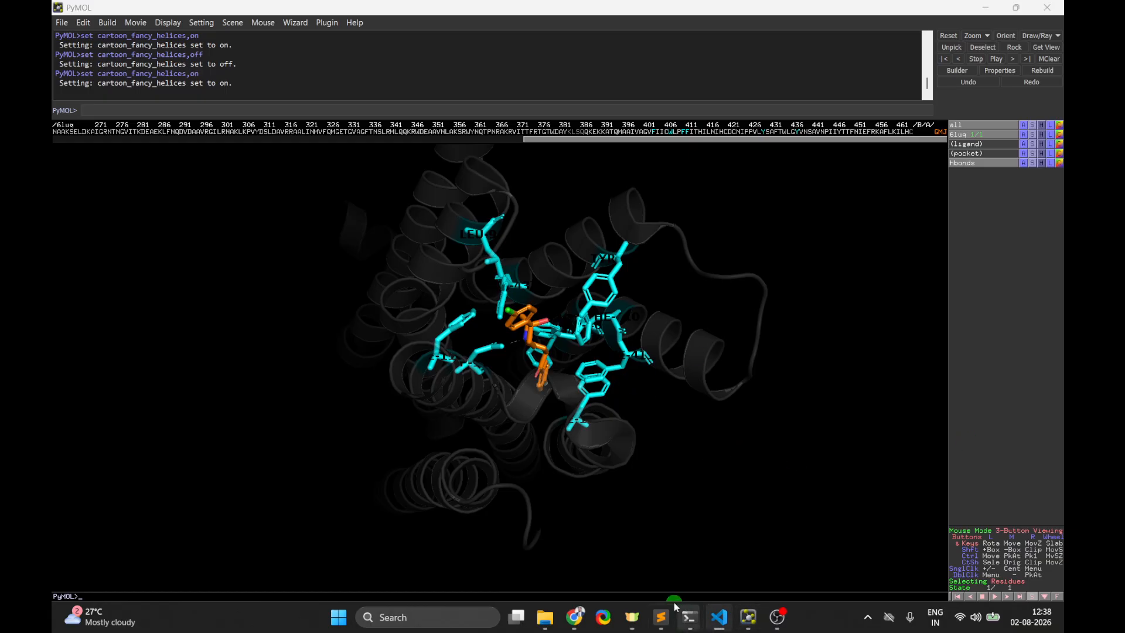
pyautogui.click(668, 629)
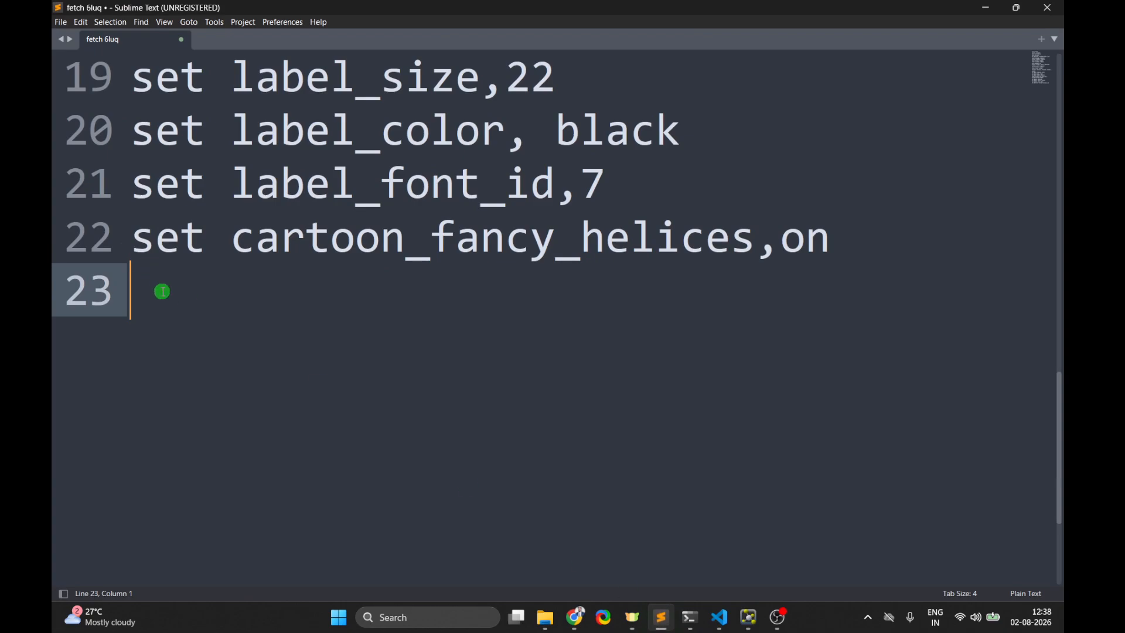
pyautogui.write('bg_color white')
pyautogui.keyDown('ctrl'); pyautogui.scroll(-2, 371, 331); pyautogui.keyUp('ctrl')
pyautogui.scroll(5, 372, 332)
pyautogui.scroll(-3, 372, 332)
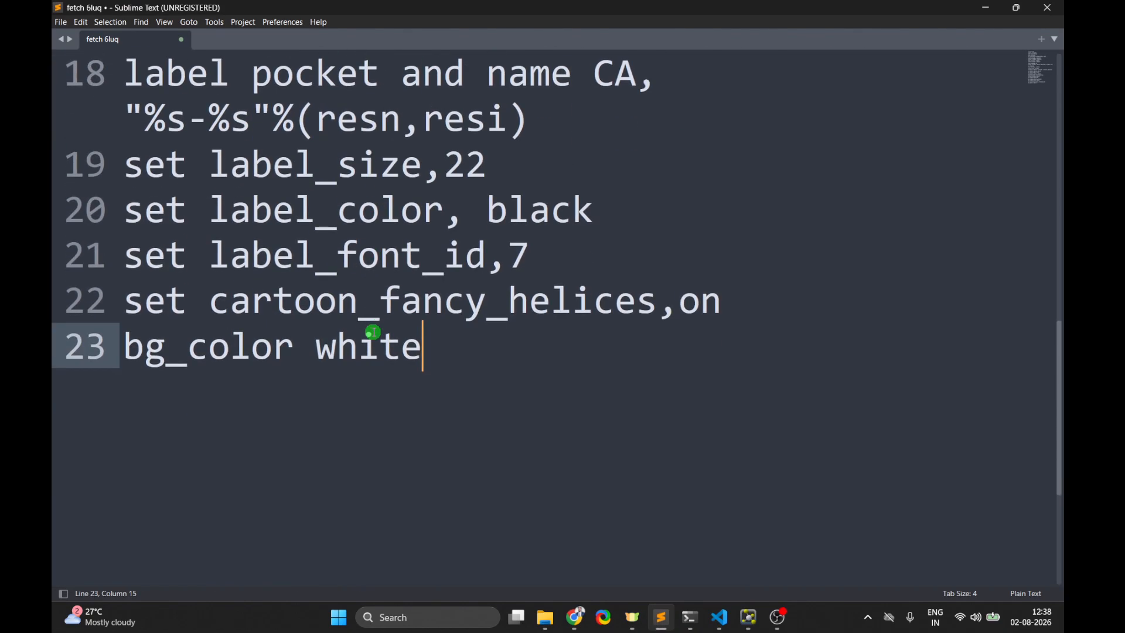
pyautogui.moveTo(436, 367); pyautogui.dragTo(130, 357)
pyautogui.hotkey('ctrl', 'c')
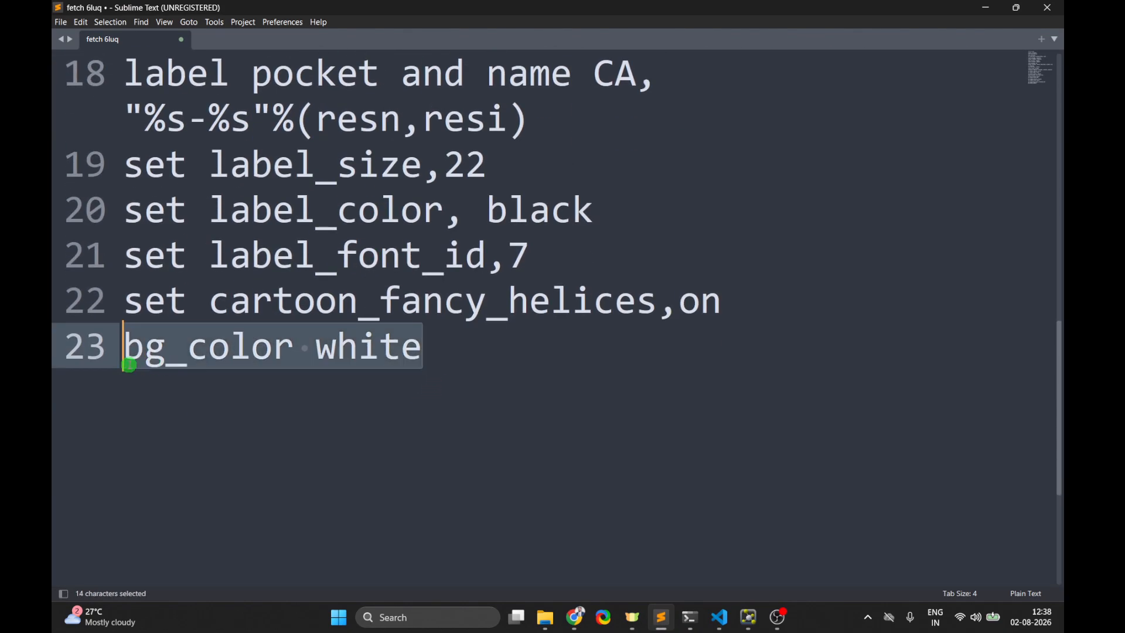
# - Return to PyMOL and run "bg_color white"
pyautogui.click(985, 5)
pyautogui.click(241, 112)
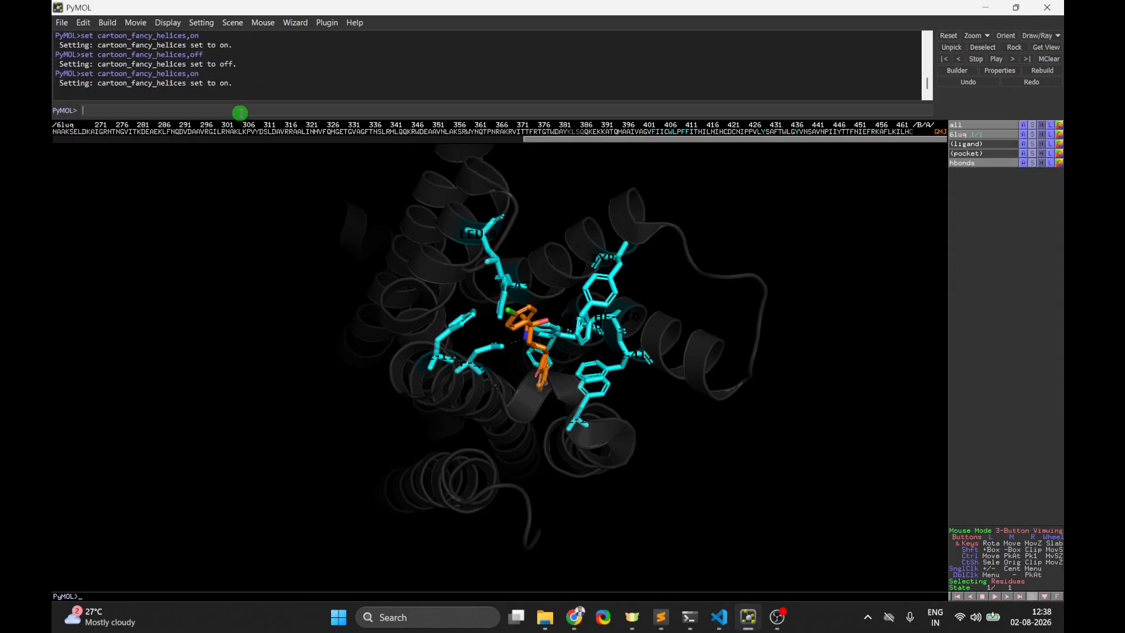
pyautogui.hotkey('ctrl', 'v')
pyautogui.press('Return')
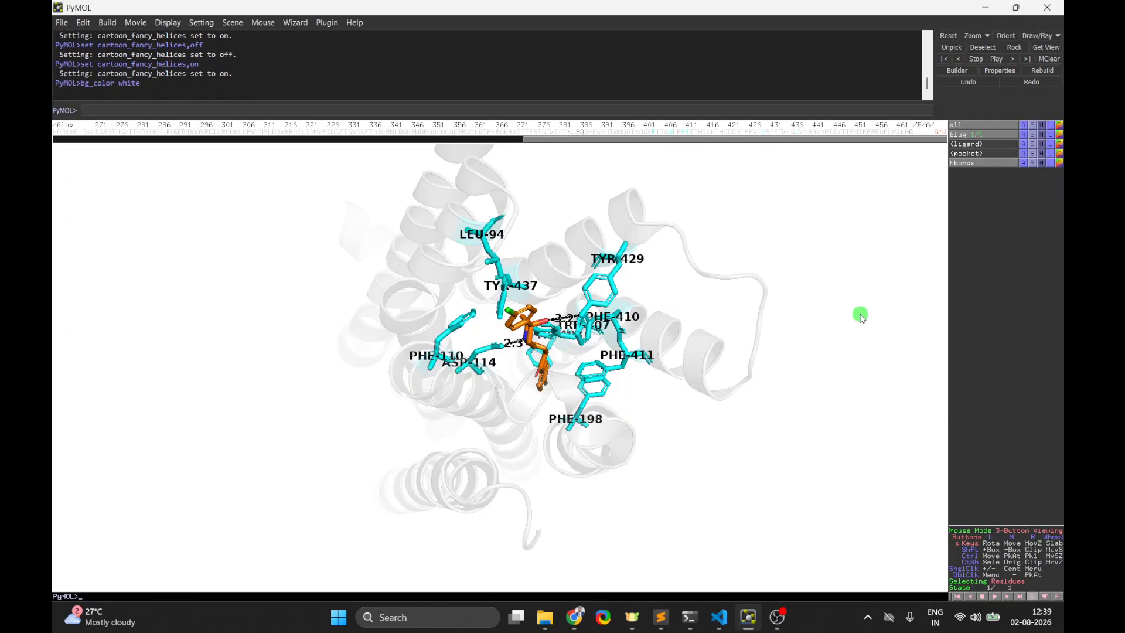
# - Examine the ligand, its hydrogen bonds to ASP-114 and TYR-429, and the residue labels against the white background
pyautogui.moveTo(788, 304)
pyautogui.mouseDown(button='right')
pyautogui.moveTo(779, 406)
pyautogui.moveTo(765, 371)
pyautogui.moveTo(650, 396)
pyautogui.moveTo(481, 346)
pyautogui.mouseUp(button='right')
pyautogui.moveTo(482, 345)
pyautogui.mouseDown()
pyautogui.moveTo(492, 336)
pyautogui.moveTo(484, 363)
pyautogui.moveTo(486, 351)
pyautogui.mouseUp()
pyautogui.moveTo(659, 296)
pyautogui.mouseDown(button='right')
pyautogui.moveTo(673, 362)
pyautogui.moveTo(657, 286)
pyautogui.mouseUp(button='right')
pyautogui.moveTo(594, 373); pyautogui.dragTo(636, 354, button='middle')
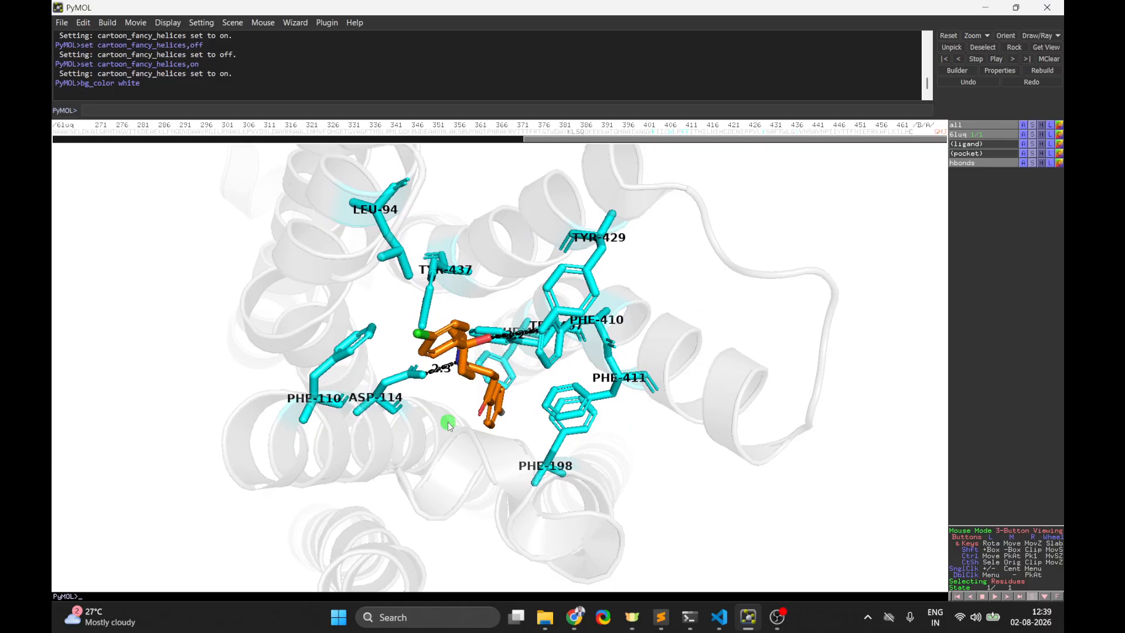
pyautogui.moveTo(505, 419); pyautogui.dragTo(505, 419)
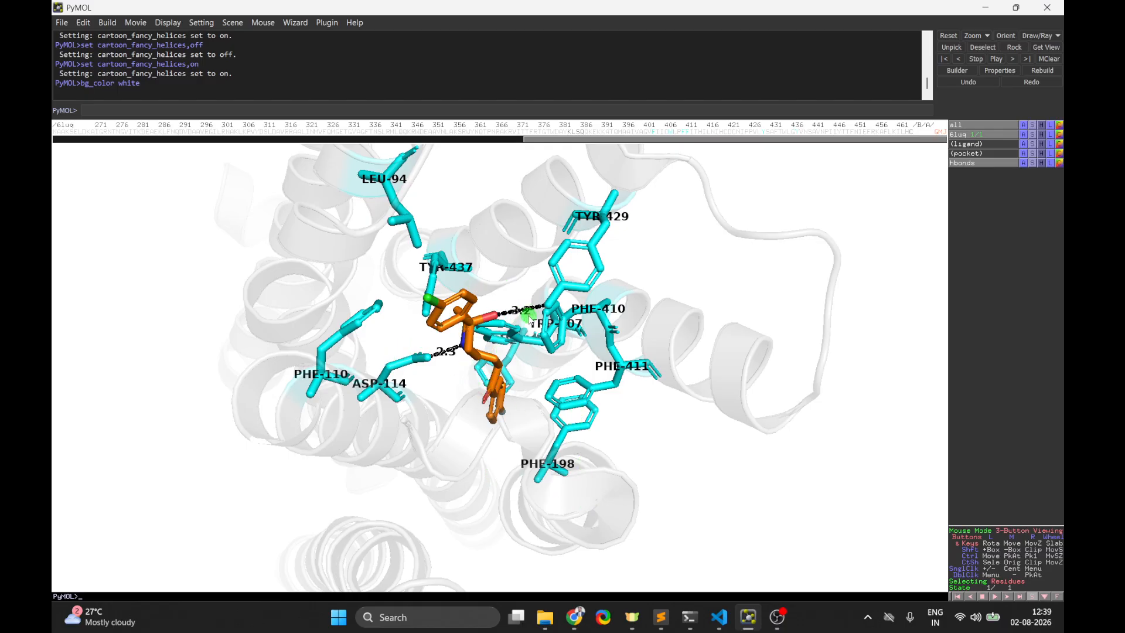
pyautogui.moveTo(497, 416)
pyautogui.mouseDown()
pyautogui.moveTo(501, 397)
pyautogui.moveTo(493, 403)
pyautogui.mouseUp()
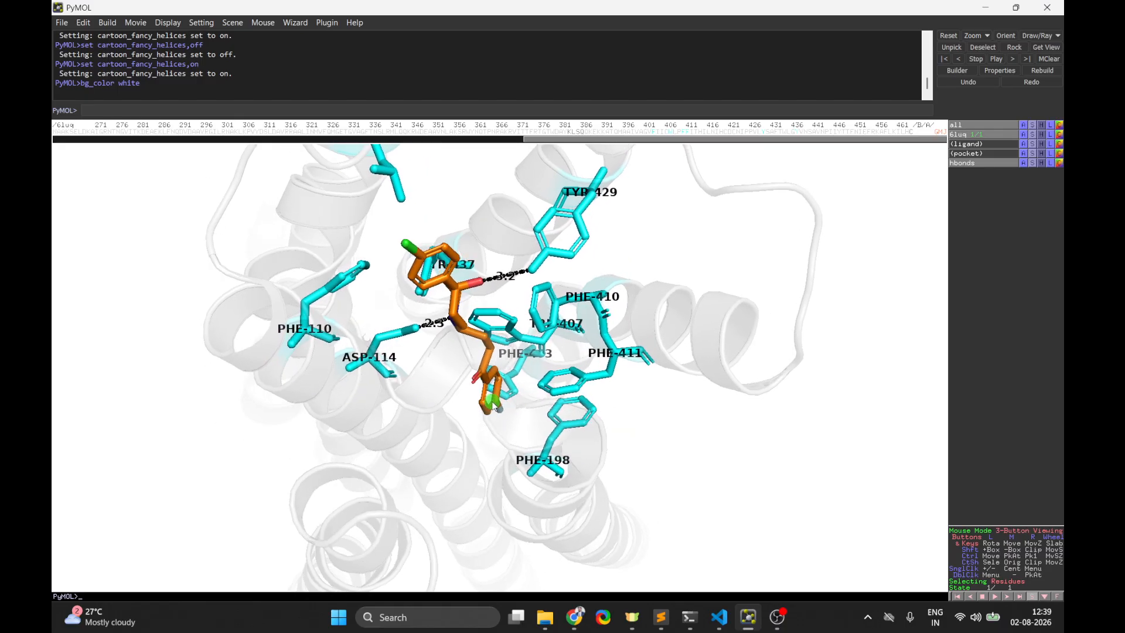
pyautogui.moveTo(522, 268); pyautogui.dragTo(532, 358, button='right')
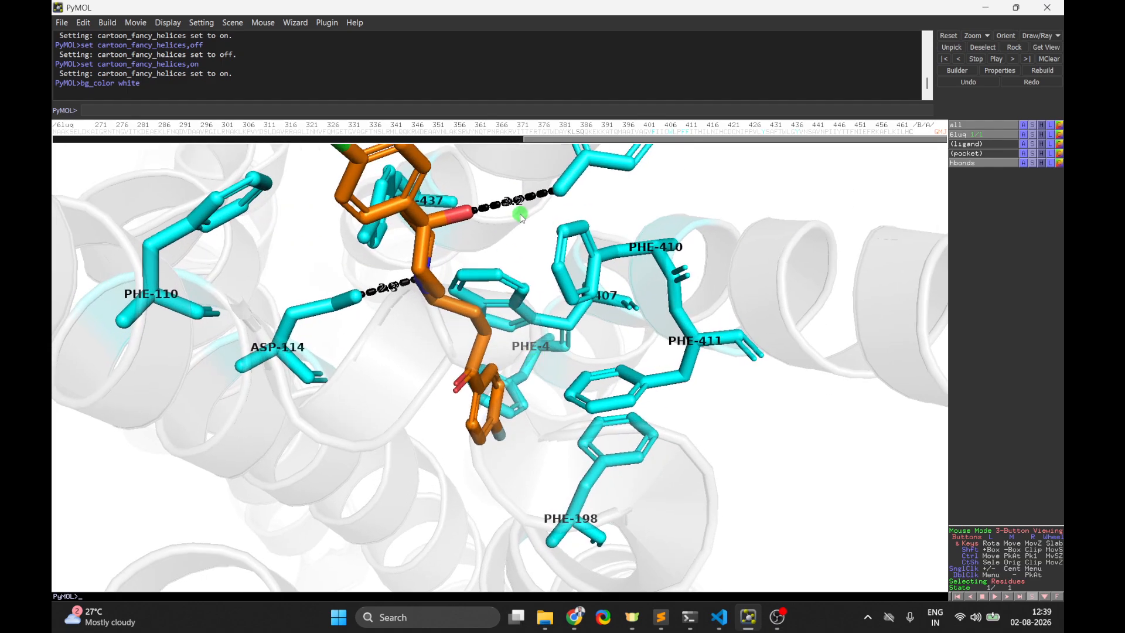
pyautogui.moveTo(507, 274); pyautogui.dragTo(506, 205, button='right')
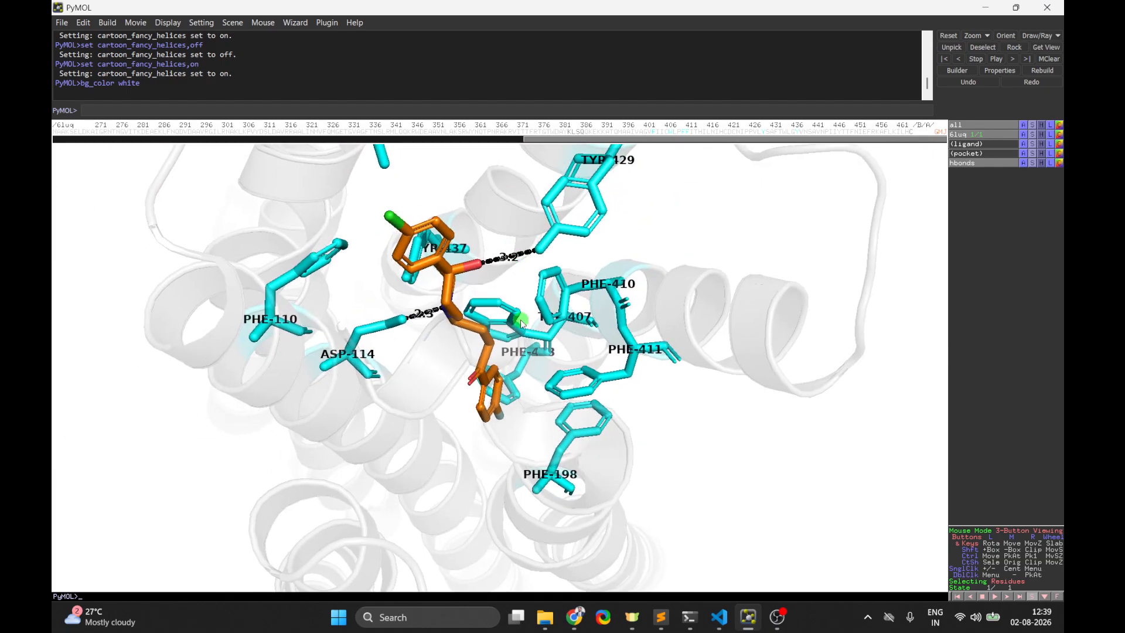
pyautogui.moveTo(557, 291); pyautogui.dragTo(600, 331, button='middle')
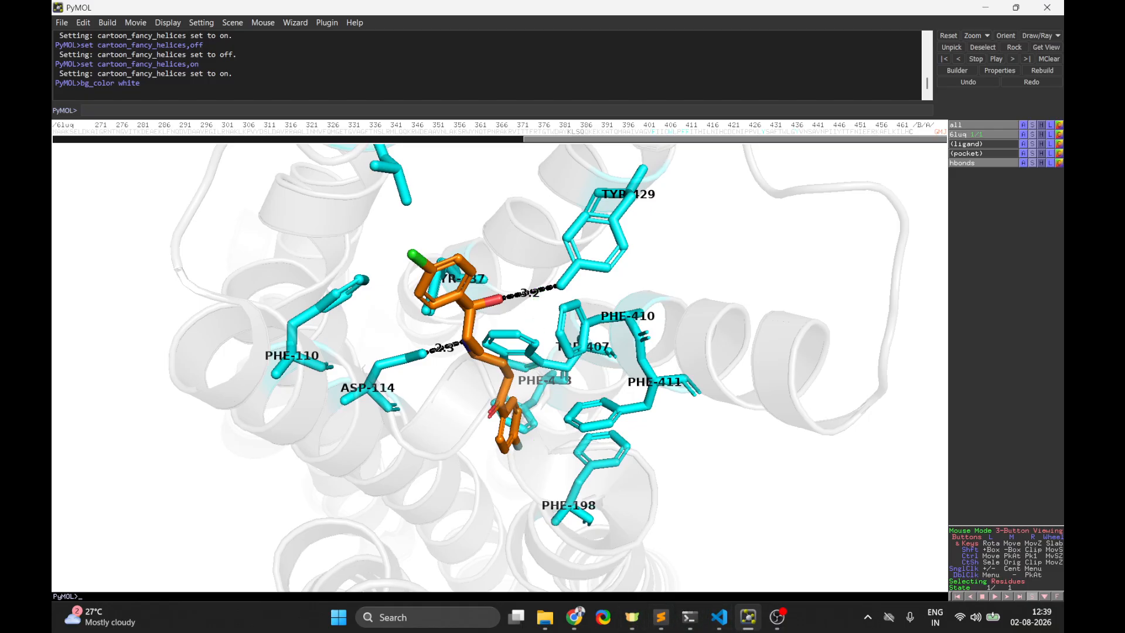
# - Enter "set orthoscopic,on" as a PyMOL command without running it, and add it as line 24 of the Sublime Text notes
pyautogui.click(718, 617)
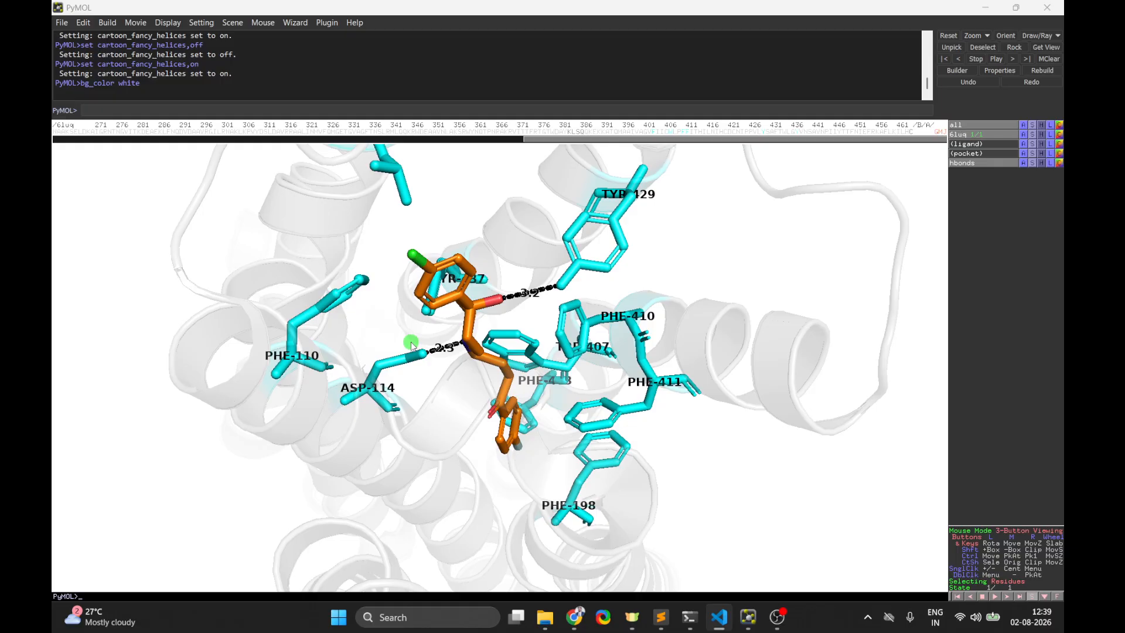
pyautogui.click(331, 109)
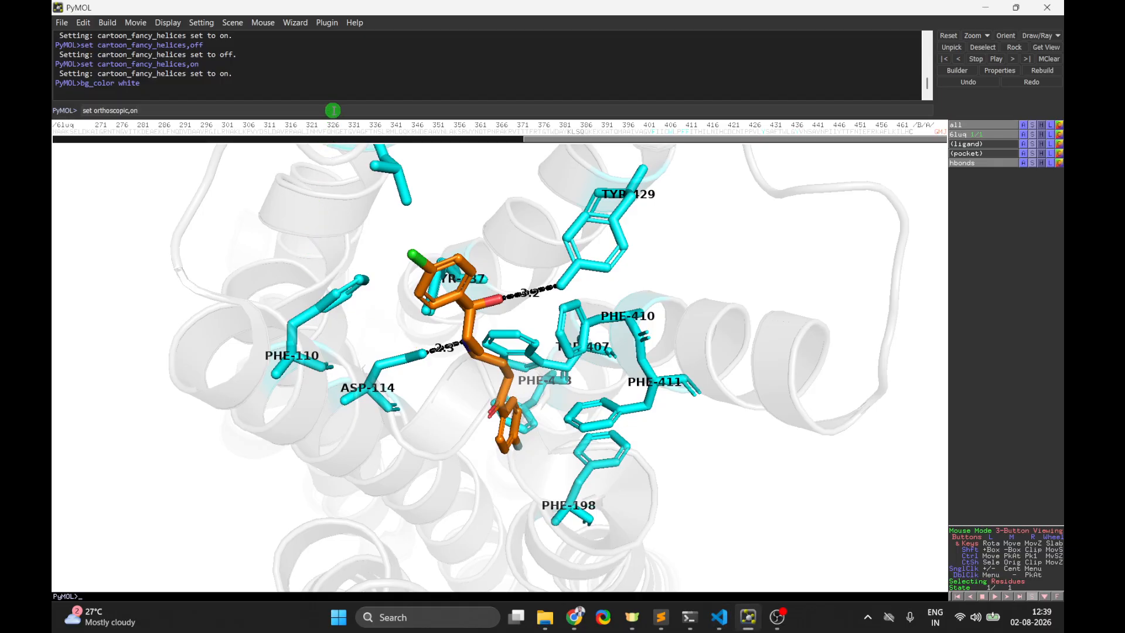
pyautogui.click(660, 617)
pyautogui.click(417, 358)
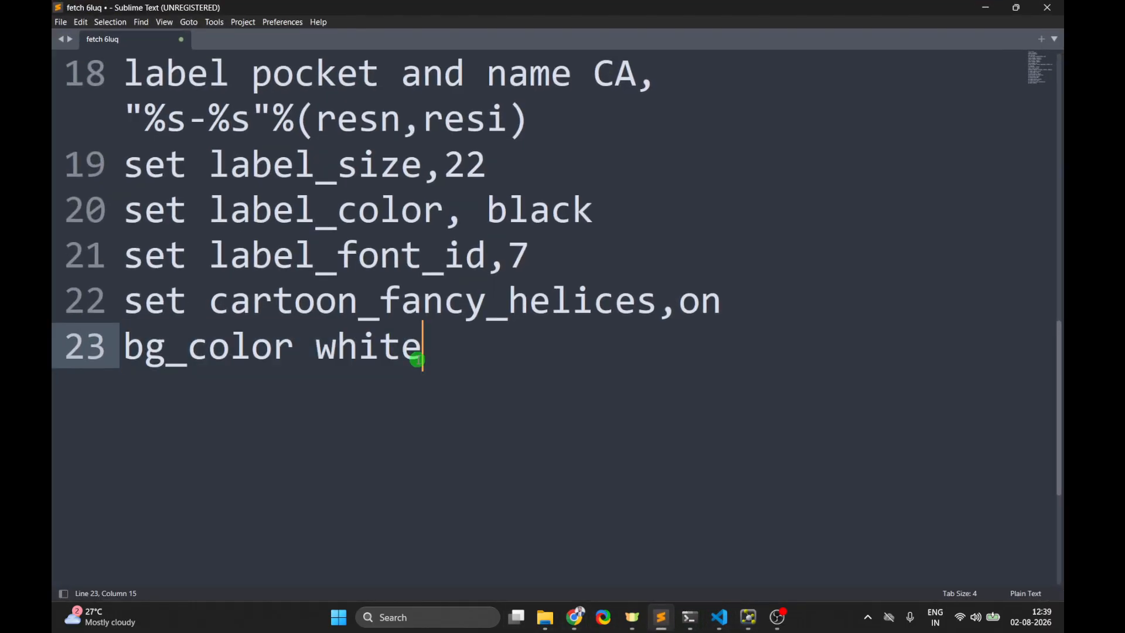
pyautogui.press('Return')
pyautogui.write('set orthoscopic,on')
# - Return to PyMOL and run "set orthoscopic,on"
pyautogui.click(985, 7)
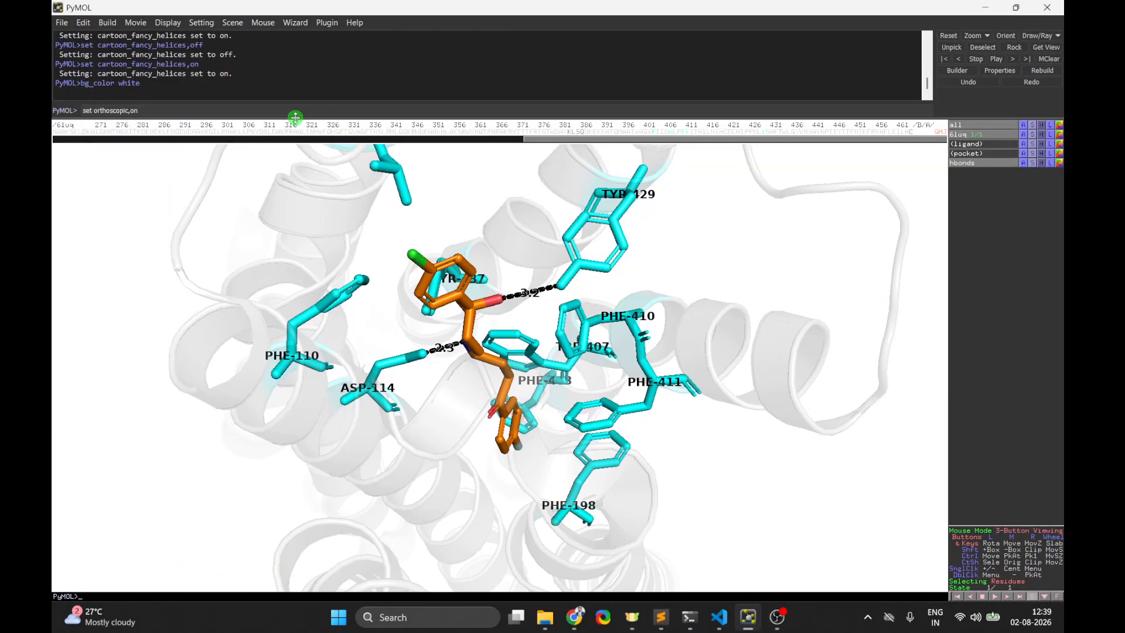
pyautogui.click(295, 108)
pyautogui.write('set orthoscopic,on')
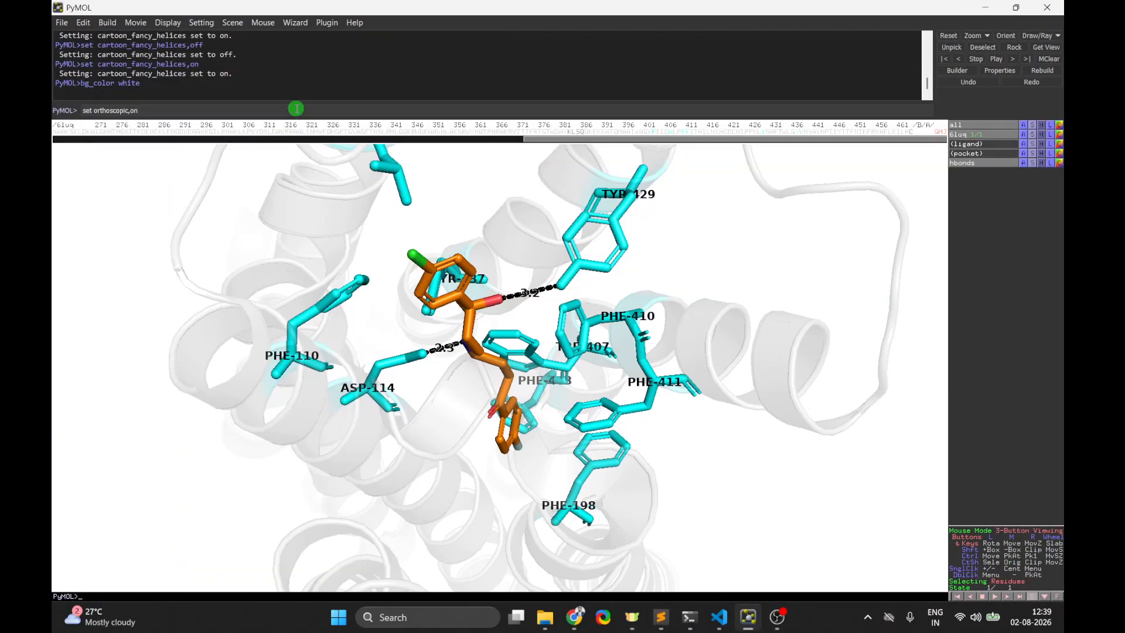
pyautogui.press('Return')
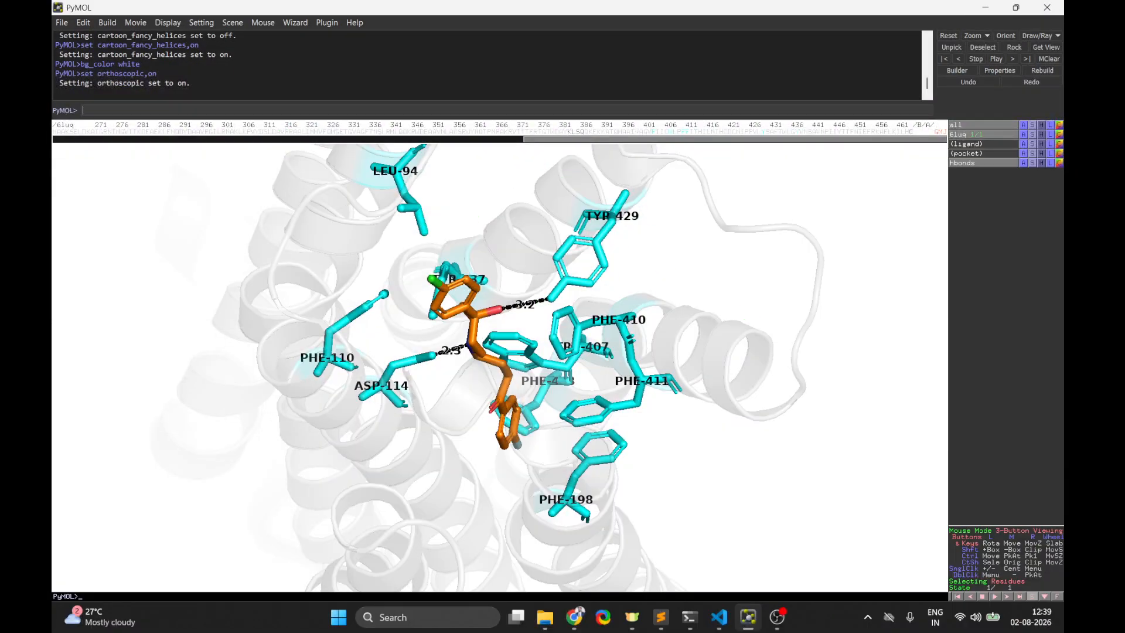
# - Switch to the Sublime Text notes, add "set depth_cue,off" as line 25, and copy the command
pyautogui.hotkey('alt', 'Tab')
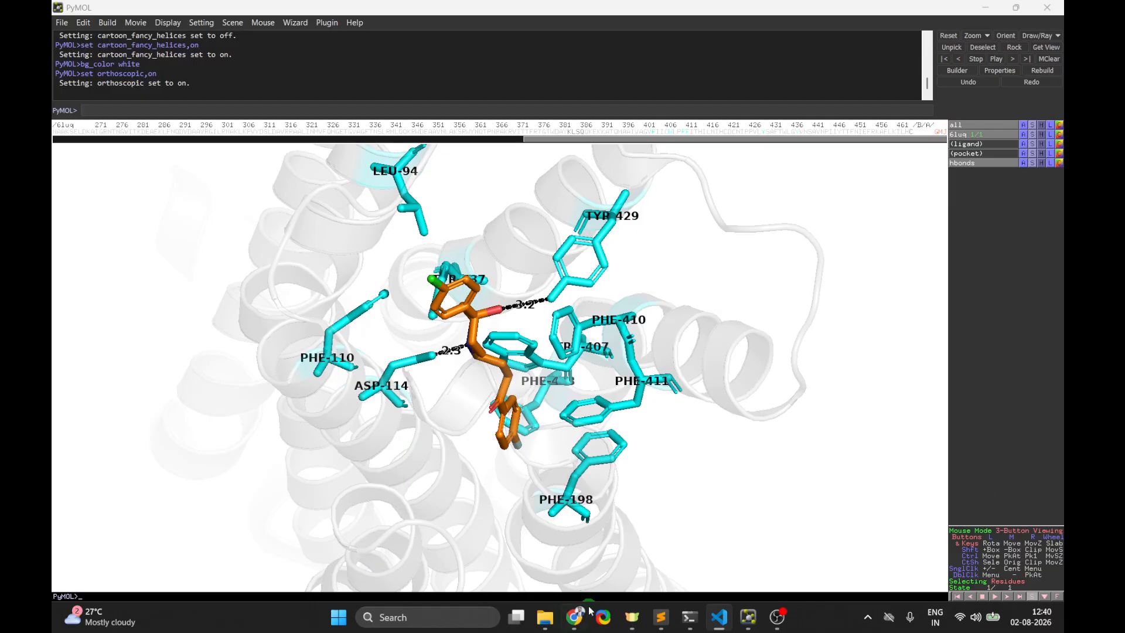
pyautogui.click(661, 617)
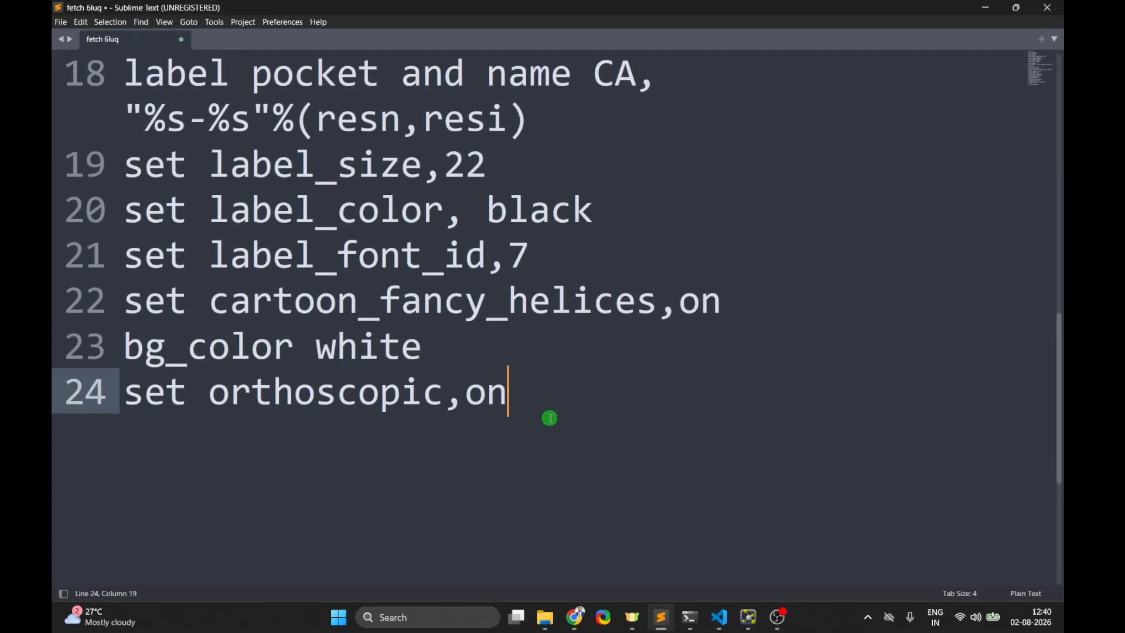
pyautogui.press('Return')
pyautogui.write('set depth_cue,off')
pyautogui.moveTo(486, 456); pyautogui.dragTo(118, 460)
pyautogui.hotkey('ctrl', 'c')
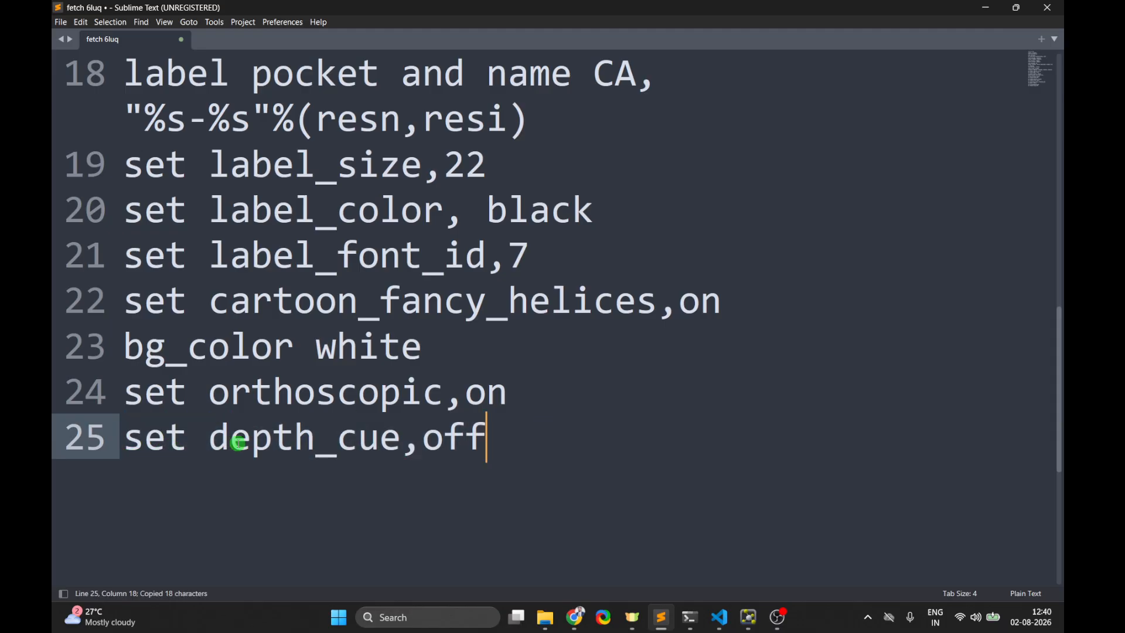
# - Return to PyMOL, run "set depth_cue,off", and inspect the background helices around the pocket
pyautogui.click(990, 10)
pyautogui.click(219, 105)
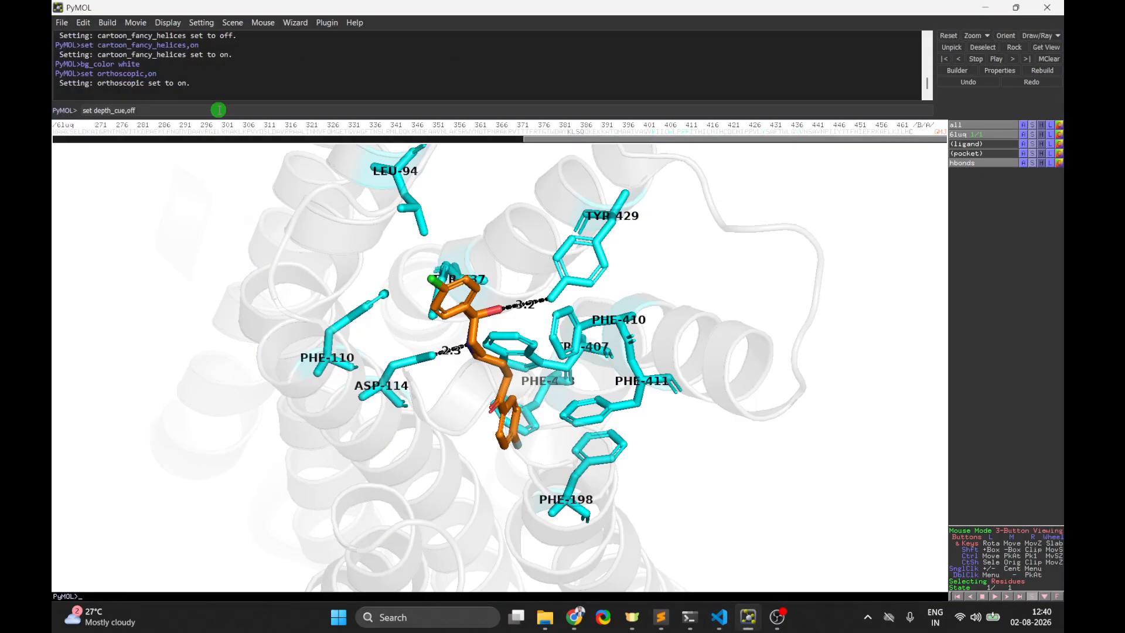
pyautogui.press('Return')
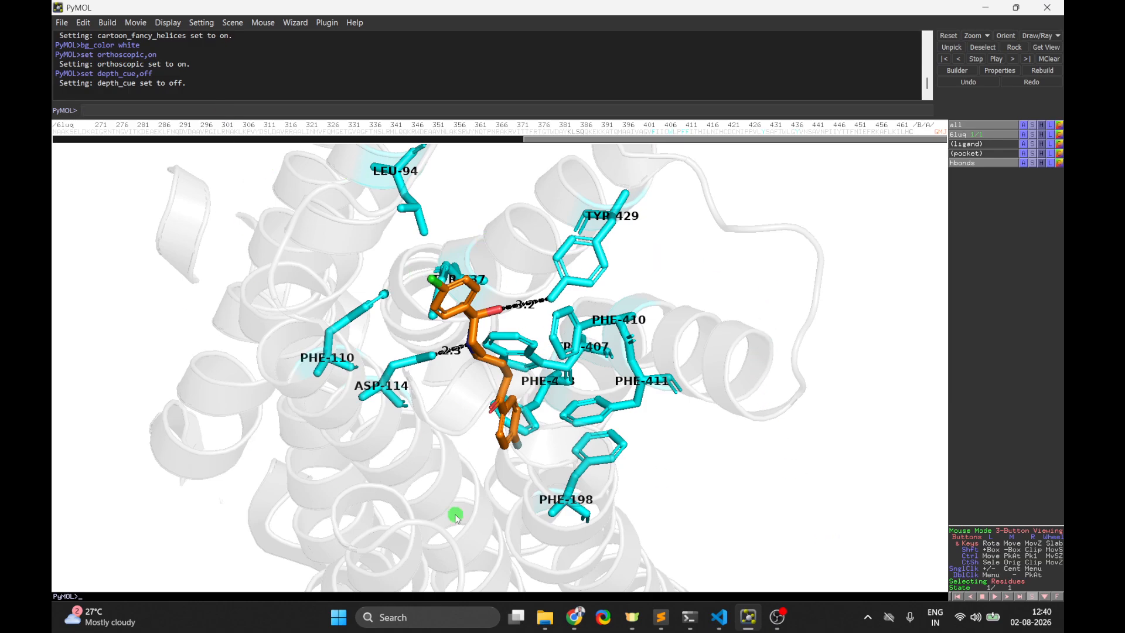
pyautogui.moveTo(639, 253)
pyautogui.mouseDown()
pyautogui.moveTo(656, 304)
pyautogui.moveTo(632, 267)
pyautogui.mouseUp()
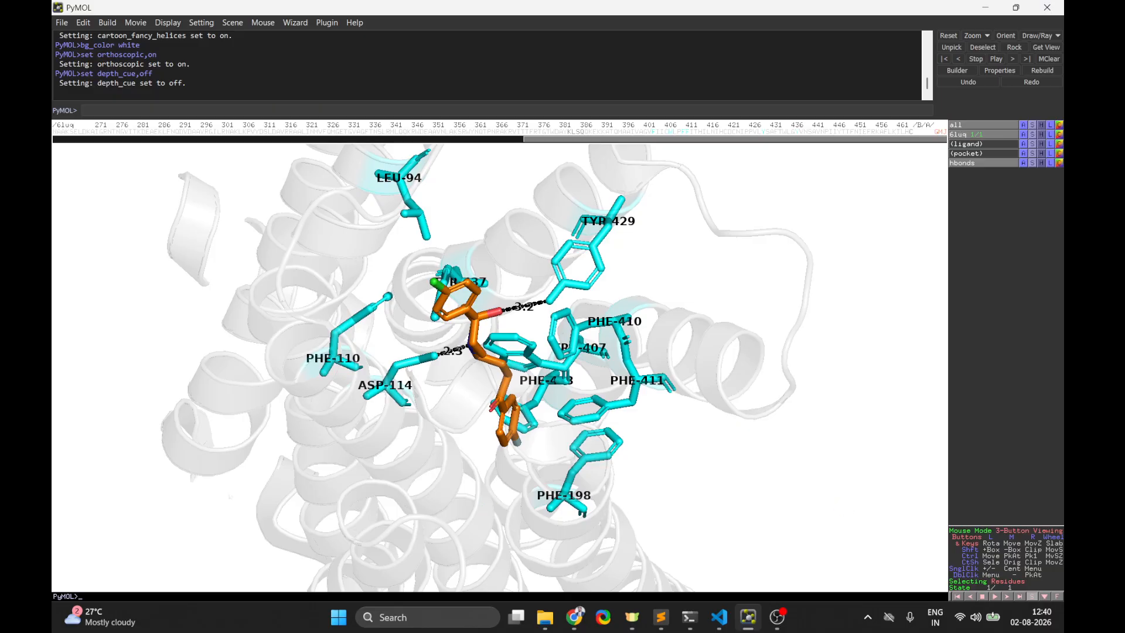
# - Switch to the Sublime Text notes, add "set ray_shadows,on" as line 26, and select that command for copying
pyautogui.hotkey('alt', 'Tab')
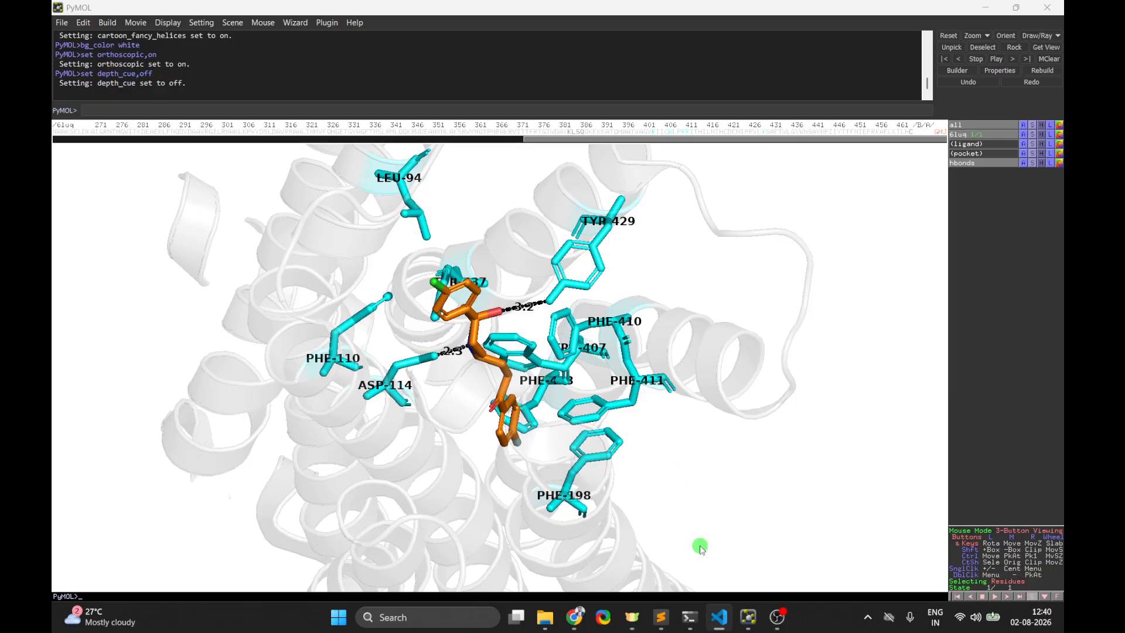
pyautogui.click(660, 617)
pyautogui.press('Return')
pyautogui.hotkey('ctrl', 'v')
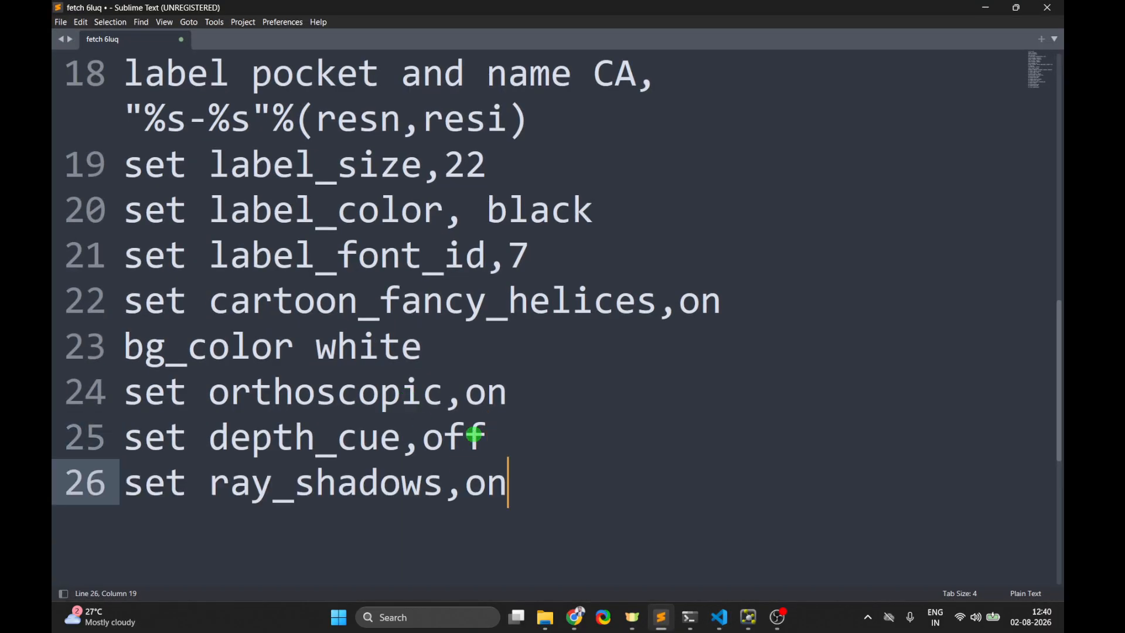
pyautogui.moveTo(535, 470); pyautogui.dragTo(123, 492)
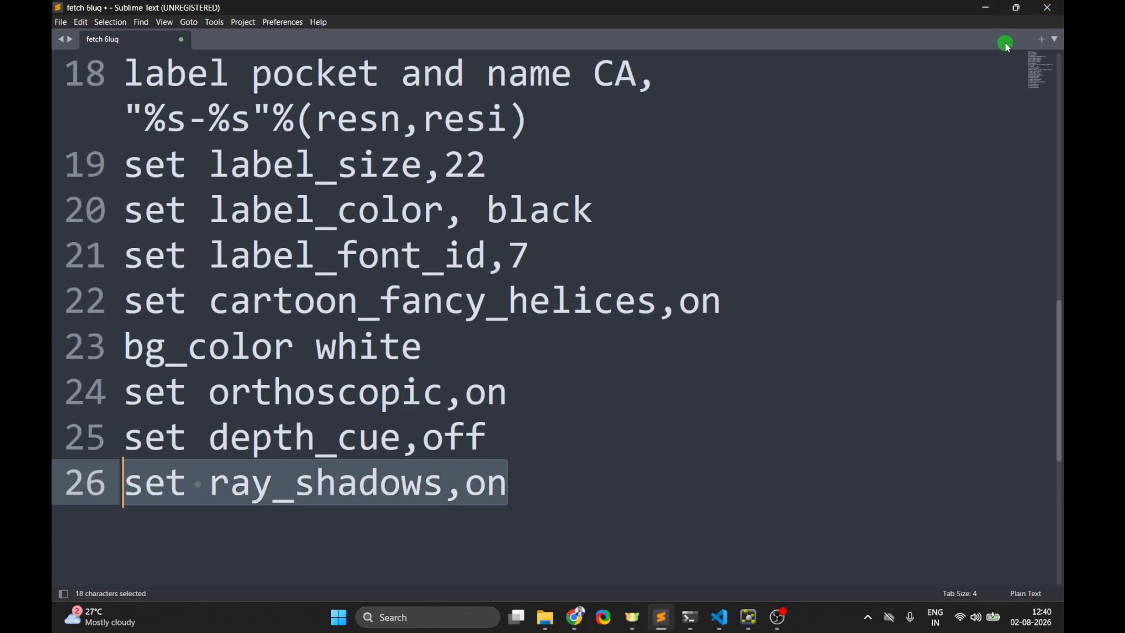
# - Return to PyMOL and run "set ray_shadows,on"
pyautogui.click(1015, 7)
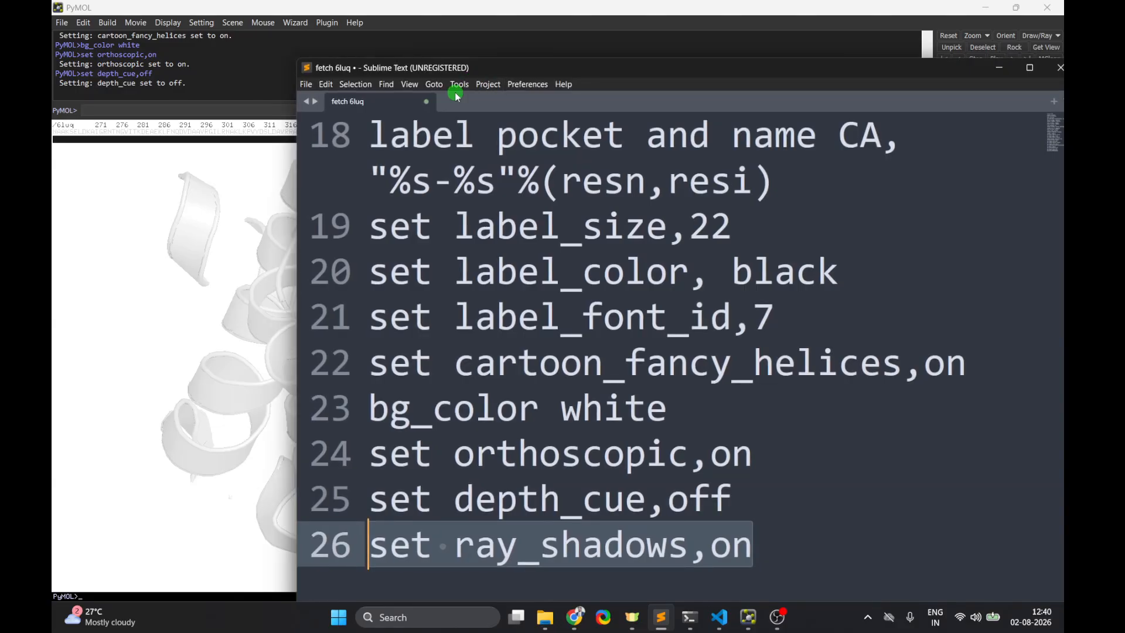
pyautogui.click(1000, 66)
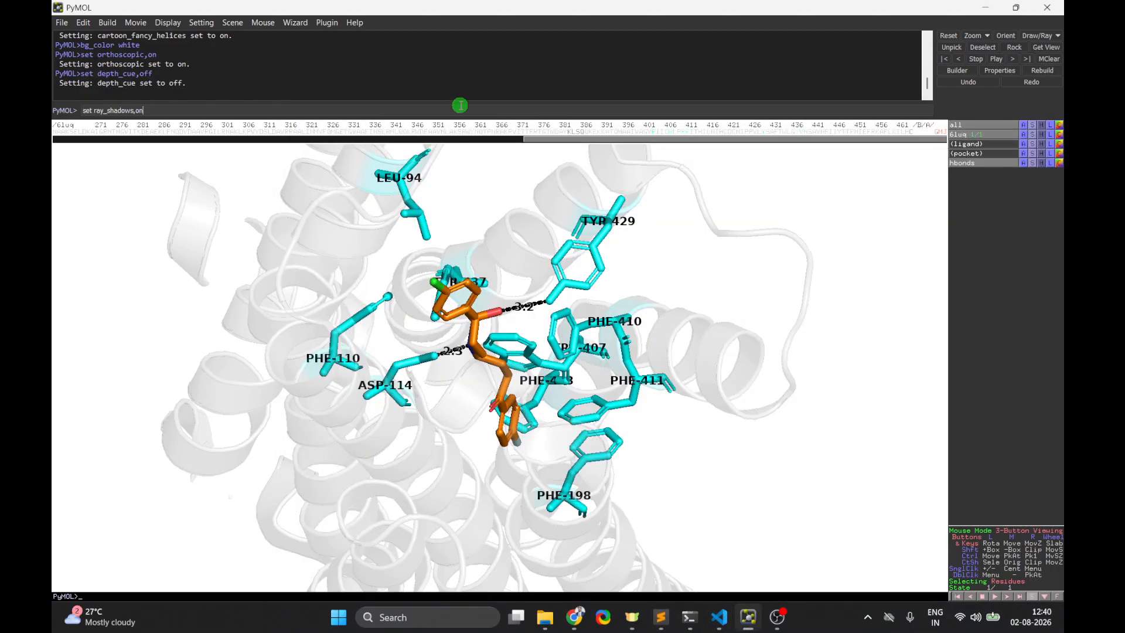
pyautogui.press('Return')
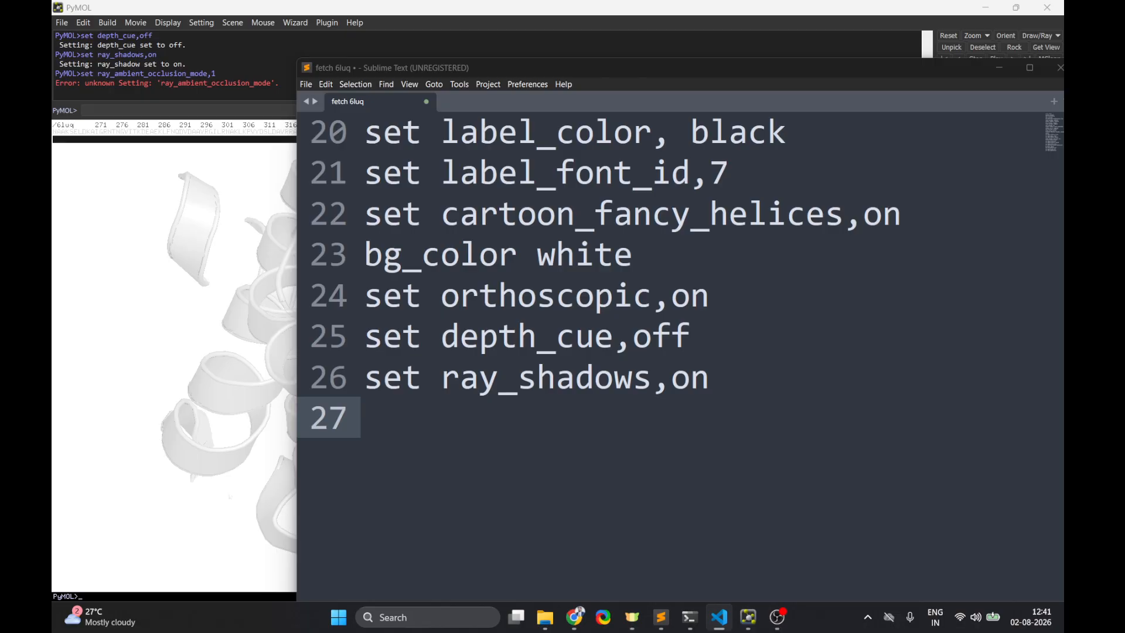
# - Bring up the Sublime Text notes again and add "set antialias,4" as line 27
pyautogui.click(999, 67)
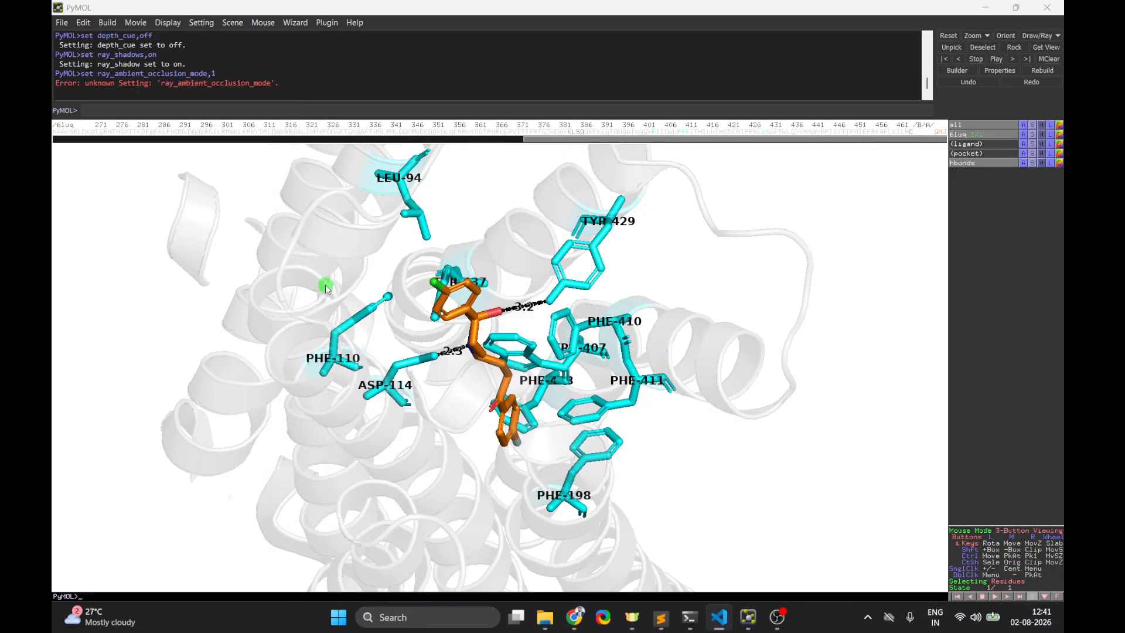
pyautogui.click(660, 617)
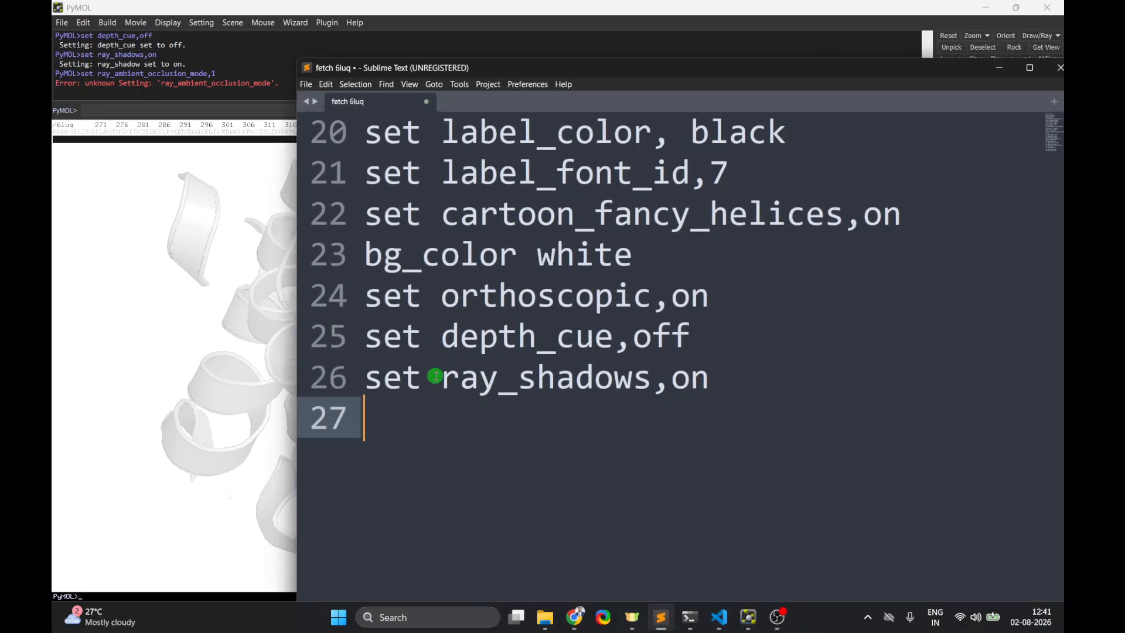
pyautogui.write('set antialias,4')
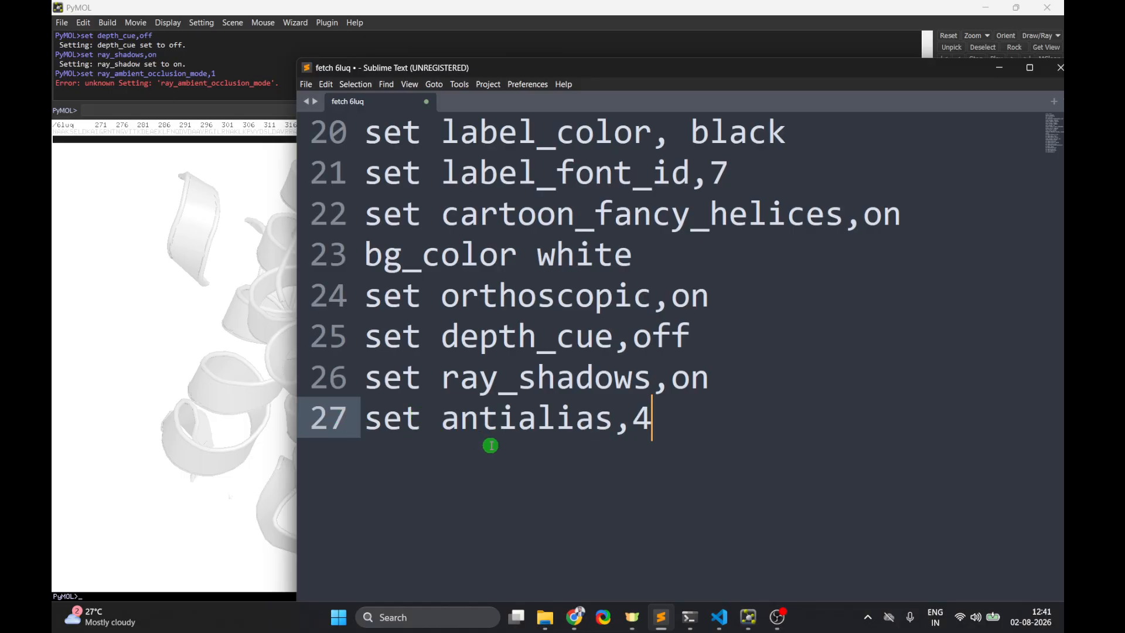
# - Return to PyMOL and run "set antialias,4"
pyautogui.click(999, 68)
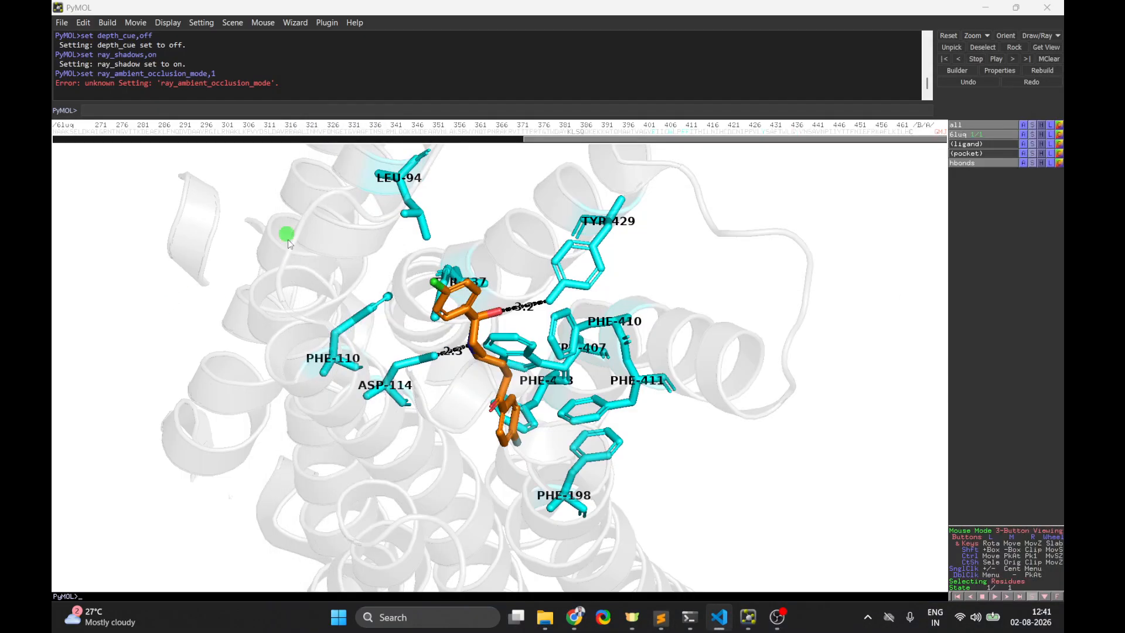
pyautogui.press('Return')
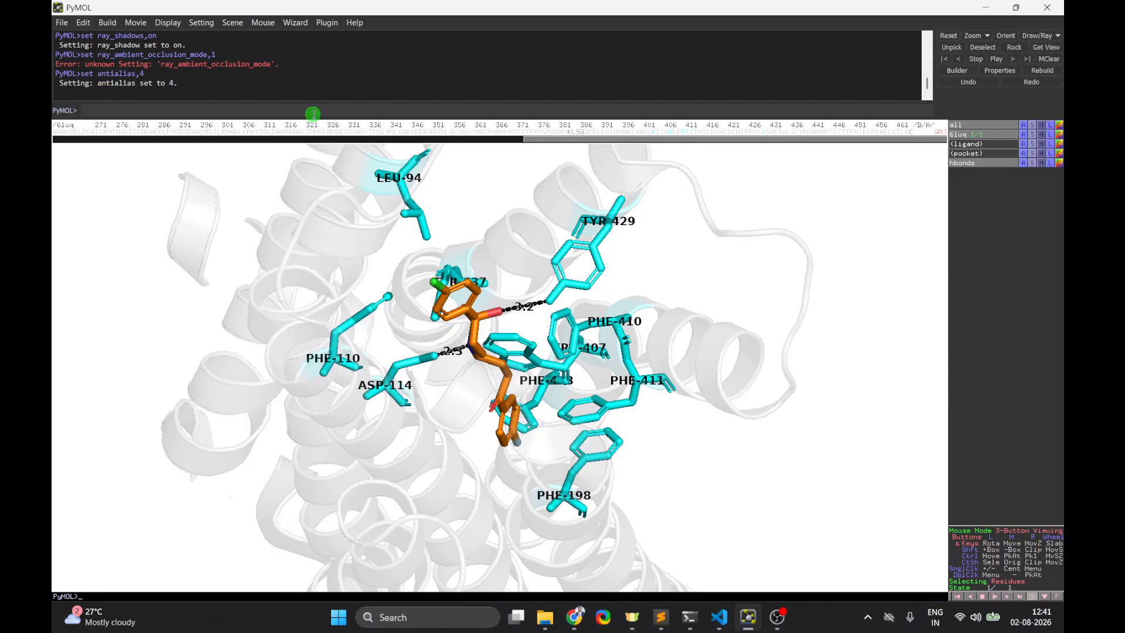
pyautogui.moveTo(812, 264); pyautogui.dragTo(774, 290, button='right')
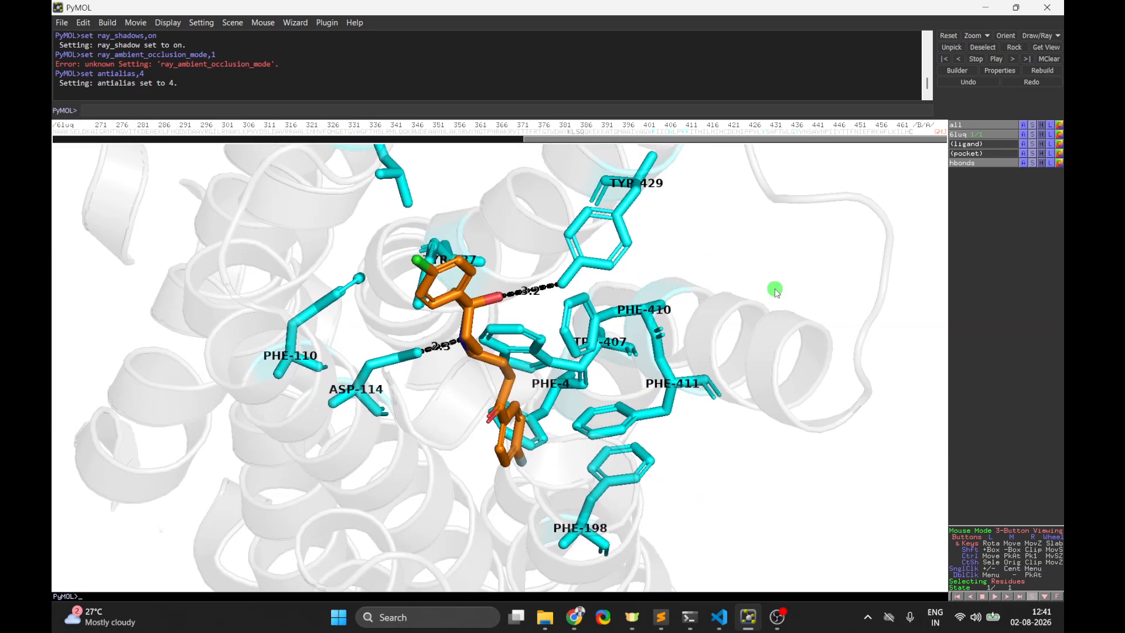
# - Paste and run "set ray_opaque_background,off" as a PyMOL command
pyautogui.hotkey('alt', 'Tab')
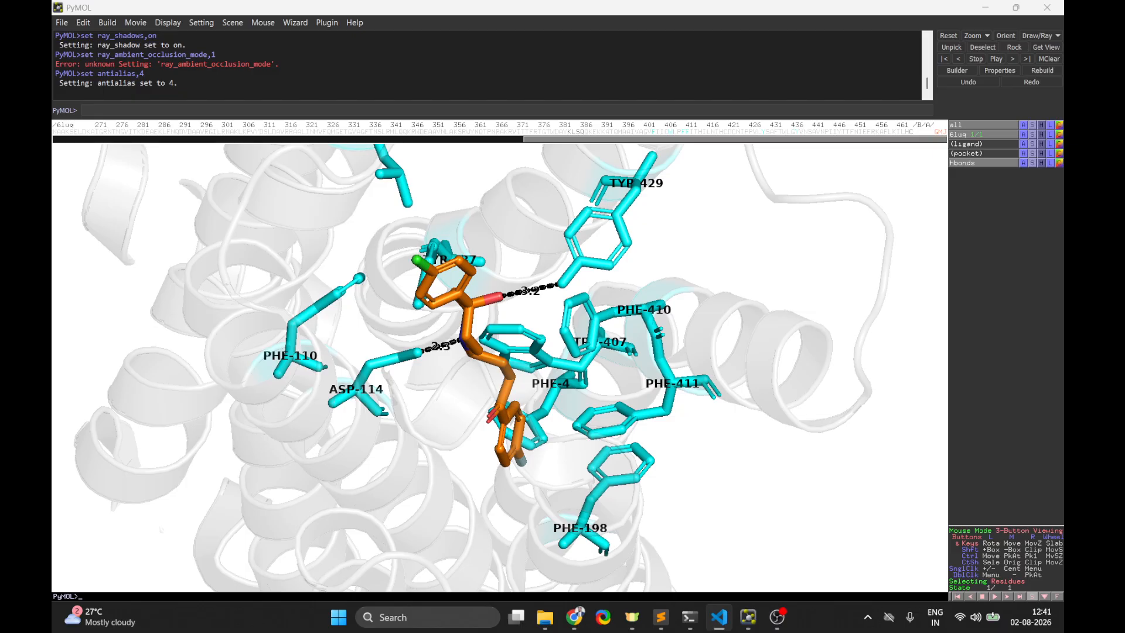
pyautogui.click(323, 107)
pyautogui.hotkey('ctrl', 'v')
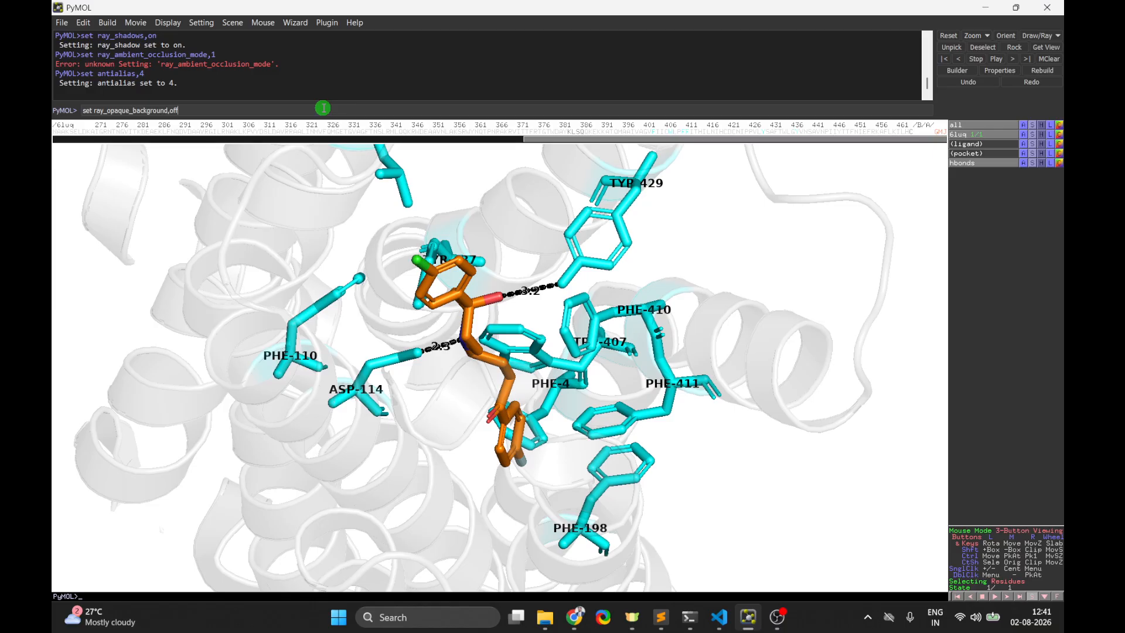
pyautogui.press('Return')
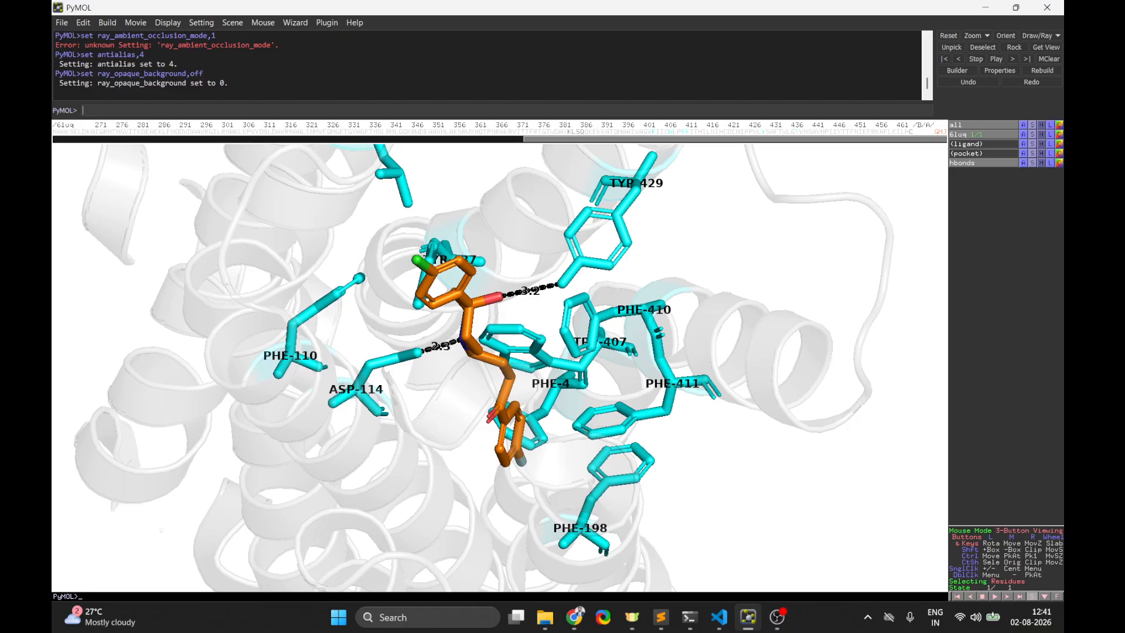
pyautogui.hotkey('alt', 'Tab')
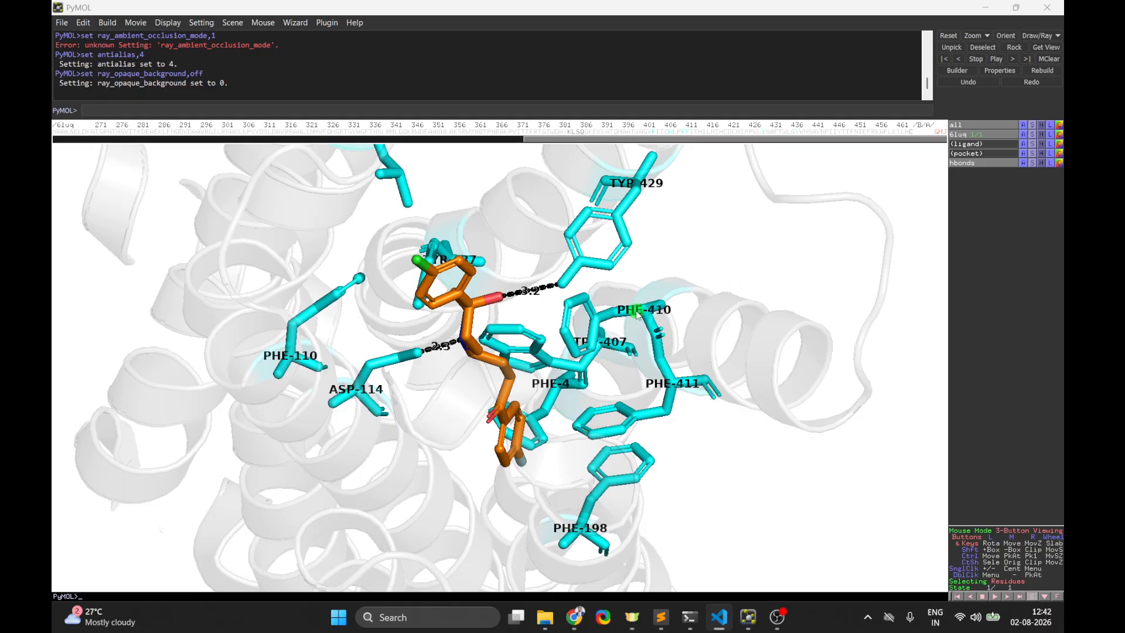
# - Switch the PyMOL mouse mode to 3-Button Editing so that labels can be moved
pyautogui.moveTo(713, 265); pyautogui.dragTo(707, 198, button='right')
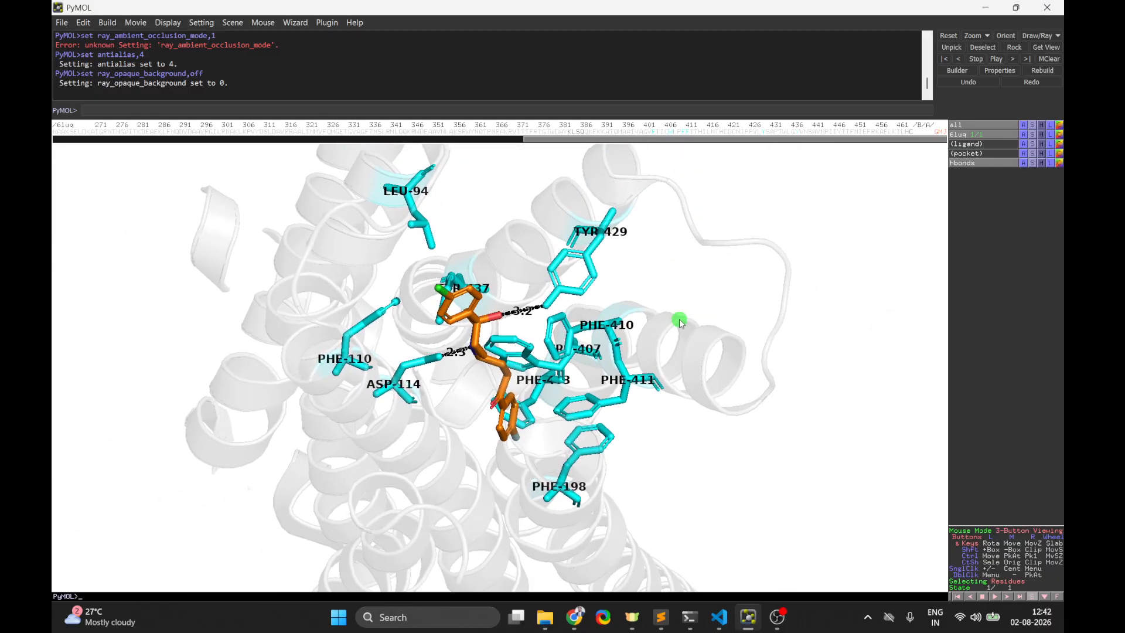
pyautogui.moveTo(680, 321); pyautogui.dragTo(686, 358, button='middle')
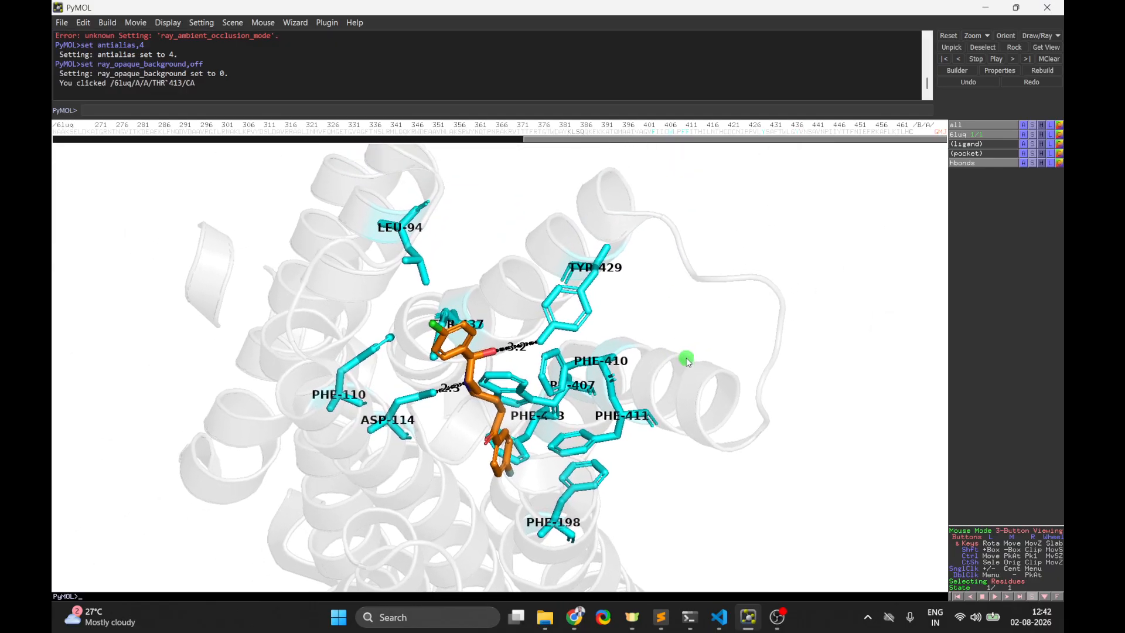
pyautogui.click(1036, 536)
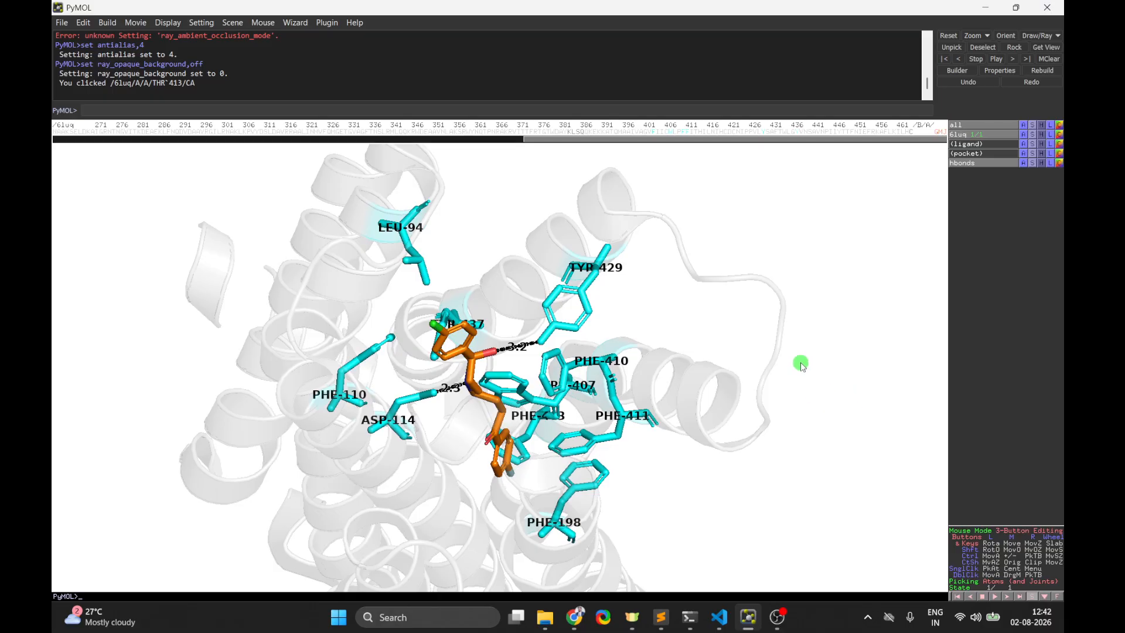
# - Shift the PHE-410 label slightly beside its residue sticks
pyautogui.moveTo(808, 266); pyautogui.dragTo(813, 314)
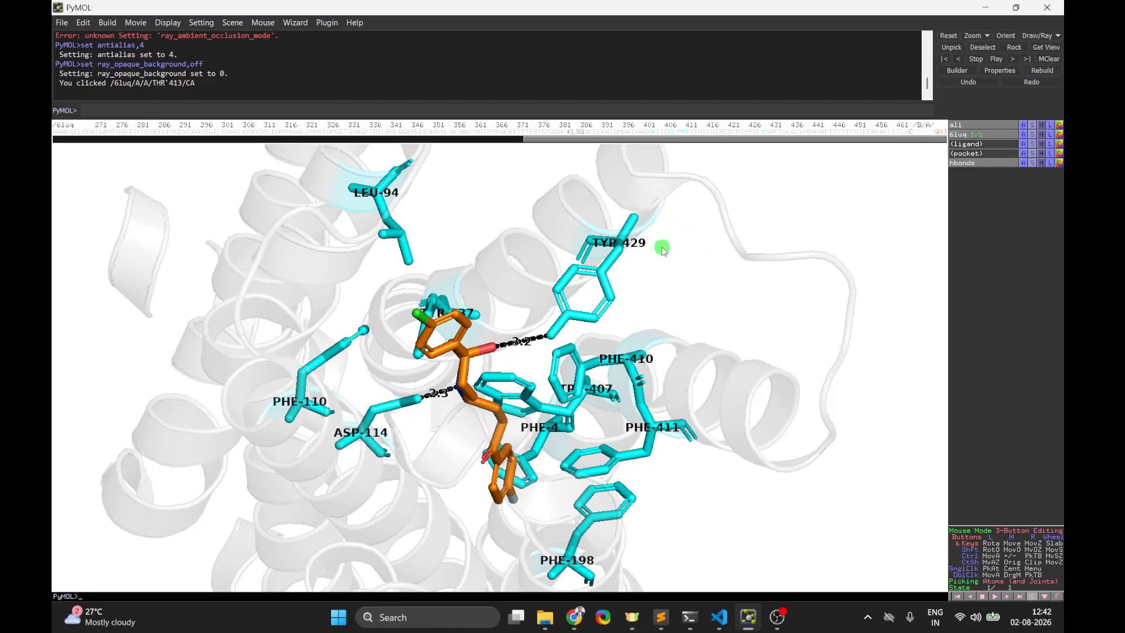
pyautogui.moveTo(801, 203); pyautogui.dragTo(648, 321, button='right')
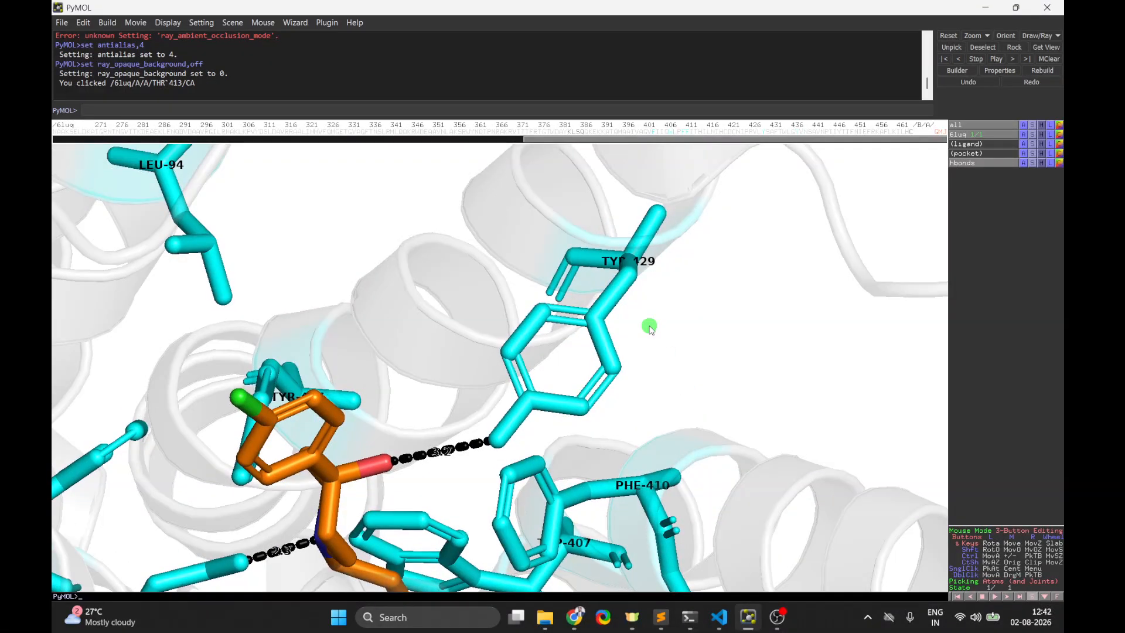
pyautogui.moveTo(650, 260); pyautogui.dragTo(655, 265)
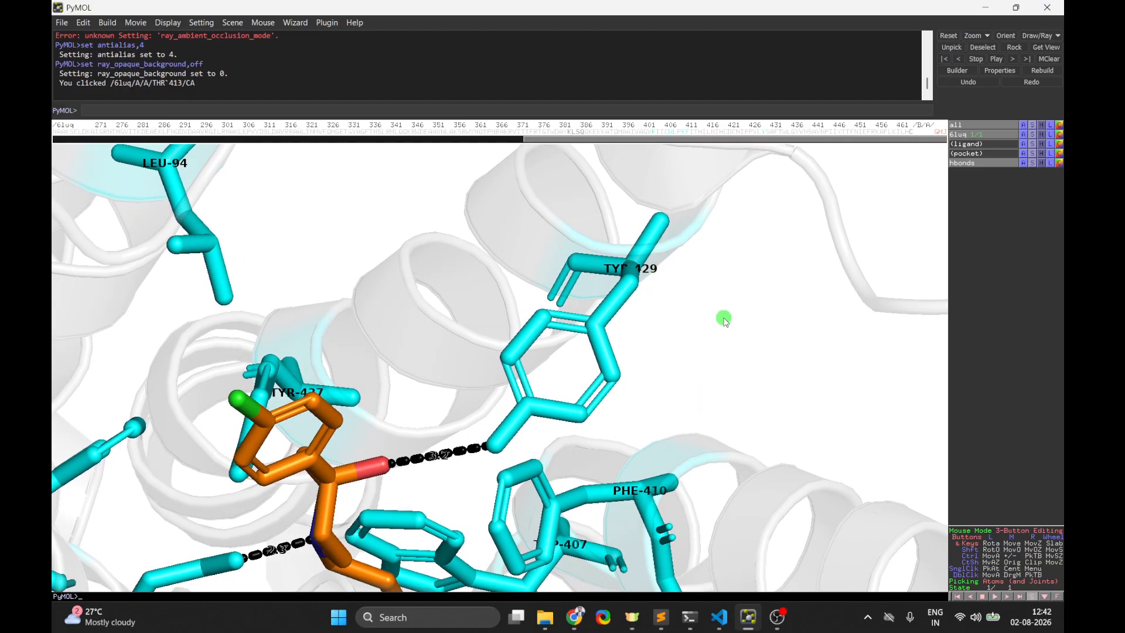
pyautogui.moveTo(713, 349); pyautogui.dragTo(721, 311, button='middle')
pyautogui.moveTo(720, 311)
pyautogui.mouseDown()
pyautogui.moveTo(494, 251)
pyautogui.moveTo(479, 269)
pyautogui.moveTo(539, 240)
pyautogui.moveTo(512, 209)
pyautogui.moveTo(605, 298)
pyautogui.moveTo(606, 269)
pyautogui.moveTo(581, 260)
pyautogui.mouseUp()
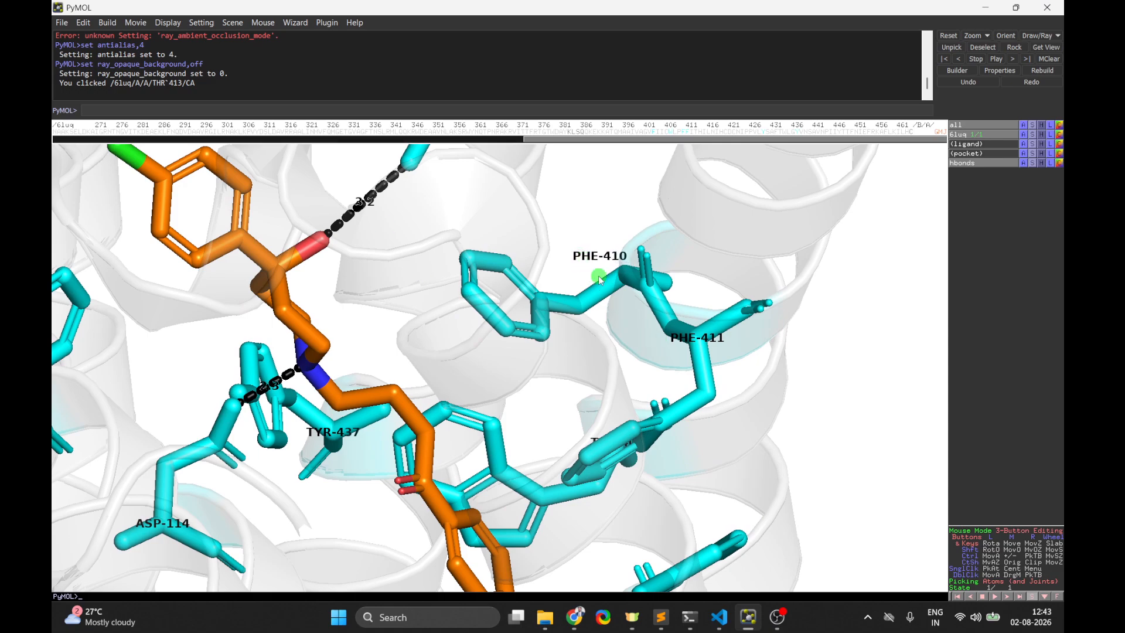
pyautogui.keyDown('ctrl'); pyautogui.moveTo(601, 262); pyautogui.dragTo(598, 263); pyautogui.keyUp('ctrl')
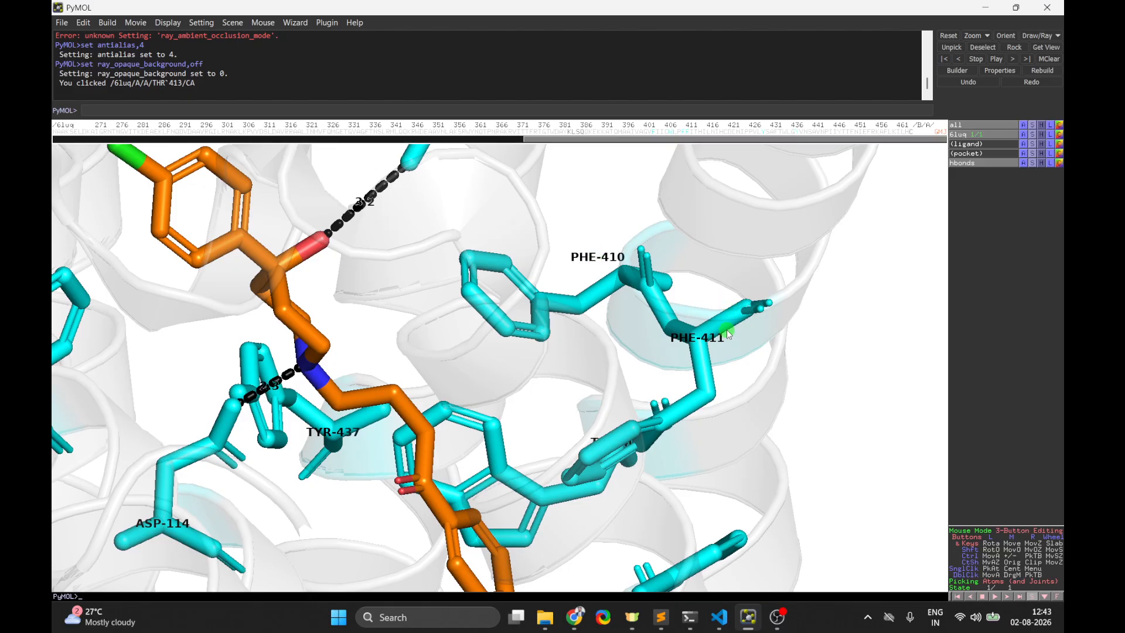
# - Move the LEU-94, TYR-429, PHE-410 and PHE-411 labels clear of their sticks, and try to shift the PHE-198 label
pyautogui.moveTo(791, 281); pyautogui.dragTo(756, 178, button='right')
pyautogui.moveTo(352, 399); pyautogui.dragTo(480, 448)
pyautogui.moveTo(547, 364); pyautogui.dragTo(544, 343, button='middle')
pyautogui.moveTo(719, 346); pyautogui.dragTo(719, 271, button='right')
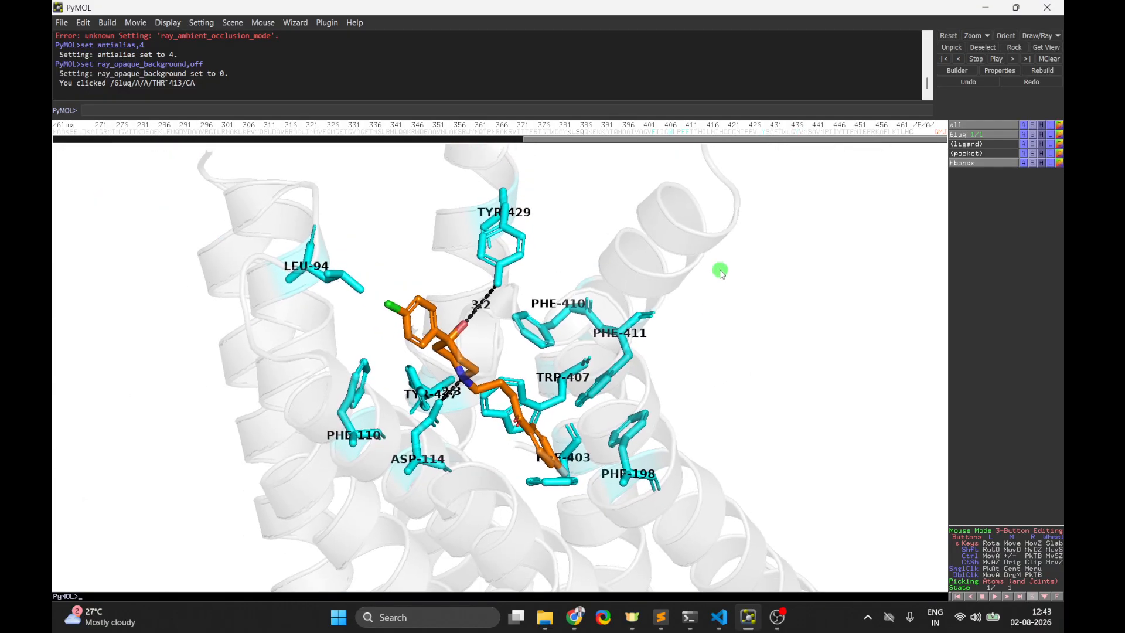
pyautogui.moveTo(487, 404); pyautogui.dragTo(493, 463)
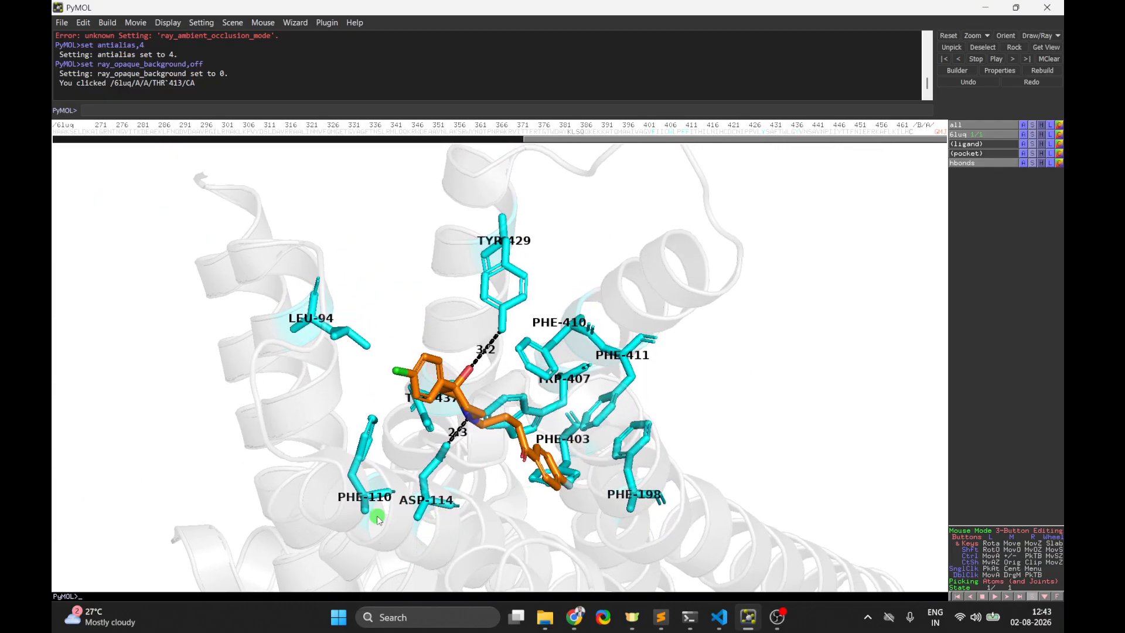
pyautogui.click(411, 503)
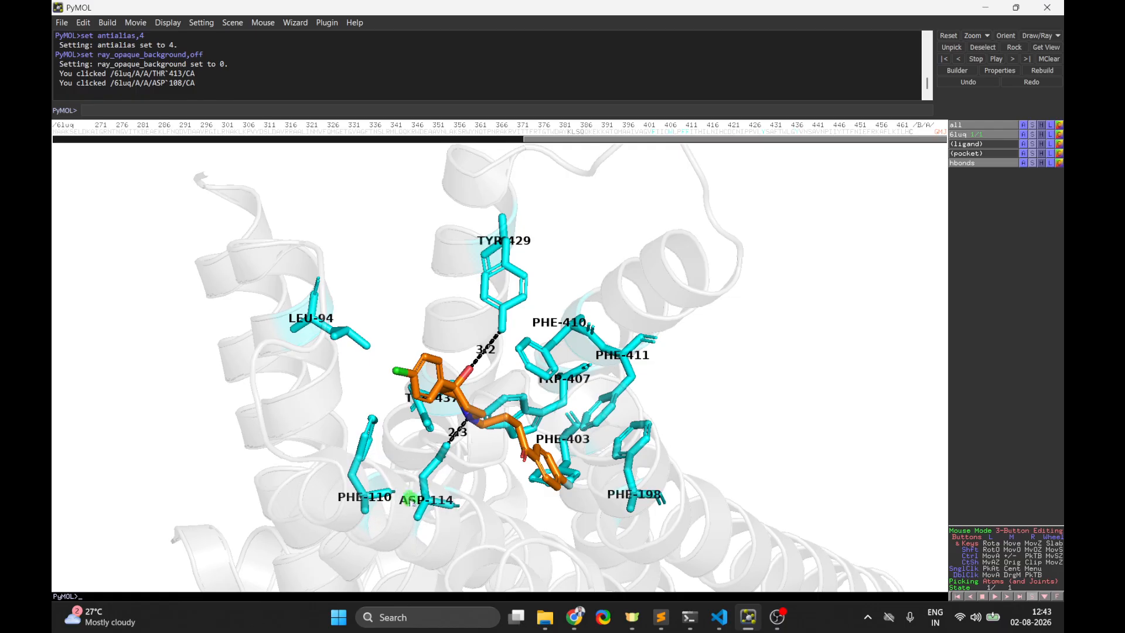
pyautogui.keyDown('ctrl'); pyautogui.moveTo(309, 320); pyautogui.dragTo(400, 293); pyautogui.keyUp('ctrl')
pyautogui.keyDown('ctrl'); pyautogui.moveTo(523, 244); pyautogui.dragTo(563, 260); pyautogui.keyUp('ctrl')
pyautogui.keyDown('ctrl'); pyautogui.moveTo(540, 323); pyautogui.dragTo(546, 303); pyautogui.keyUp('ctrl')
pyautogui.keyDown('ctrl'); pyautogui.moveTo(641, 359); pyautogui.dragTo(685, 371); pyautogui.keyUp('ctrl')
pyautogui.keyDown('ctrl'); pyautogui.moveTo(620, 493); pyautogui.dragTo(656, 501); pyautogui.keyUp('ctrl')
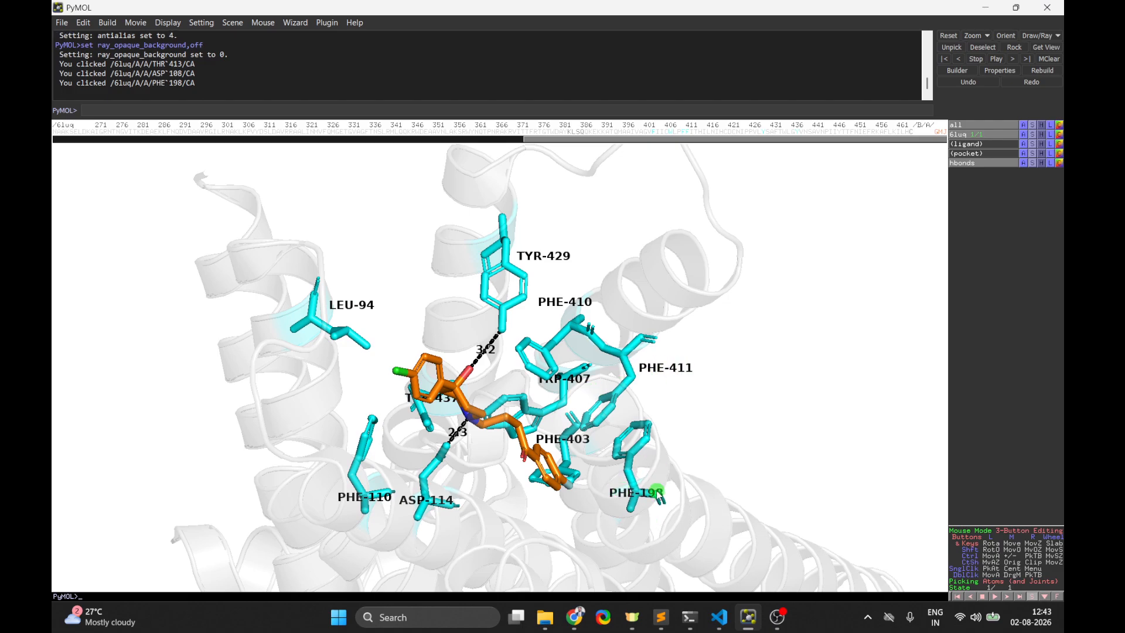
pyautogui.keyDown('ctrl'); pyautogui.click(658, 493); pyautogui.keyUp('ctrl')
# - Move the PHE-403 label and both hydrogen-bond distance labels clear of the sticks and dashed bonds
pyautogui.moveTo(557, 438)
pyautogui.keyDown('ctrl'); pyautogui.mouseDown()
pyautogui.moveTo(581, 446)
pyautogui.moveTo(570, 446)
pyautogui.mouseUp(); pyautogui.keyUp('ctrl')
pyautogui.keyDown('ctrl'); pyautogui.moveTo(441, 449); pyautogui.dragTo(478, 444); pyautogui.keyUp('ctrl')
pyautogui.keyDown('ctrl'); pyautogui.click(489, 359); pyautogui.keyUp('ctrl')
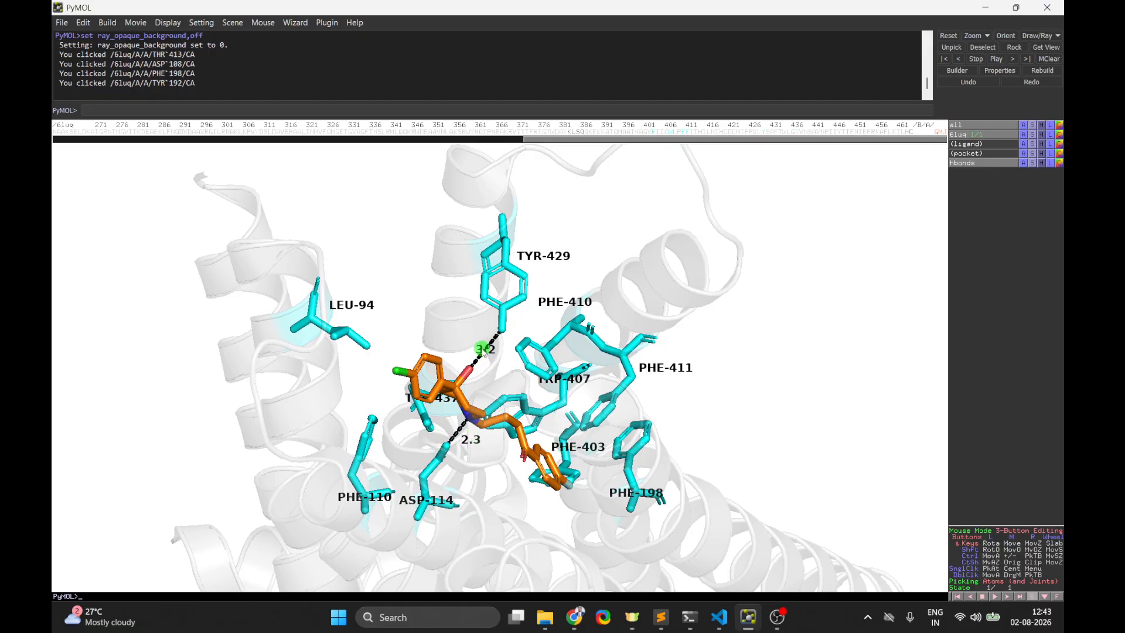
pyautogui.keyDown('ctrl'); pyautogui.moveTo(483, 352); pyautogui.dragTo(470, 345); pyautogui.keyUp('ctrl')
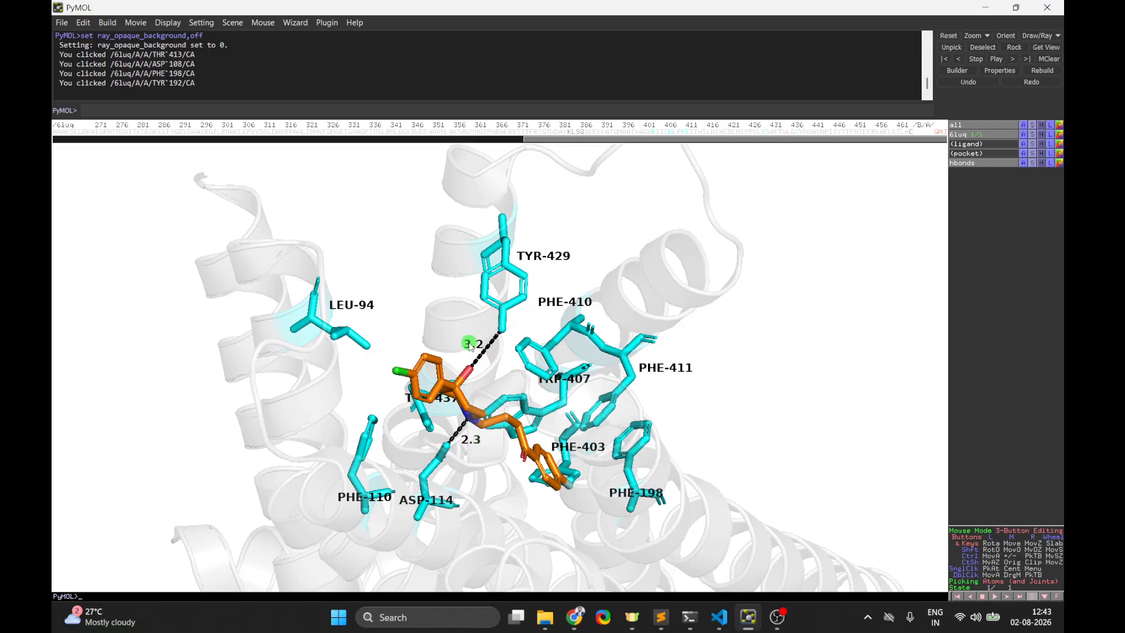
# - Try to pick the ASP-114 and PHE-110 labels, and turn the pocket so the ligand and surrounding residues are spread out
pyautogui.click(409, 505)
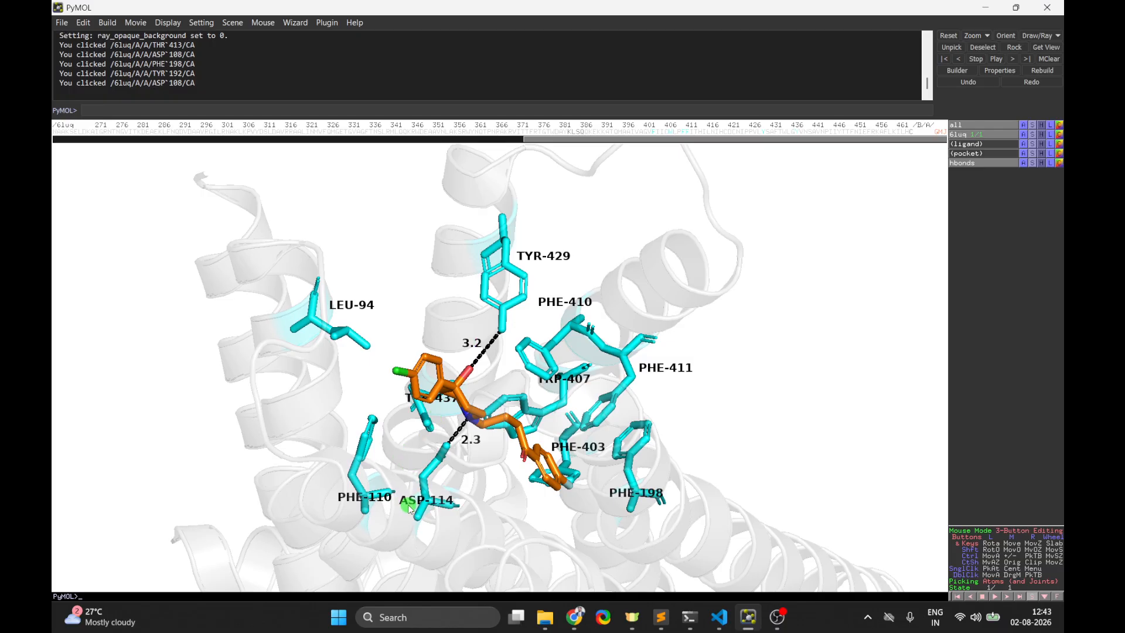
pyautogui.click(447, 503)
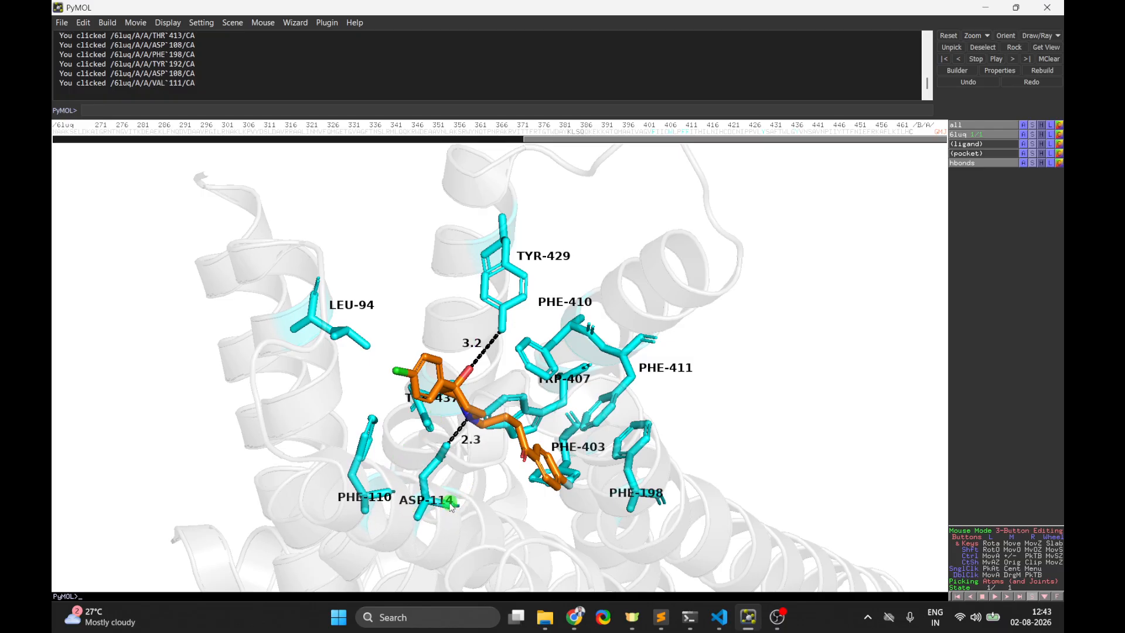
pyautogui.click(445, 503)
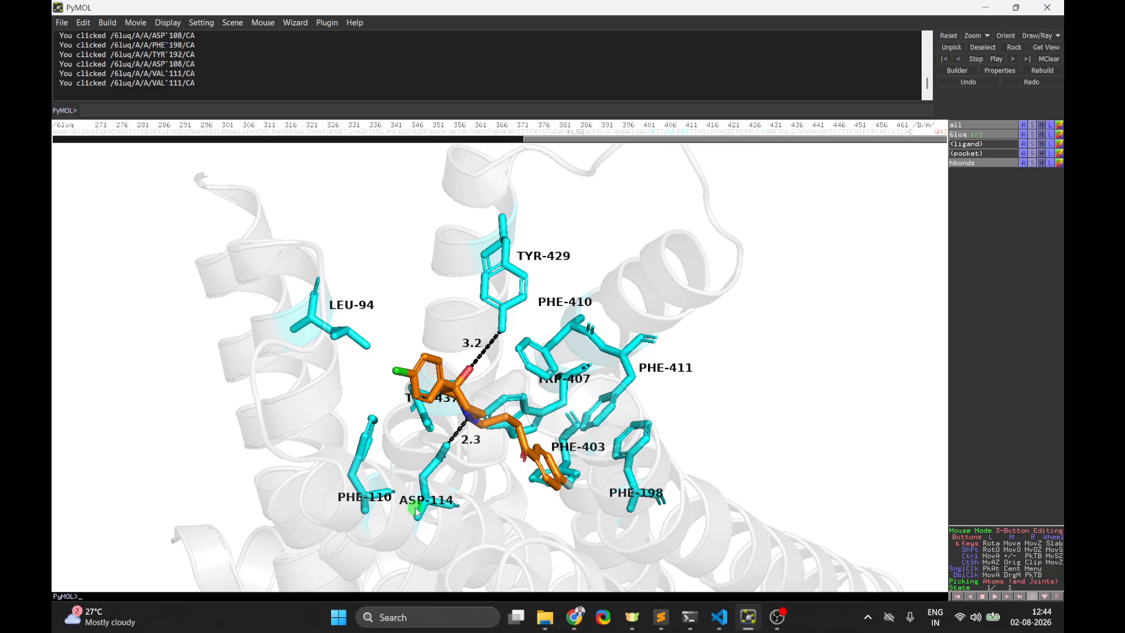
pyautogui.click(356, 497)
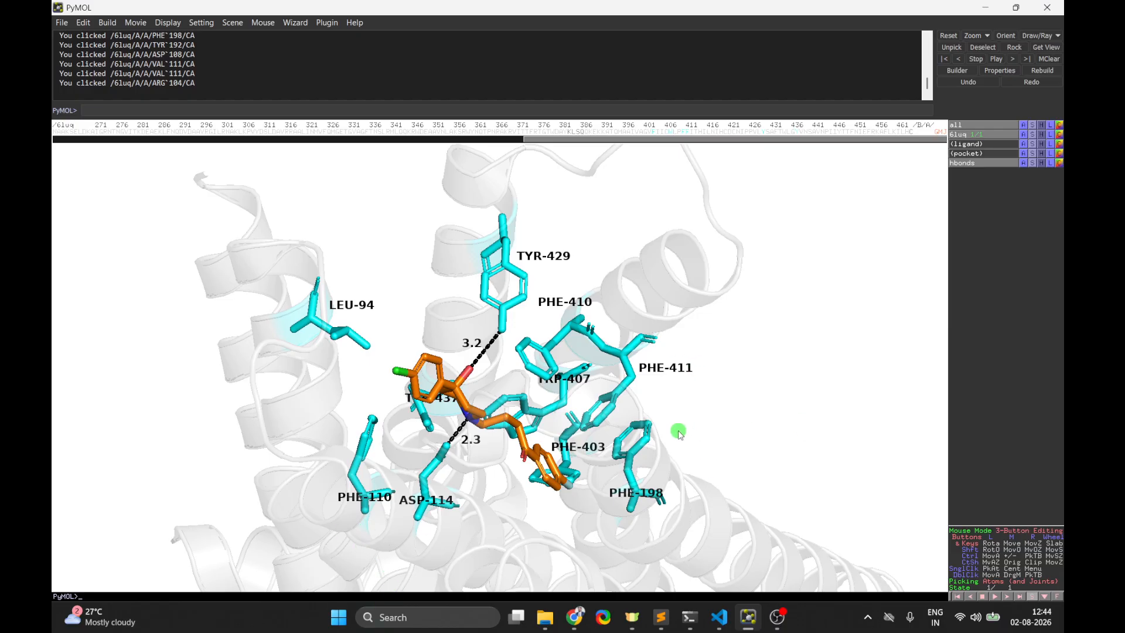
pyautogui.moveTo(274, 390); pyautogui.dragTo(648, 360)
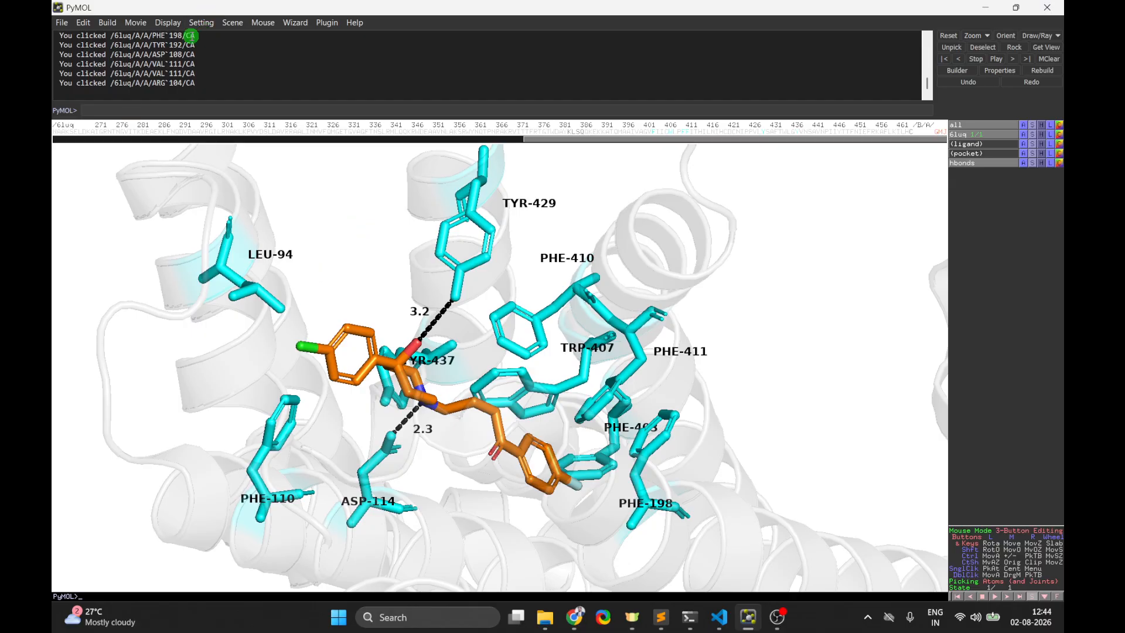
# - Set the display quality to Maximum Quality and zoom out slightly so the whole pocket fits the view
pyautogui.click(200, 24)
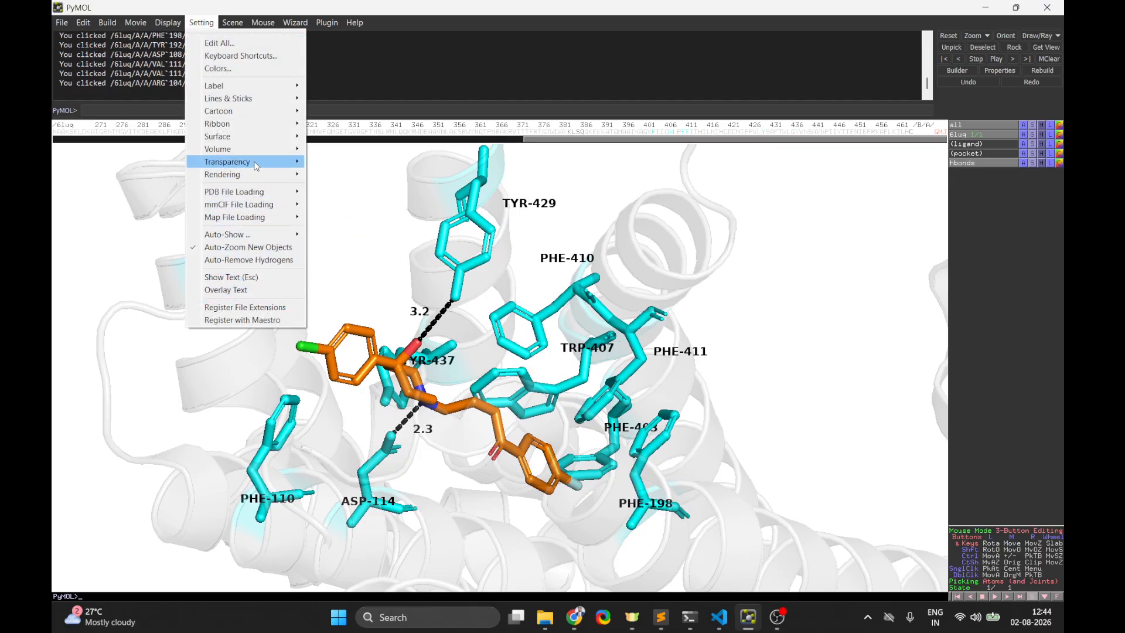
pyautogui.click(232, 22)
pyautogui.click(181, 22)
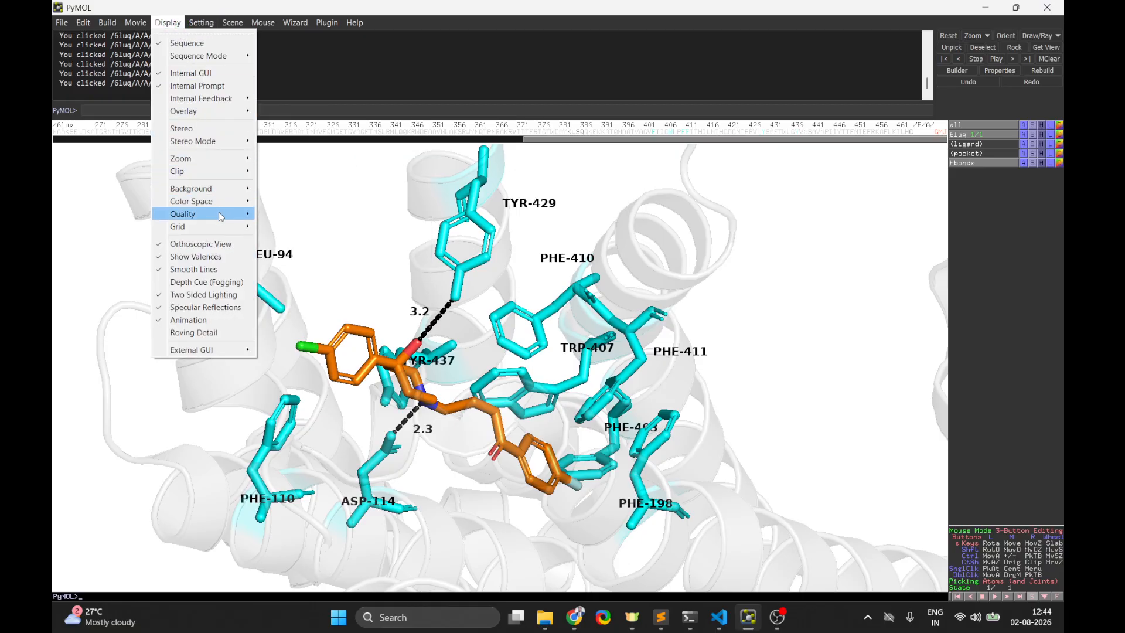
pyautogui.moveTo(222, 215)
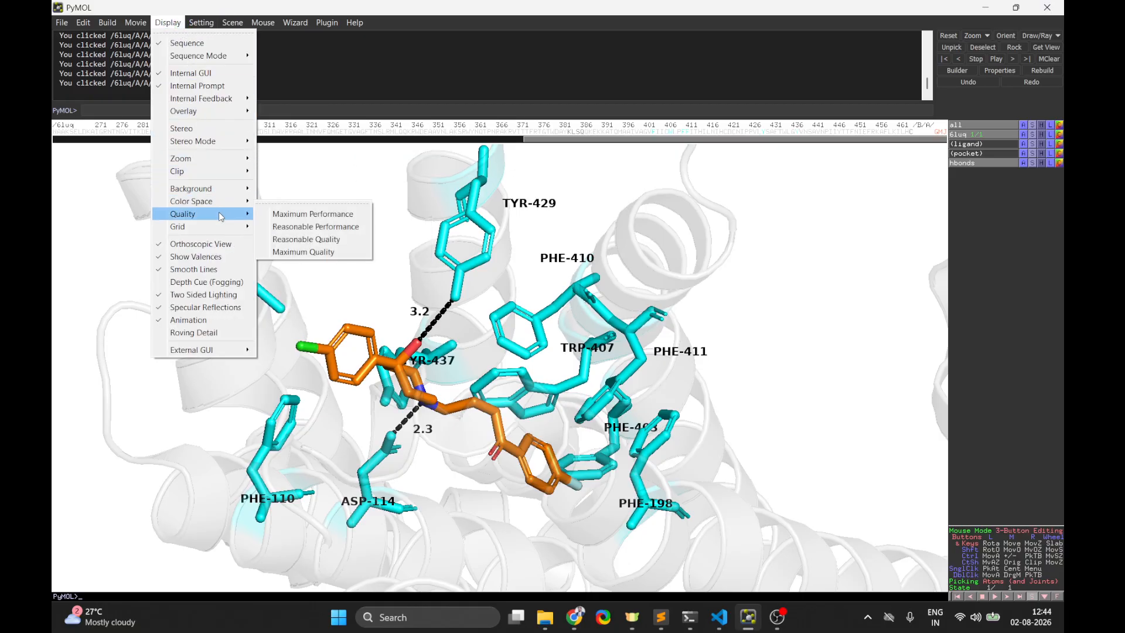
pyautogui.click(321, 252)
pyautogui.moveTo(769, 307); pyautogui.dragTo(802, 230, button='right')
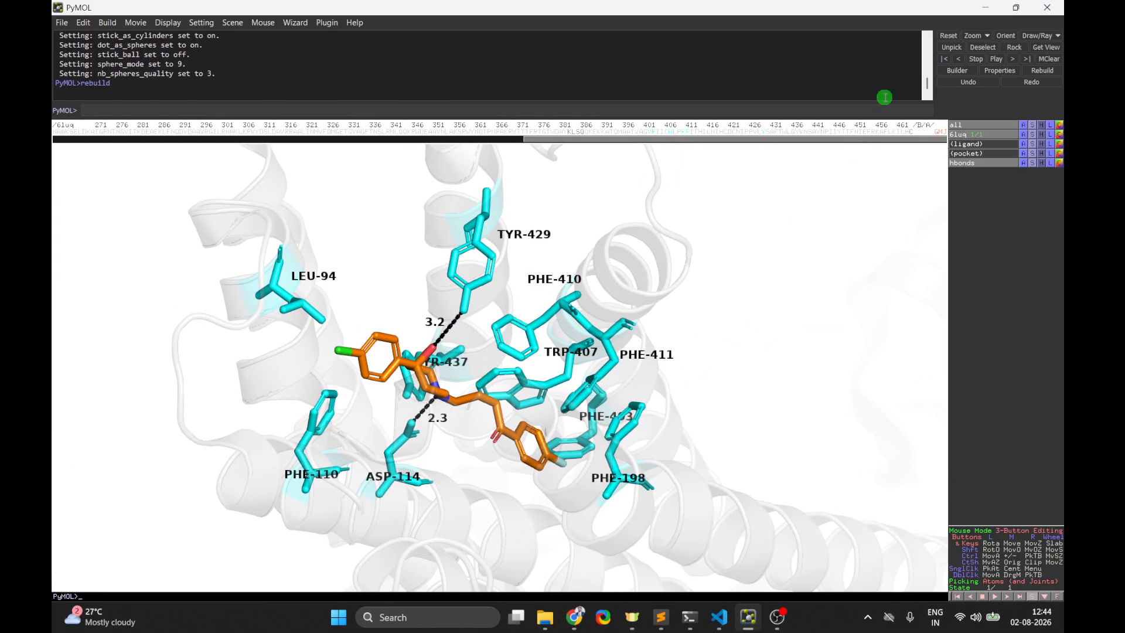
# - Ray-trace the view at 1700 × 849 px with a transparent background and save it to the Desktop as FI.png
pyautogui.click(1038, 36)
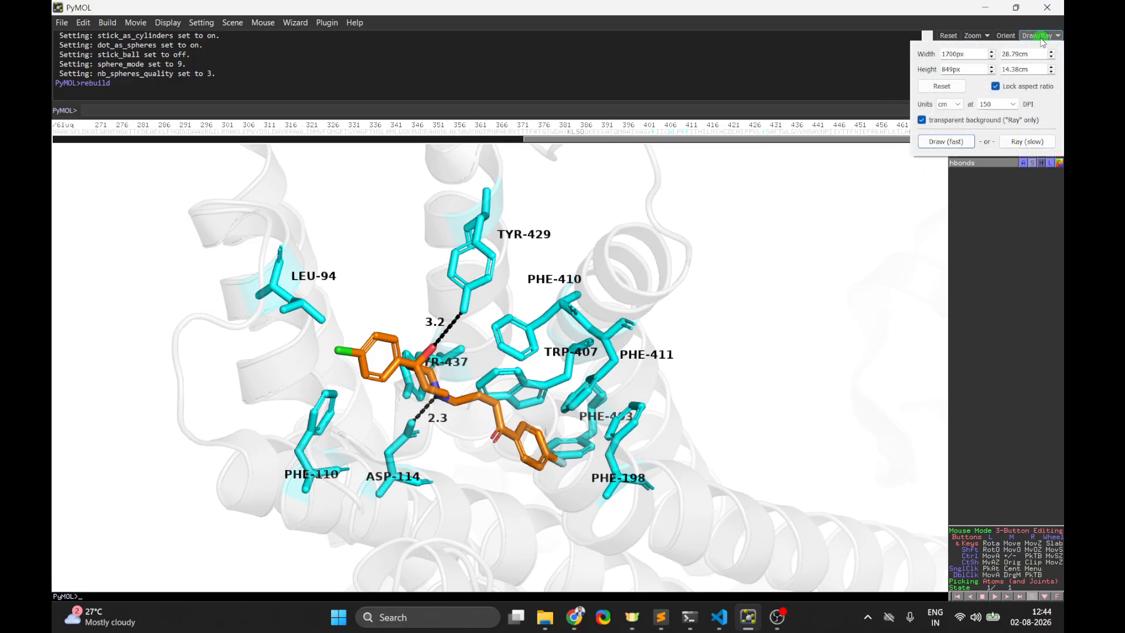
pyautogui.click(1026, 142)
pyautogui.click(944, 127)
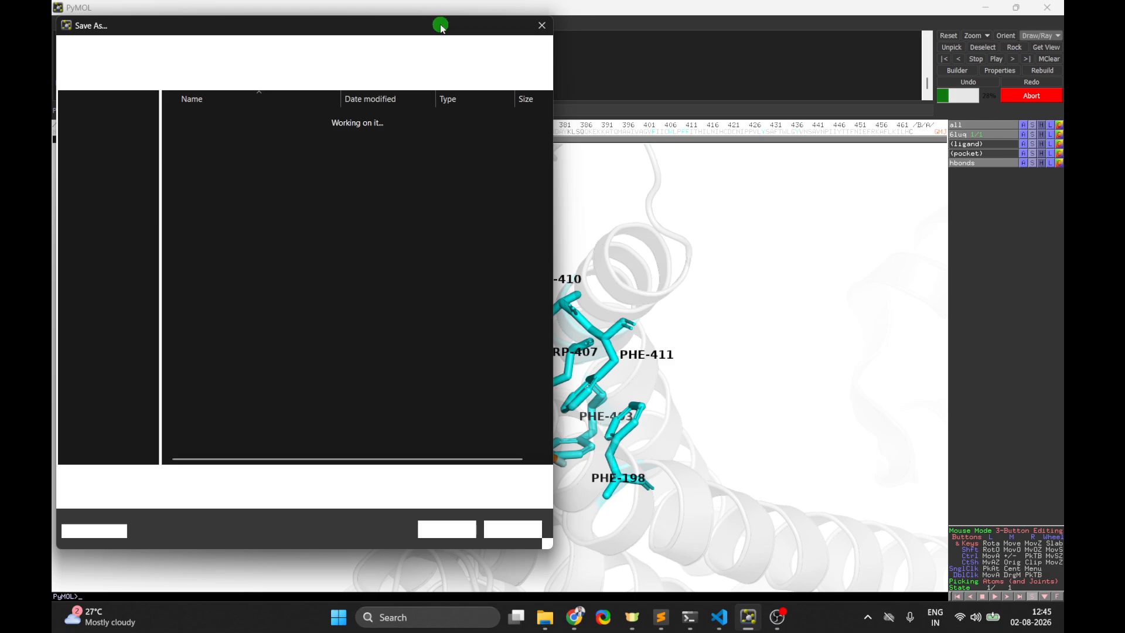
pyautogui.moveTo(438, 26); pyautogui.dragTo(506, 37)
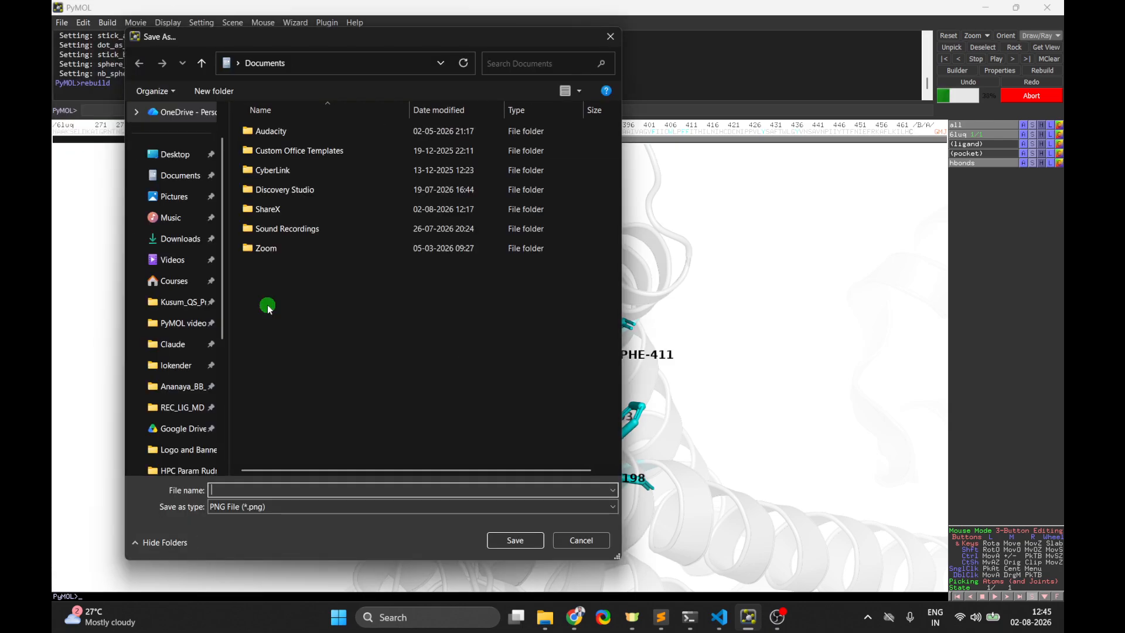
pyautogui.scroll(1, 156, 216)
pyautogui.click(164, 199)
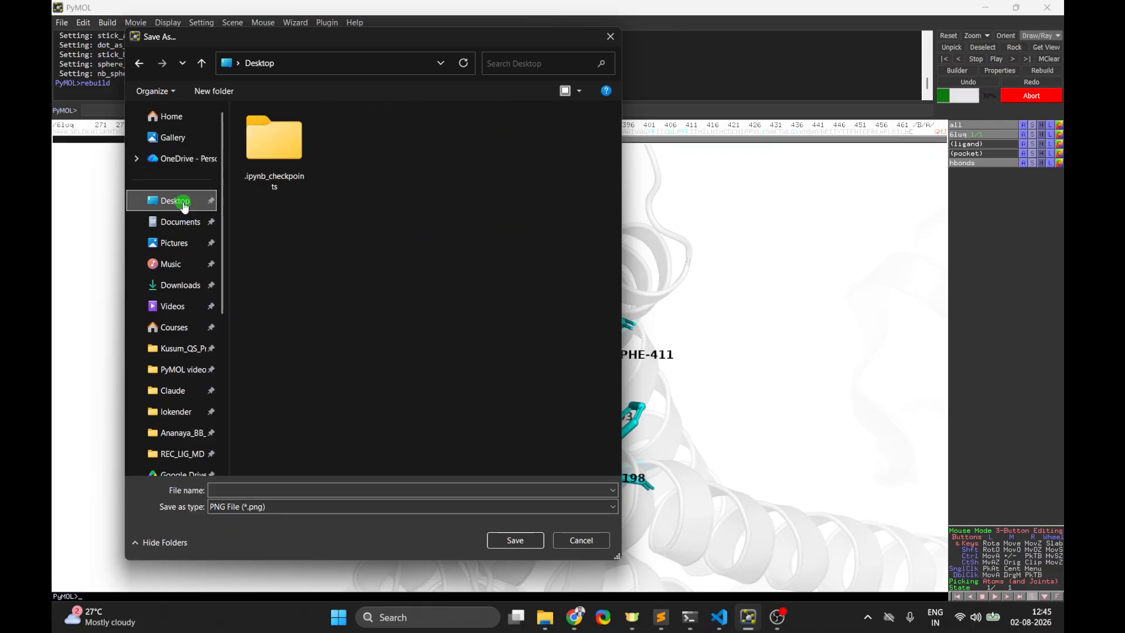
pyautogui.click(234, 489)
pyautogui.write('F1')
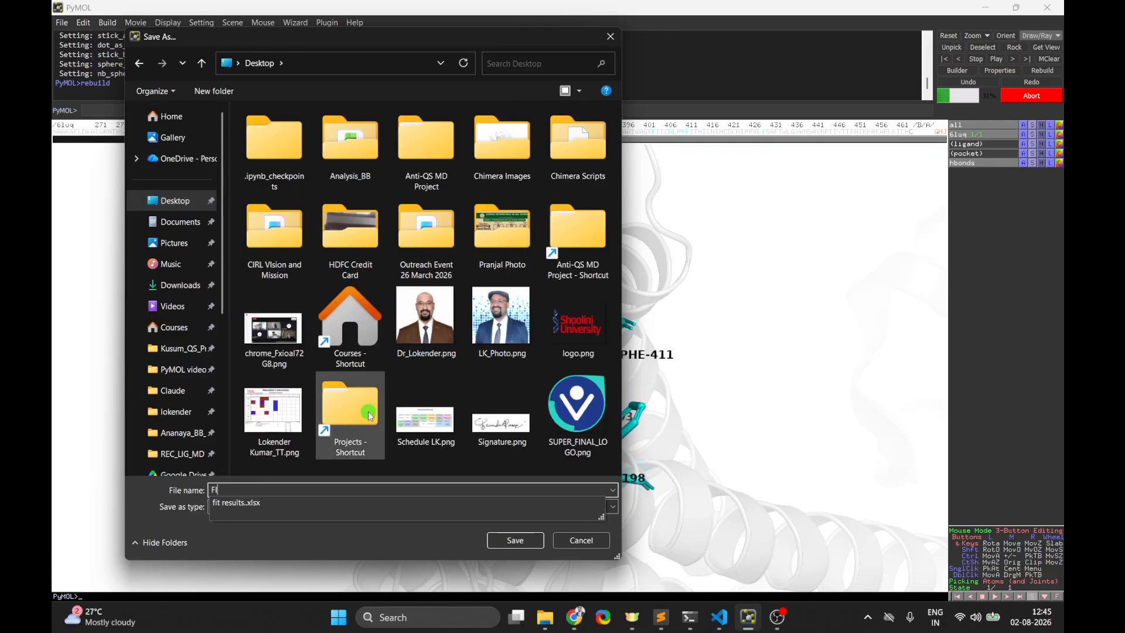
pyautogui.click(507, 536)
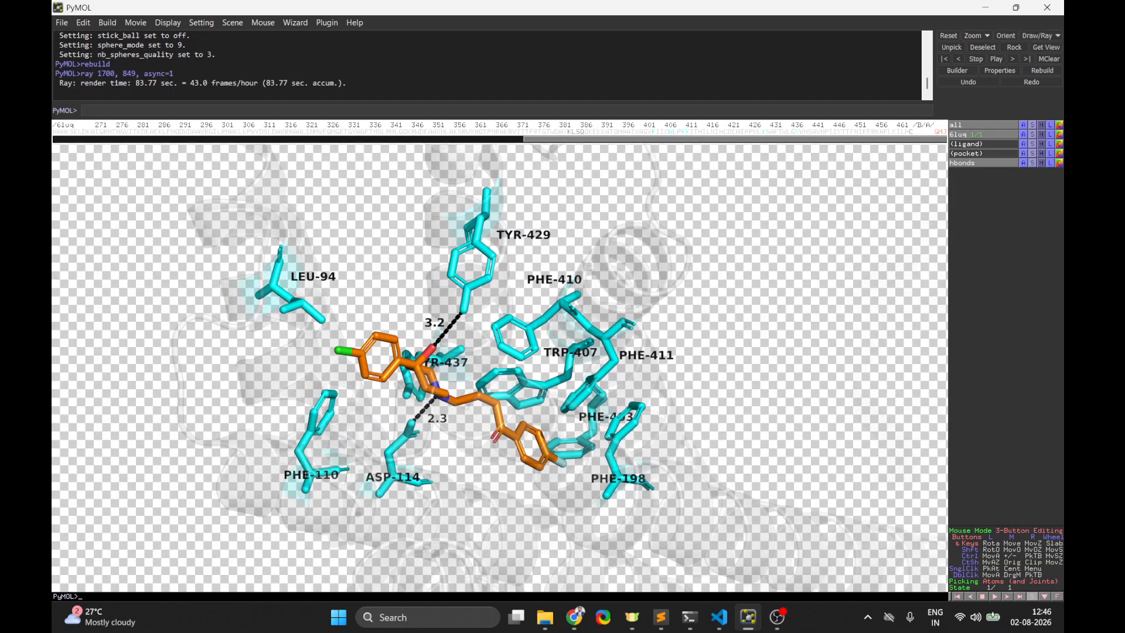
# - Save the finished ray-traced image to the Desktop again as 1111.png
pyautogui.click(1039, 36)
pyautogui.click(964, 84)
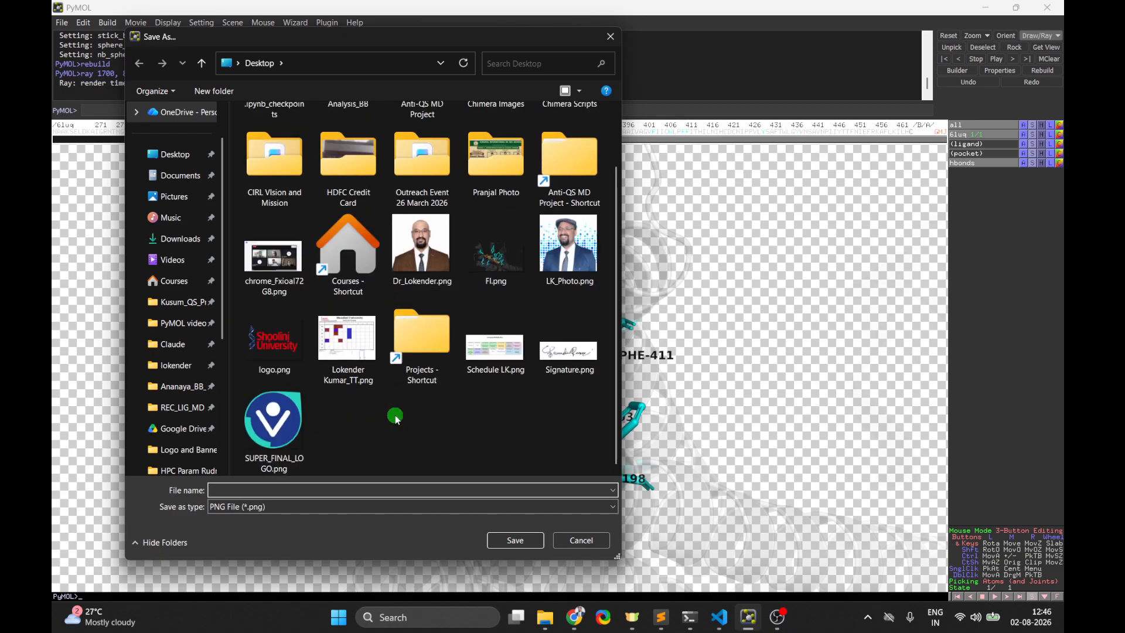
pyautogui.write('fig1')
pyautogui.click(517, 539)
# - Minimize PyMOL and examine the exported FI.png full-screen in the image viewer
pyautogui.click(989, 13)
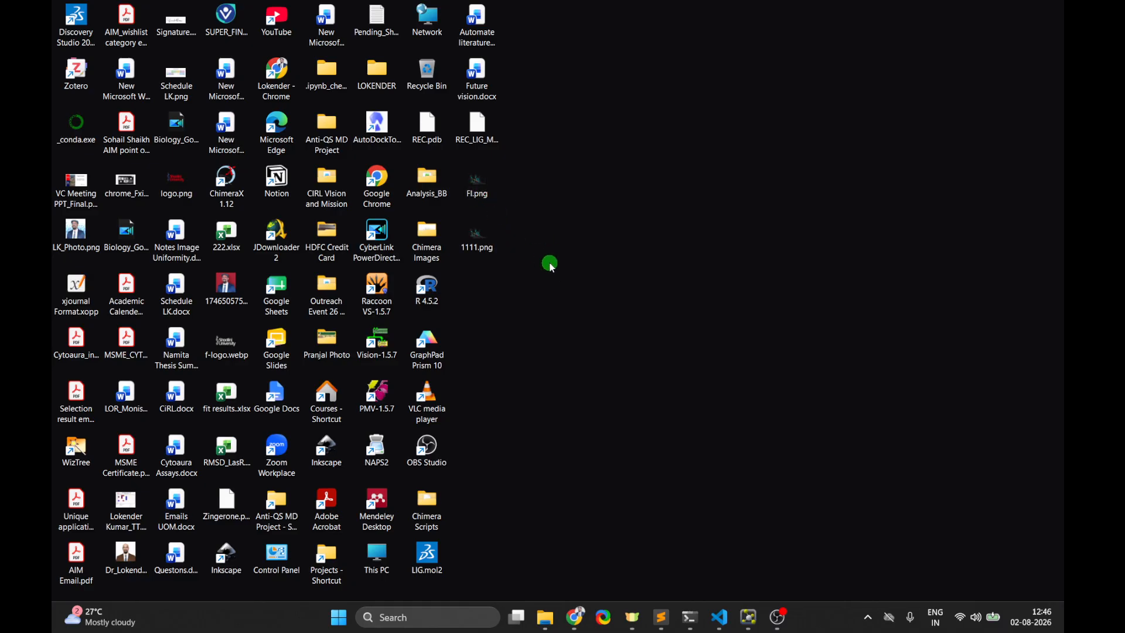
pyautogui.doubleClick(499, 188)
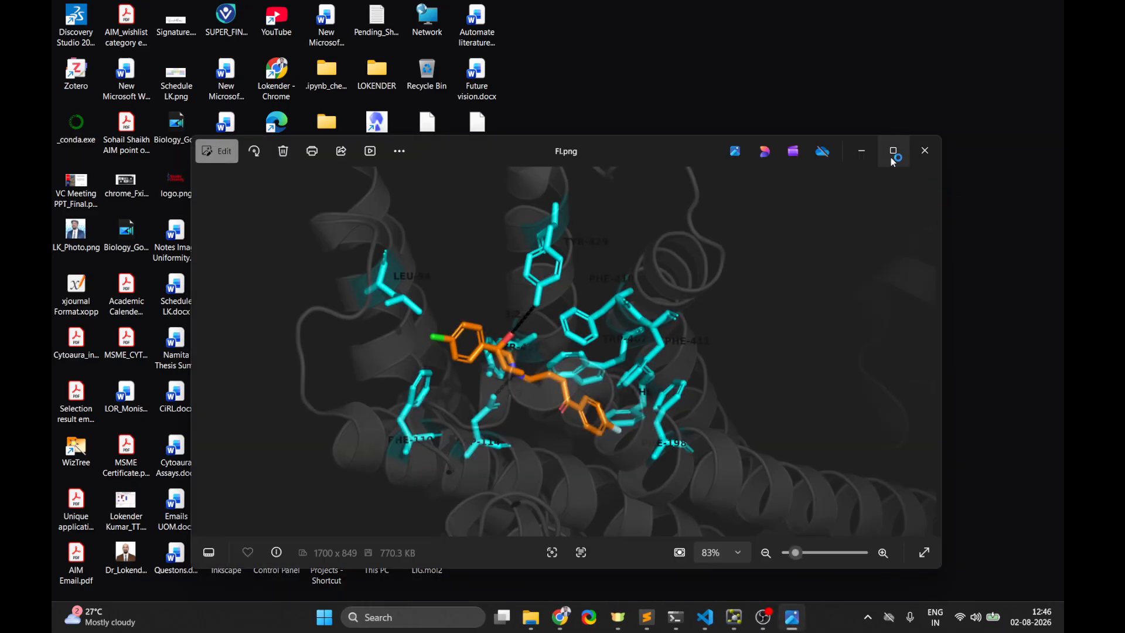
pyautogui.click(891, 150)
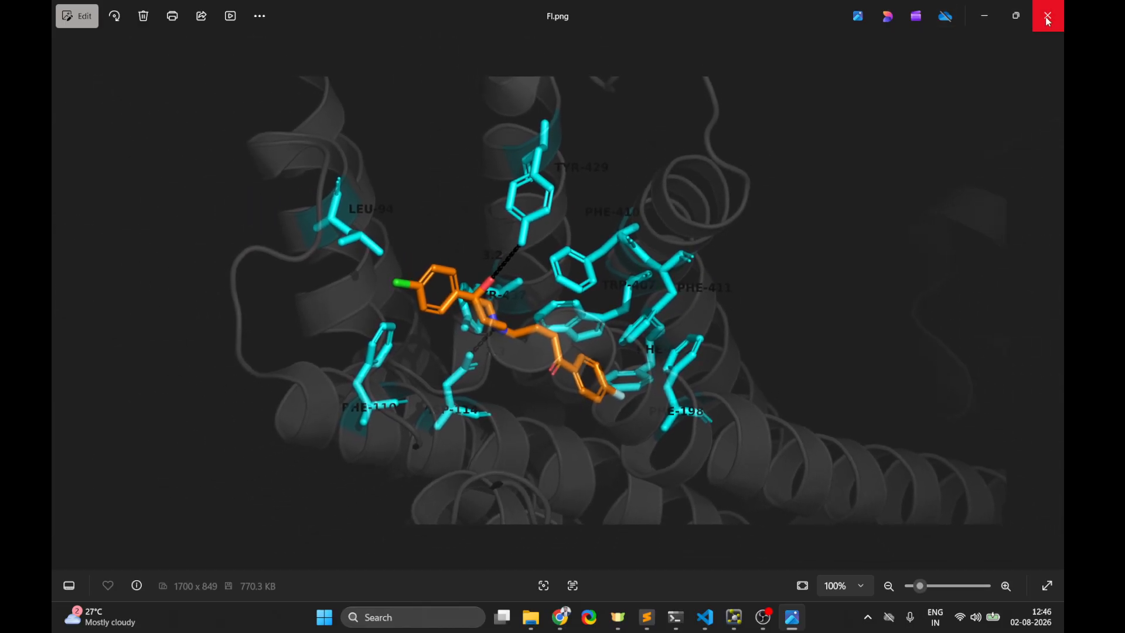
pyautogui.click(1047, 21)
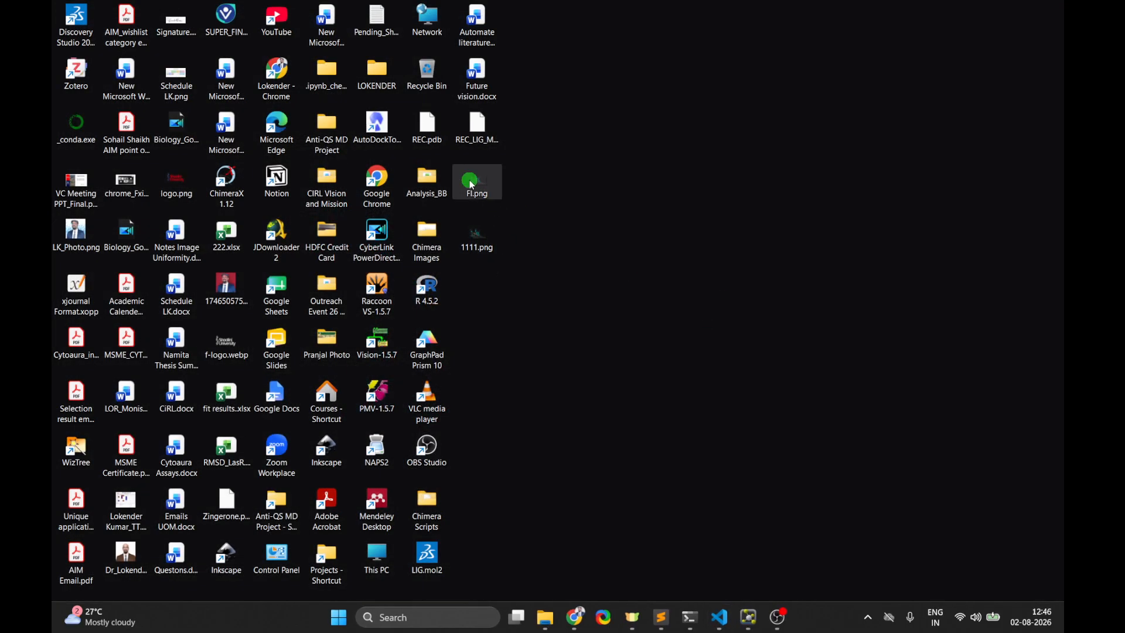
# - Create a new PowerPoint presentation on the desktop, open it, and paste the exported pocket image onto a blank first slide
pyautogui.rightClick(664, 230)
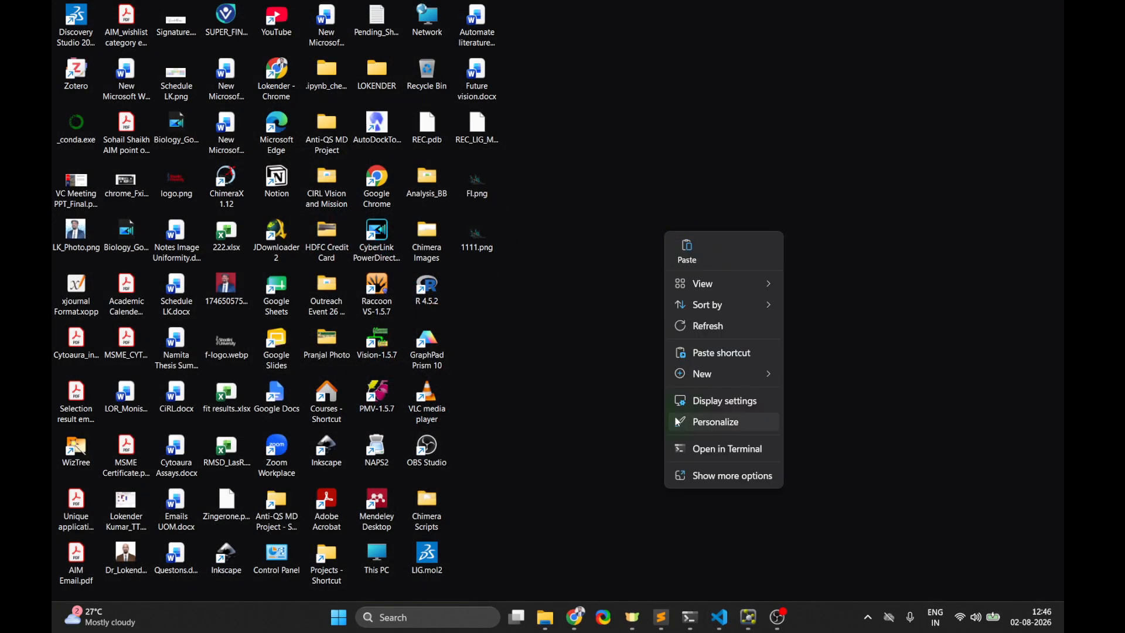
pyautogui.moveTo(717, 382)
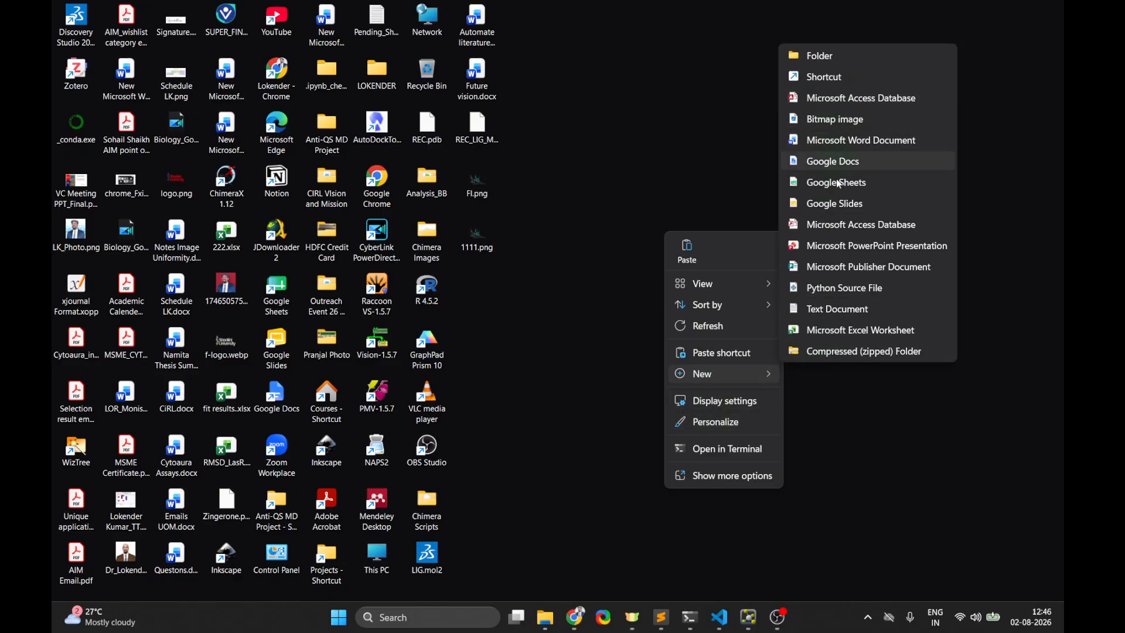
pyautogui.click(836, 254)
pyautogui.doubleClick(475, 285)
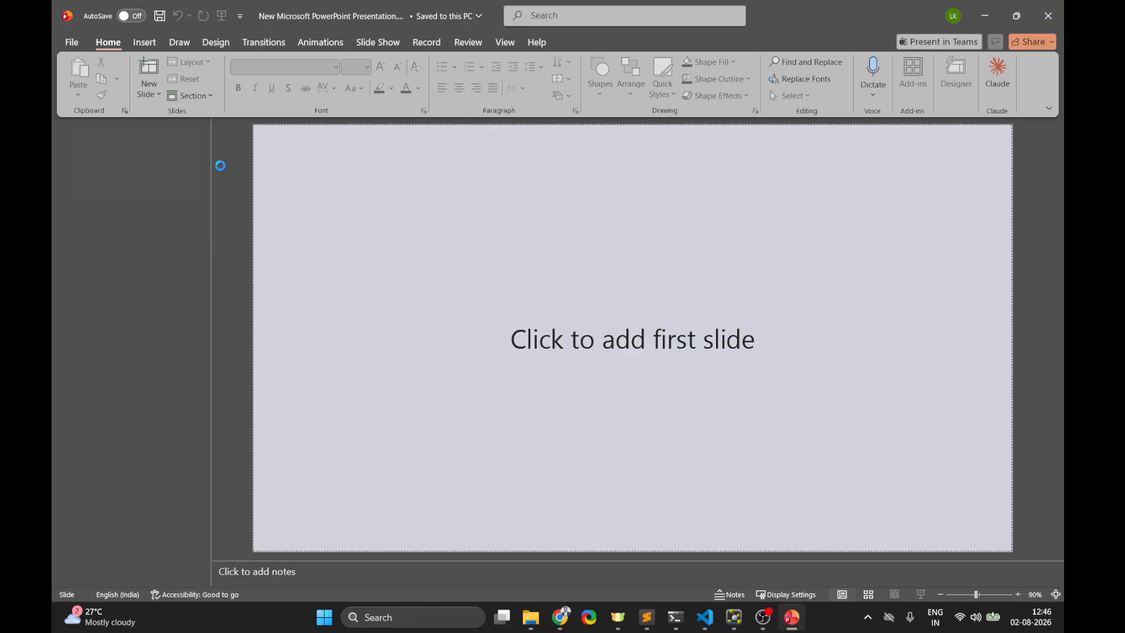
pyautogui.hotkey('ctrl', 'a')
pyautogui.press('Delete')
pyautogui.hotkey('ctrl', 'v')
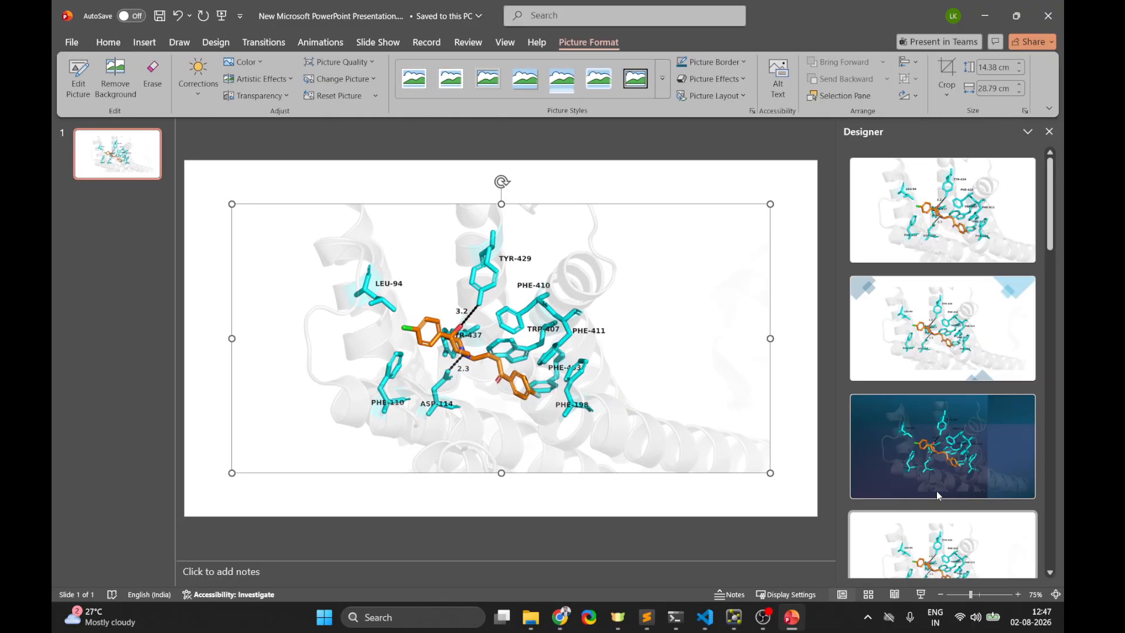
pyautogui.click(1049, 131)
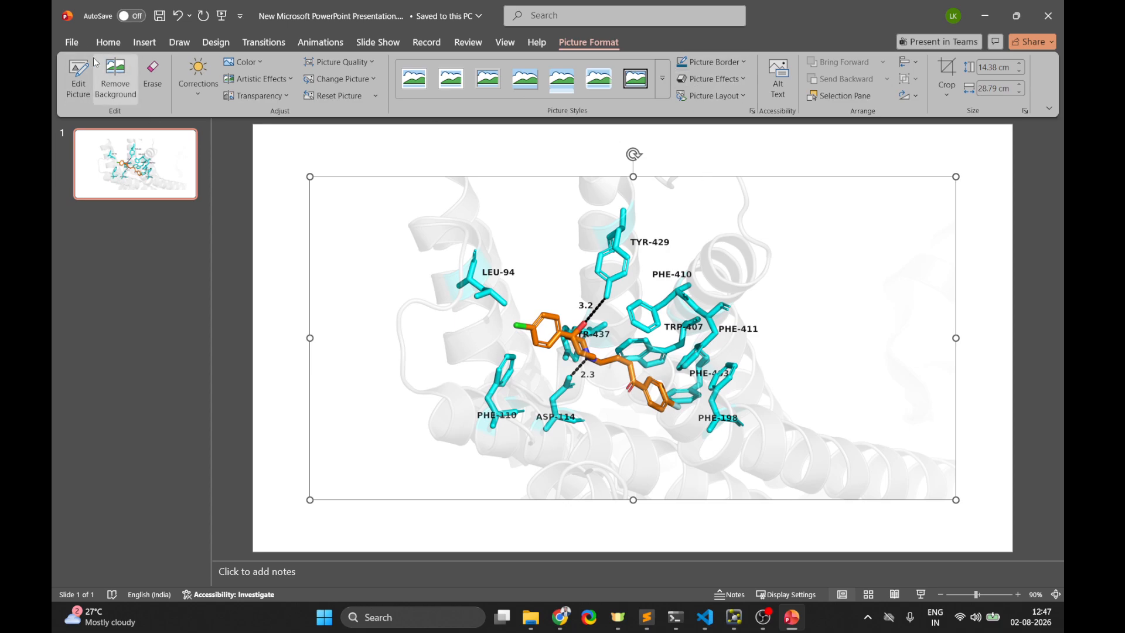
# - Fill the transparent background of the pasted picture with the lightest grey theme color
pyautogui.click(108, 42)
pyautogui.click(705, 64)
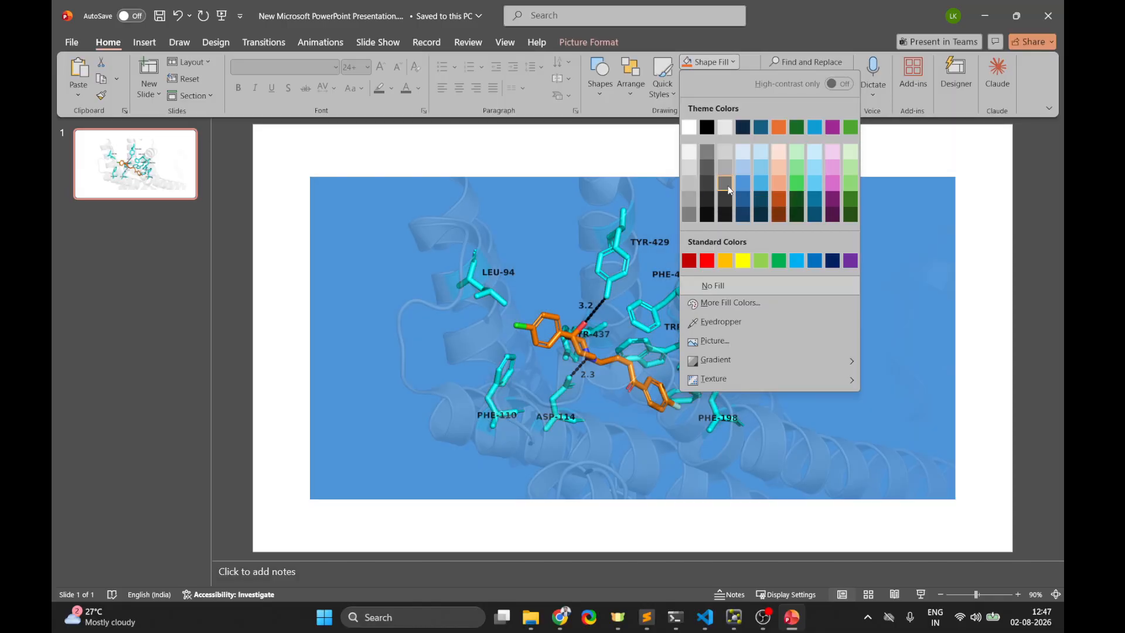
pyautogui.click(688, 161)
# - Crop the empty areas at both sides of the picture to a width of about 17.3 cm
pyautogui.doubleClick(855, 311)
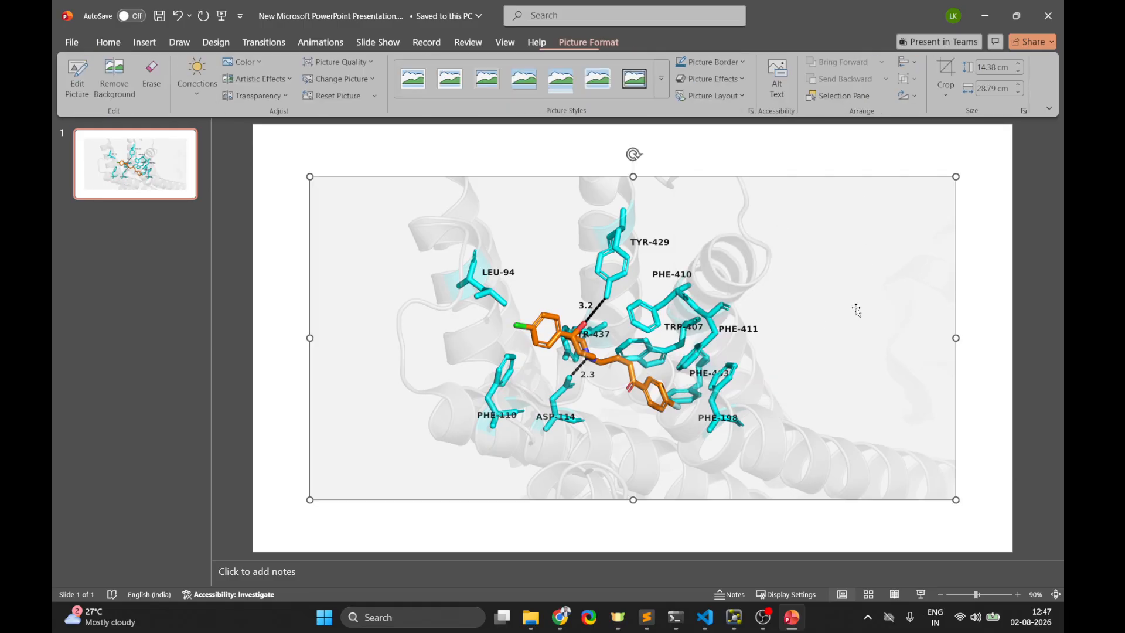
pyautogui.click(946, 67)
pyautogui.moveTo(948, 338); pyautogui.dragTo(737, 338)
pyautogui.moveTo(311, 342); pyautogui.dragTo(350, 339)
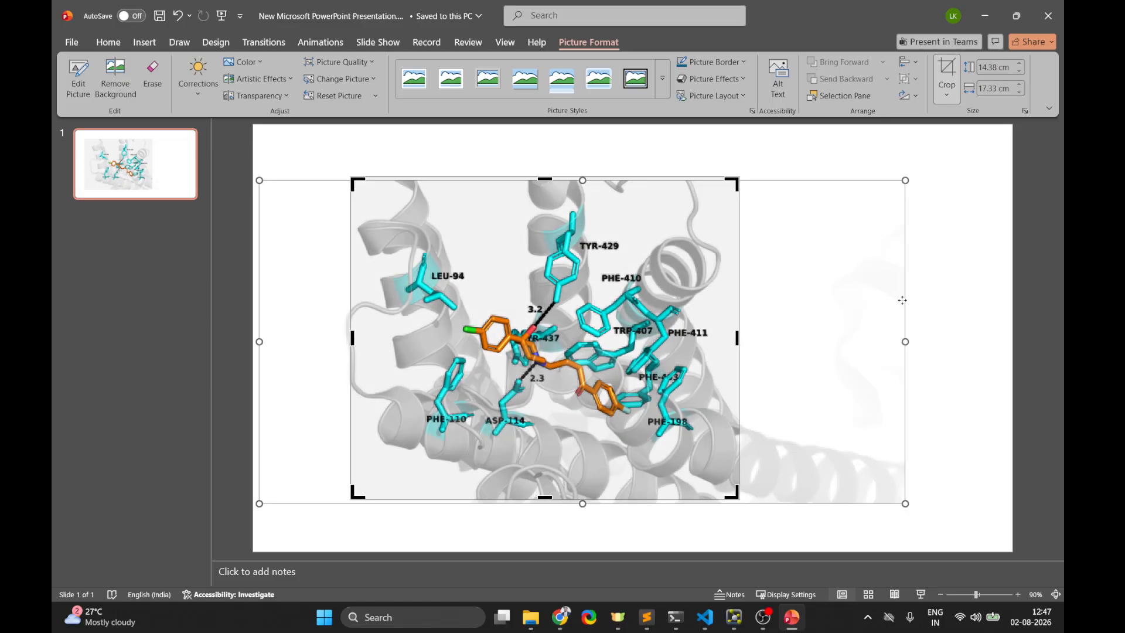
pyautogui.press('Escape')
# - Shrink the cropped picture to under a third of the slide's width, and place it near the slide's upper-left corner
pyautogui.moveTo(706, 474); pyautogui.dragTo(570, 358)
pyautogui.moveTo(485, 274); pyautogui.dragTo(440, 252)
pyautogui.click(673, 322)
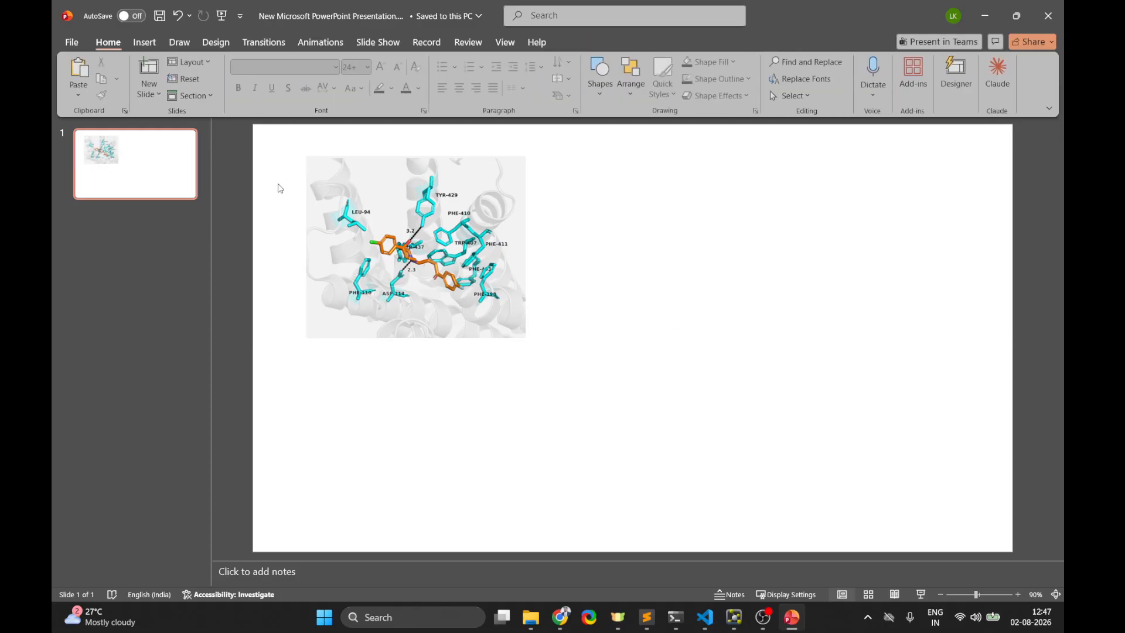
pyautogui.click(477, 259)
pyautogui.moveTo(525, 339); pyautogui.dragTo(542, 352)
pyautogui.click(761, 352)
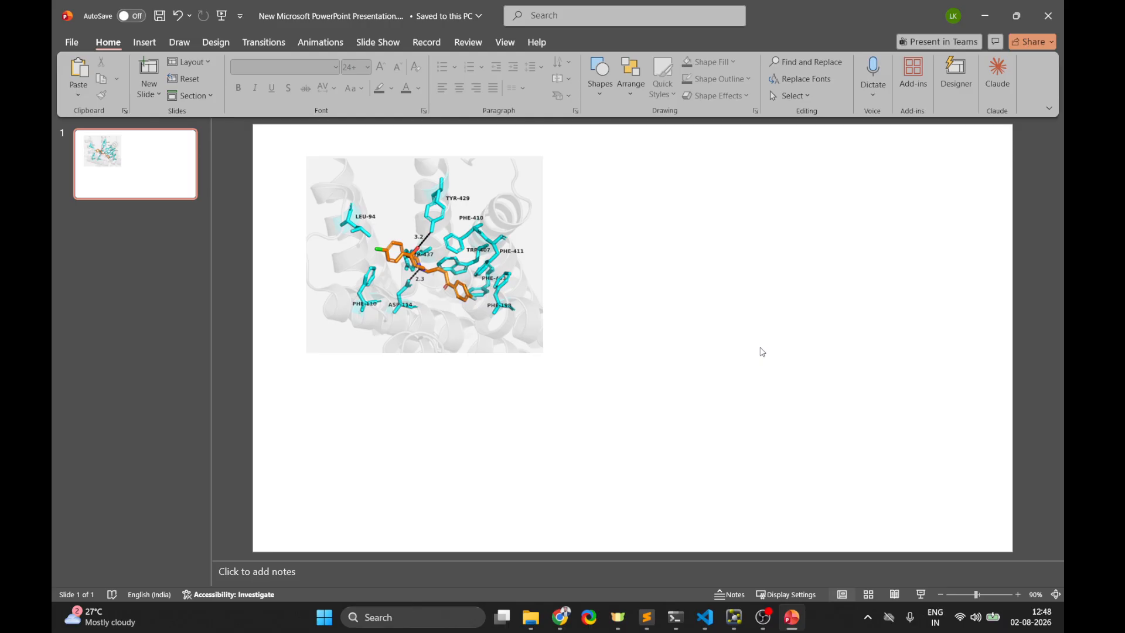
pyautogui.click(502, 283)
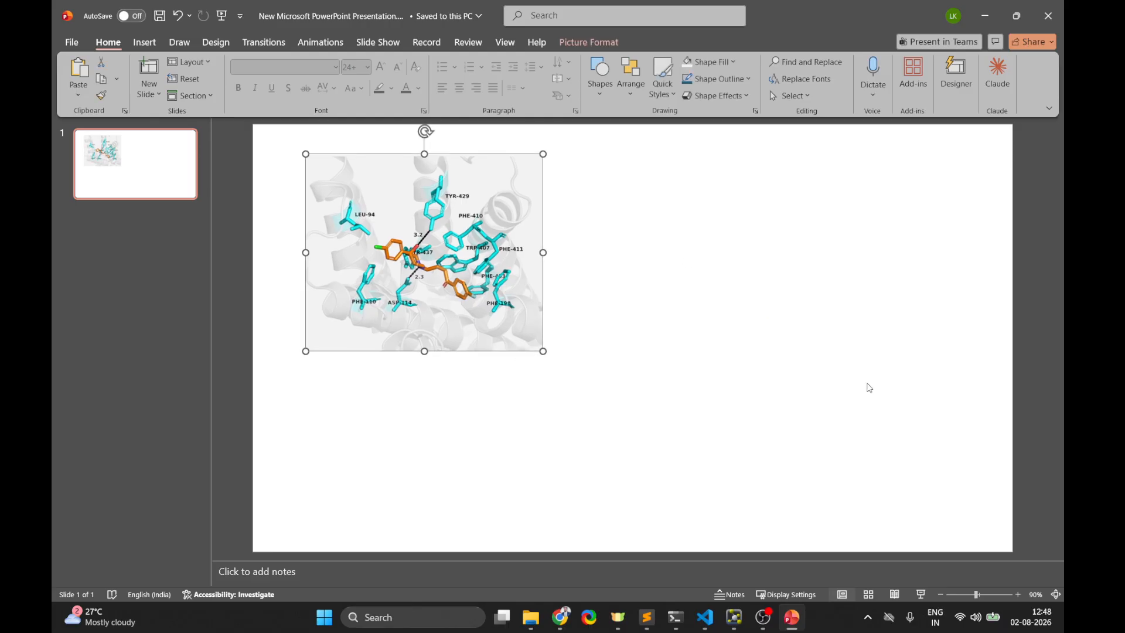